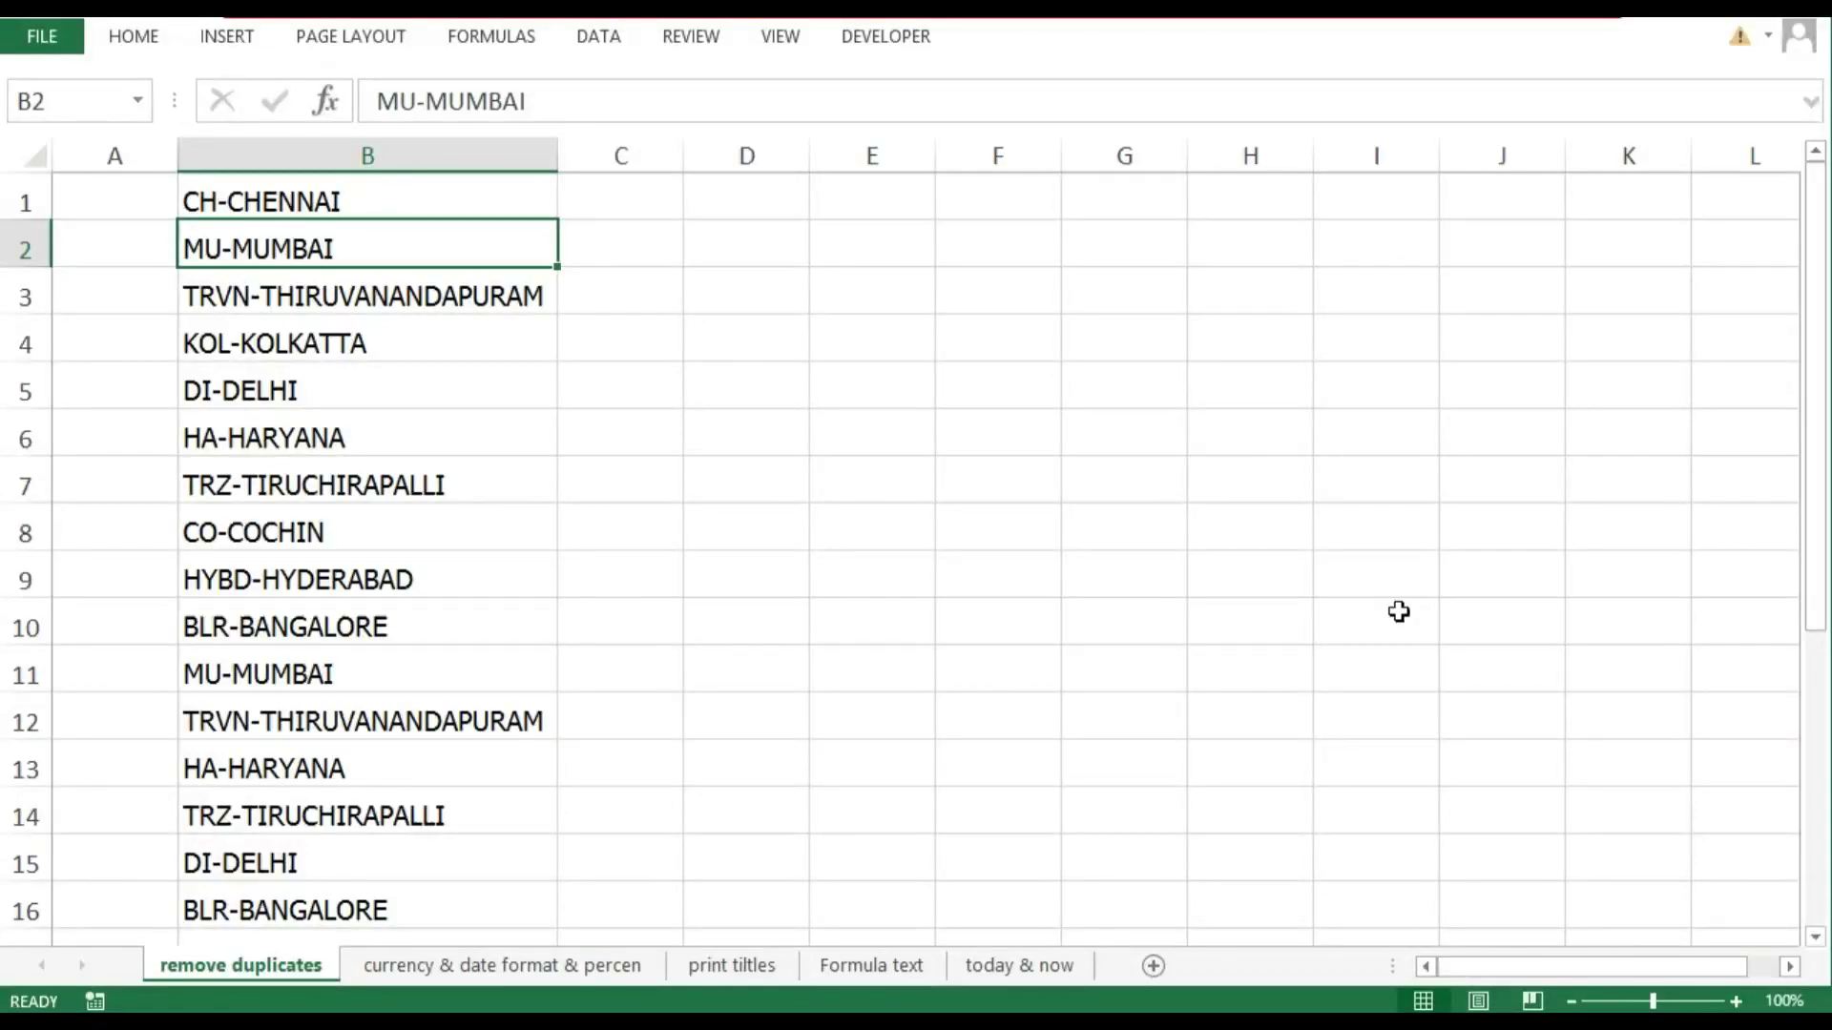
Review the coded city entries such as CH-CHENNAI, then select the whole of column B
left_click(647, 296)
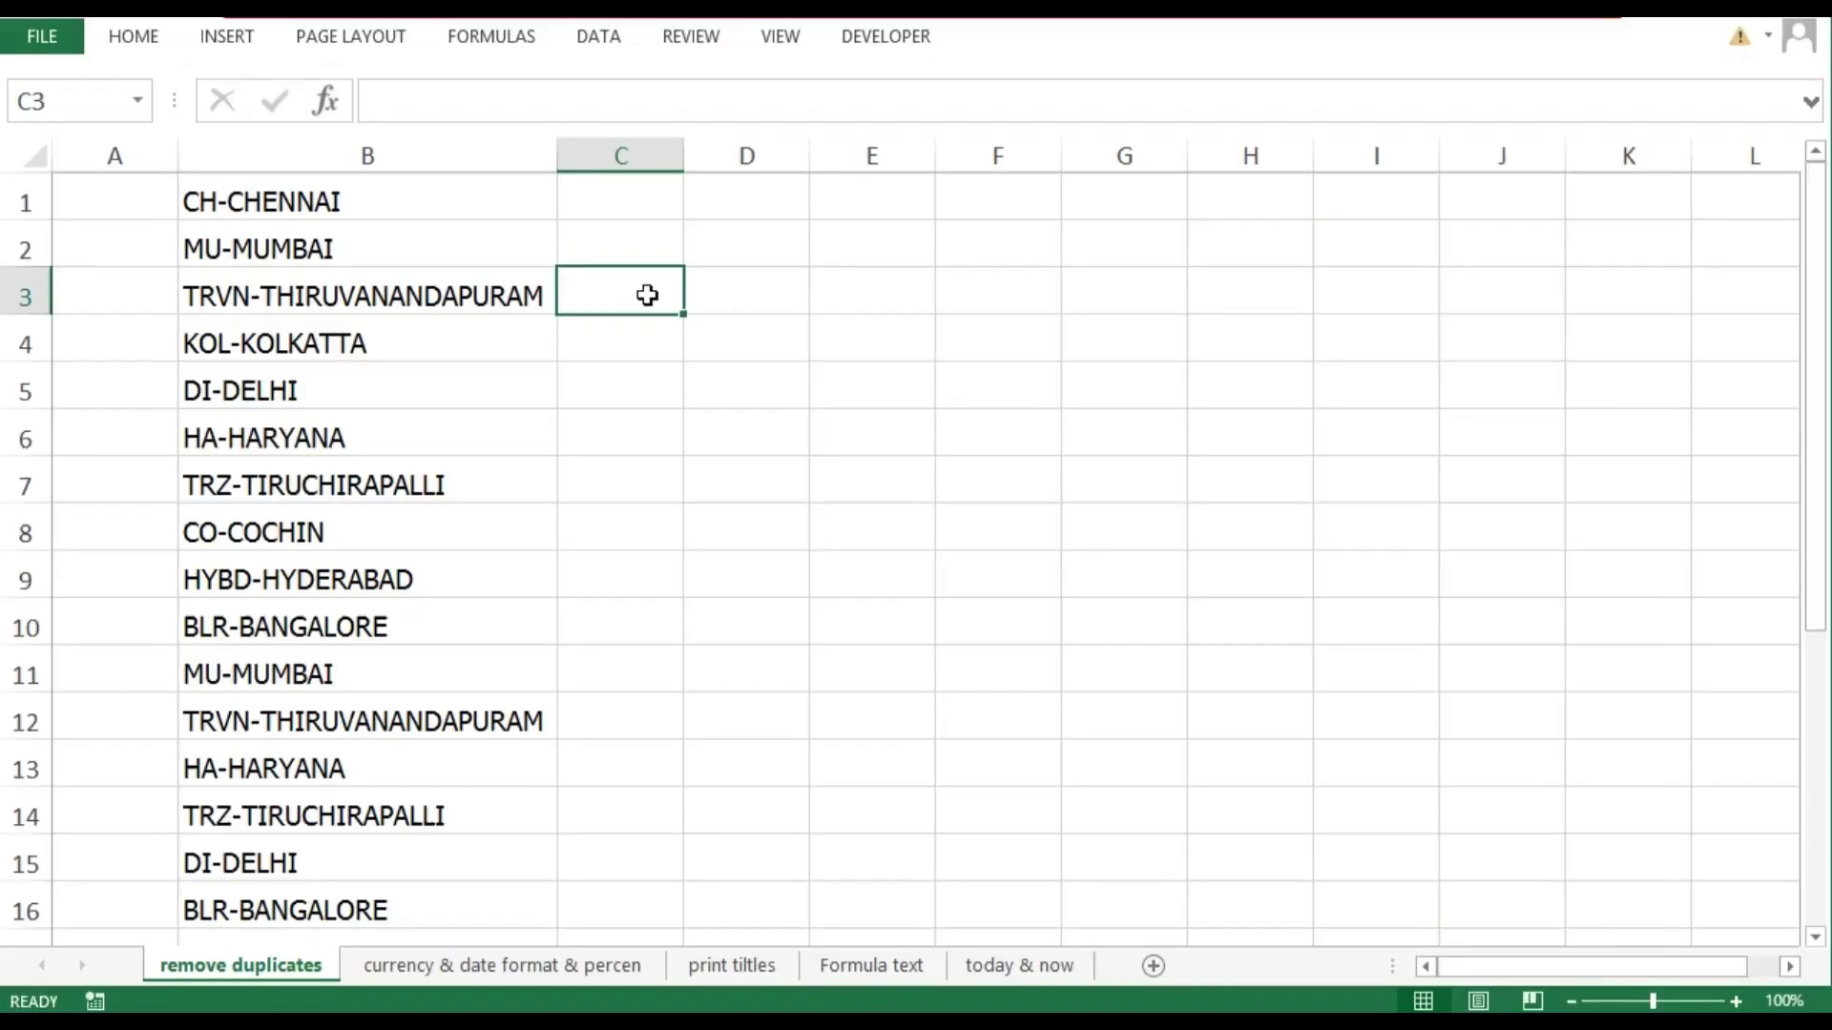
left_click(748, 297)
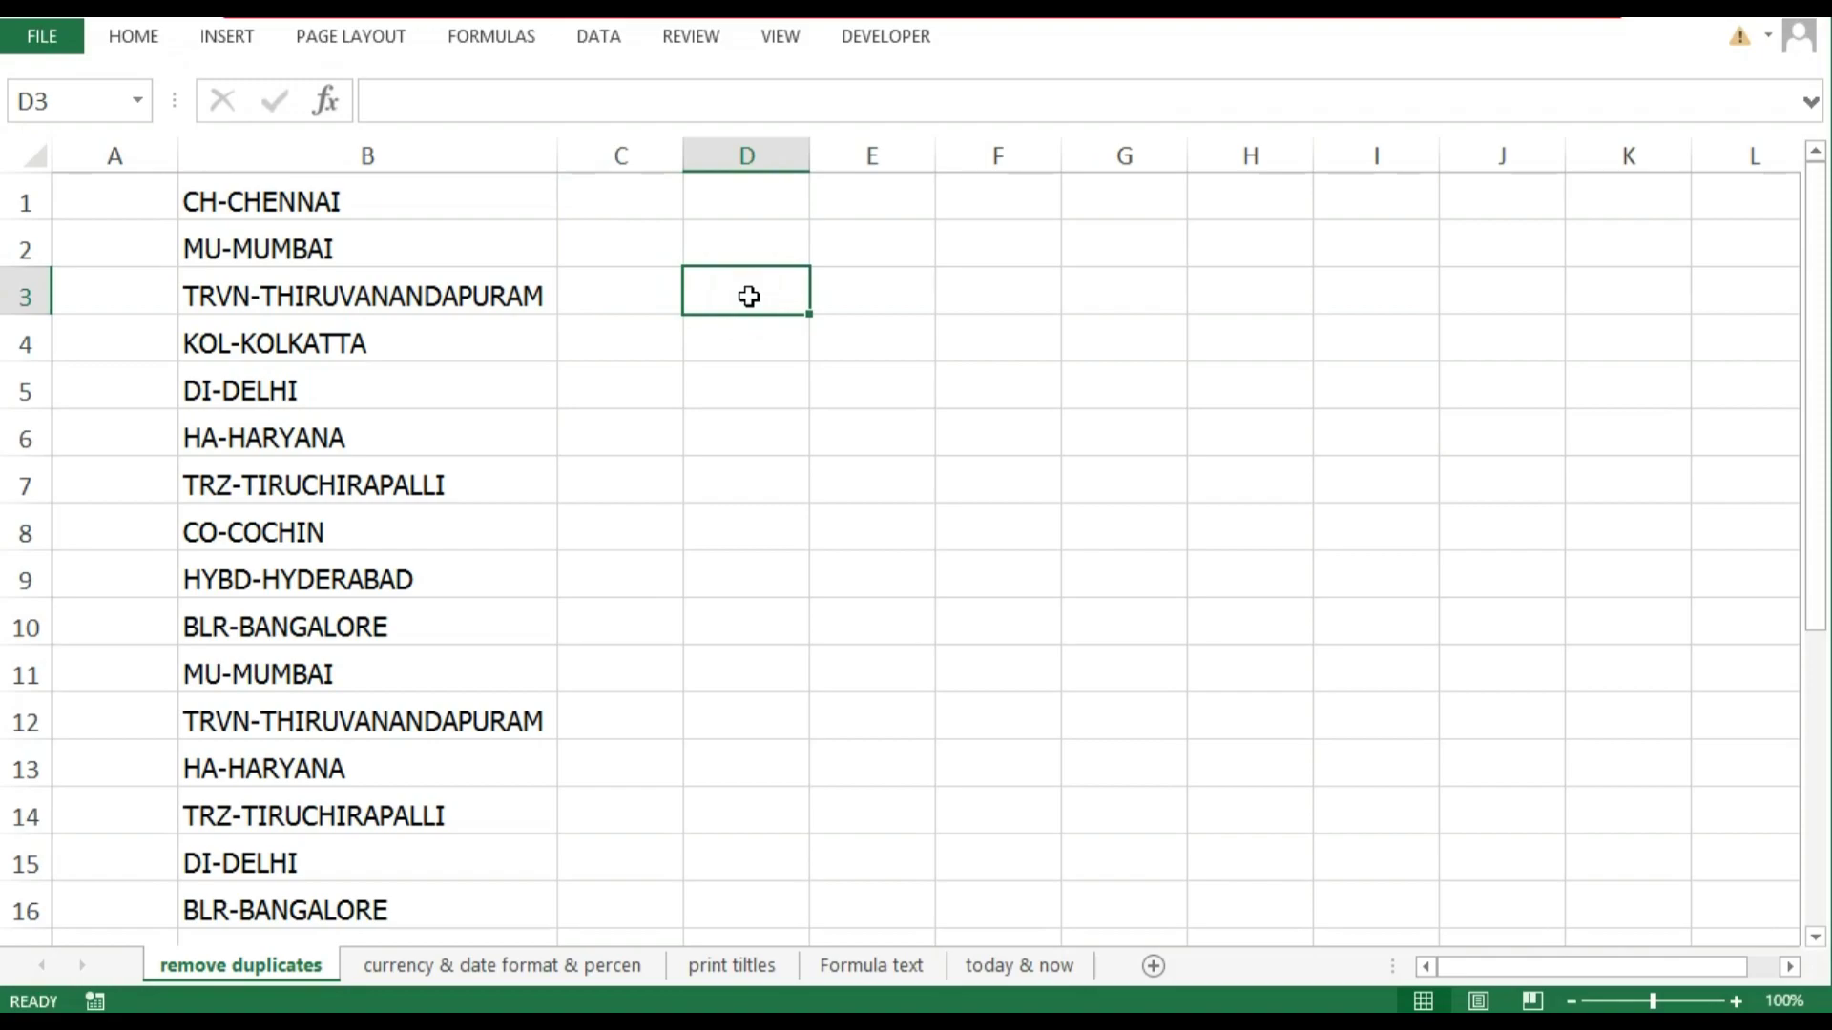
left_click_drag(313, 197, 360, 710)
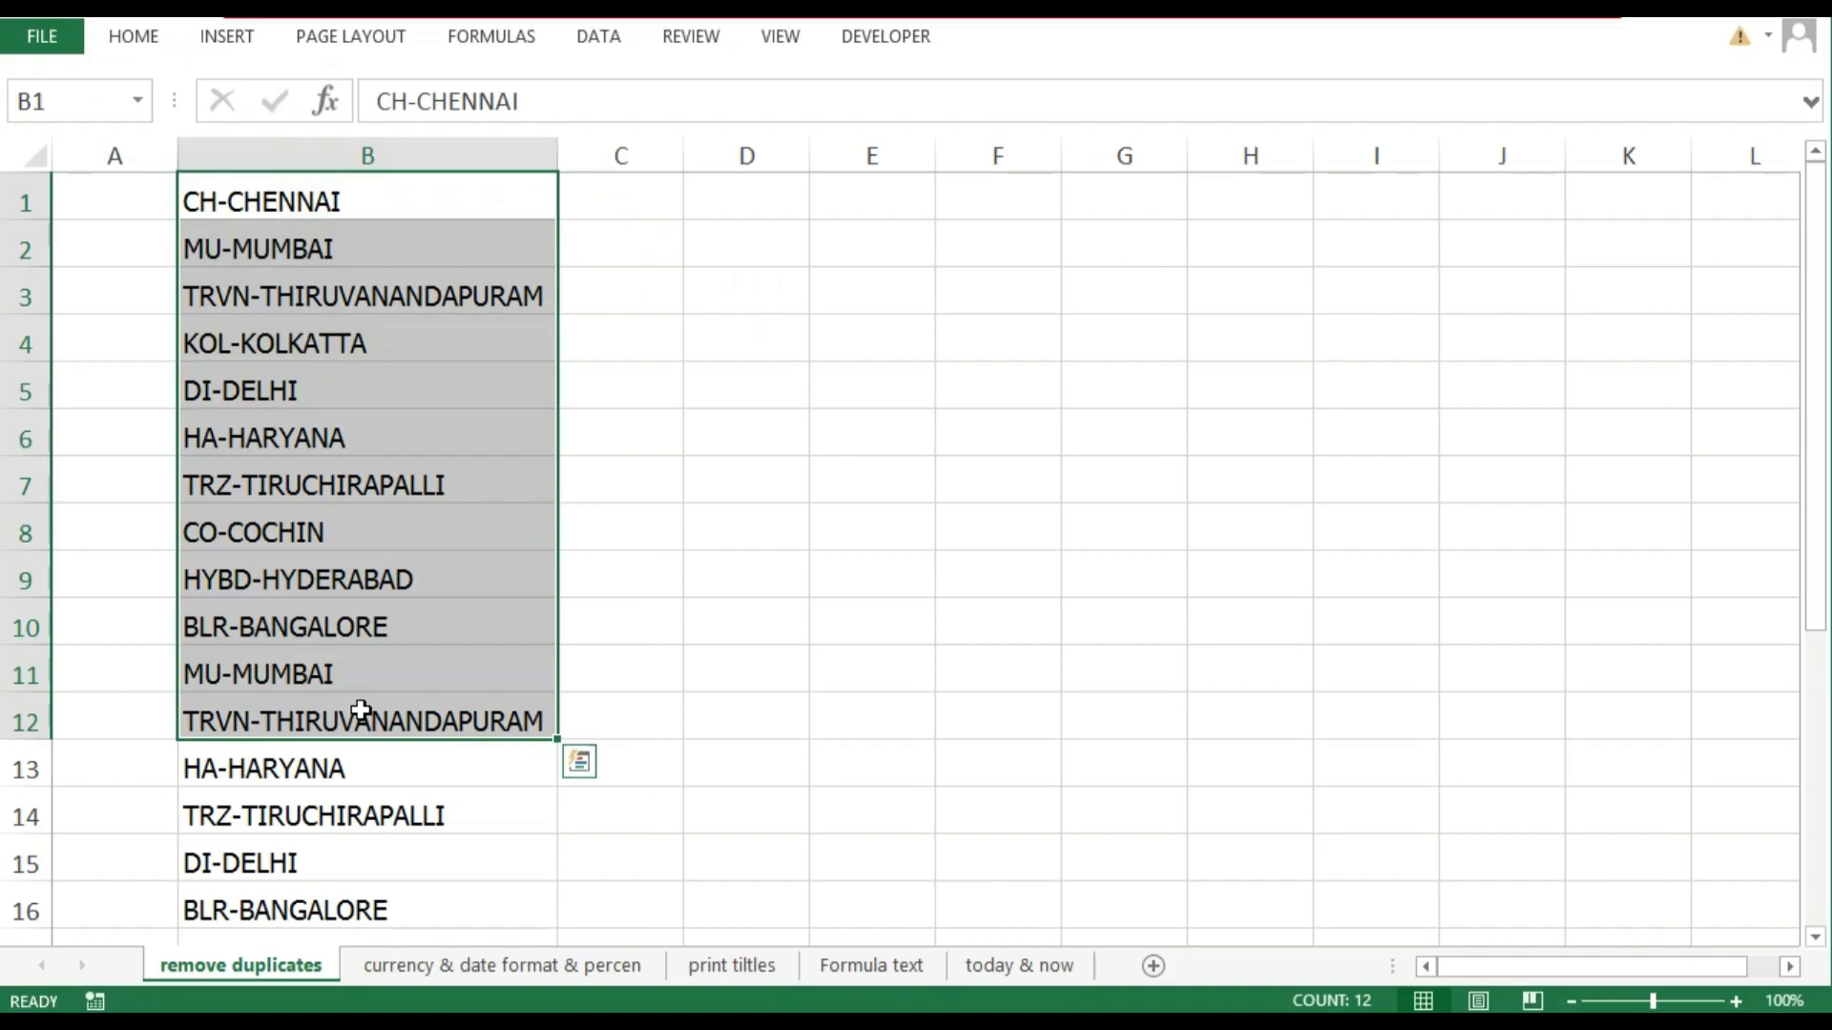
left_click(275, 239)
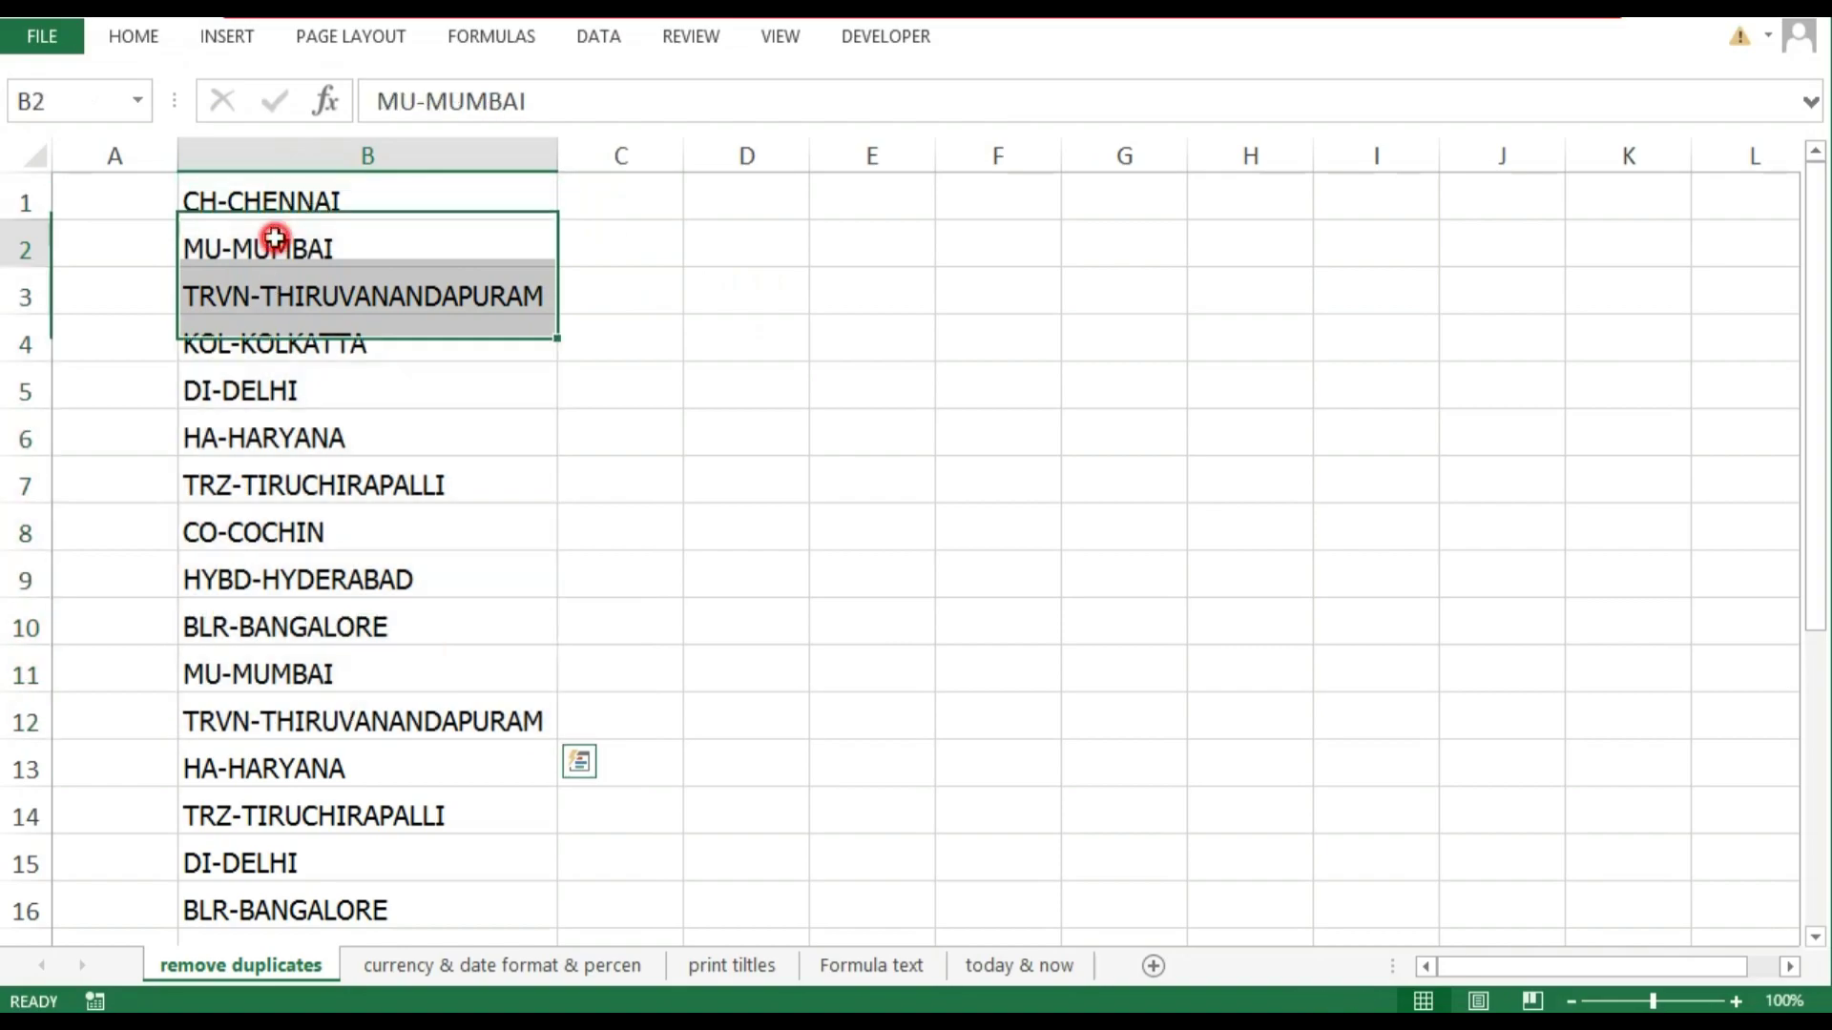
left_click(235, 197)
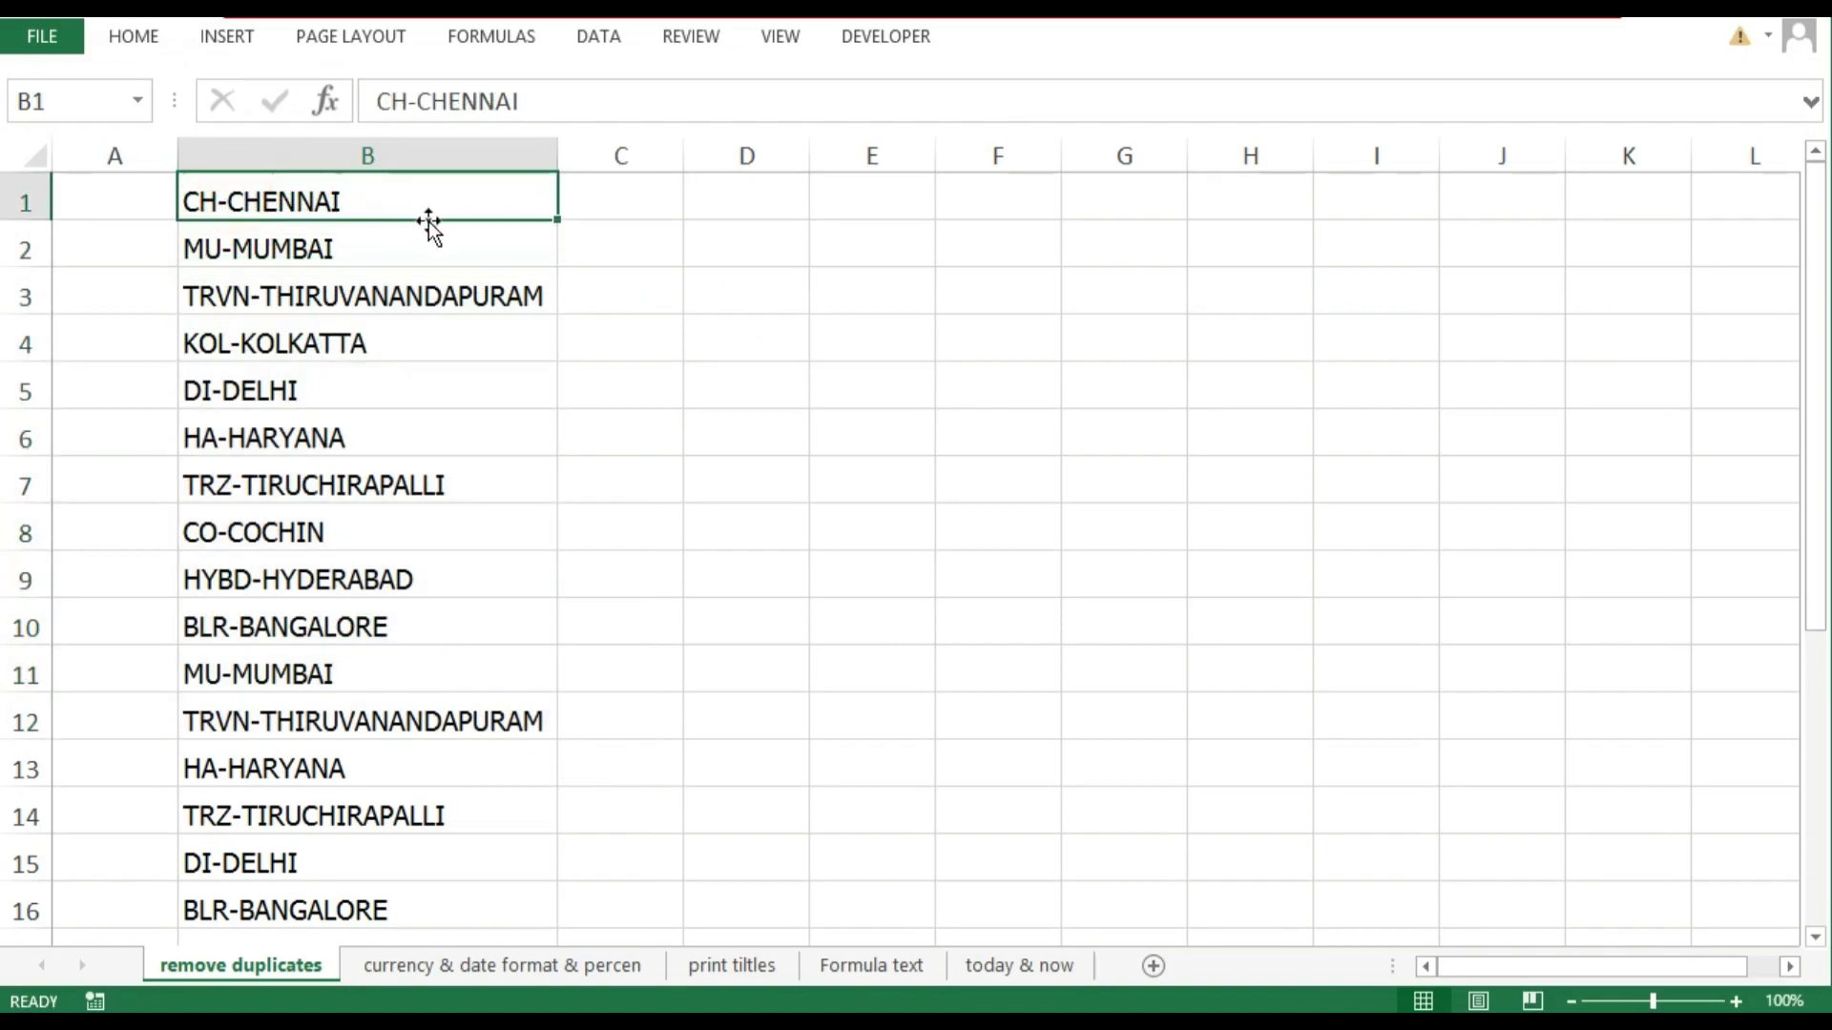
left_click(226, 311)
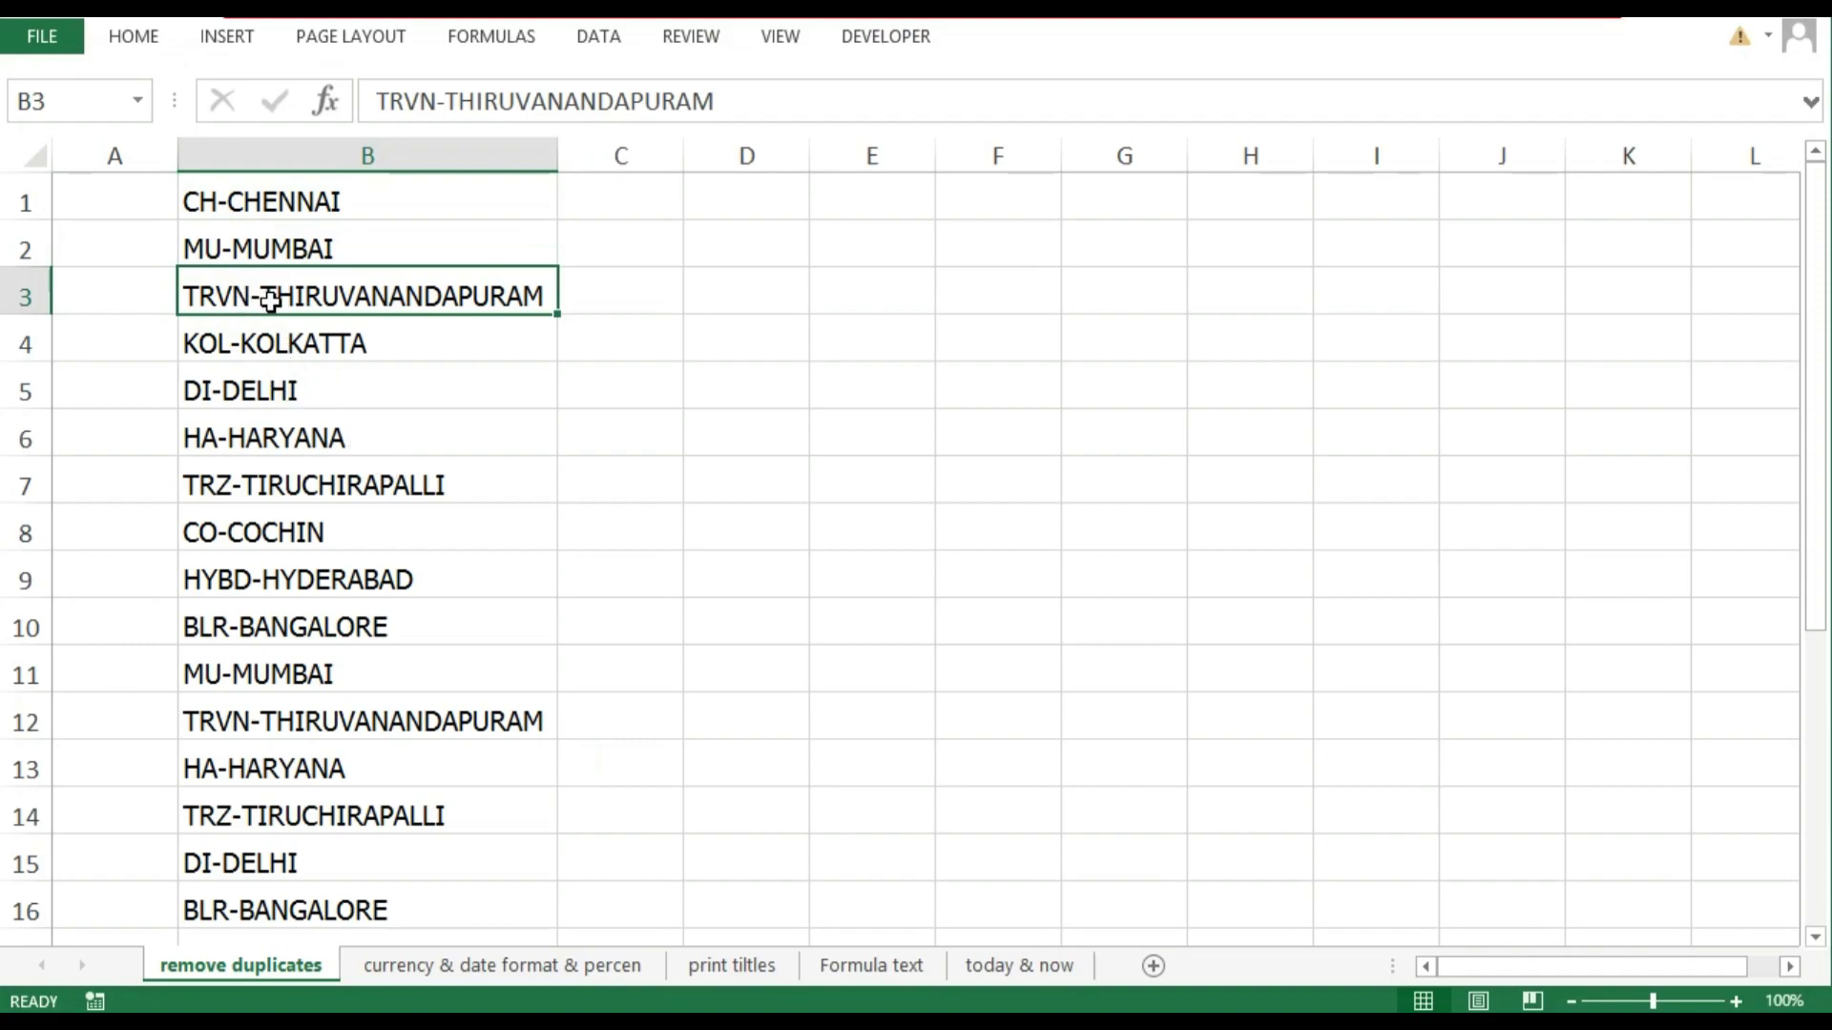
left_click(291, 484)
left_click(311, 582)
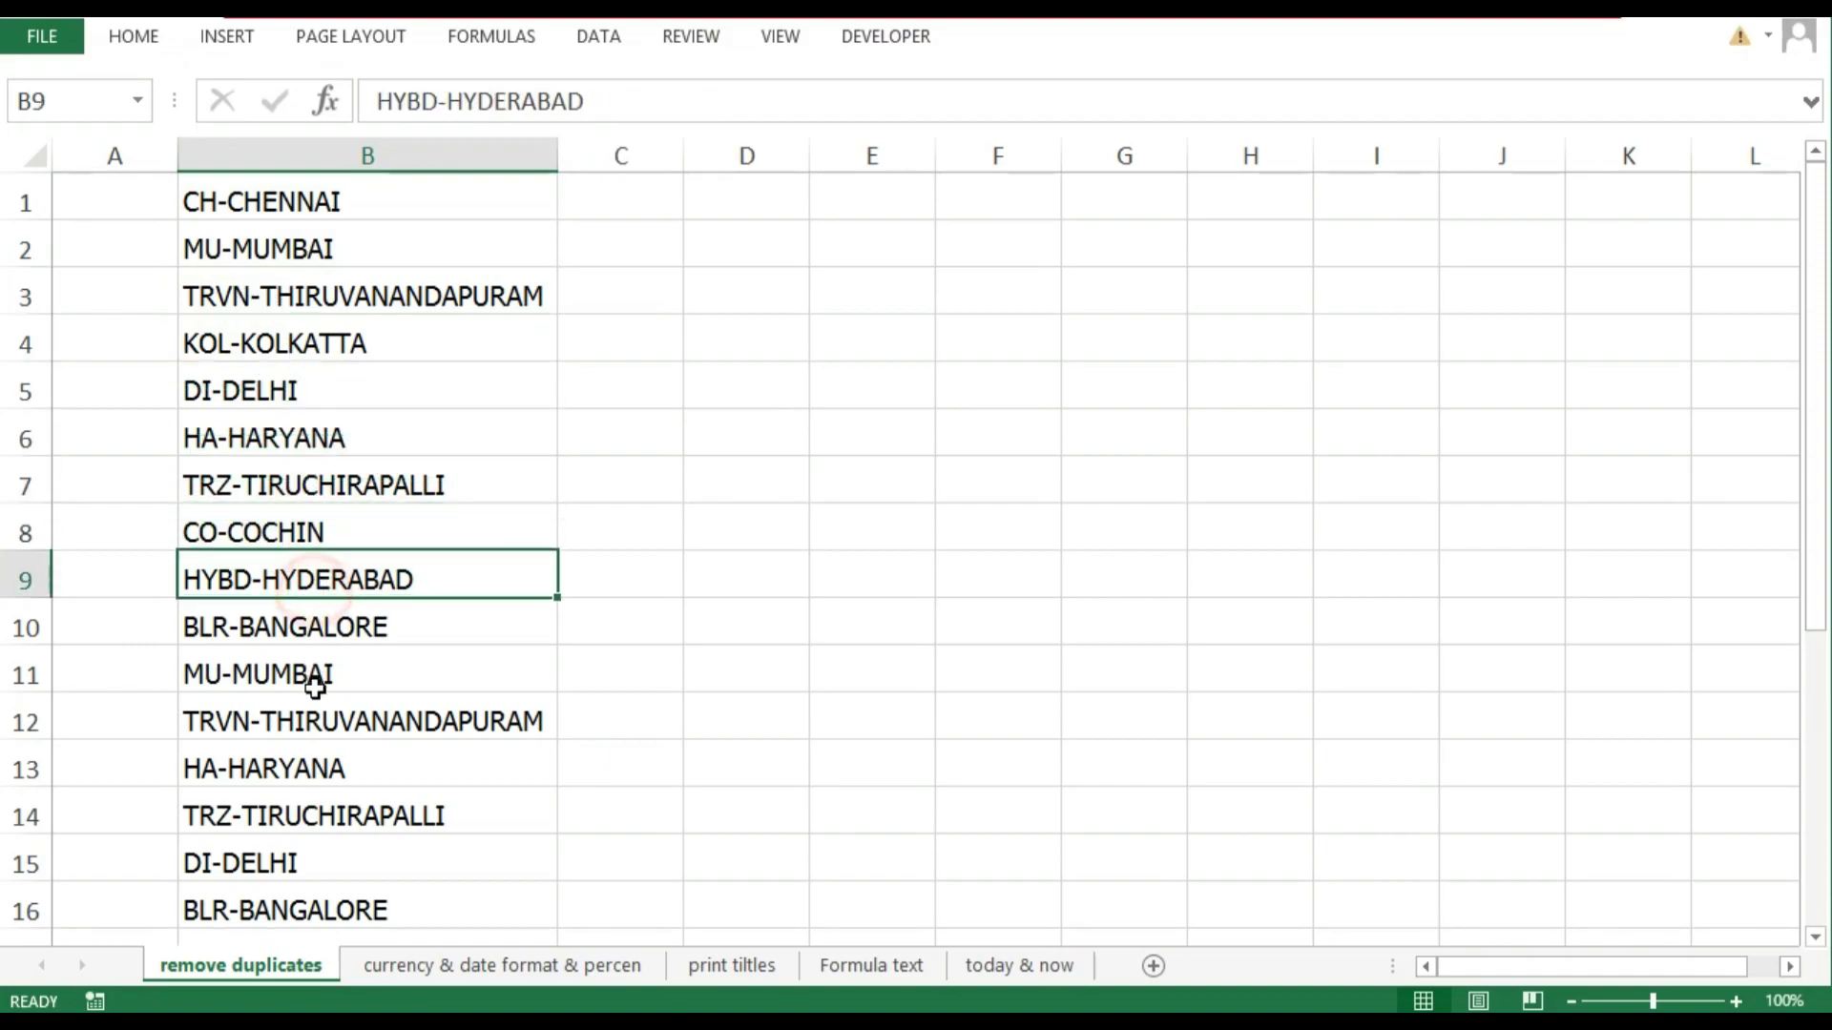
left_click(315, 685)
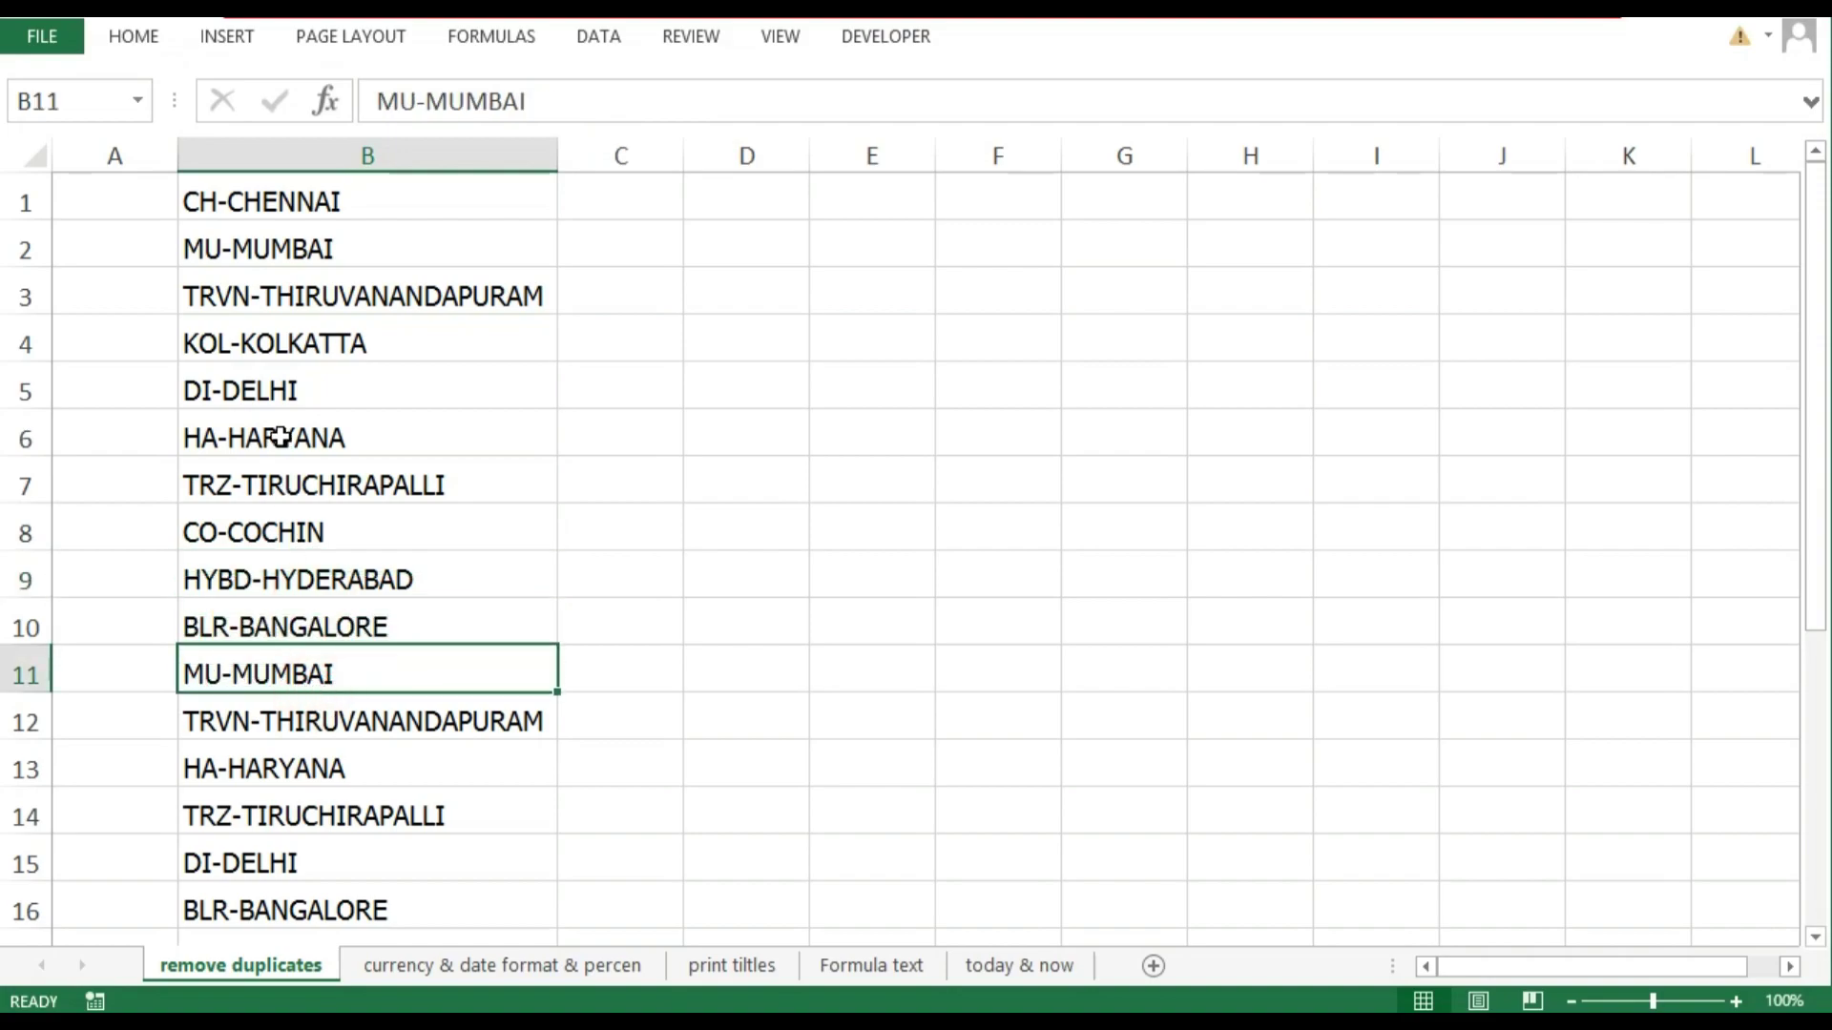
left_click(298, 154)
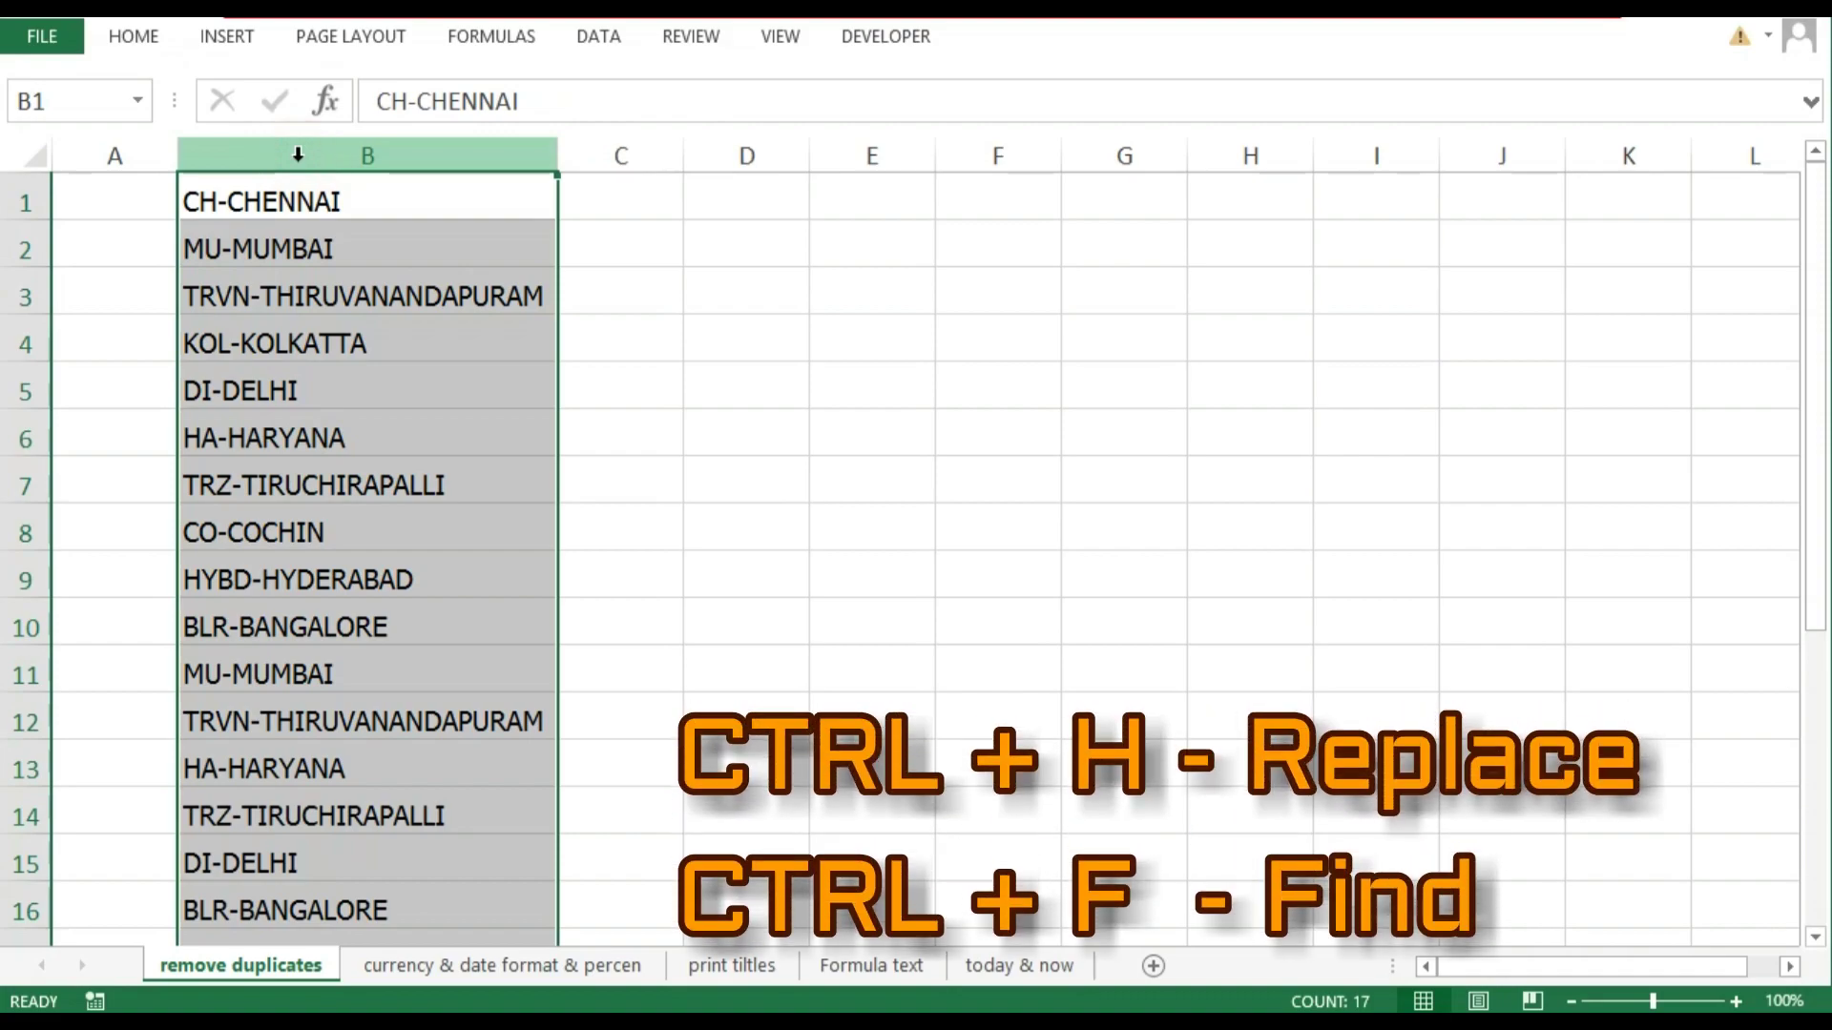
Replace '*-' with nothing across column B, making 17 replacements and leaving only city names
key("ctrl+h")
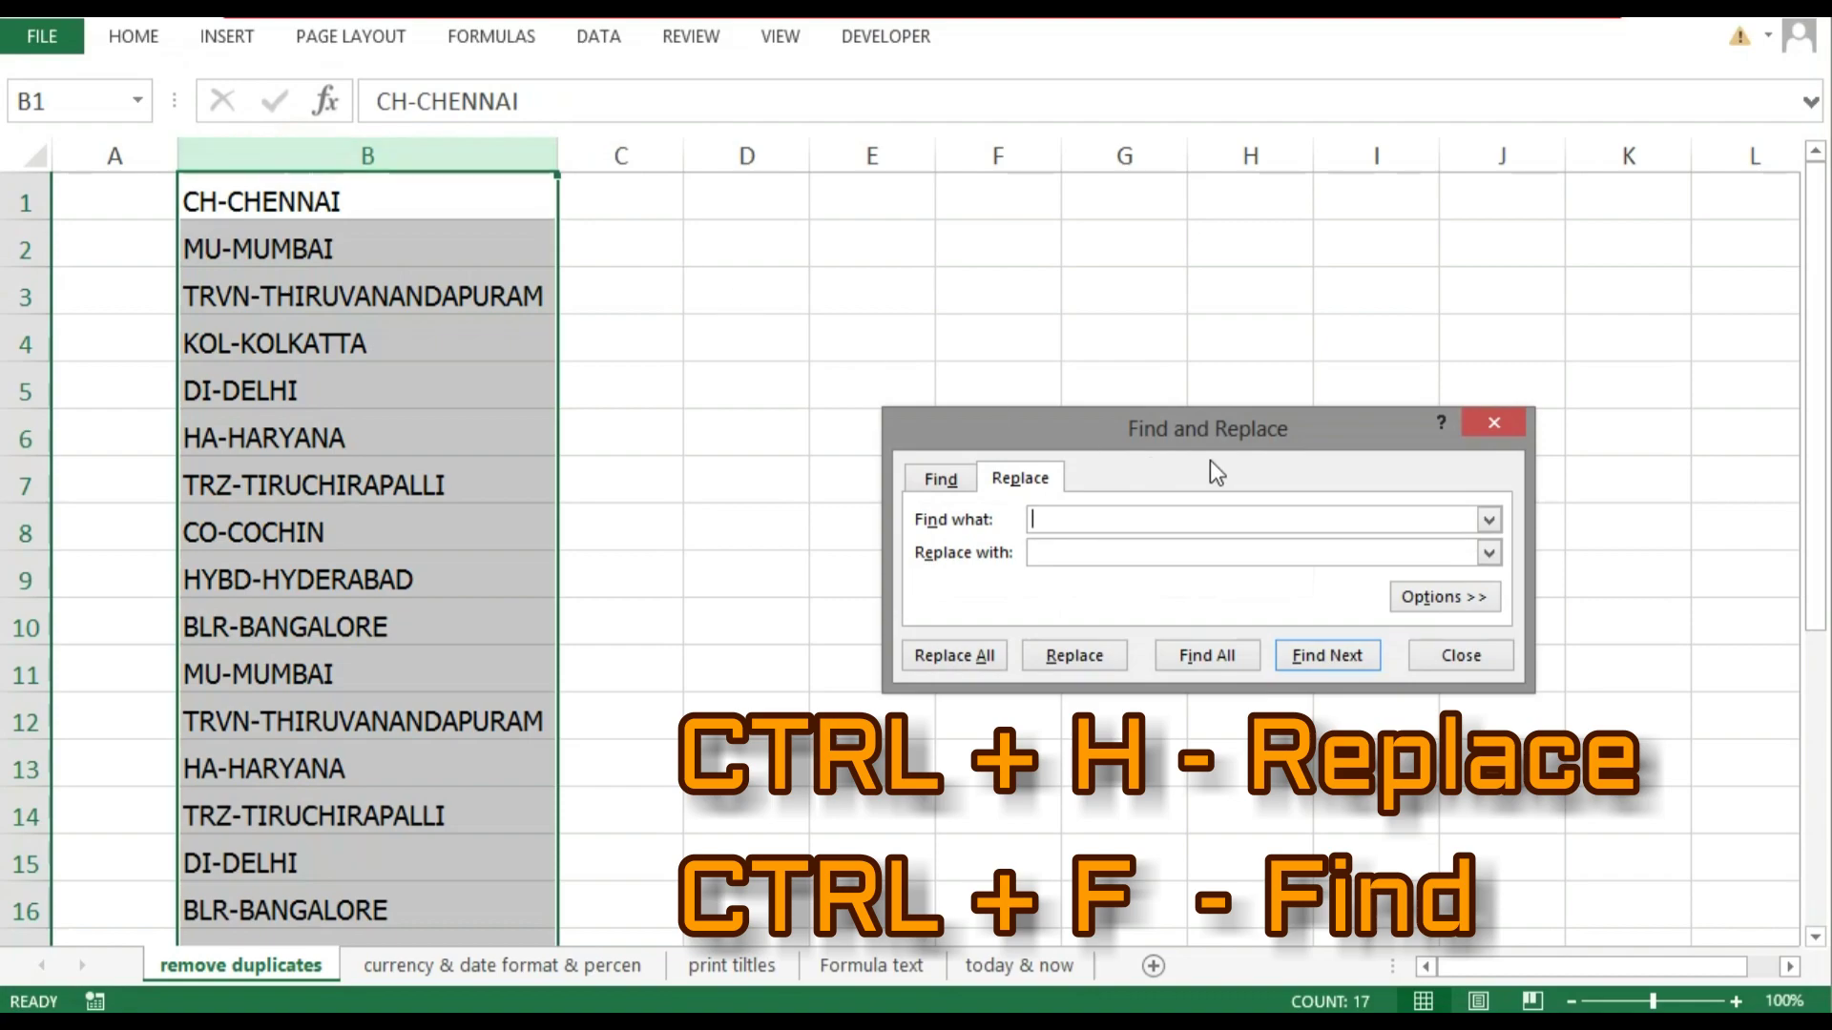
left_click_drag(1192, 433, 901, 246)
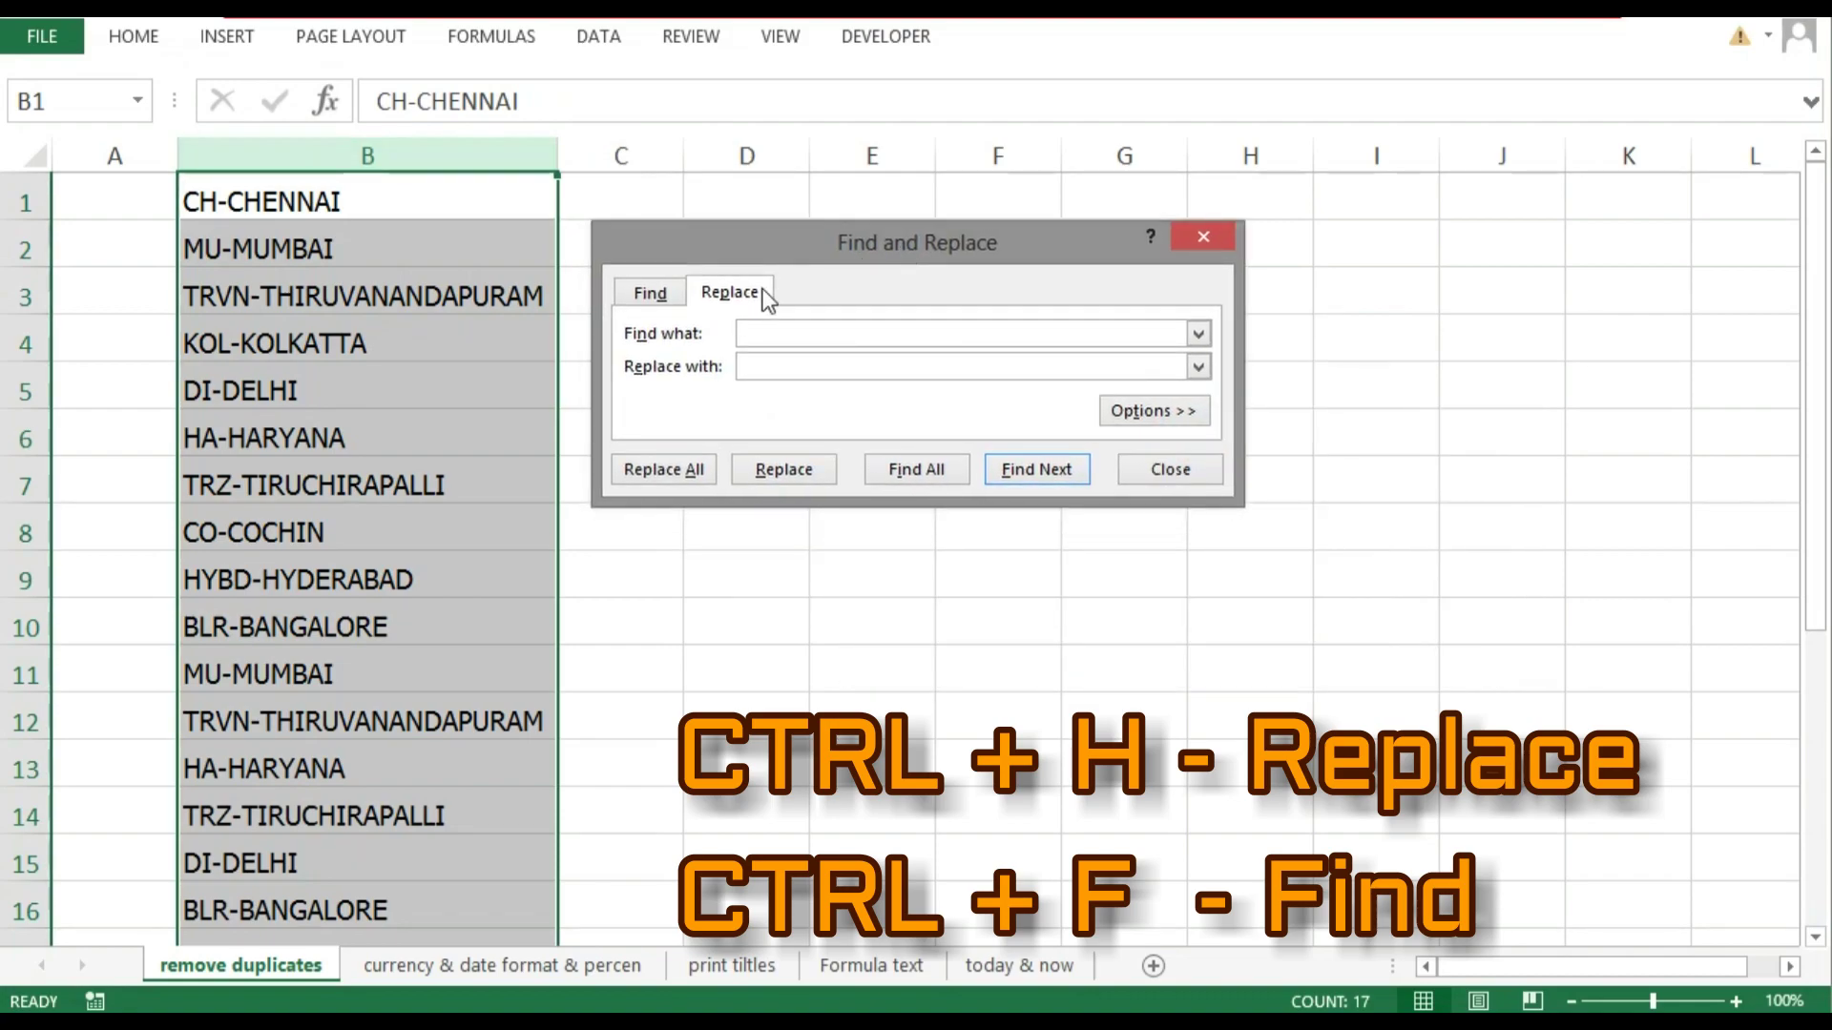
left_click(648, 292)
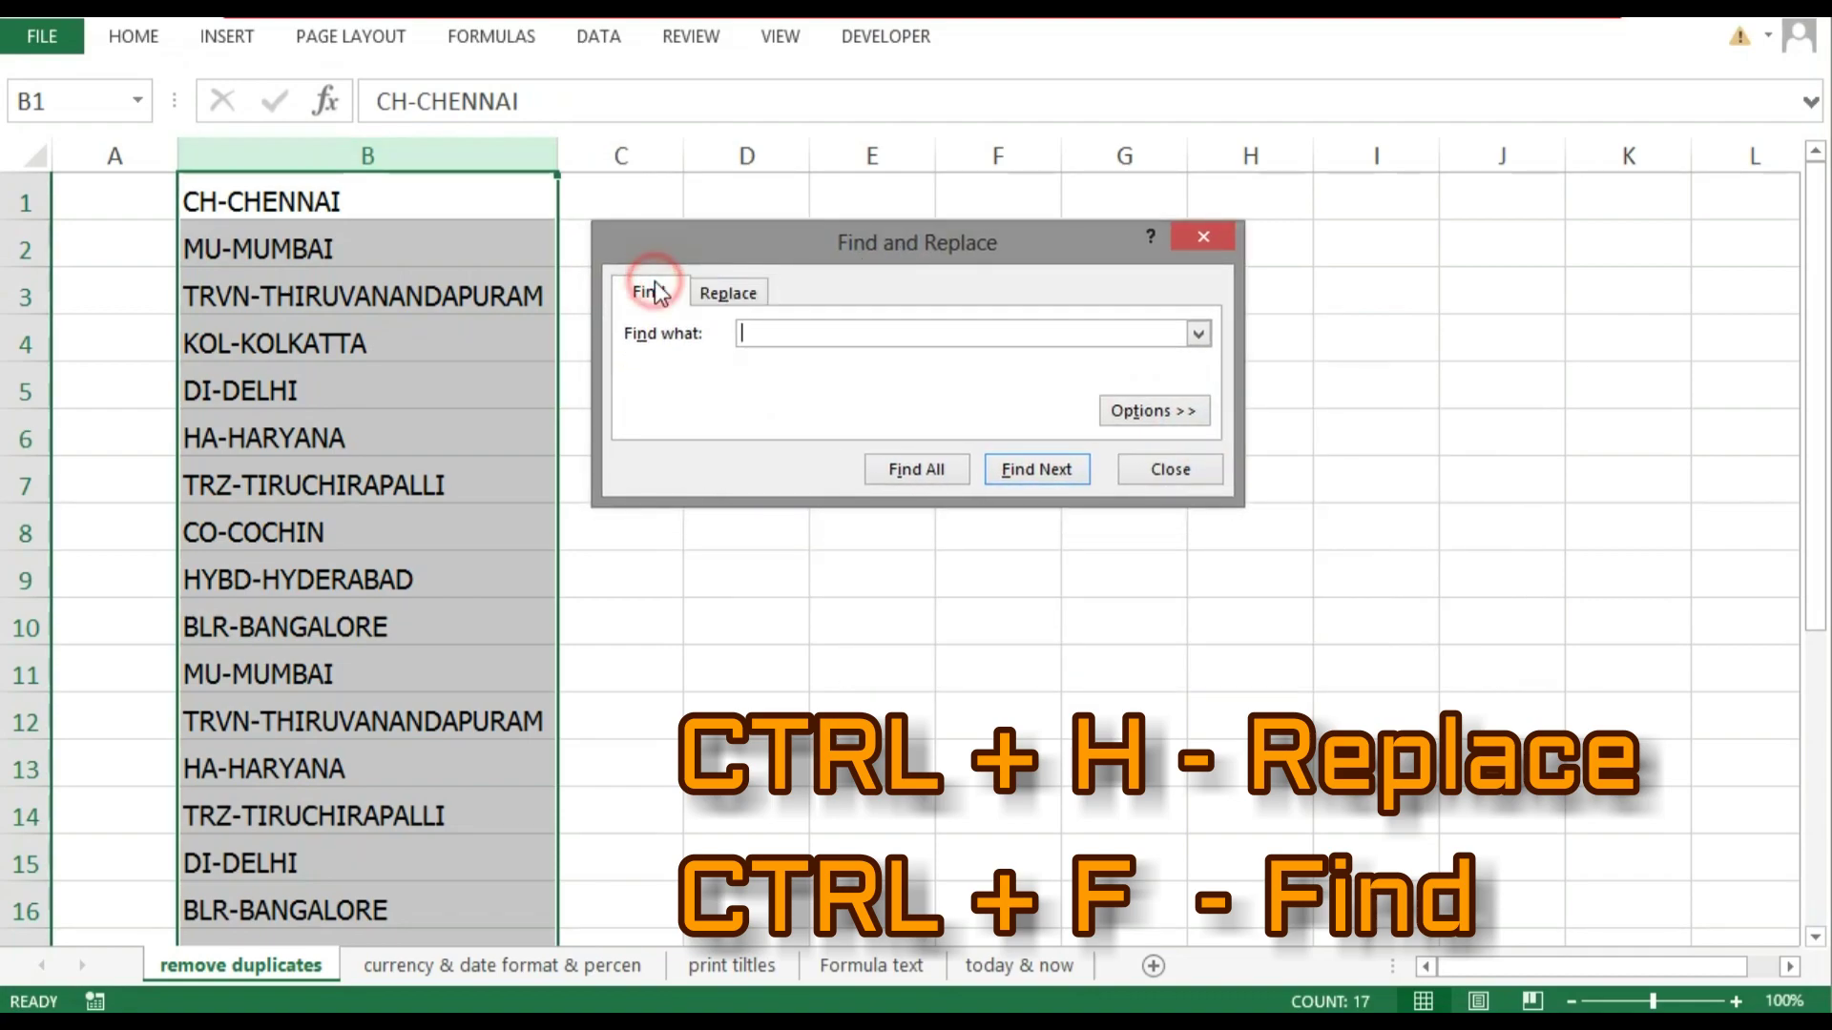
left_click(711, 294)
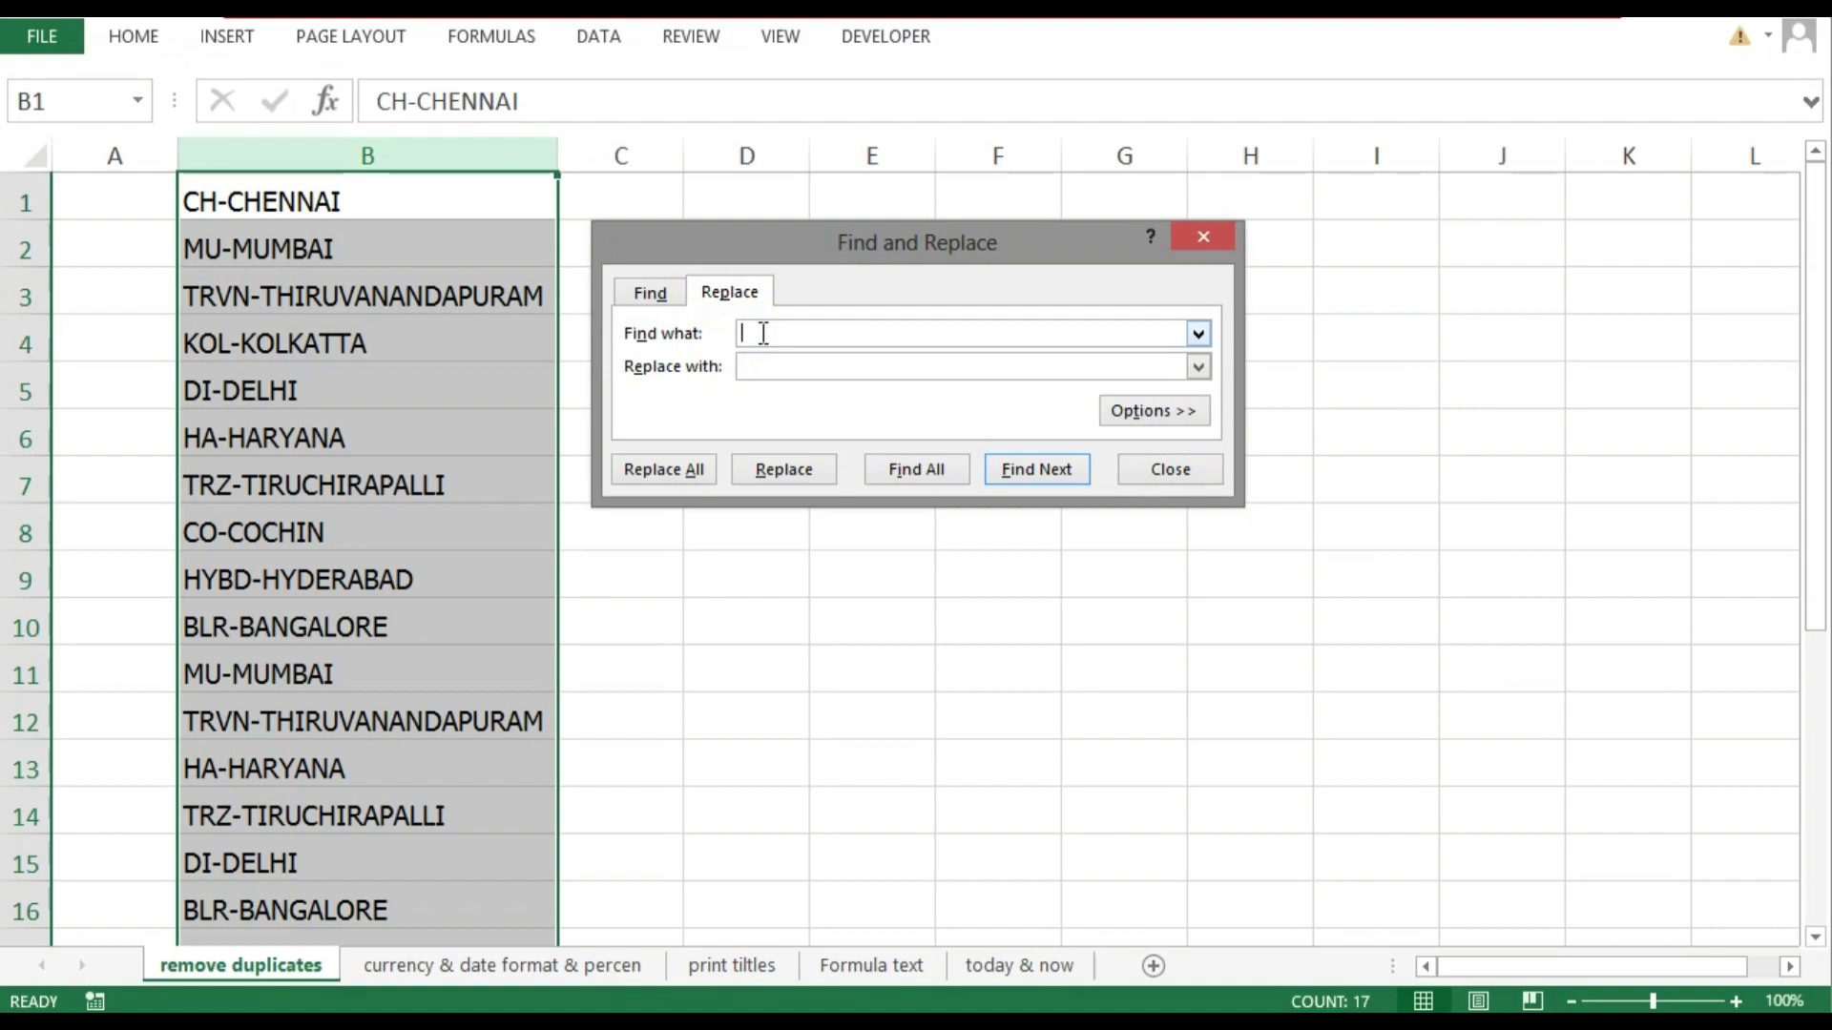
type("-")
key("Left")
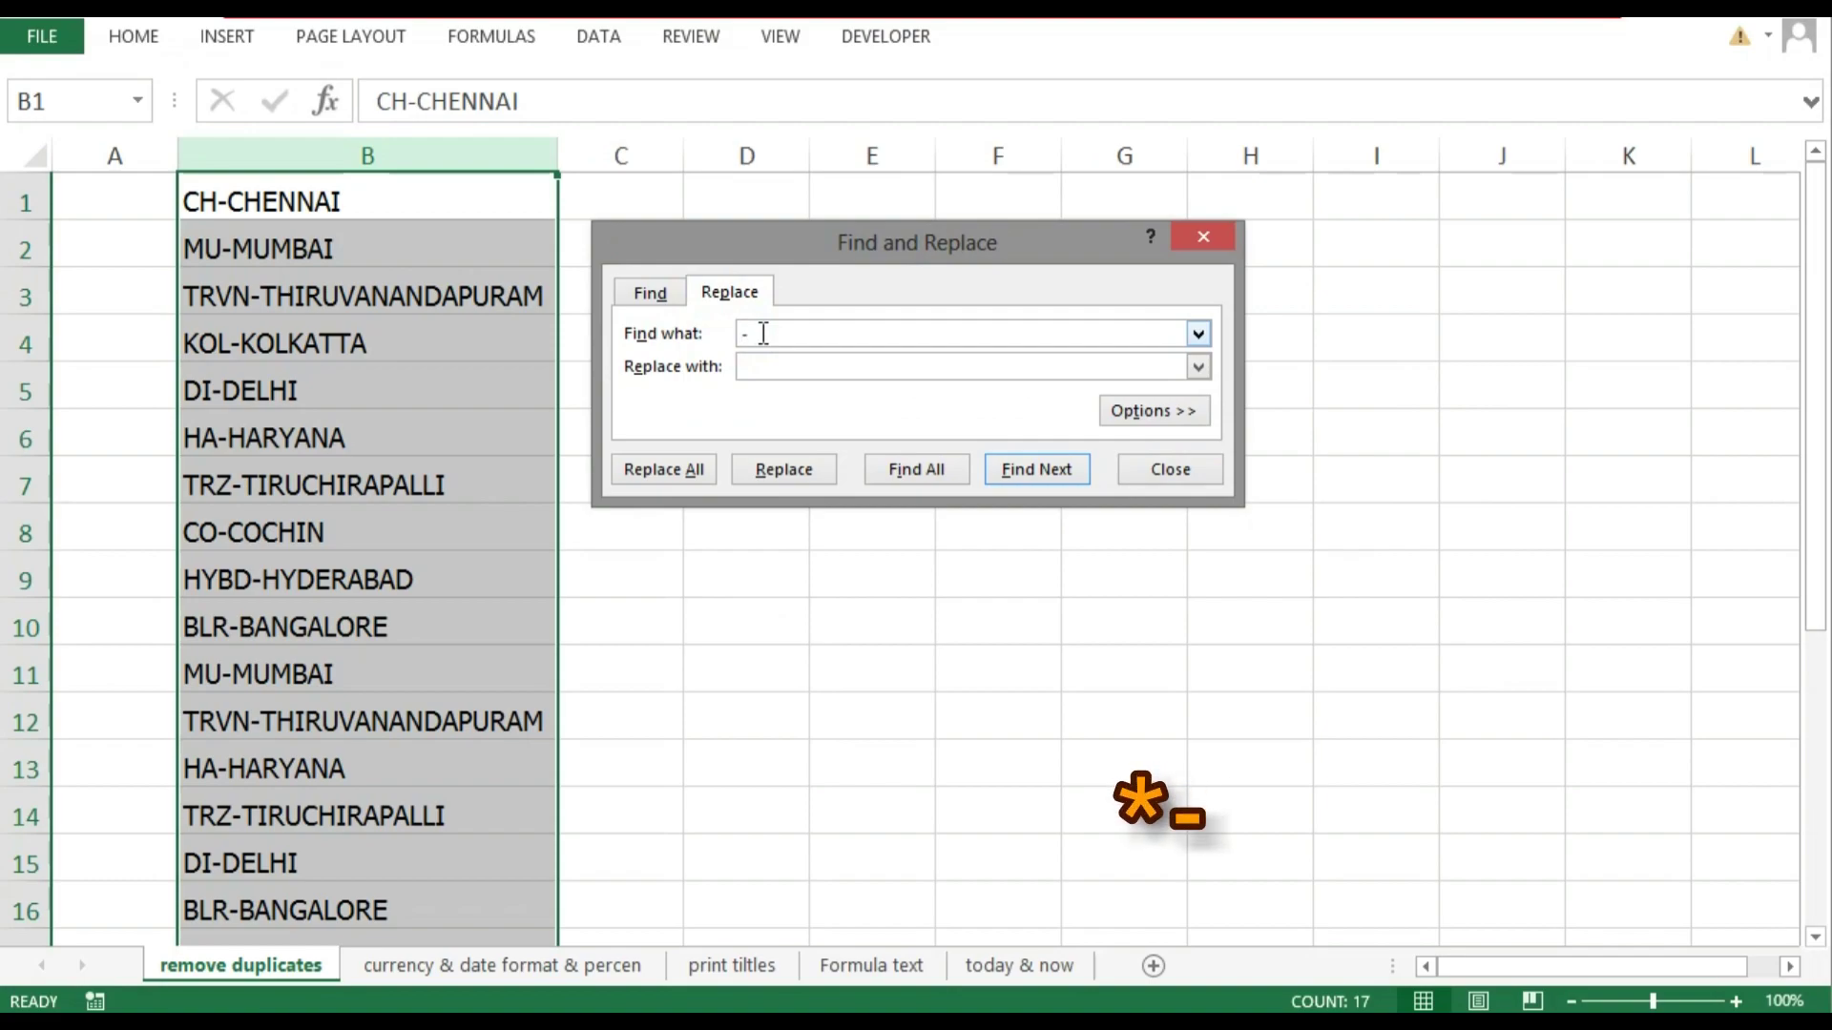
type("*")
left_click(809, 333)
left_click(850, 371)
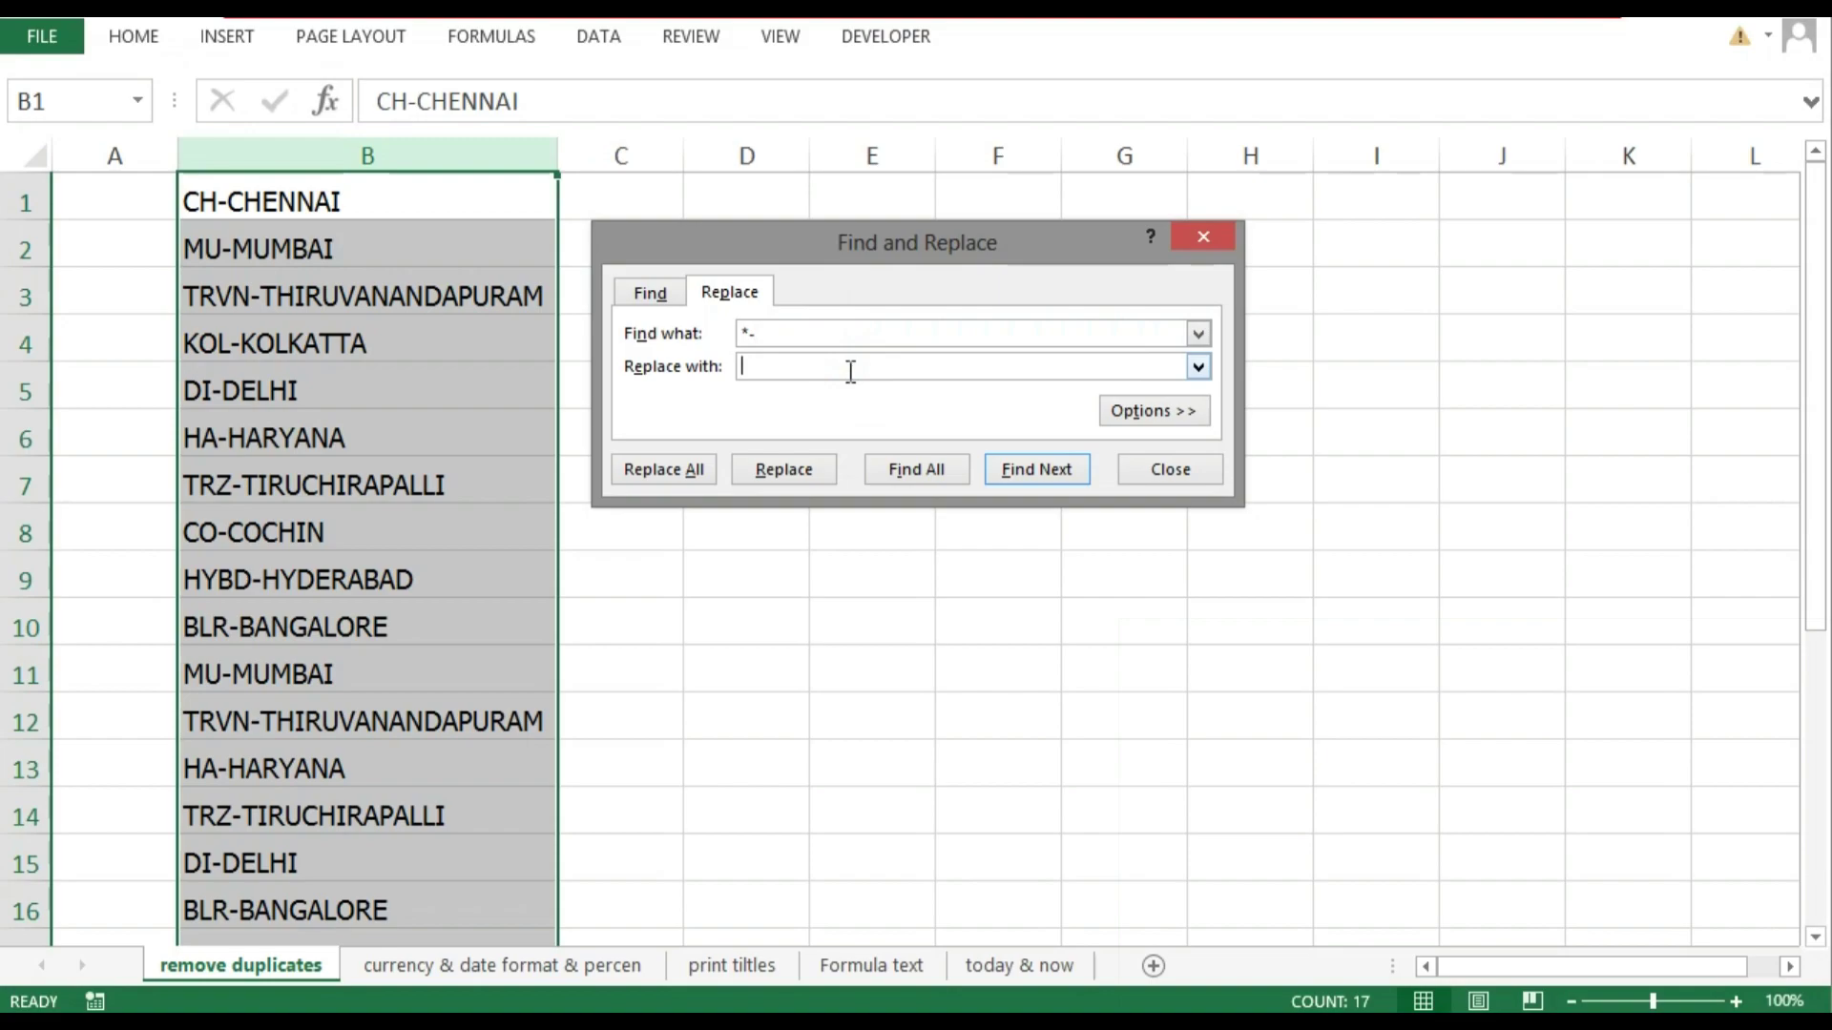
left_click(636, 472)
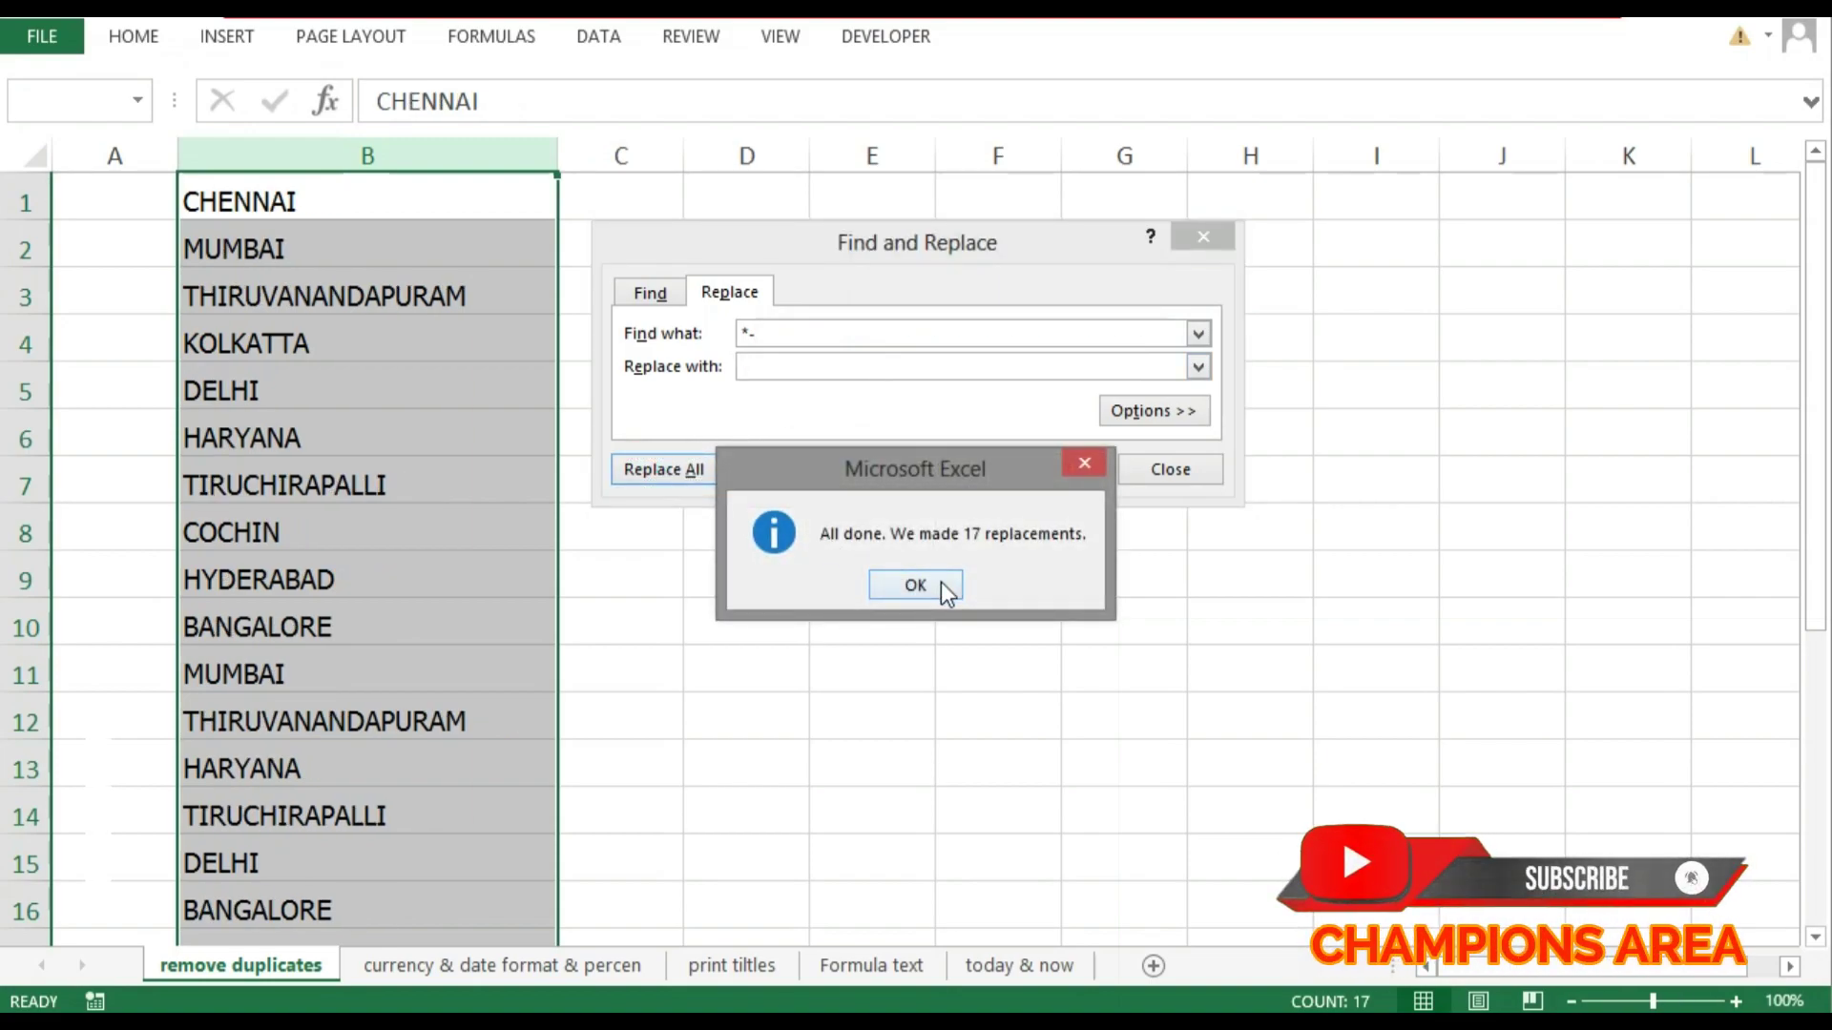
left_click(941, 583)
left_click(1169, 472)
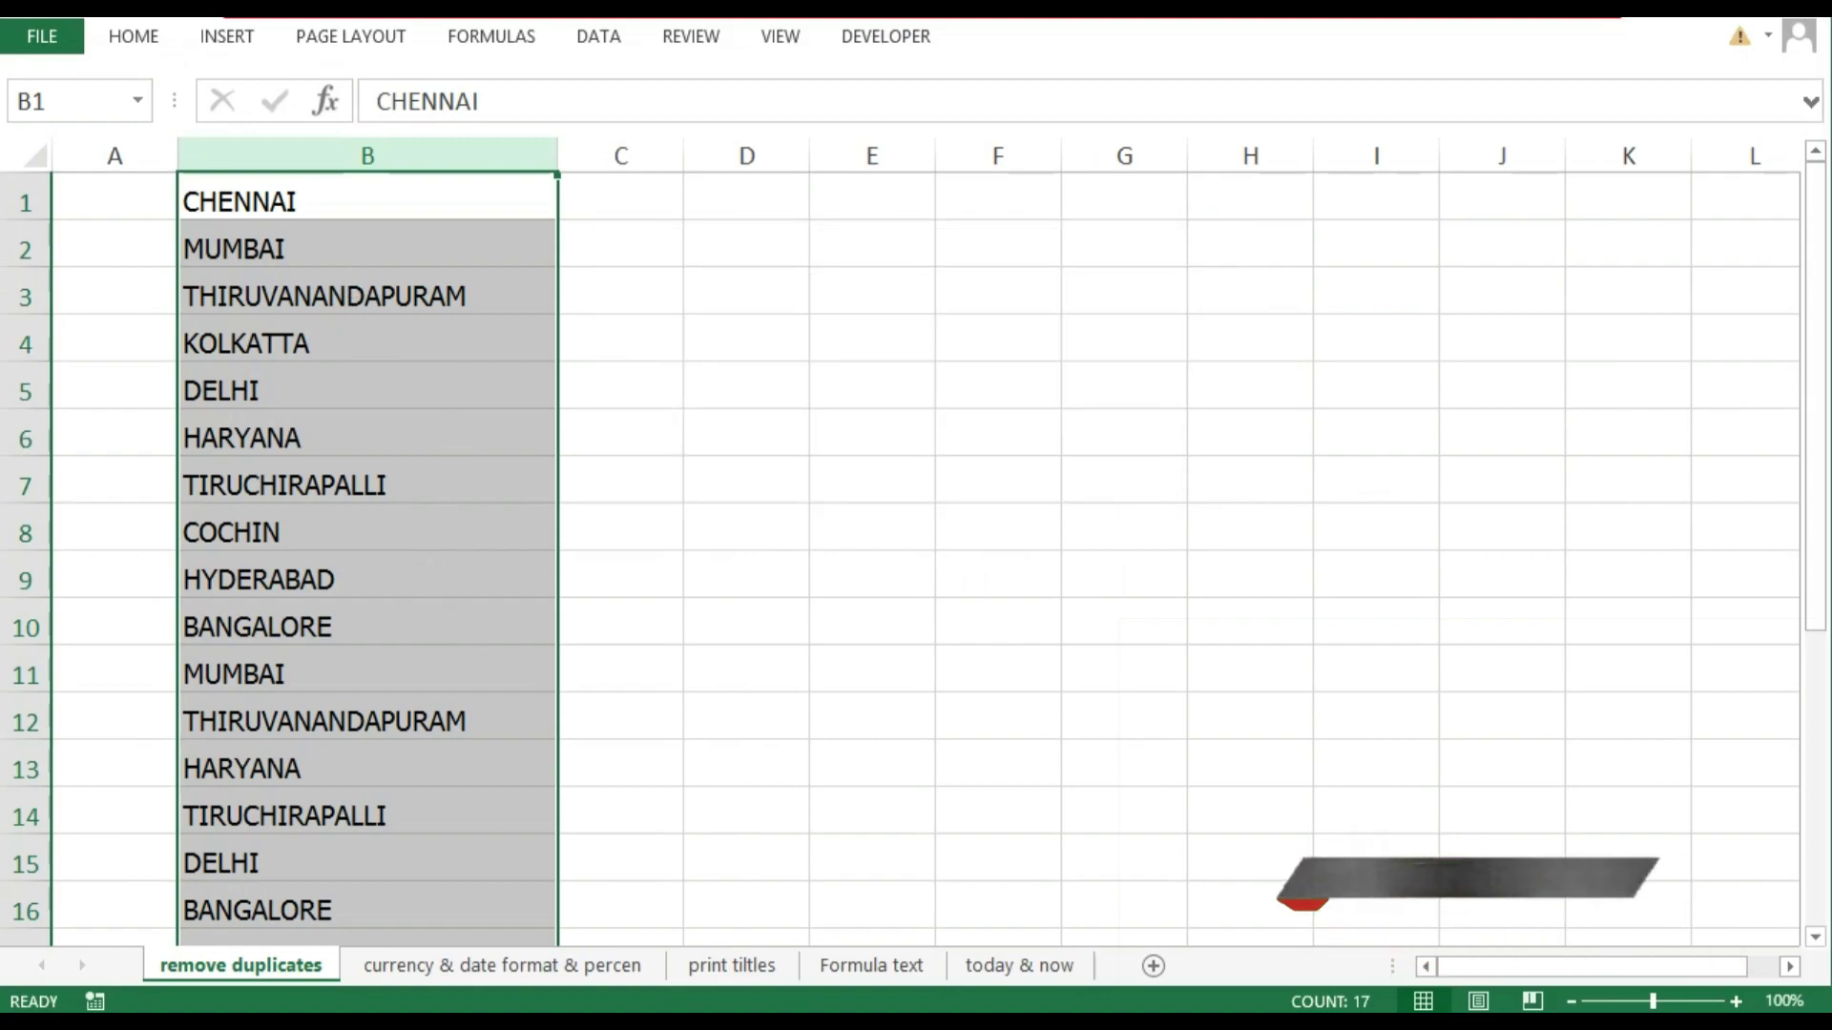
Undo the previous replacement to restore the coded entries in column B
left_click_drag(1816, 363, 1818, 191)
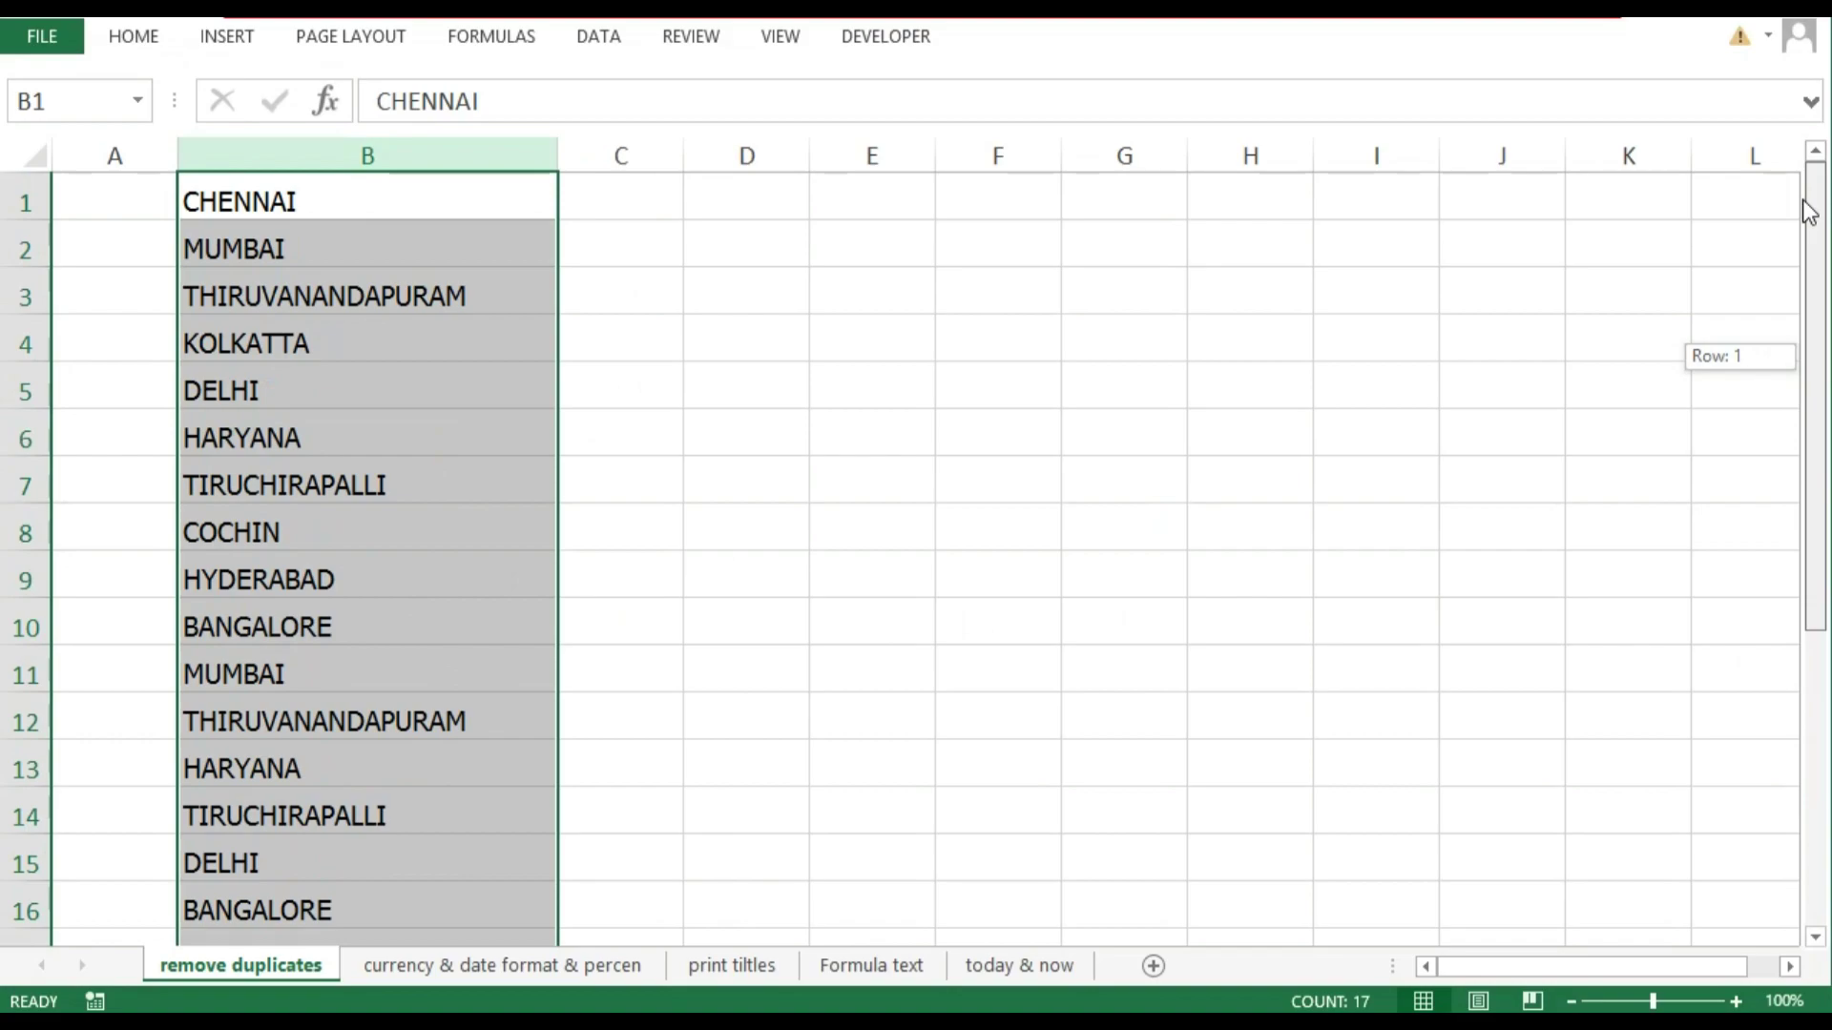
left_click(691, 335)
left_click(382, 156)
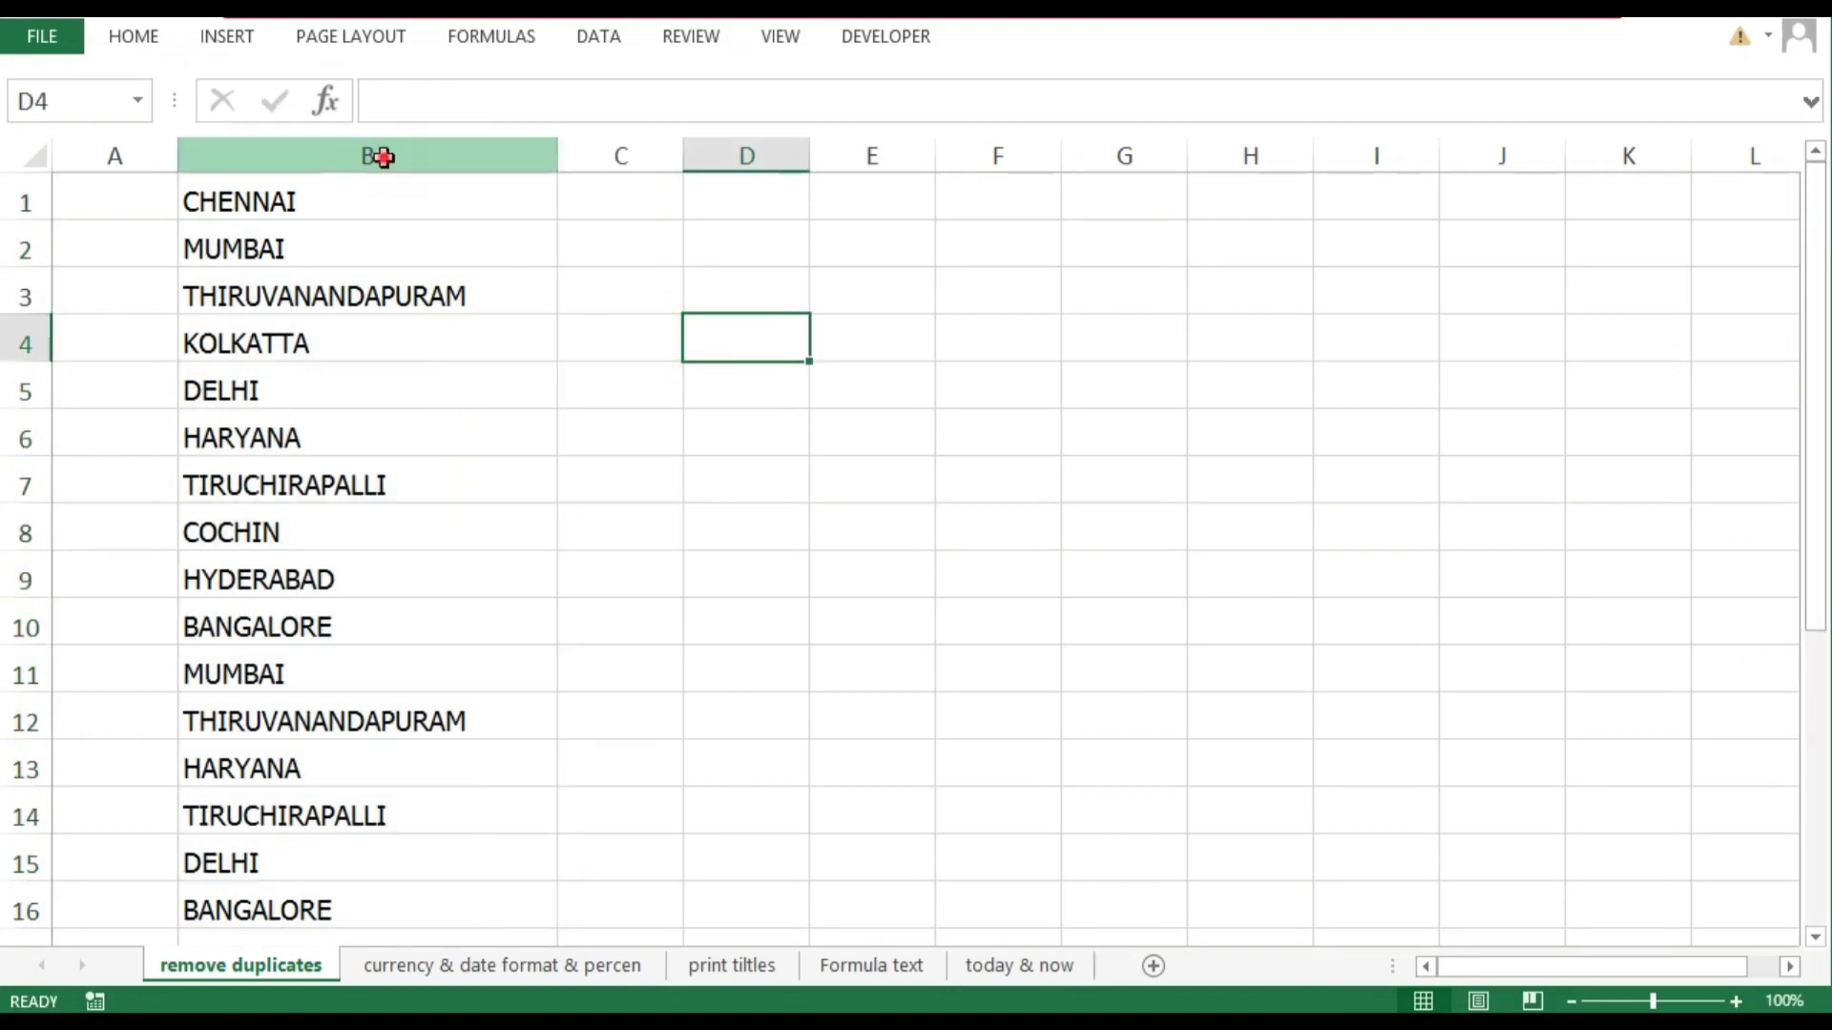
key("ctrl+z")
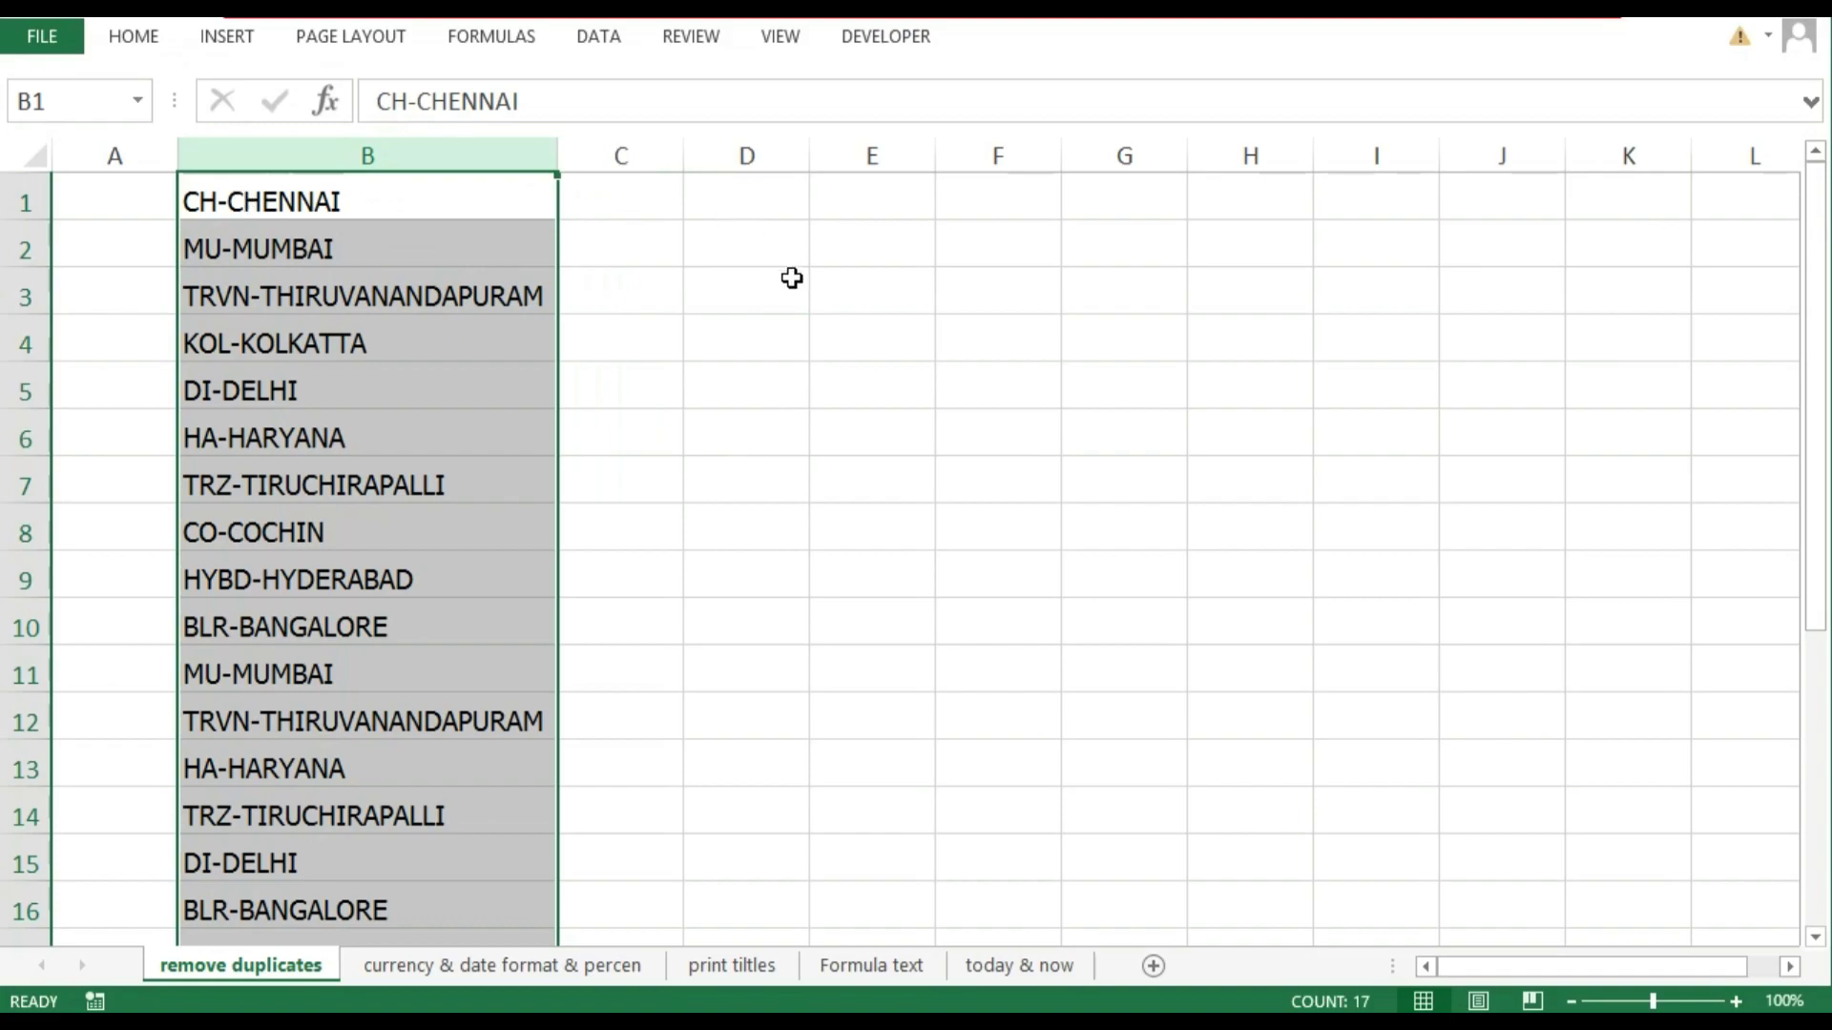
Replace '-*' with nothing in column B, leaving only codes such as CH and MU
key("ctrl+h")
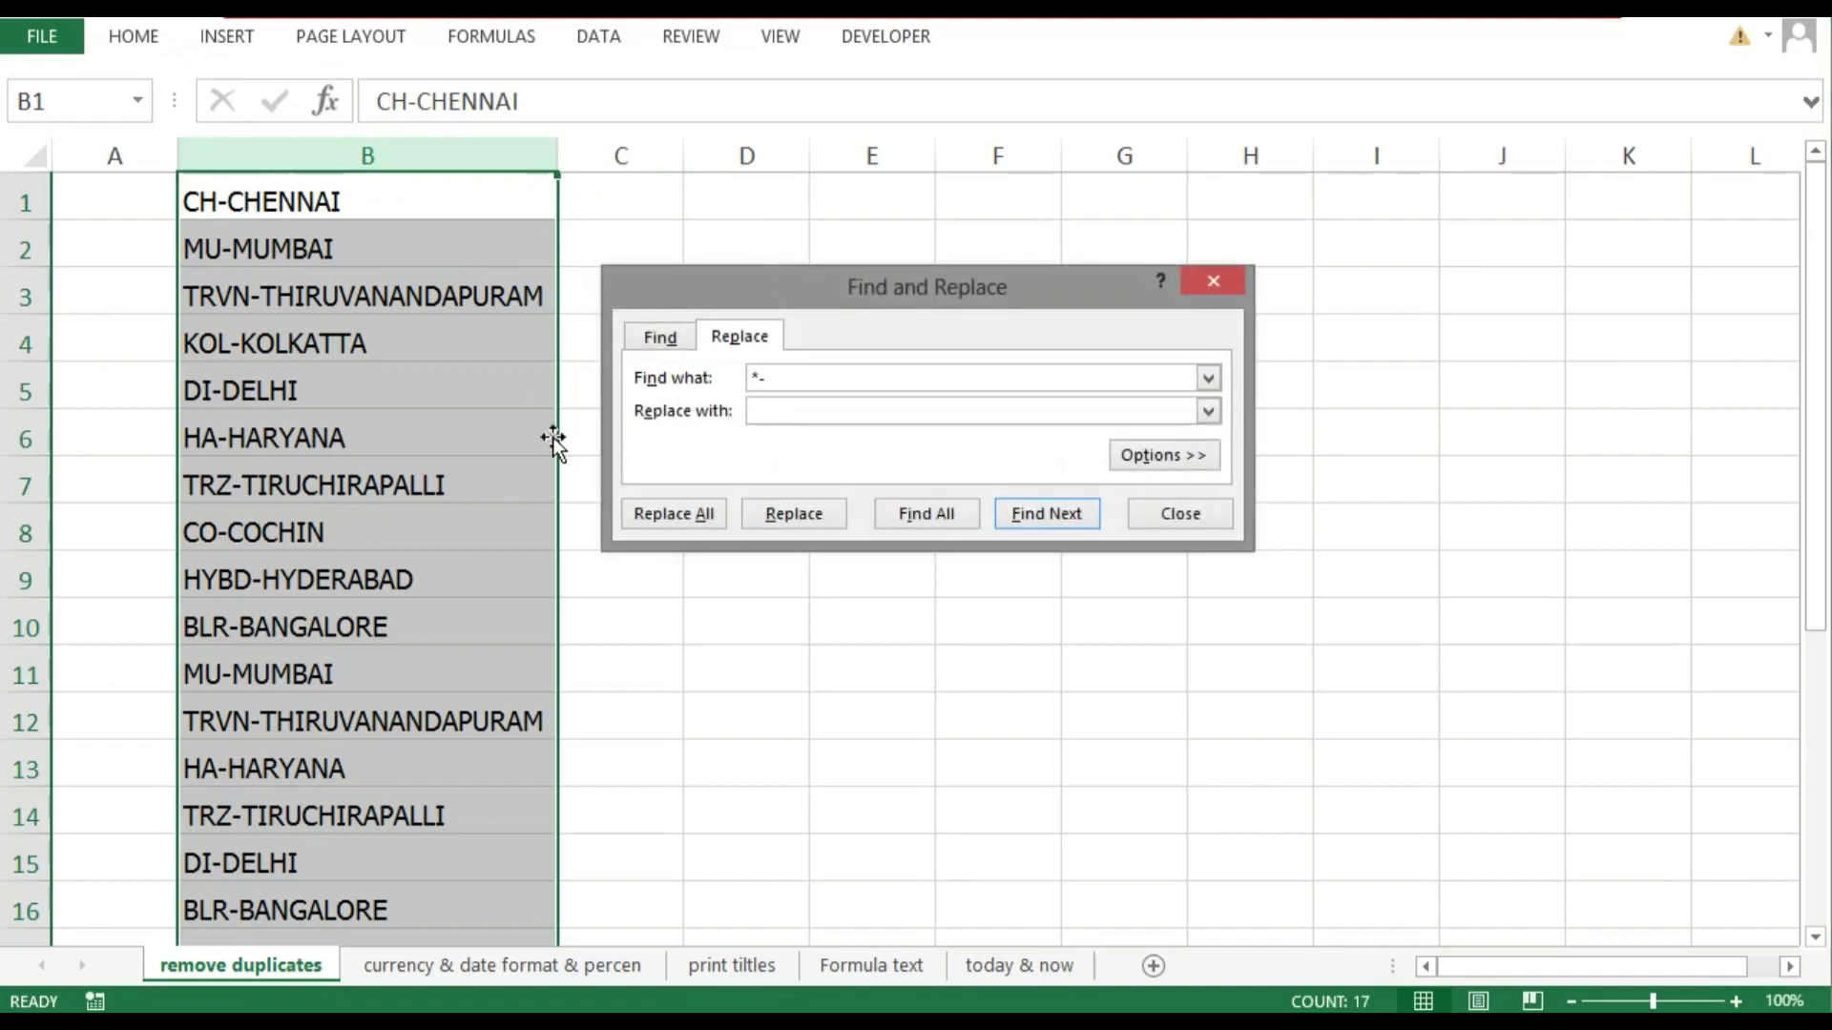
left_click(798, 374)
key("BackSpace")
key("BackSpace")
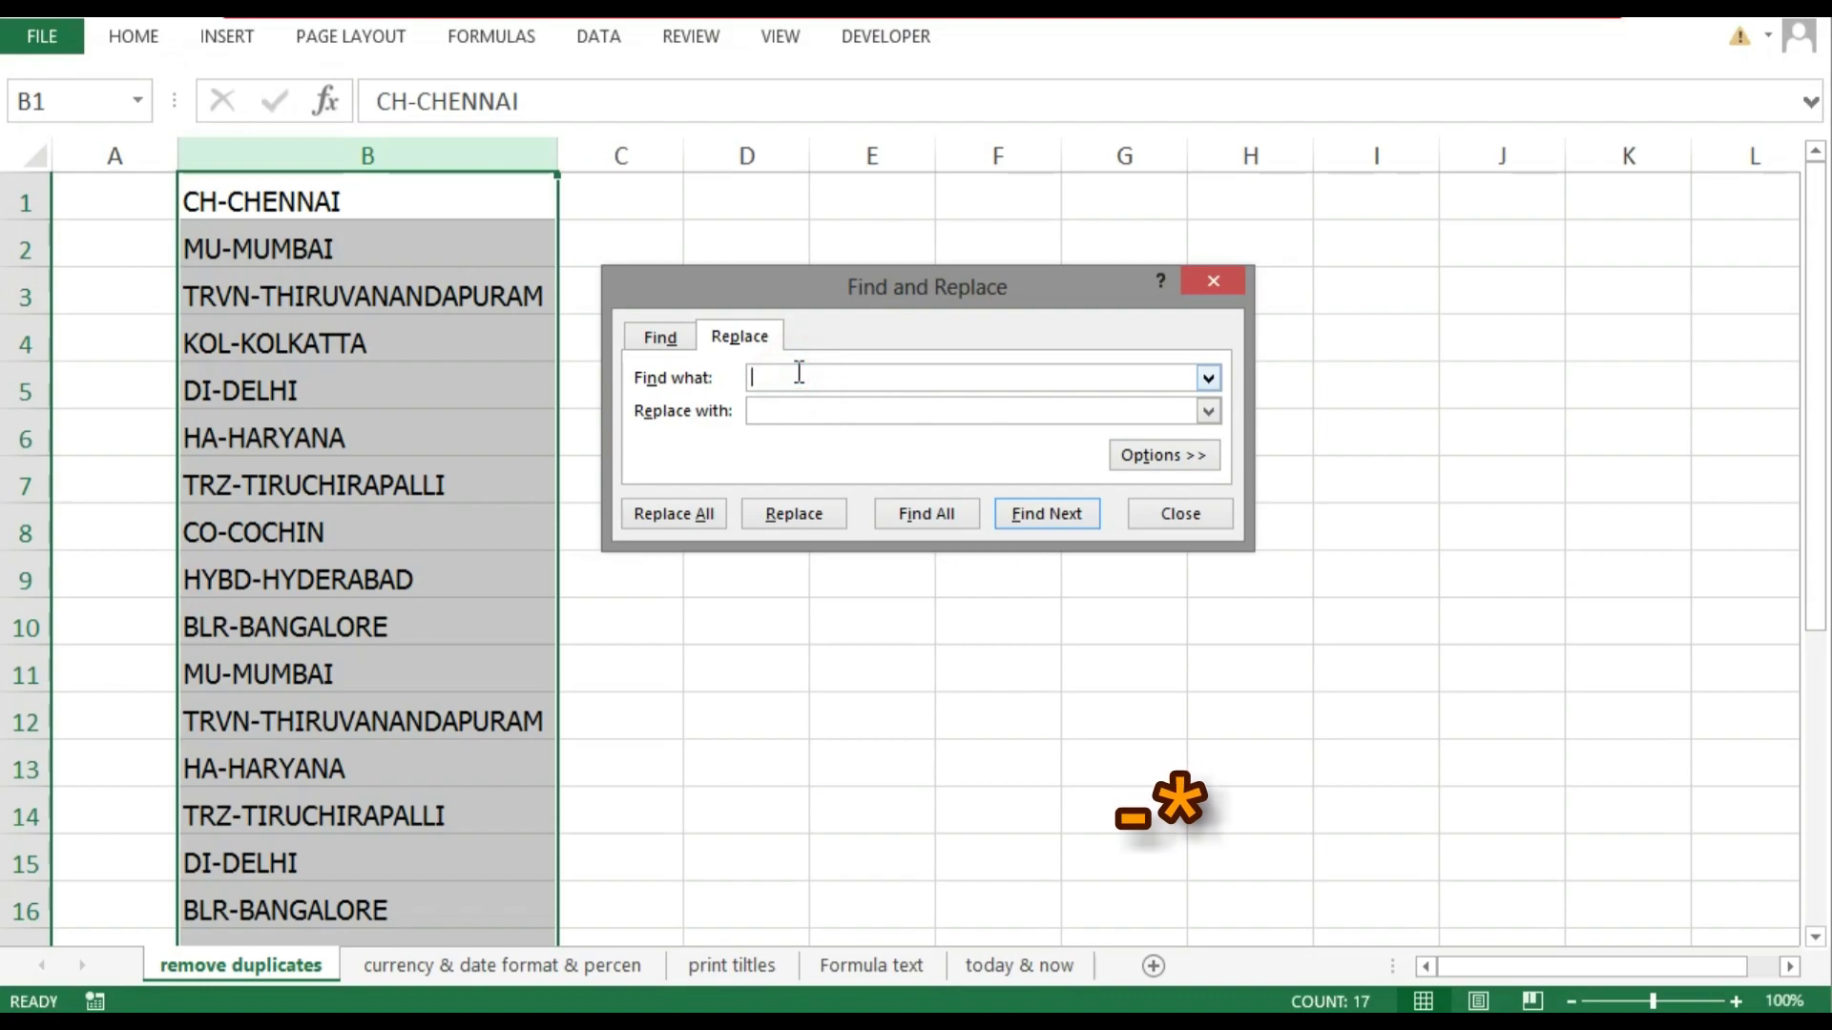
type("-")
type("*")
left_click(810, 410)
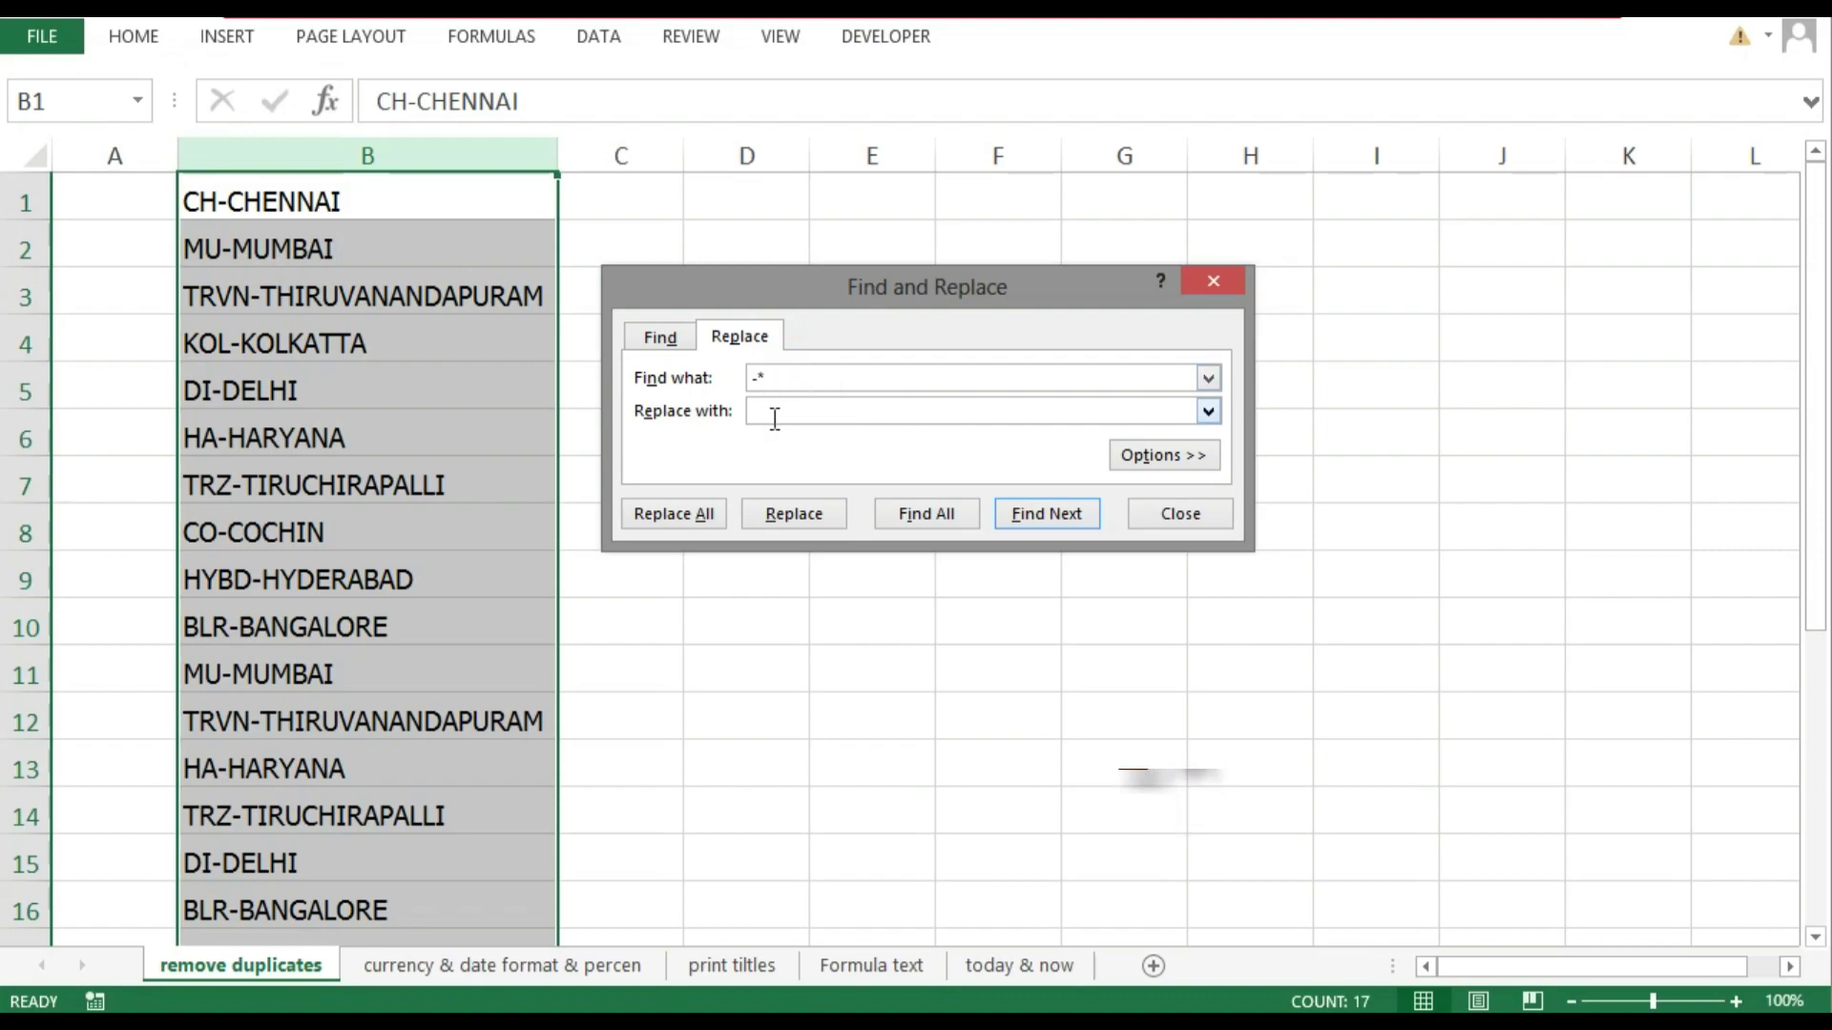
left_click(671, 520)
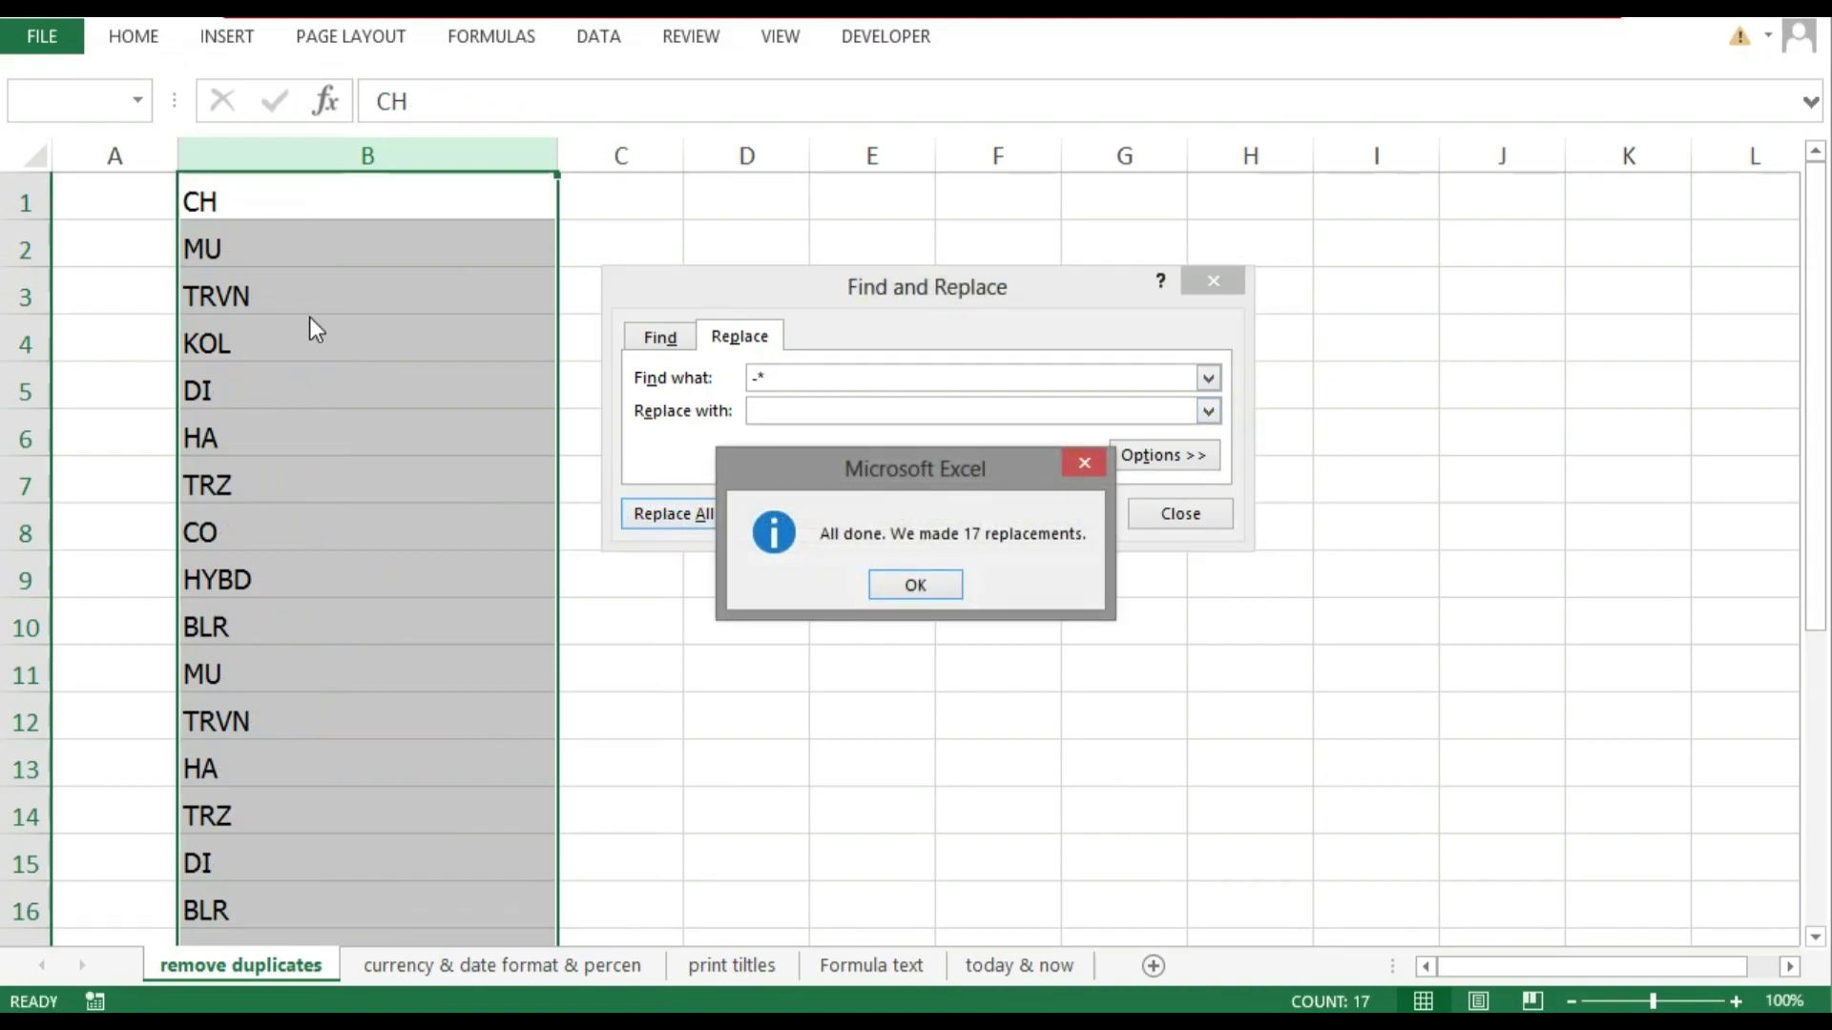
left_click(954, 585)
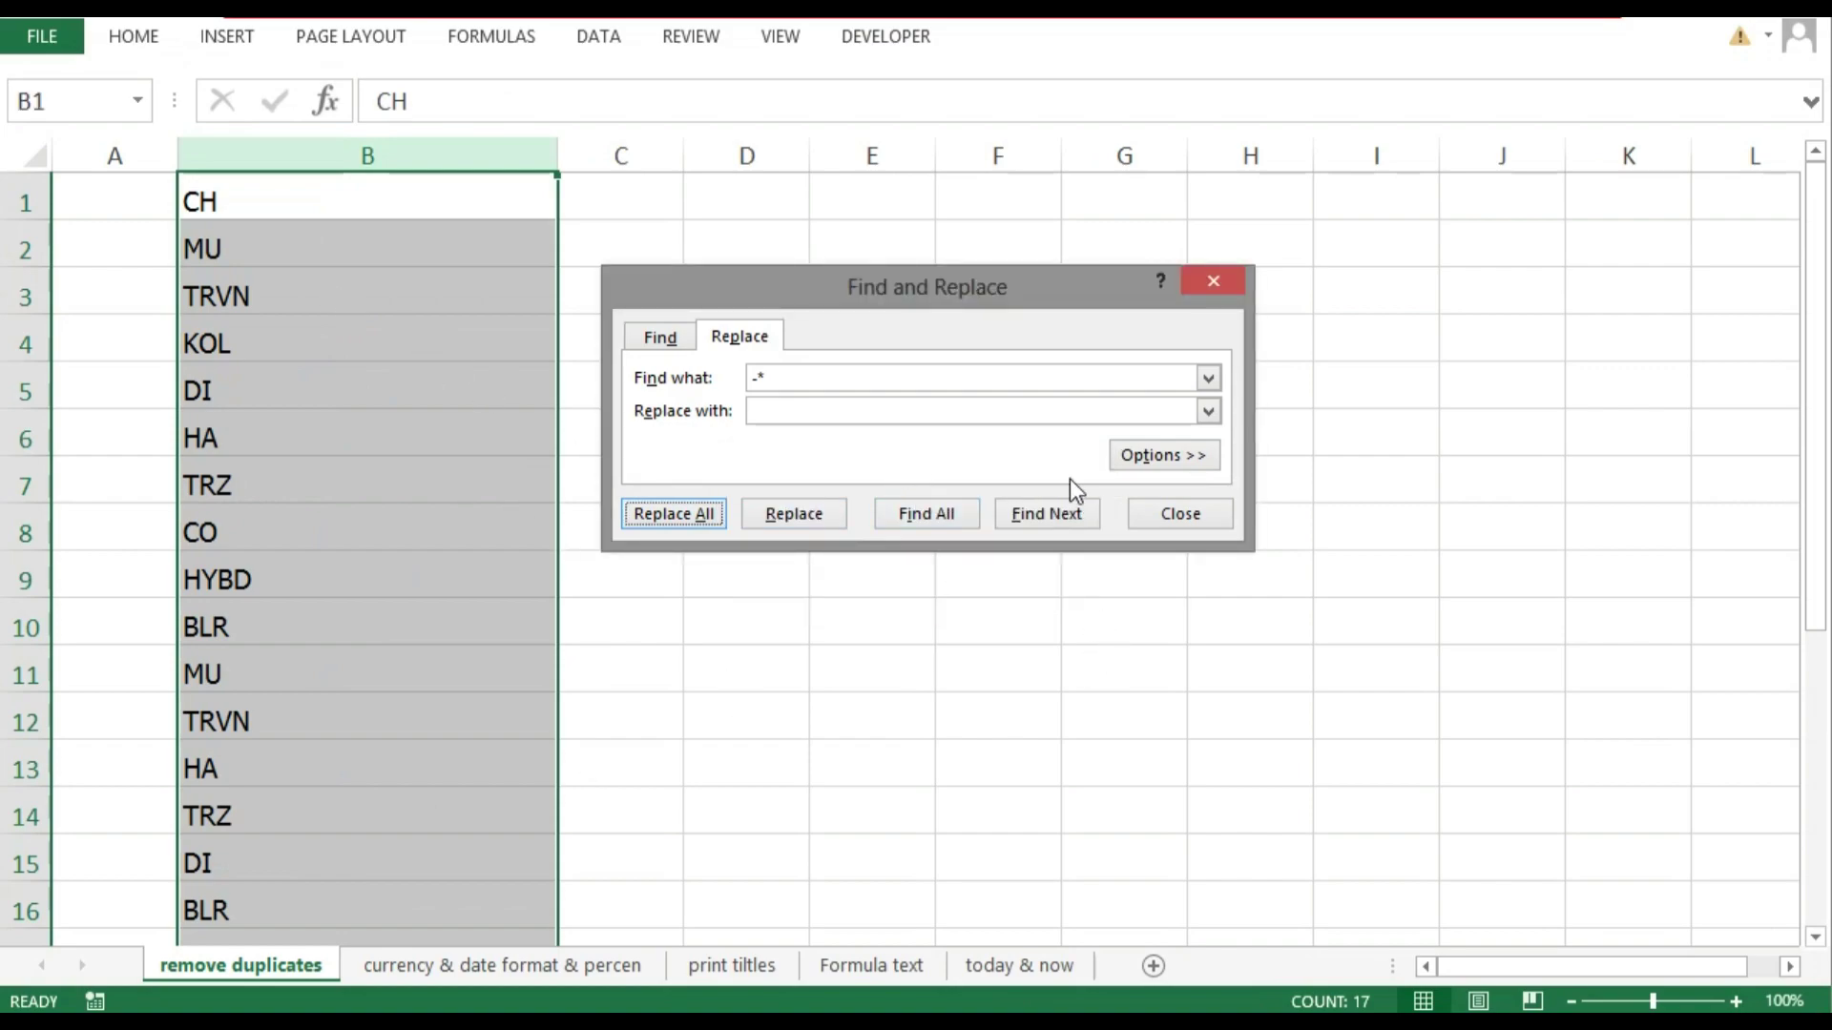
left_click(1181, 513)
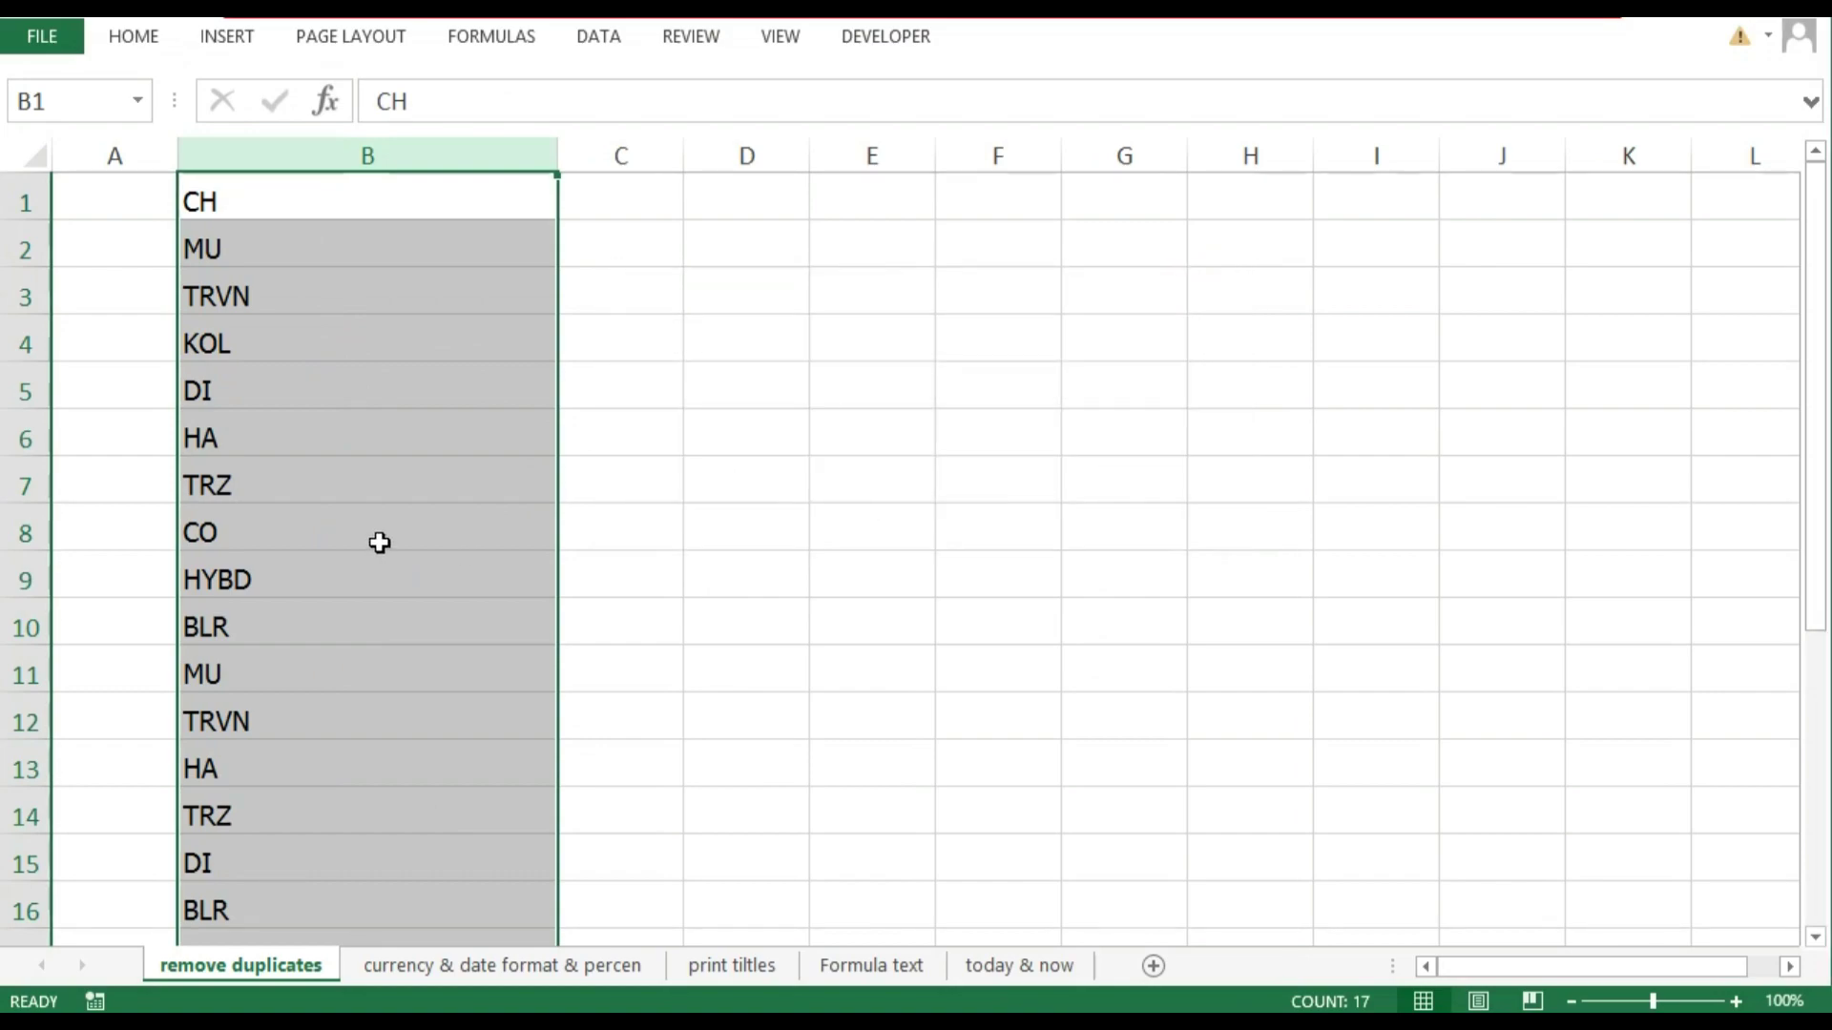
type("-CHENNAI")
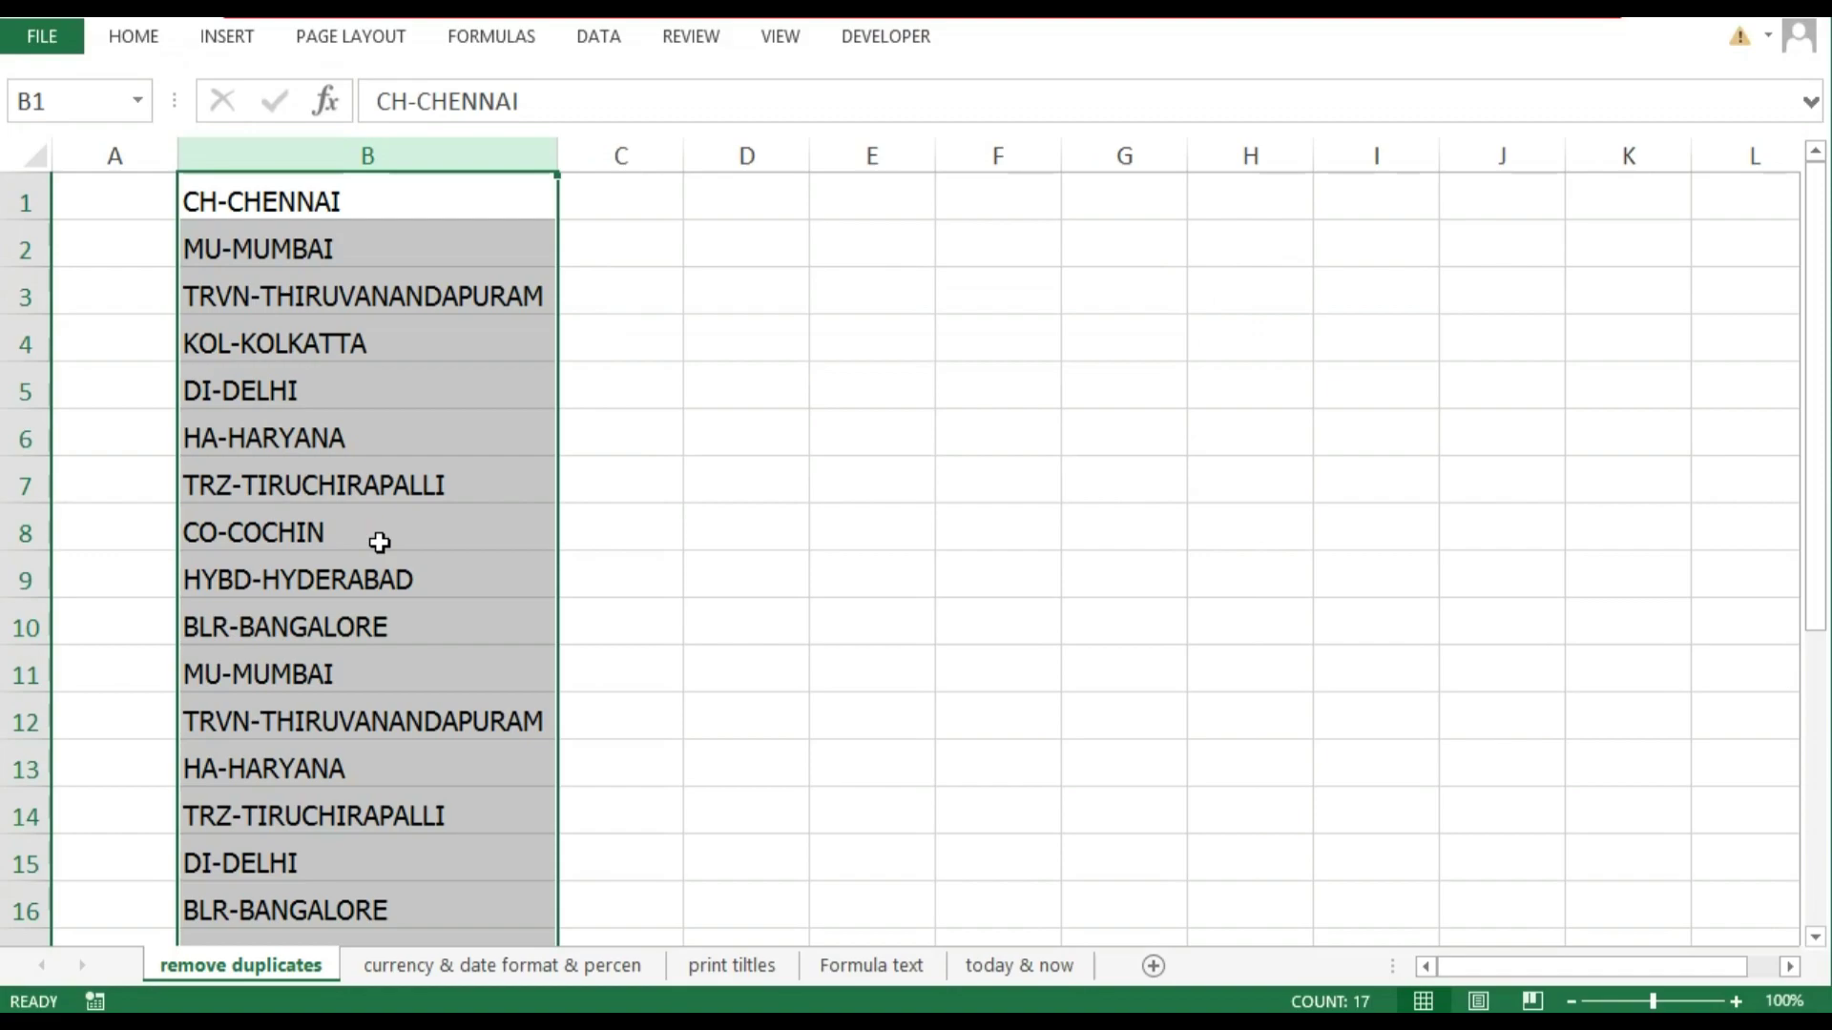
left_click(580, 327)
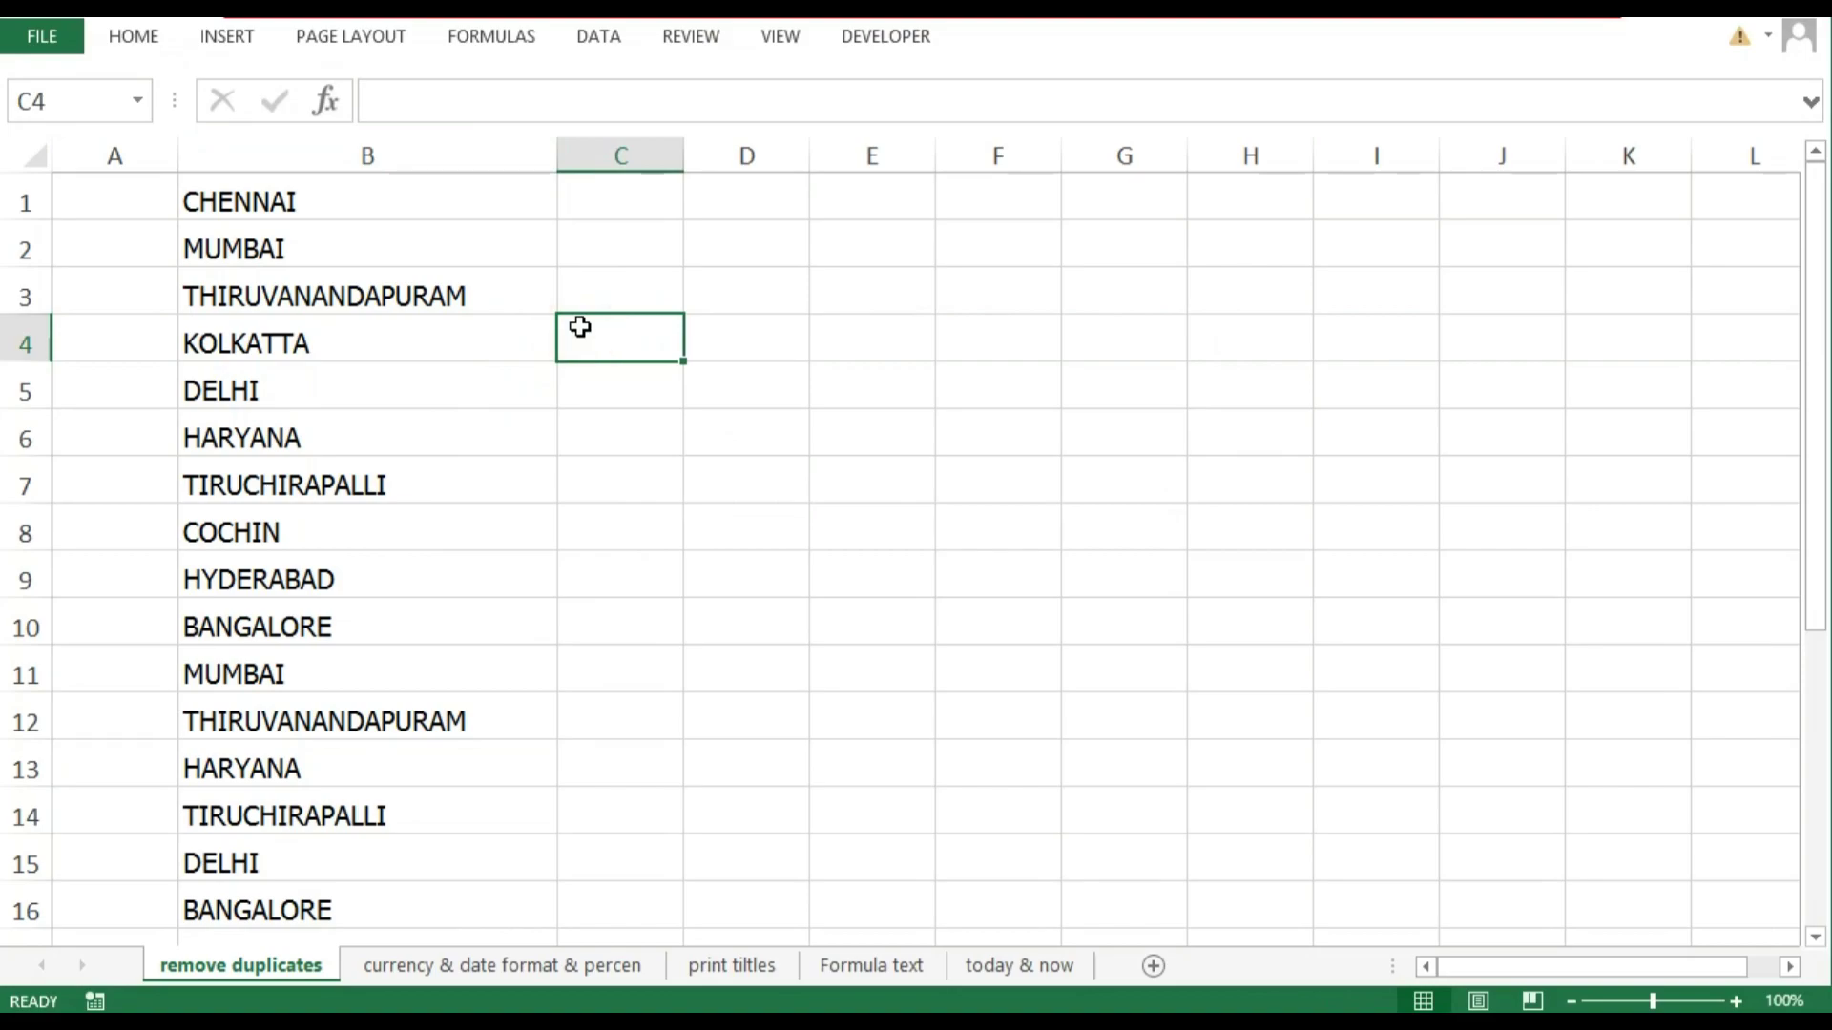
left_click(437, 160)
left_click(306, 206)
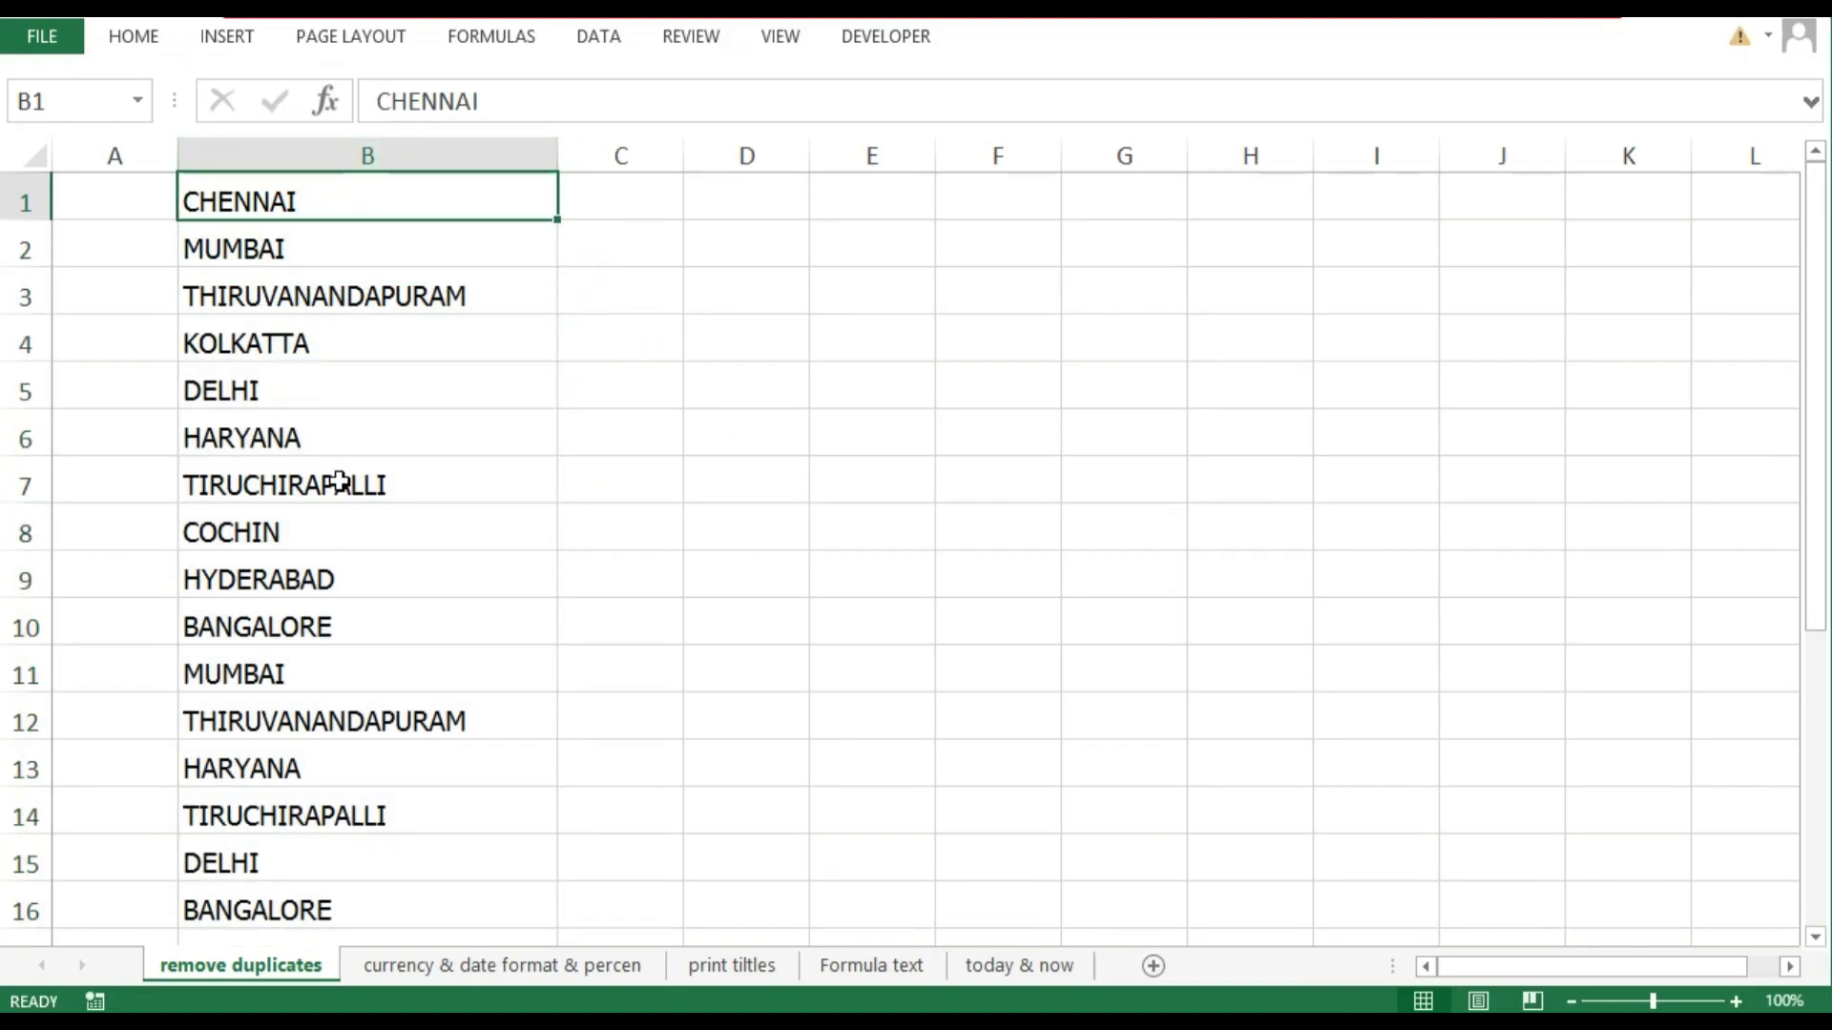
left_click(382, 301)
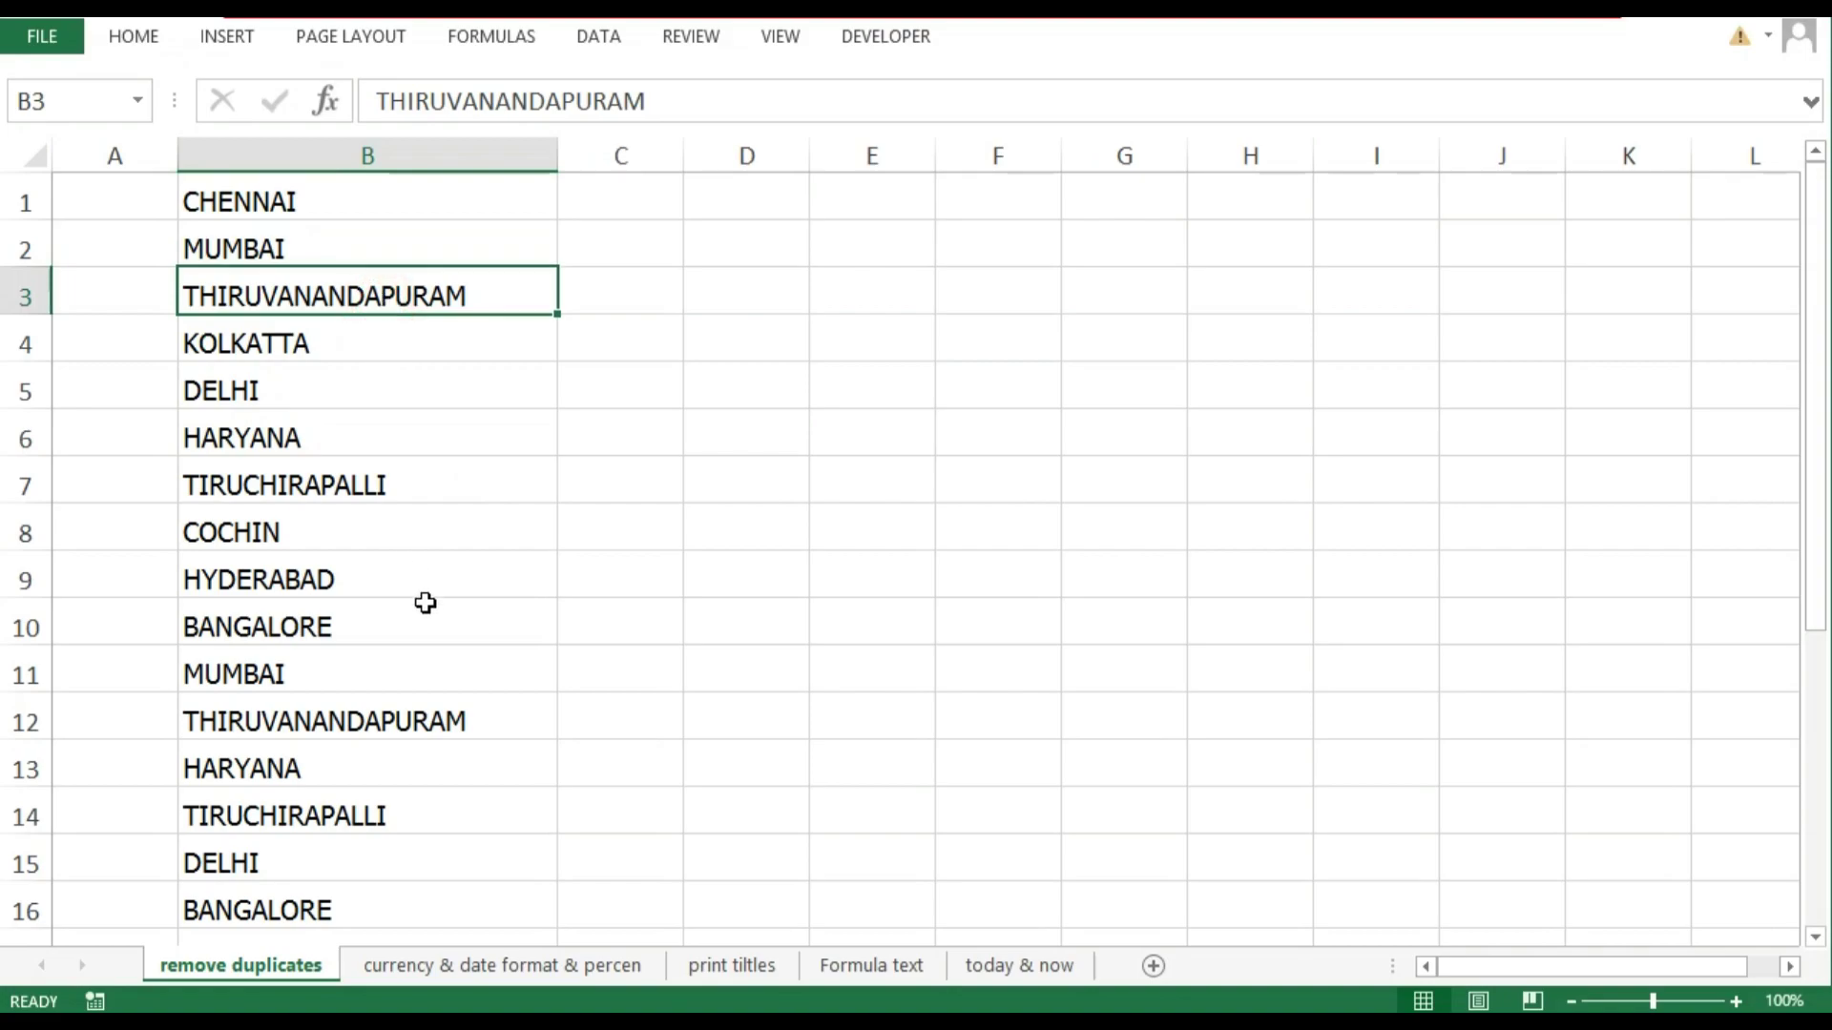
left_click(462, 727)
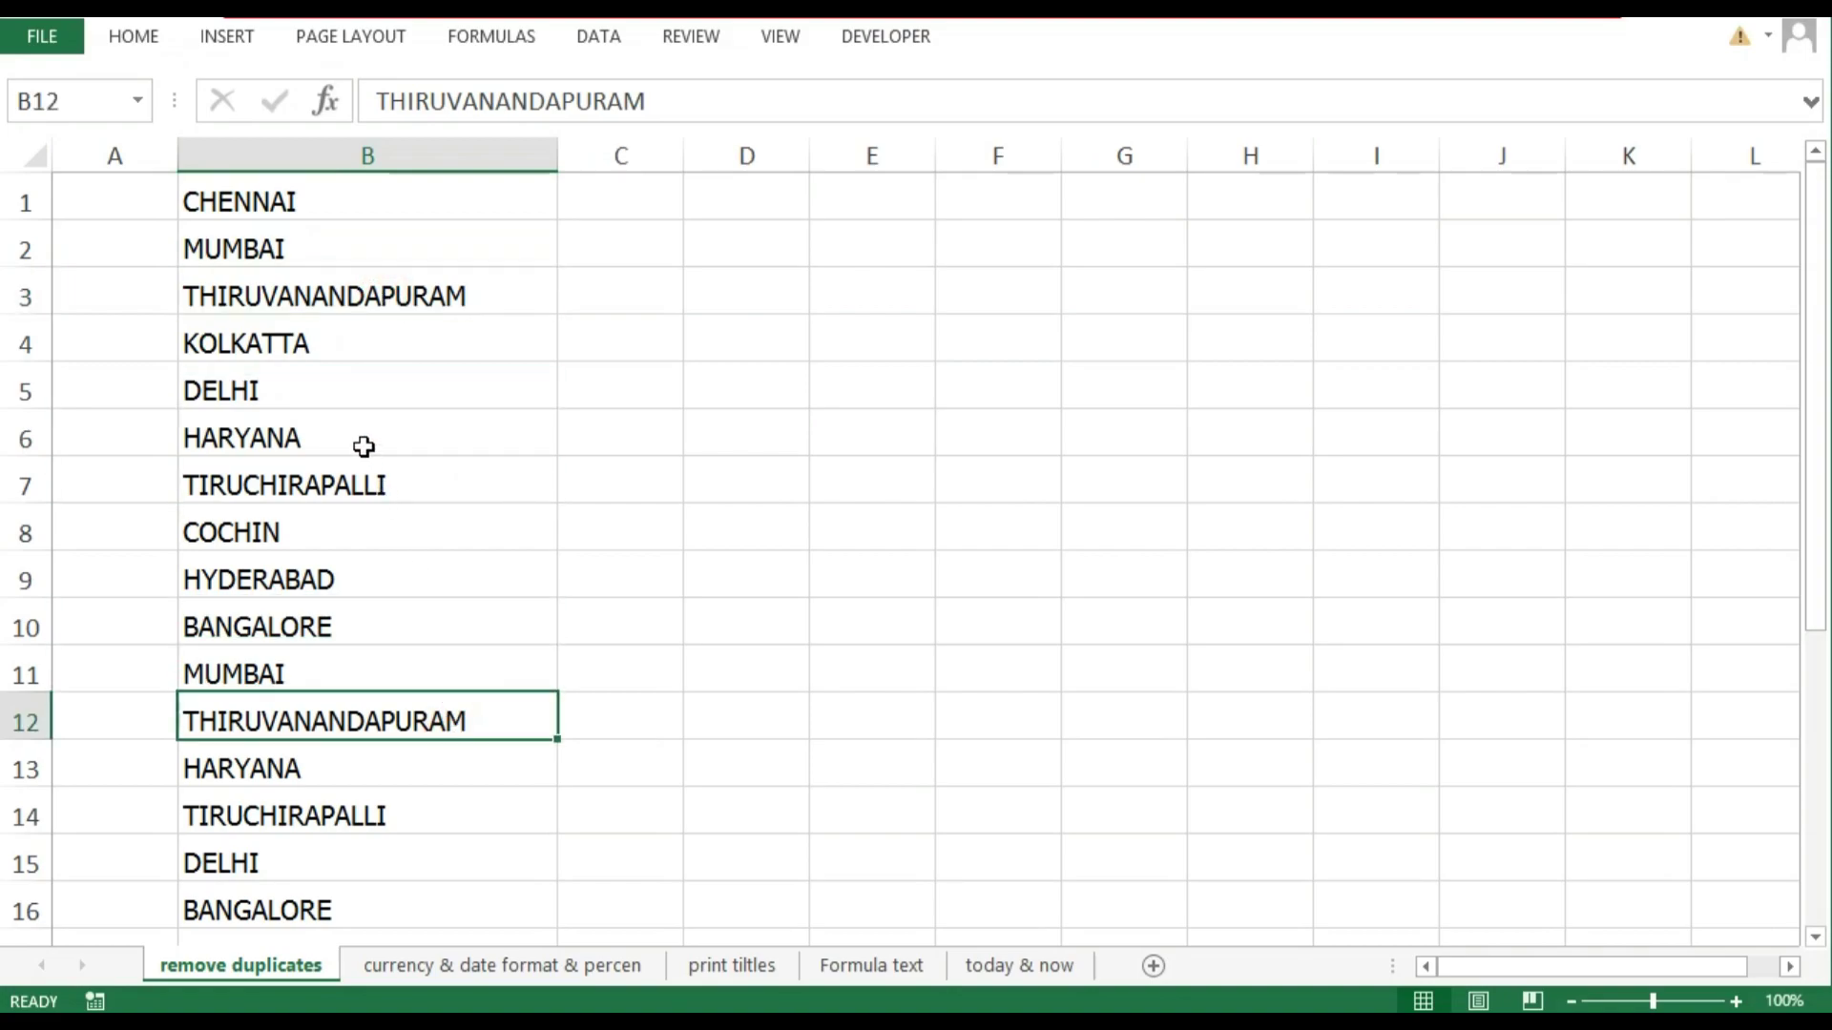
left_click(315, 392)
left_click(303, 856)
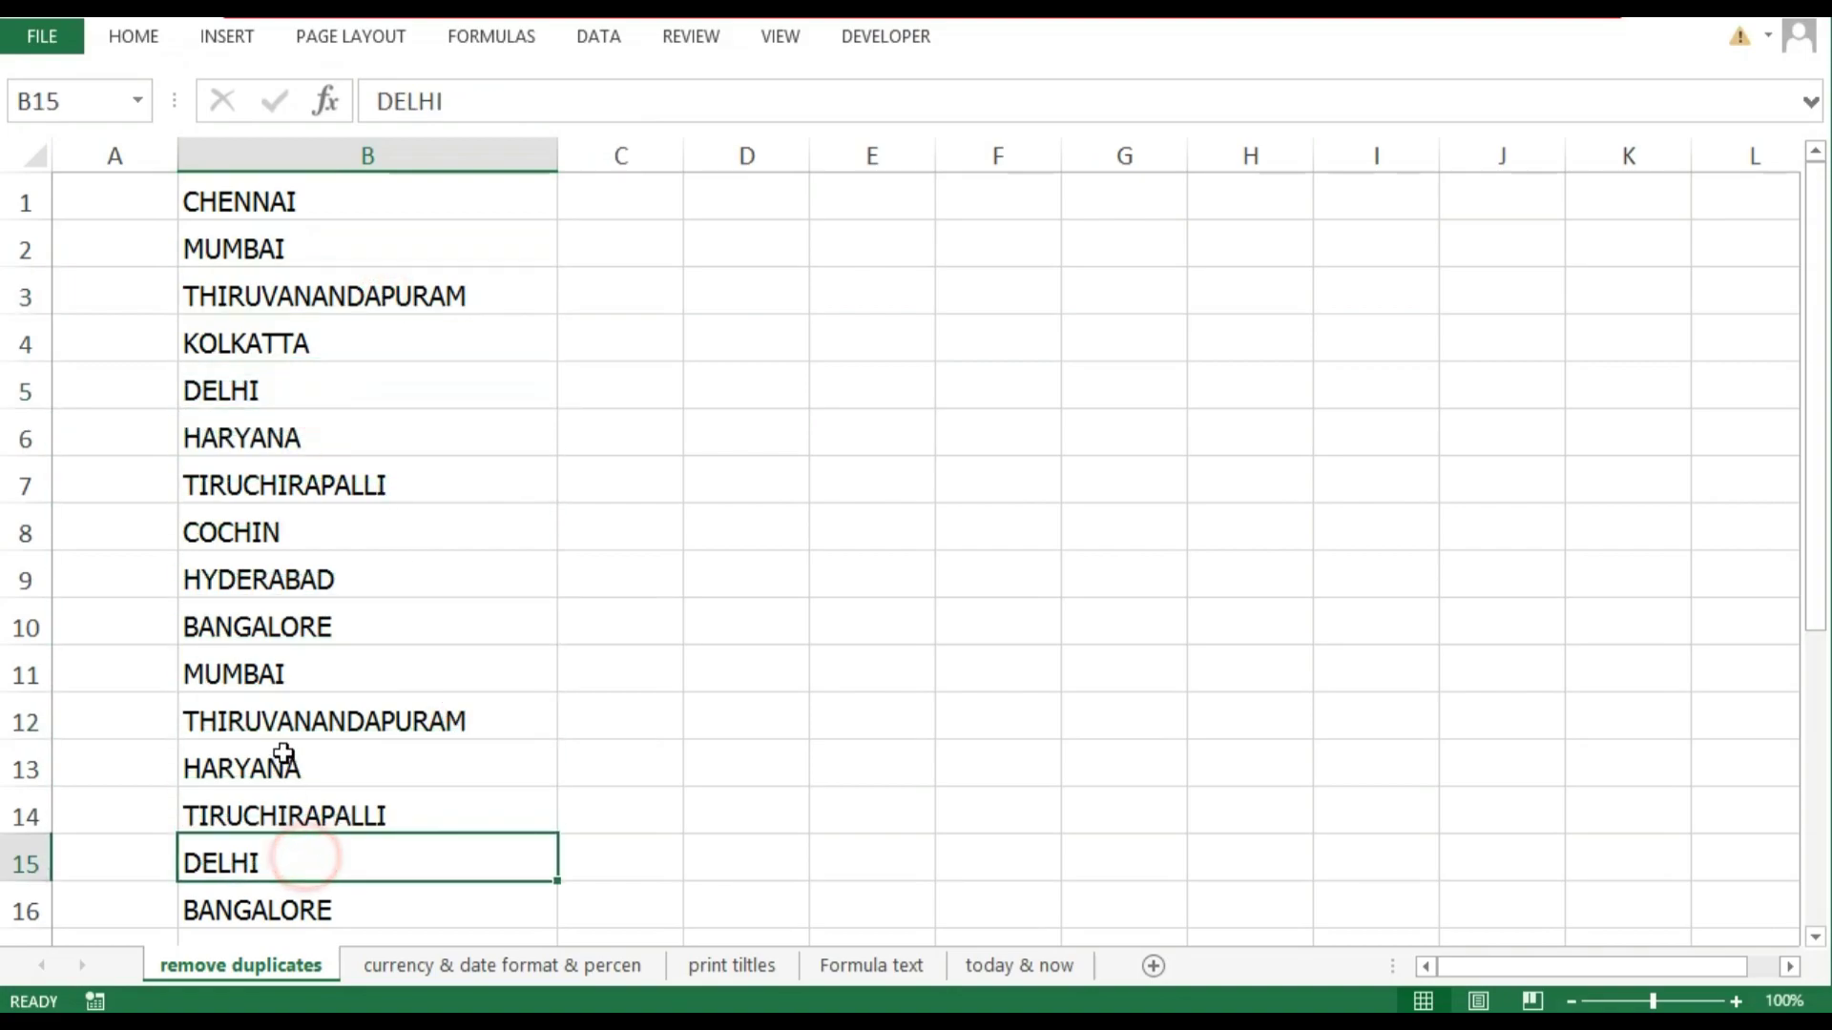
left_click(284, 758)
left_click(246, 448)
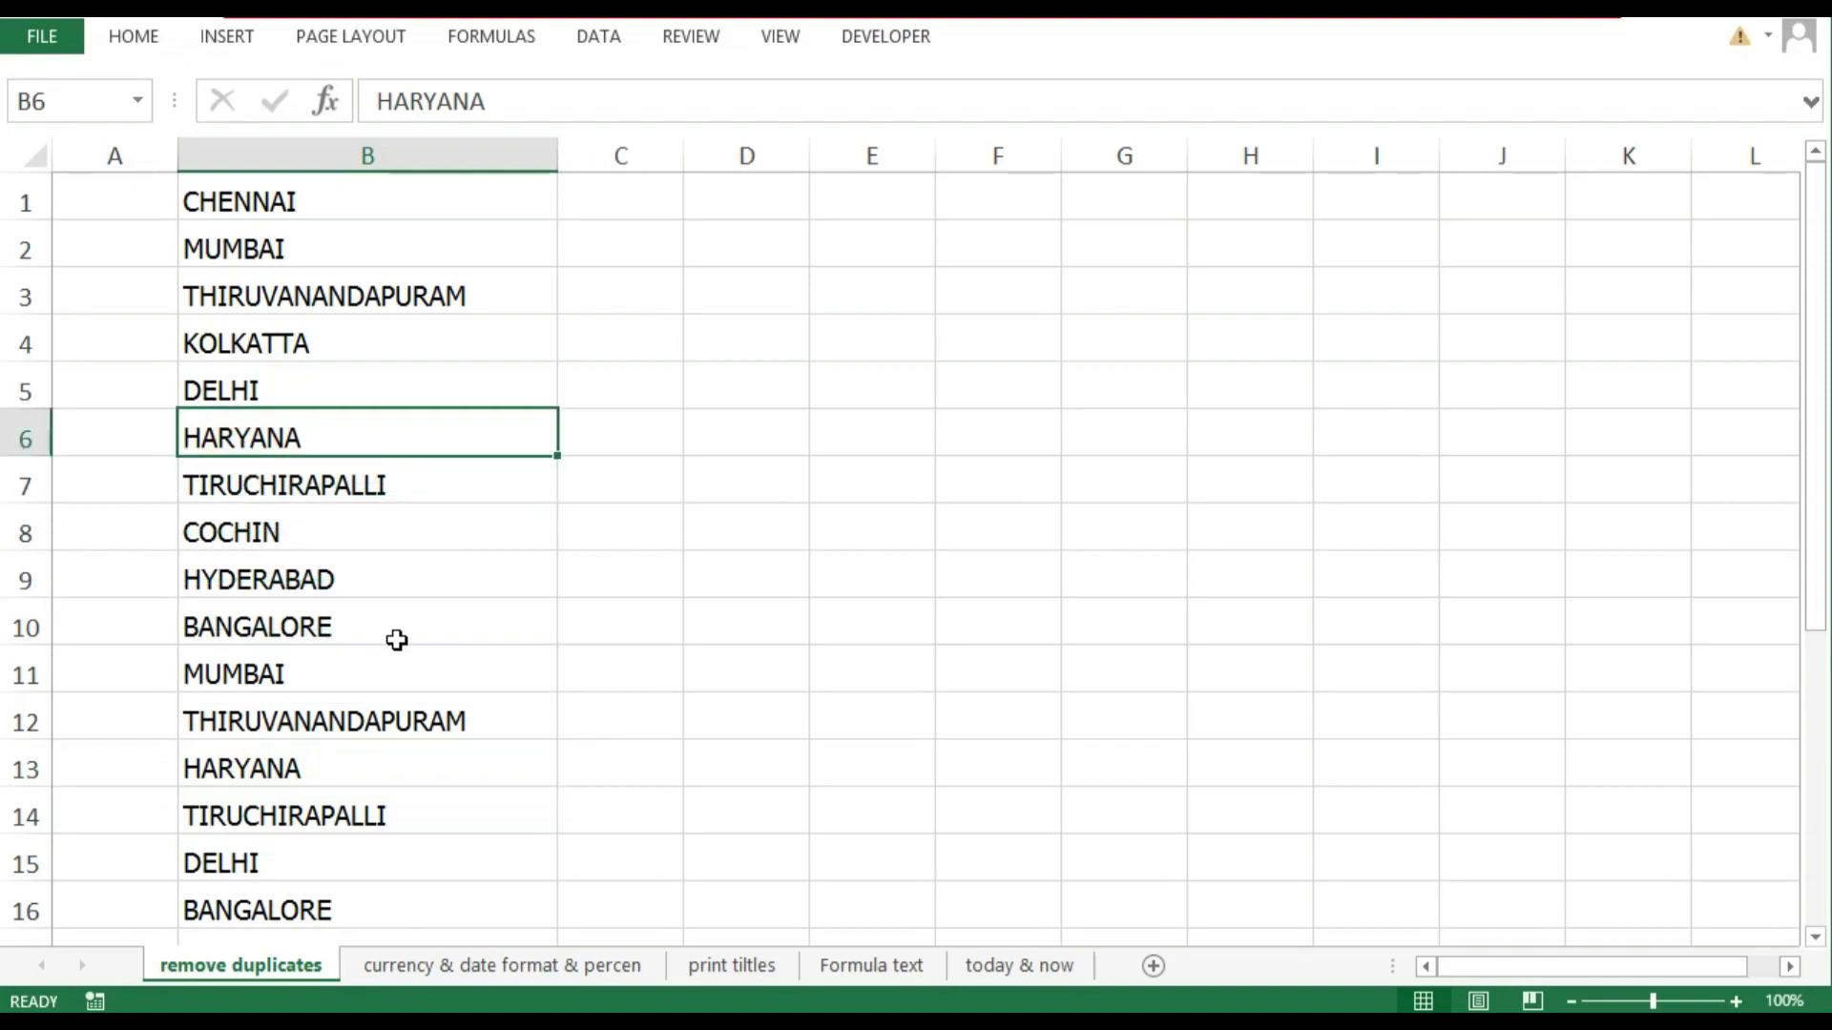
left_click(397, 145)
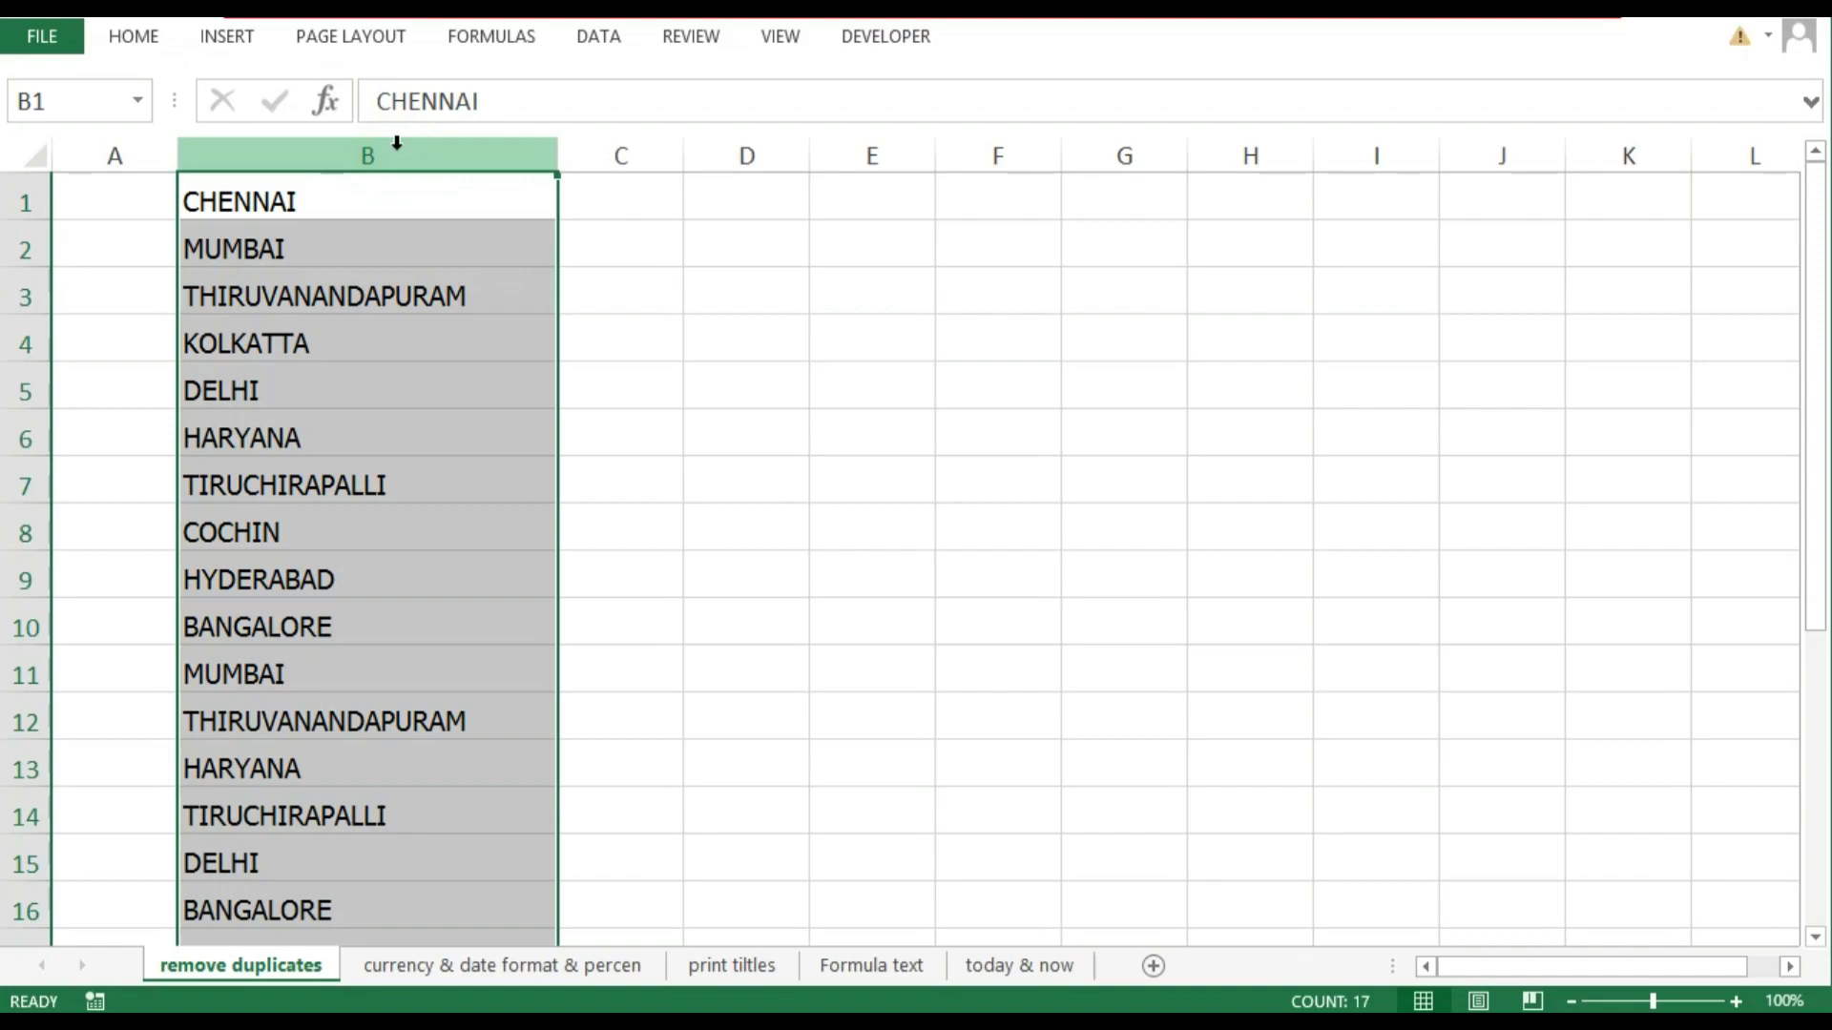
left_click(398, 203)
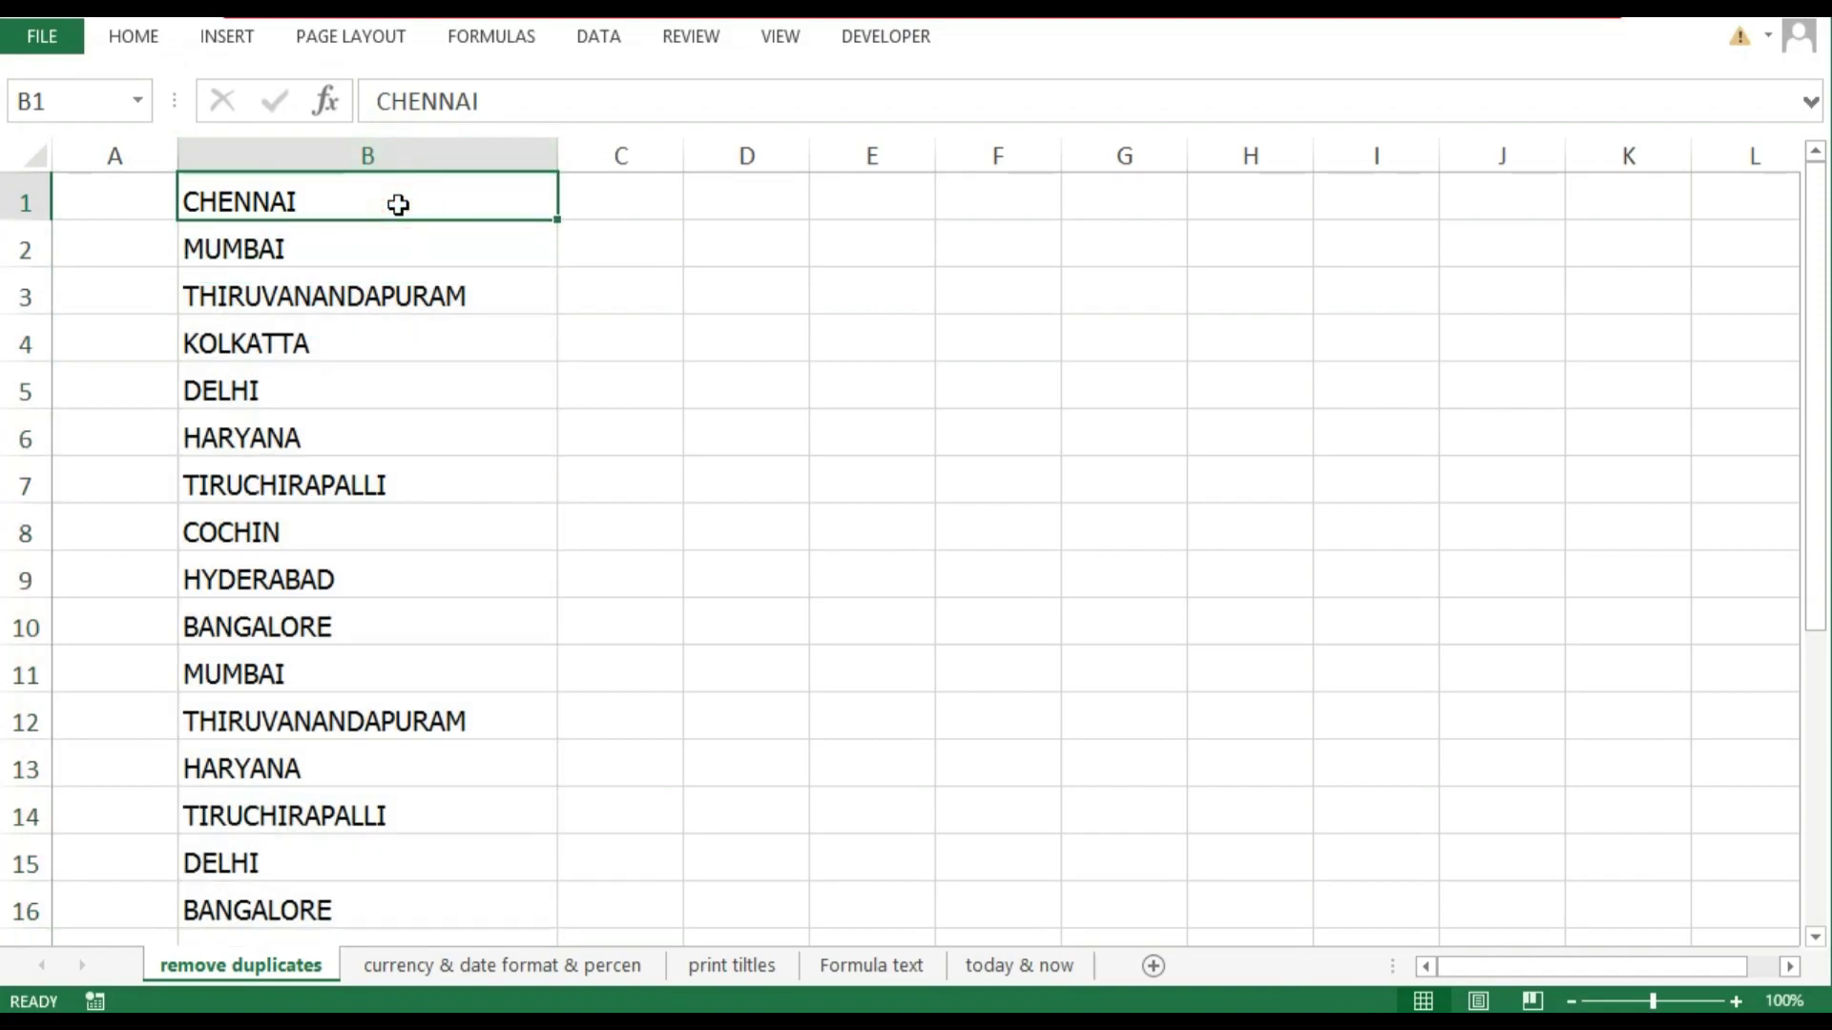
left_click(376, 159)
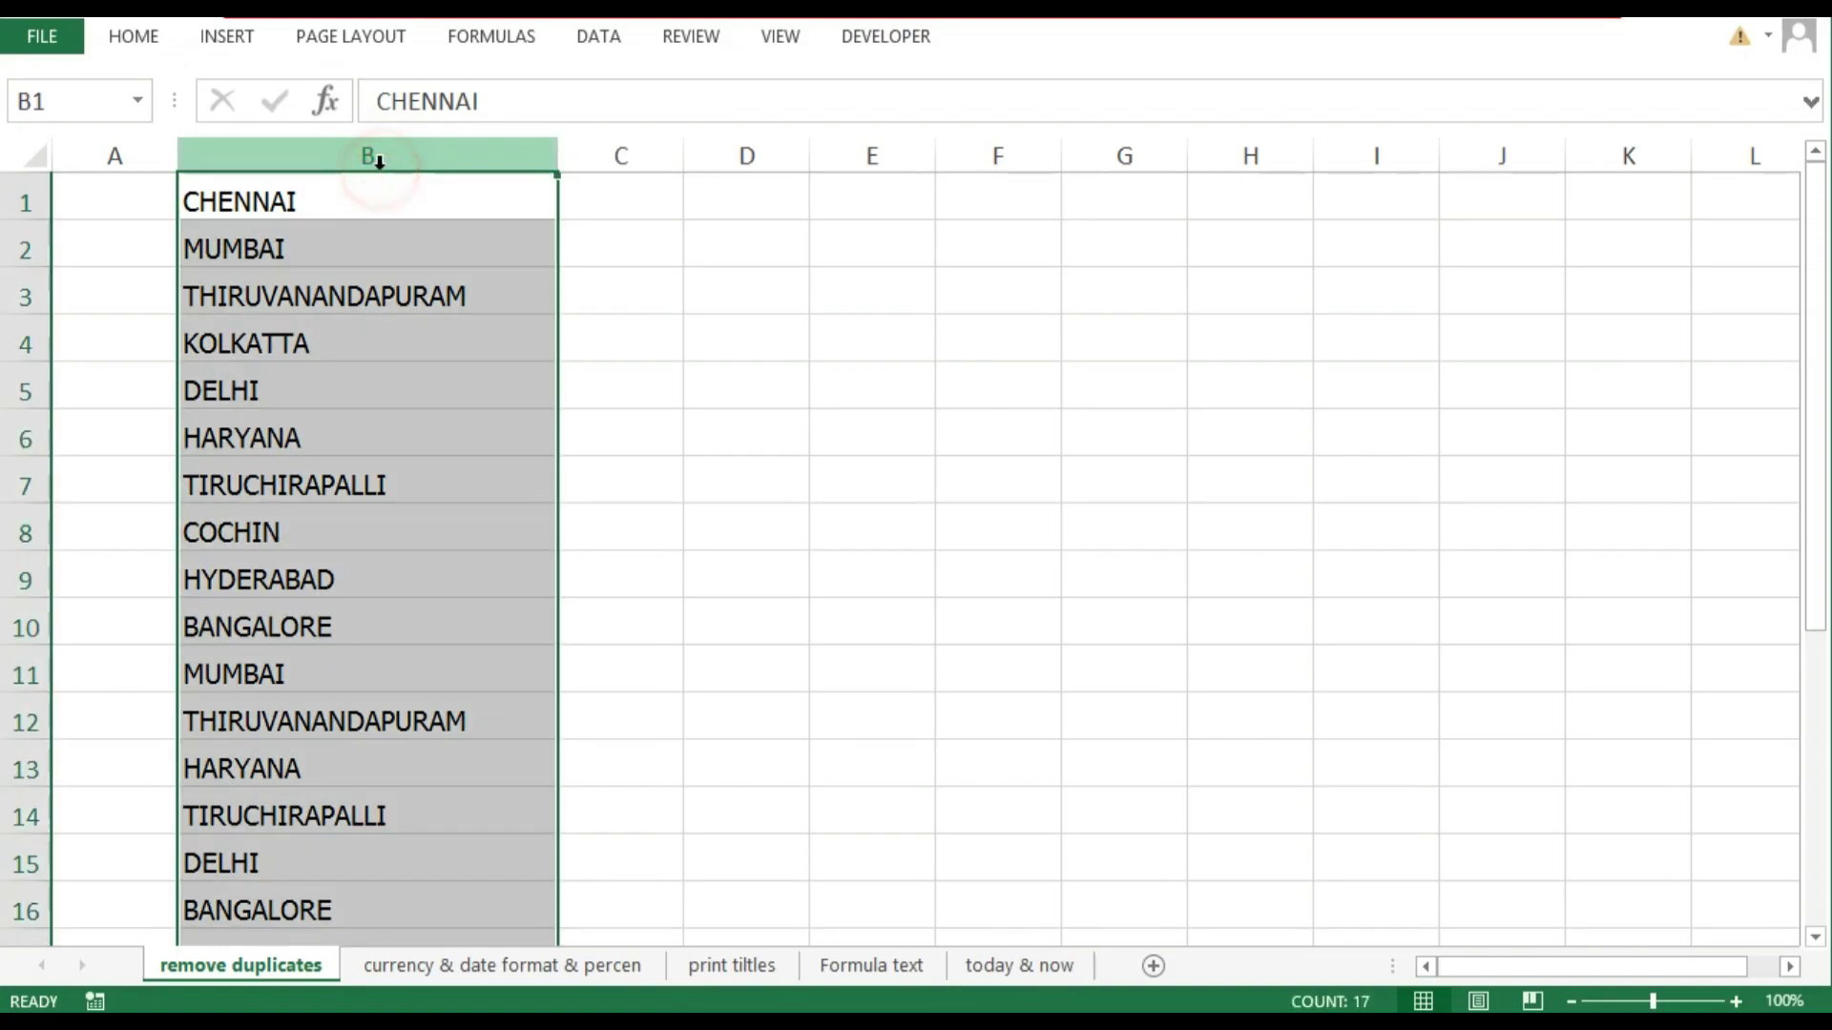
Add a Duplicate Values rule to column B using Light Red Fill with Dark Red Text
left_click(151, 35)
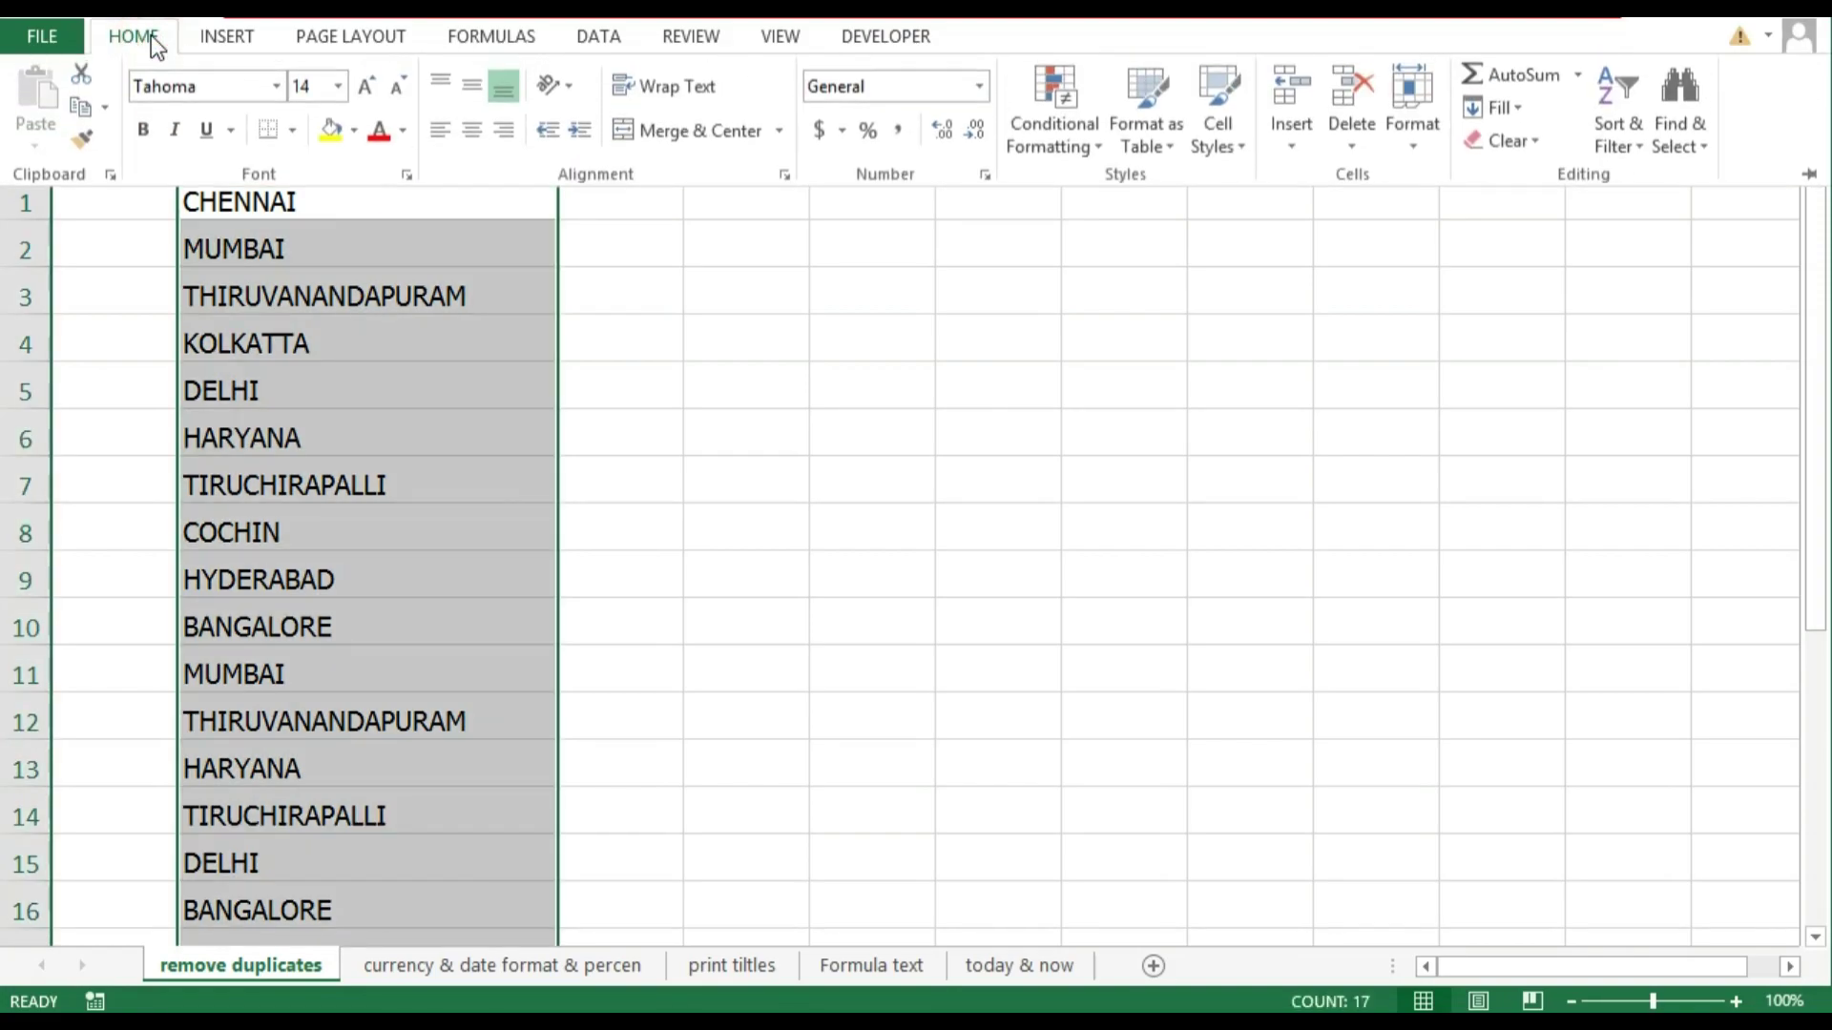
left_click(1057, 125)
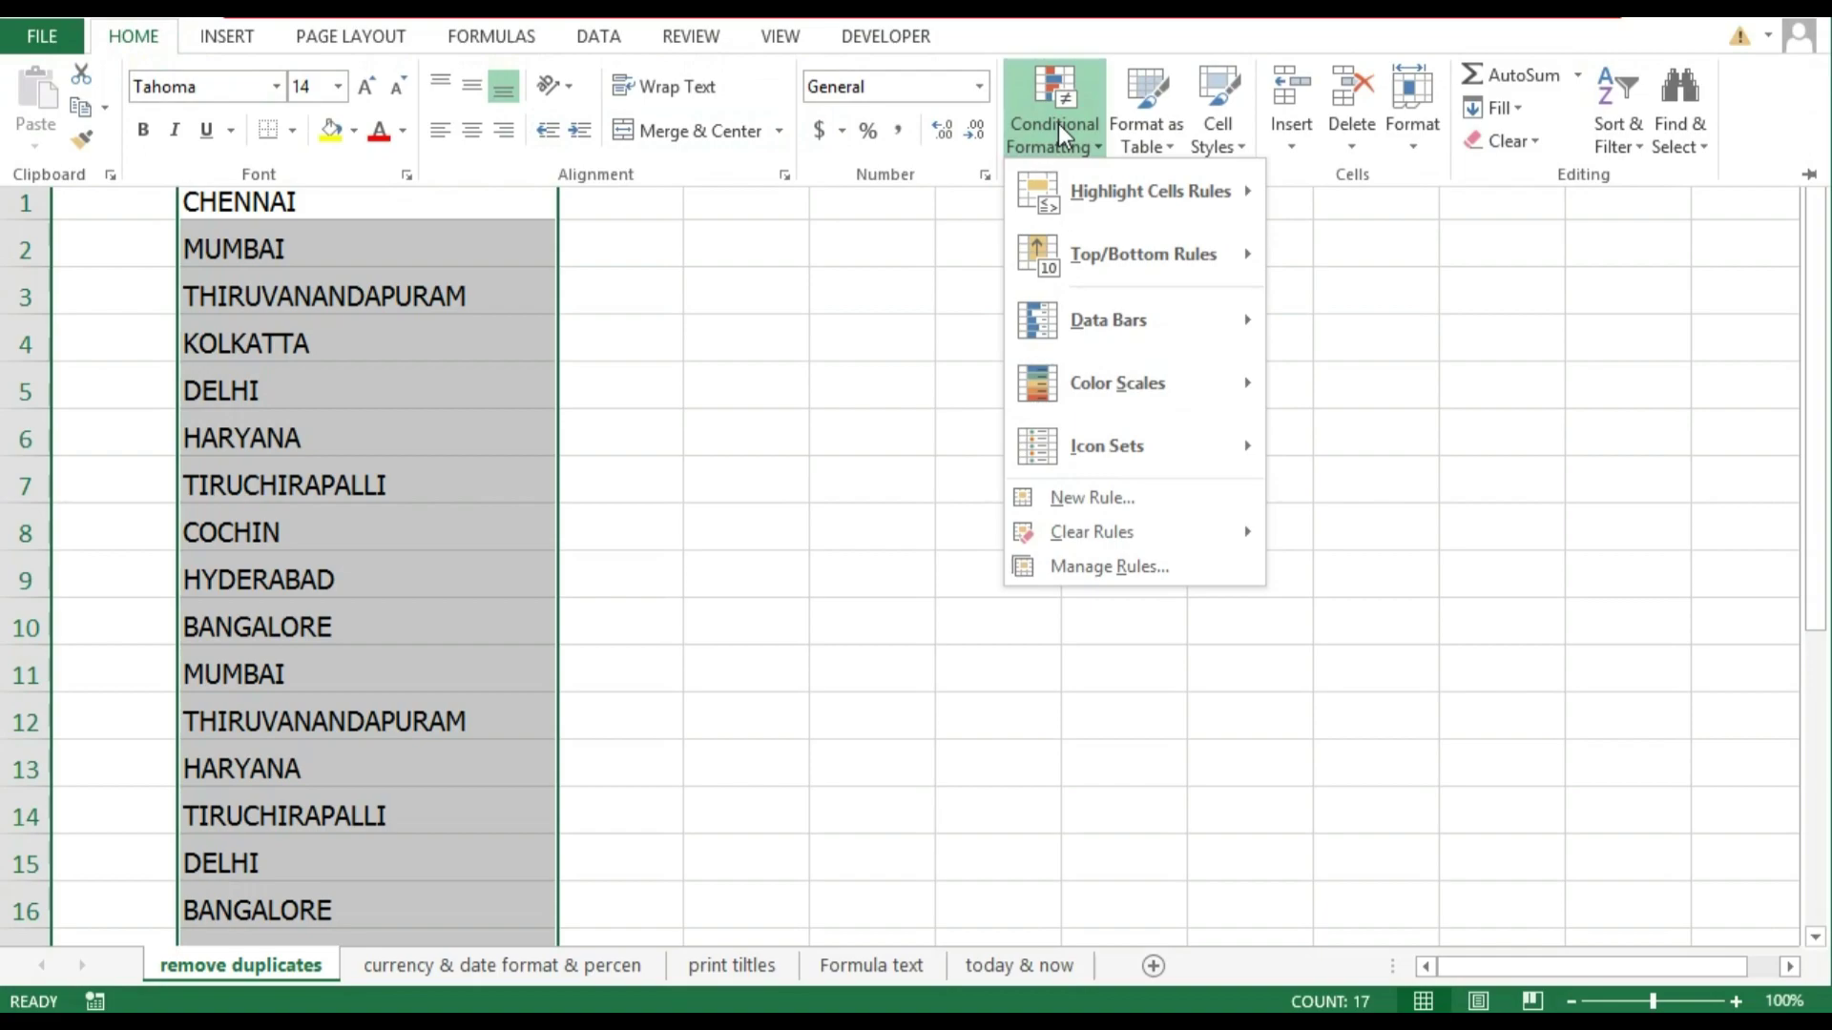
left_click(1093, 202)
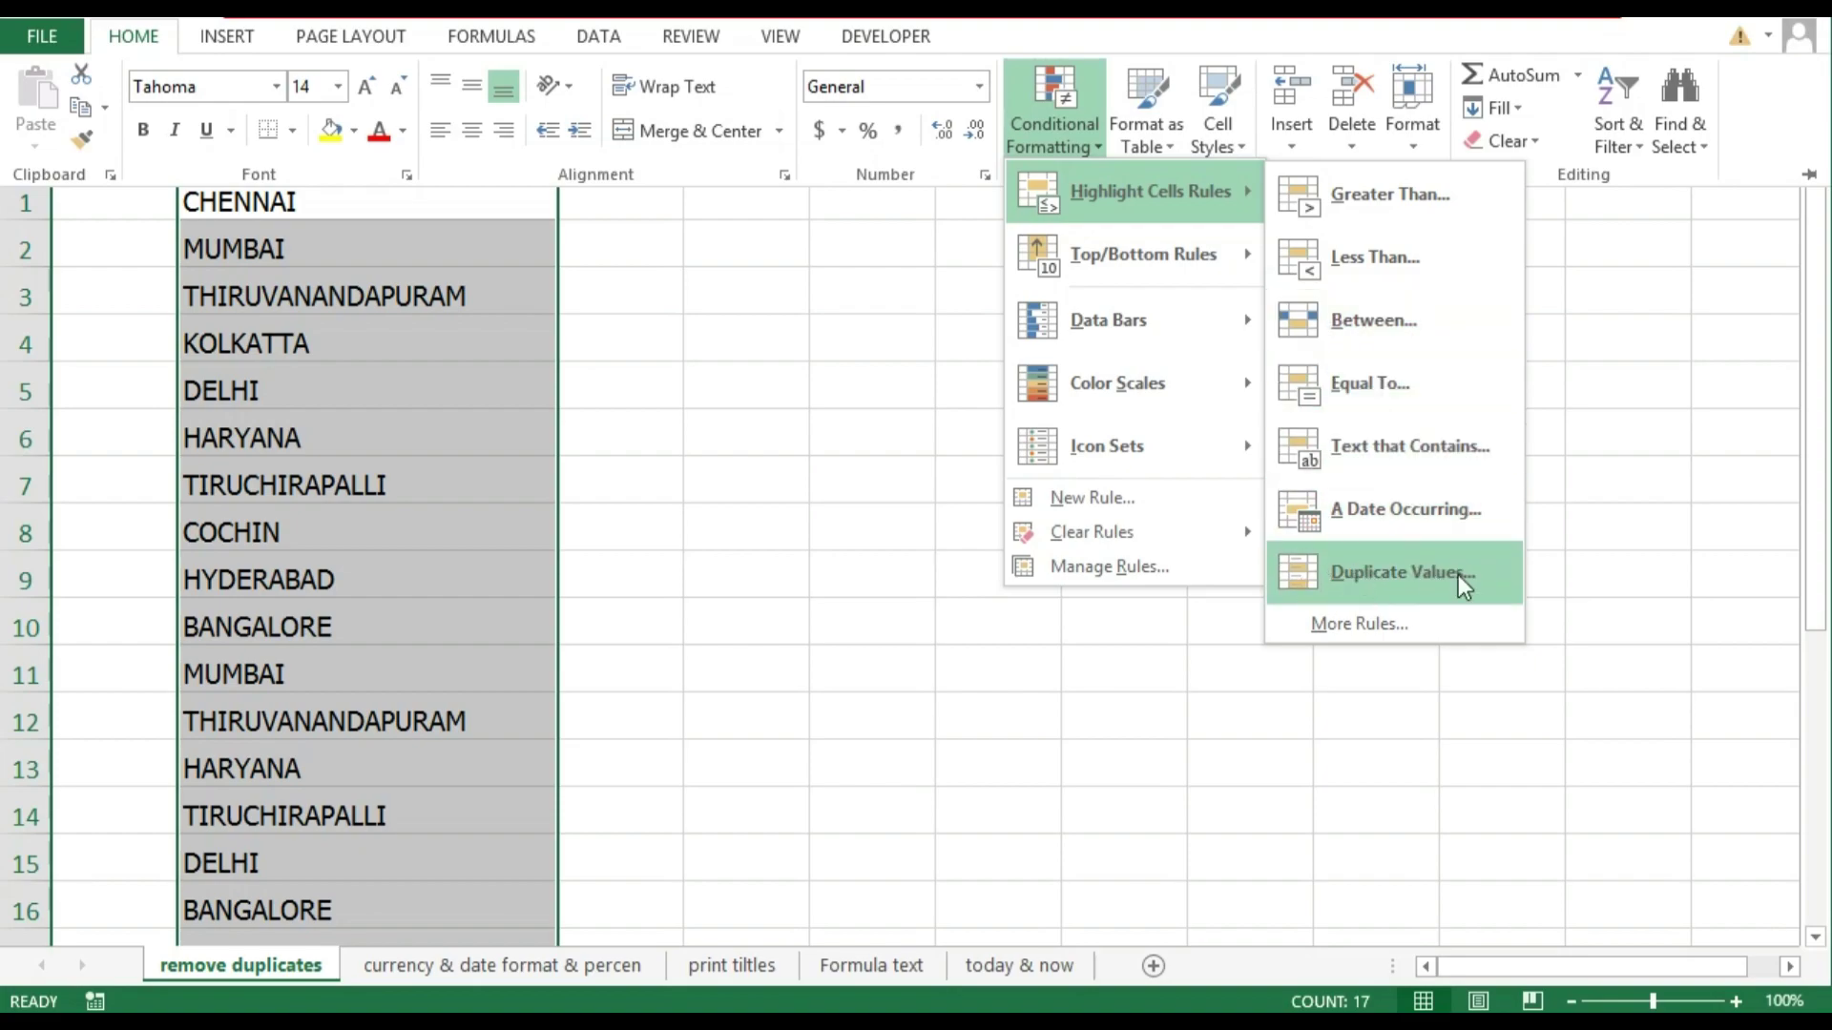
left_click(1417, 569)
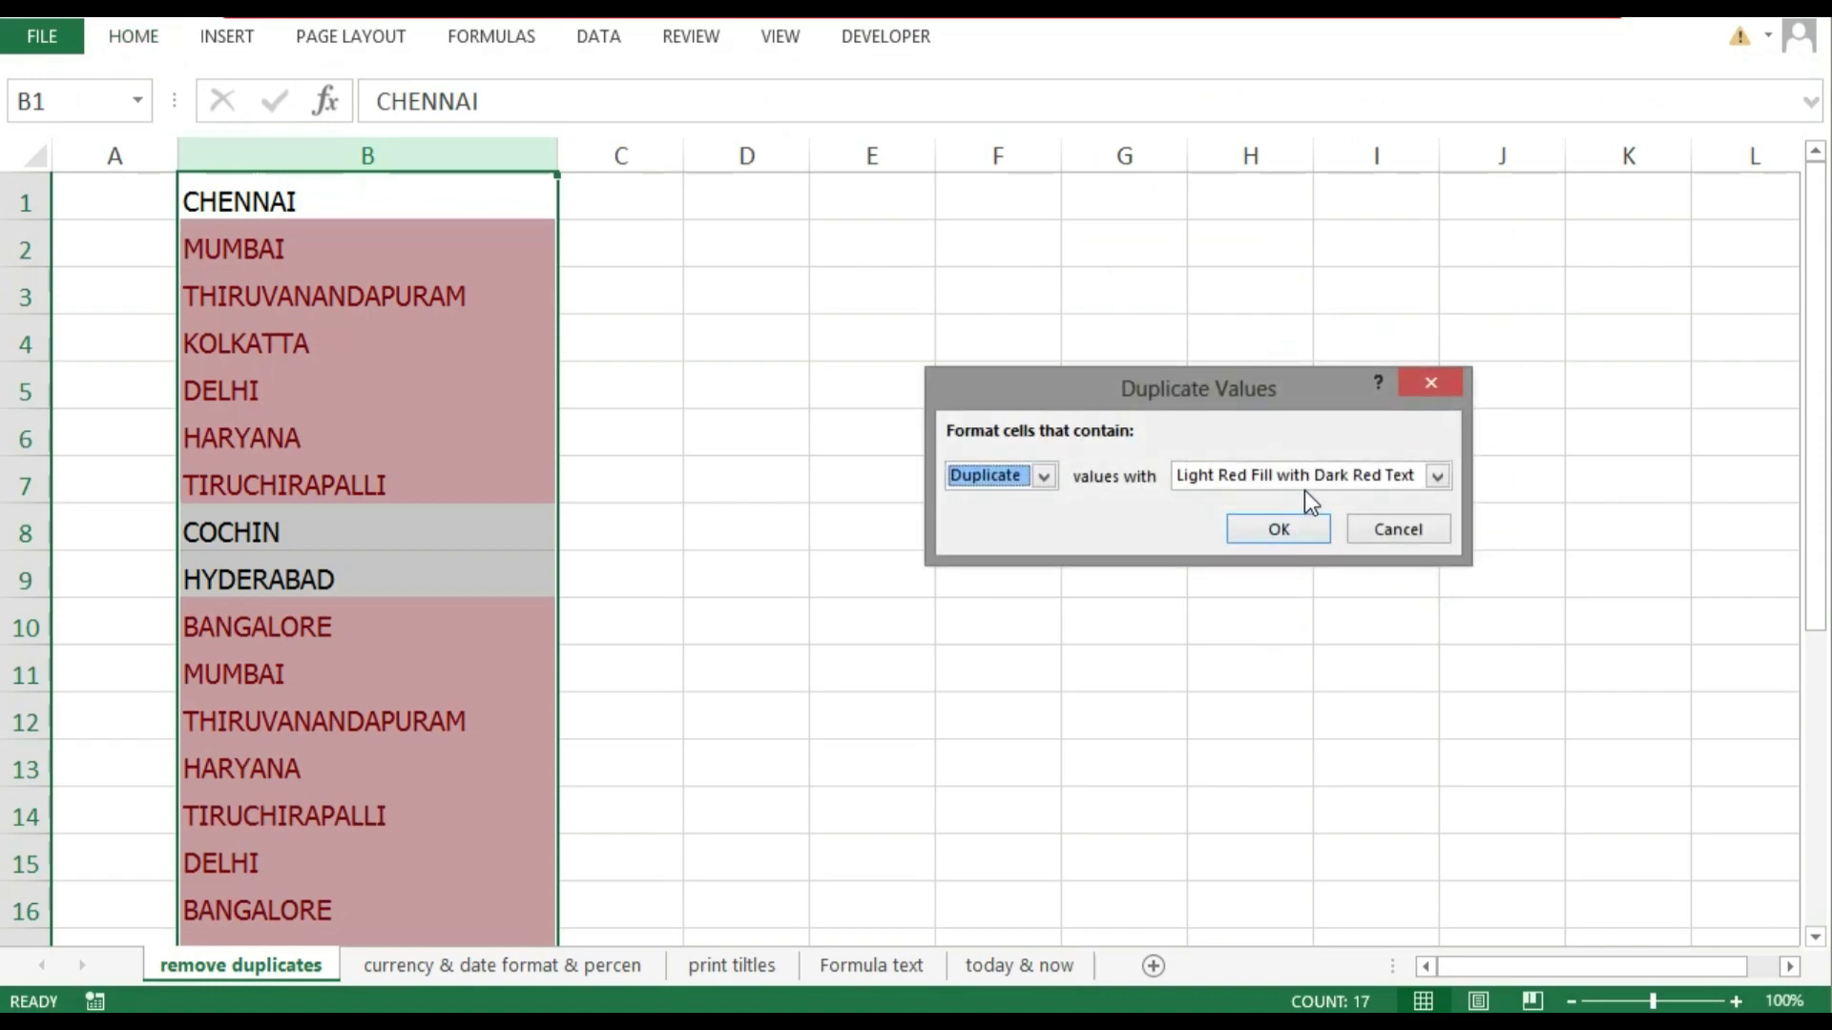
left_click(1301, 479)
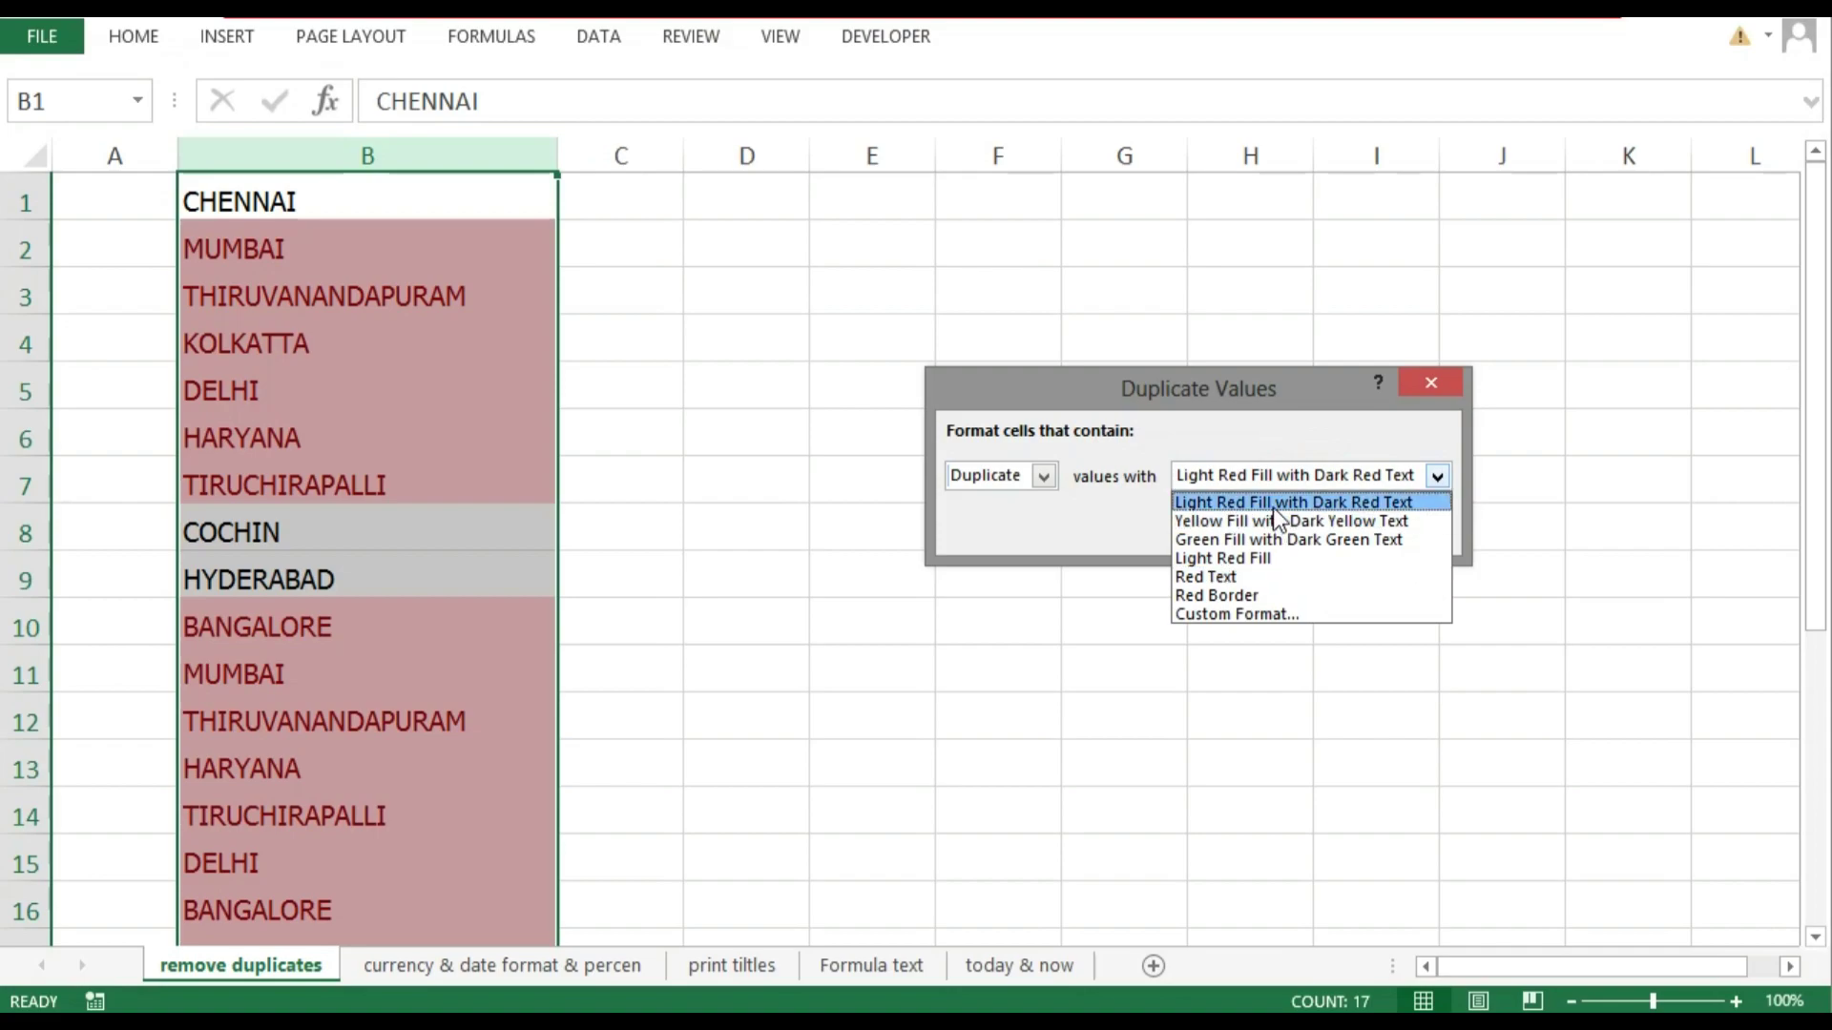
left_click(1269, 504)
left_click(1259, 520)
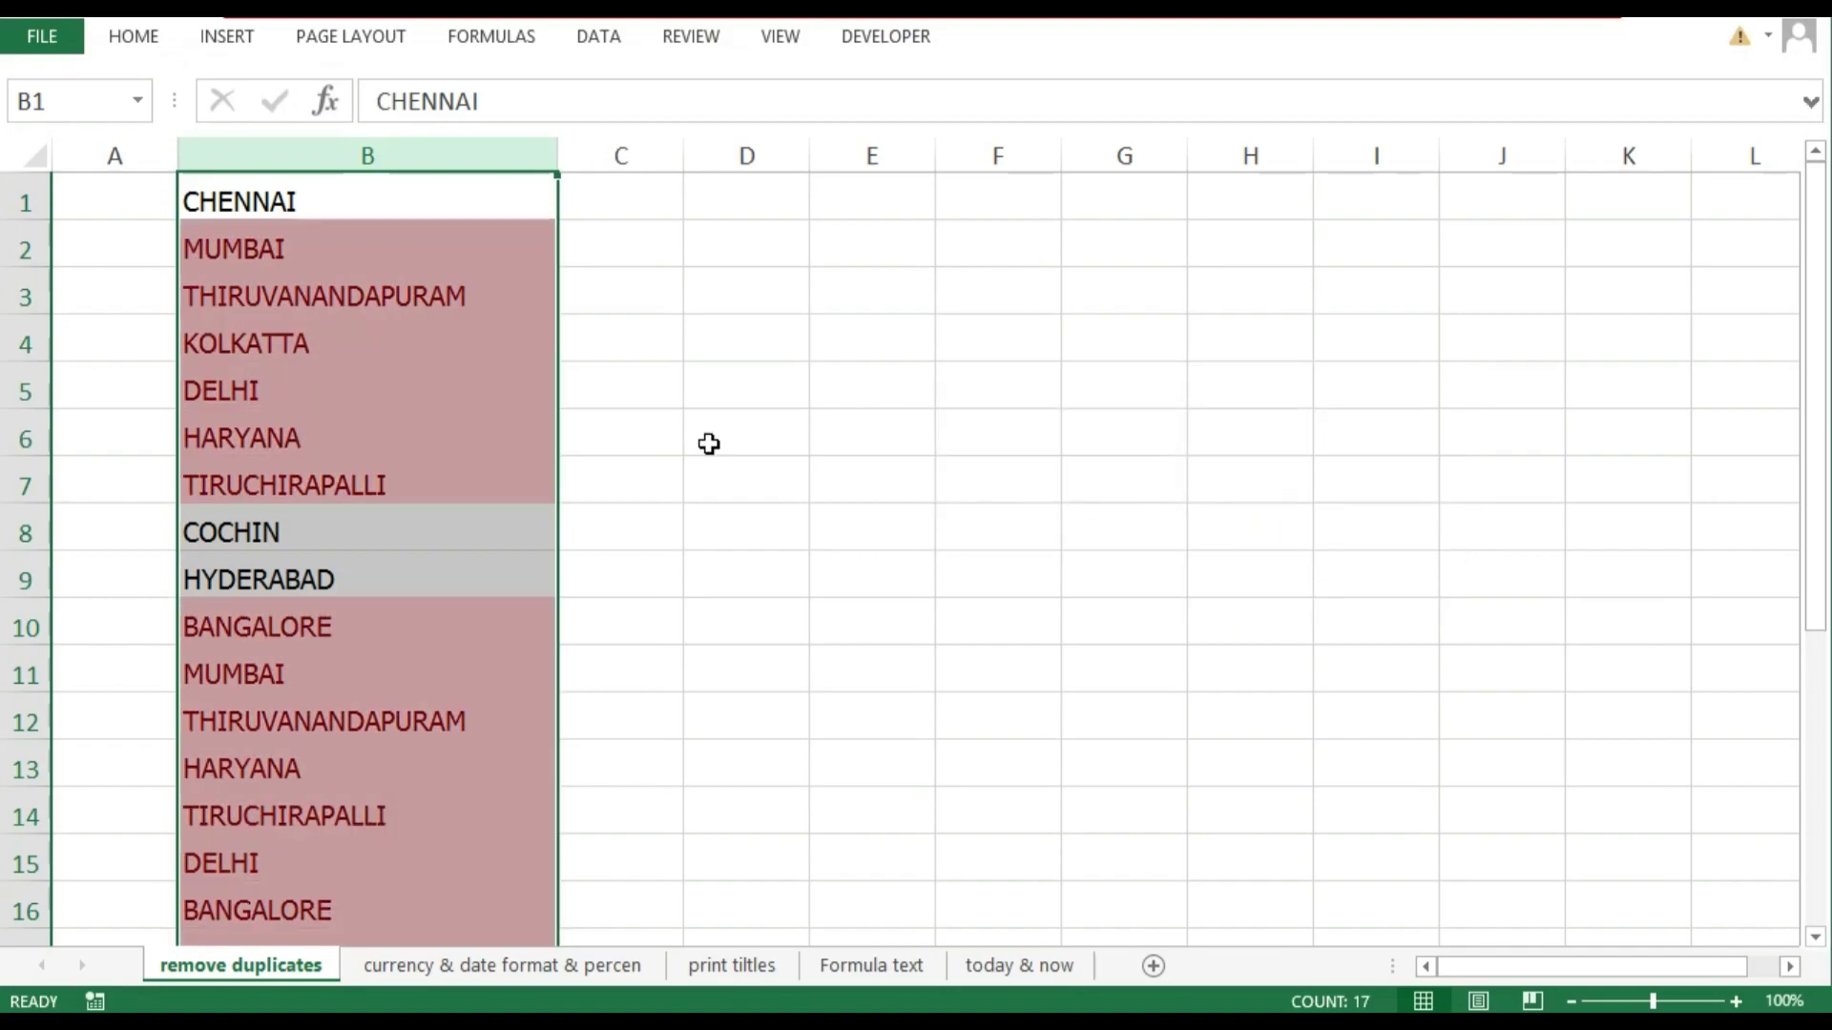
left_click(411, 346)
left_click_drag(356, 249, 372, 482)
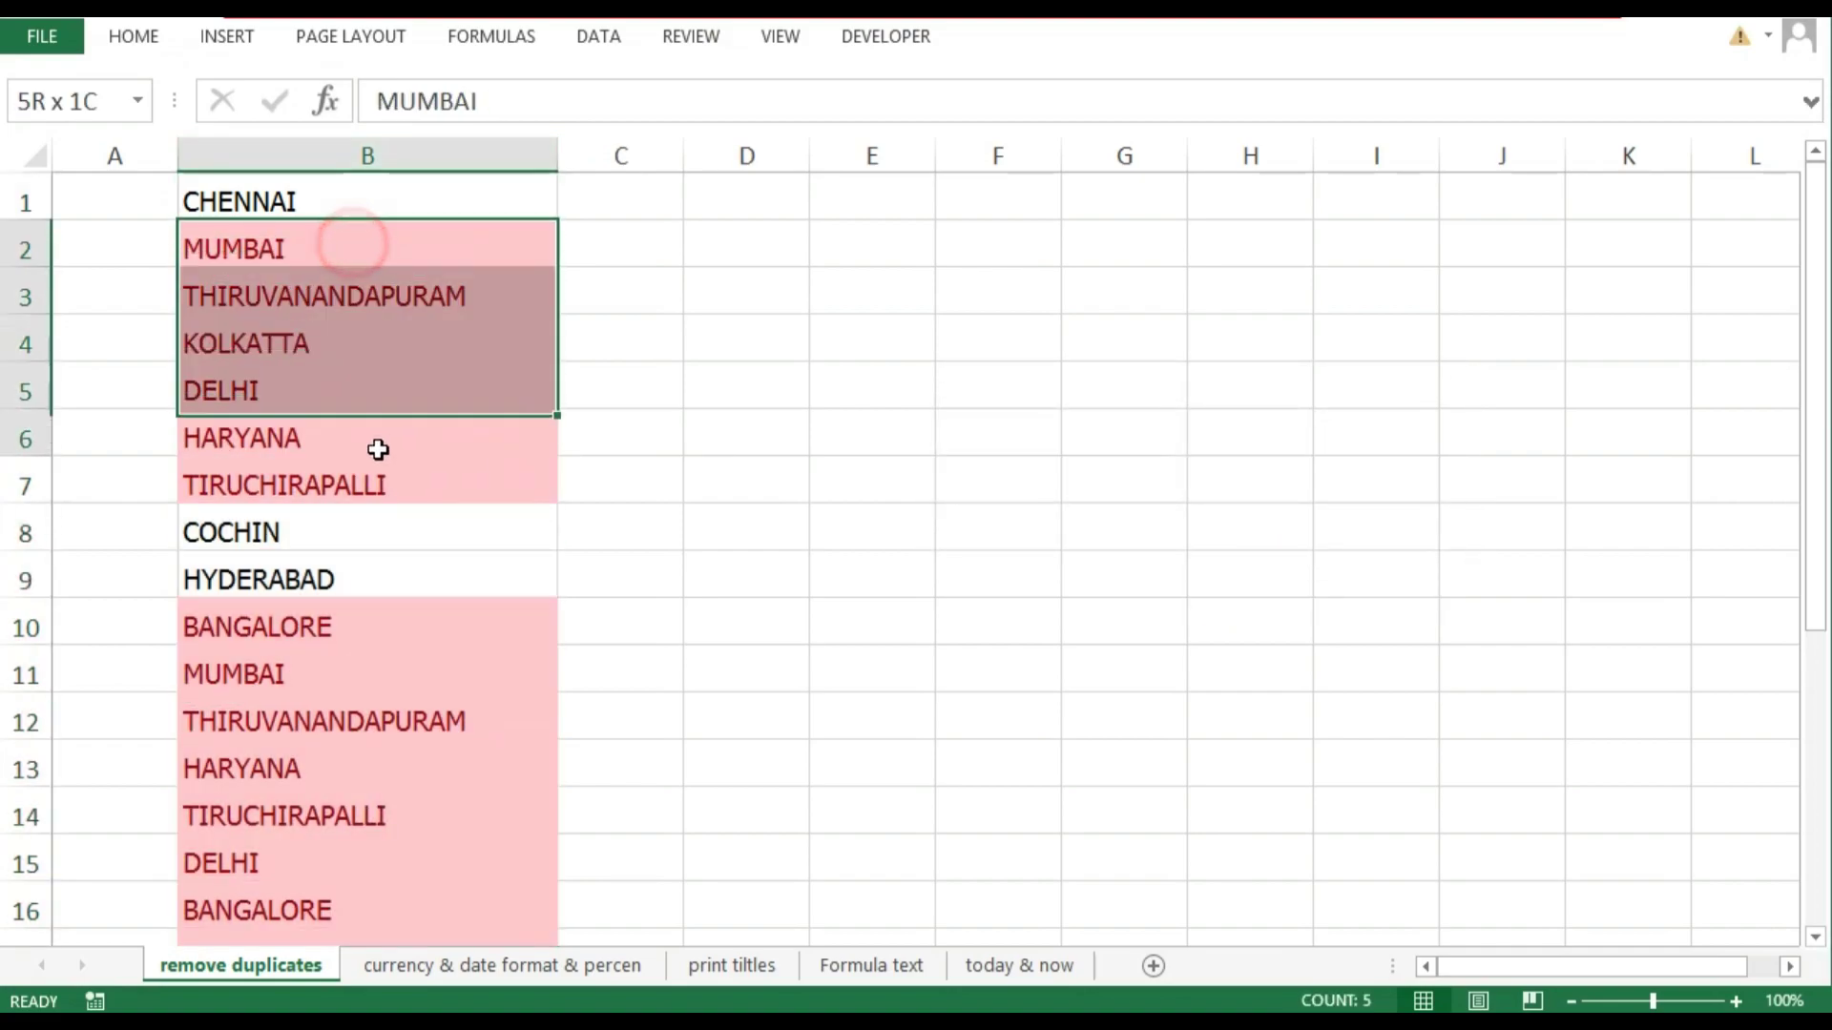
mouse_move(1818, 381)
left_mouse_down()
mouse_move(1801, 652)
mouse_move(1778, 515)
left_mouse_up()
left_click_drag(356, 391, 363, 706)
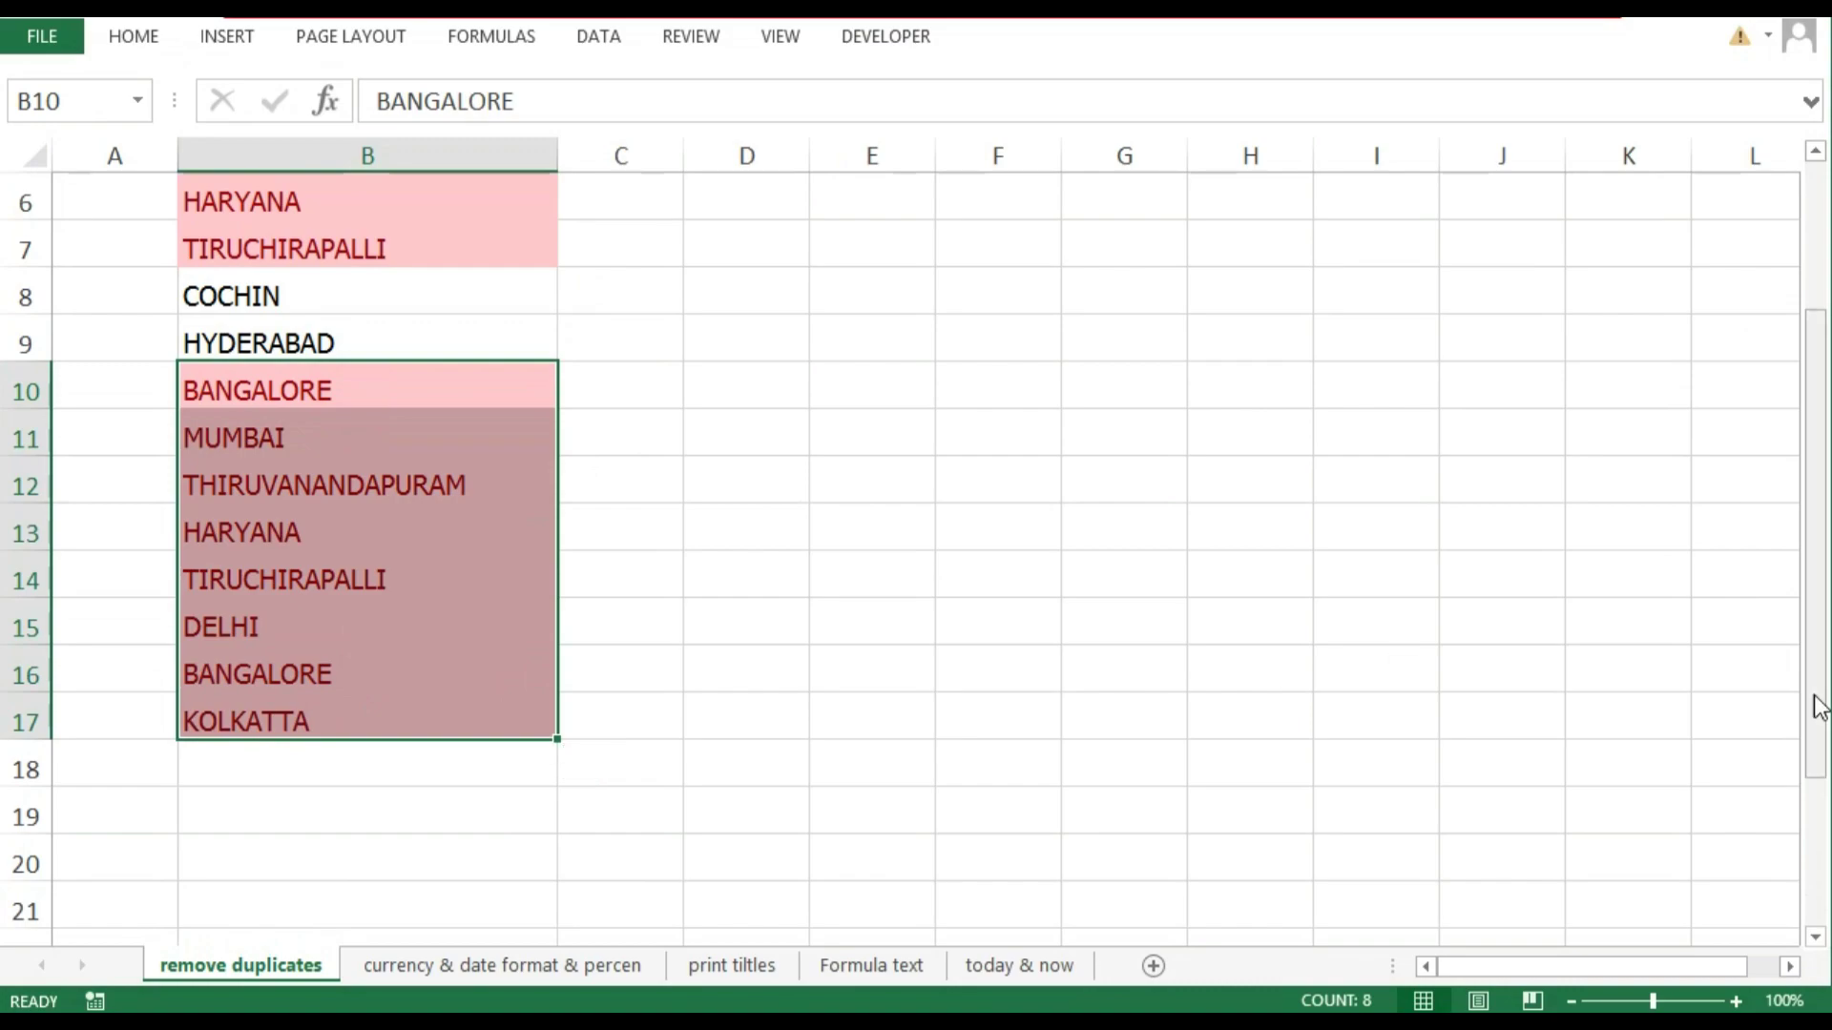
left_click_drag(1816, 703, 1815, 549)
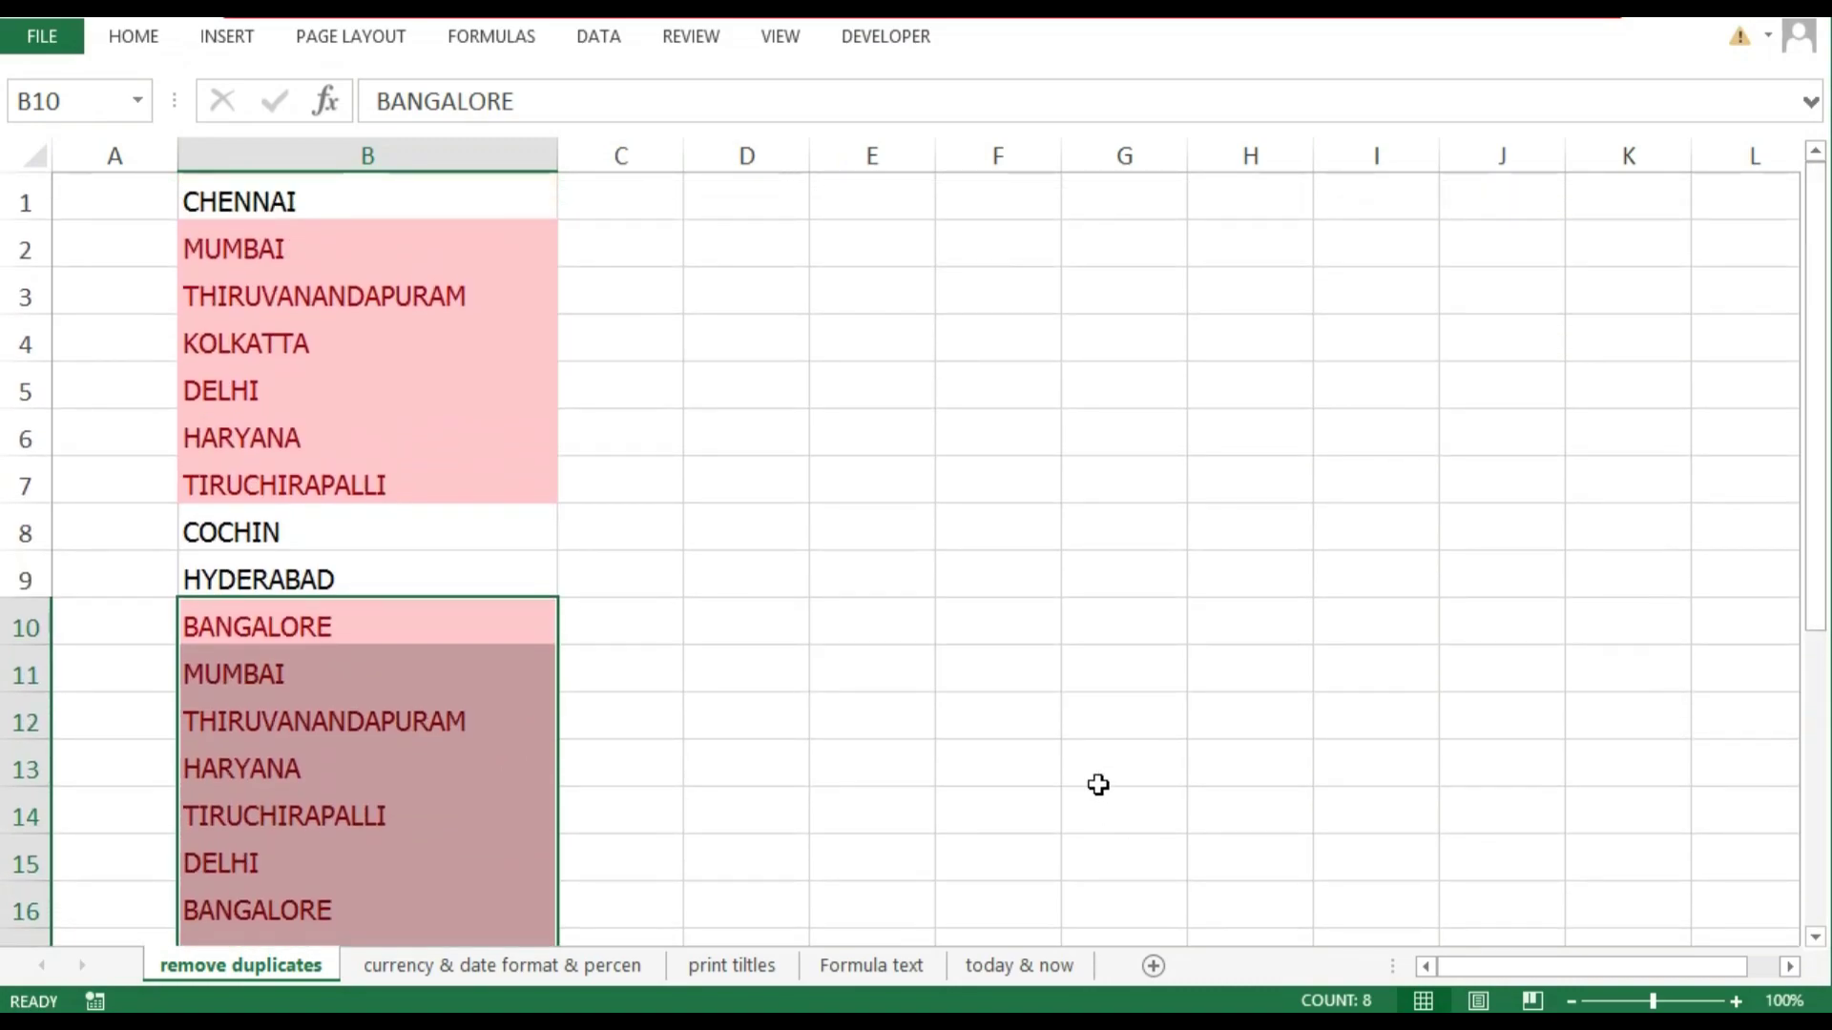
left_click_drag(335, 209, 389, 865)
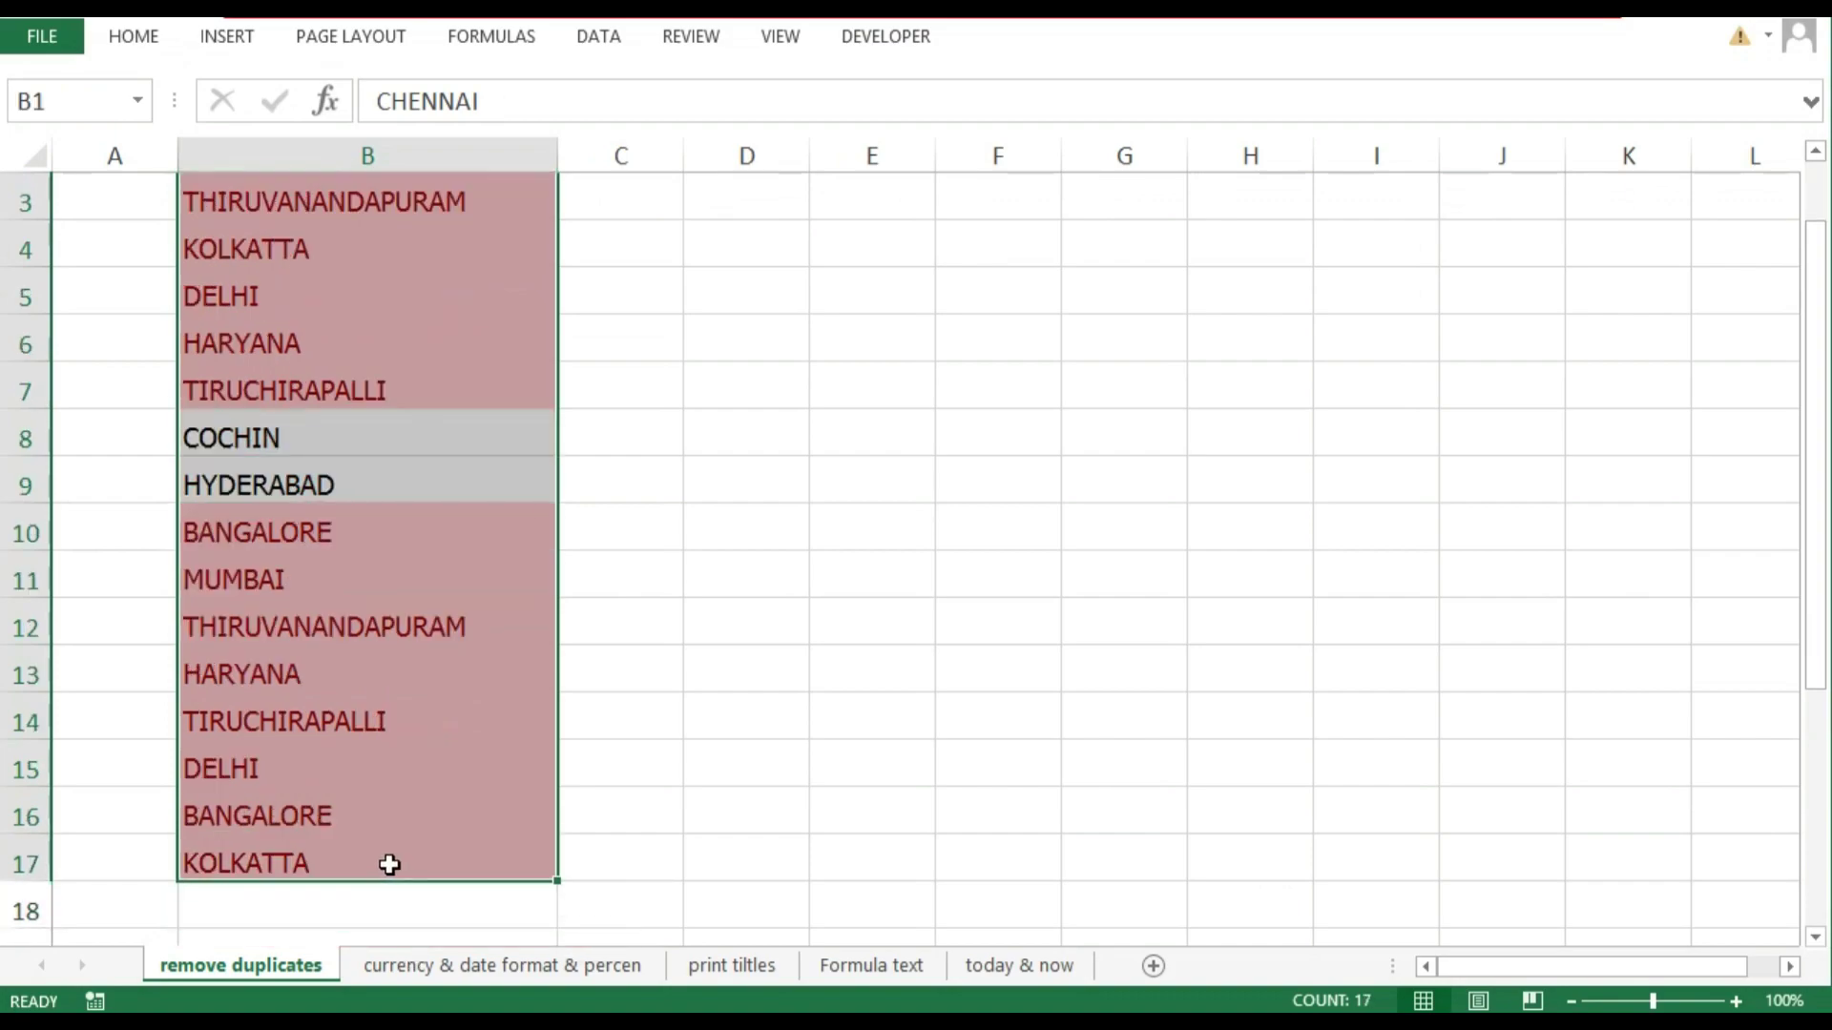
Copy the 17 city names from column B into D1:D17 and autofit column D
key("ctrl+c")
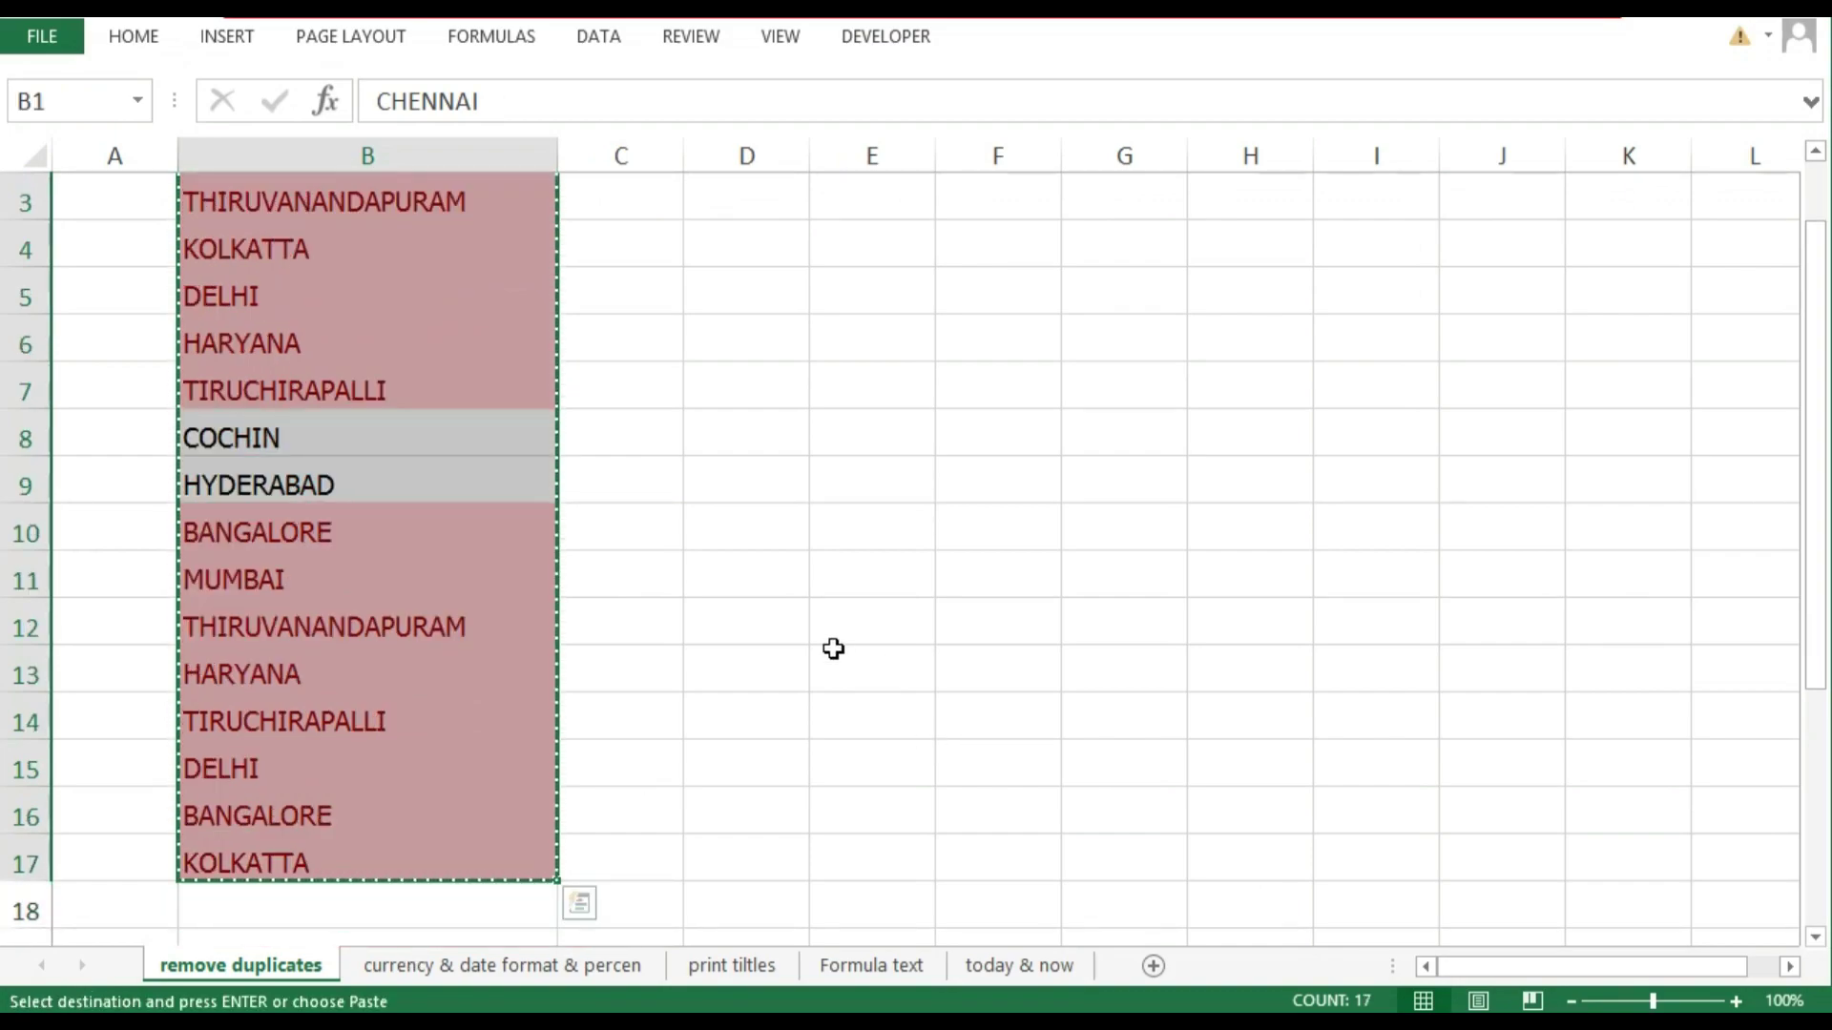
key("Up")
key("Right")
key("Right")
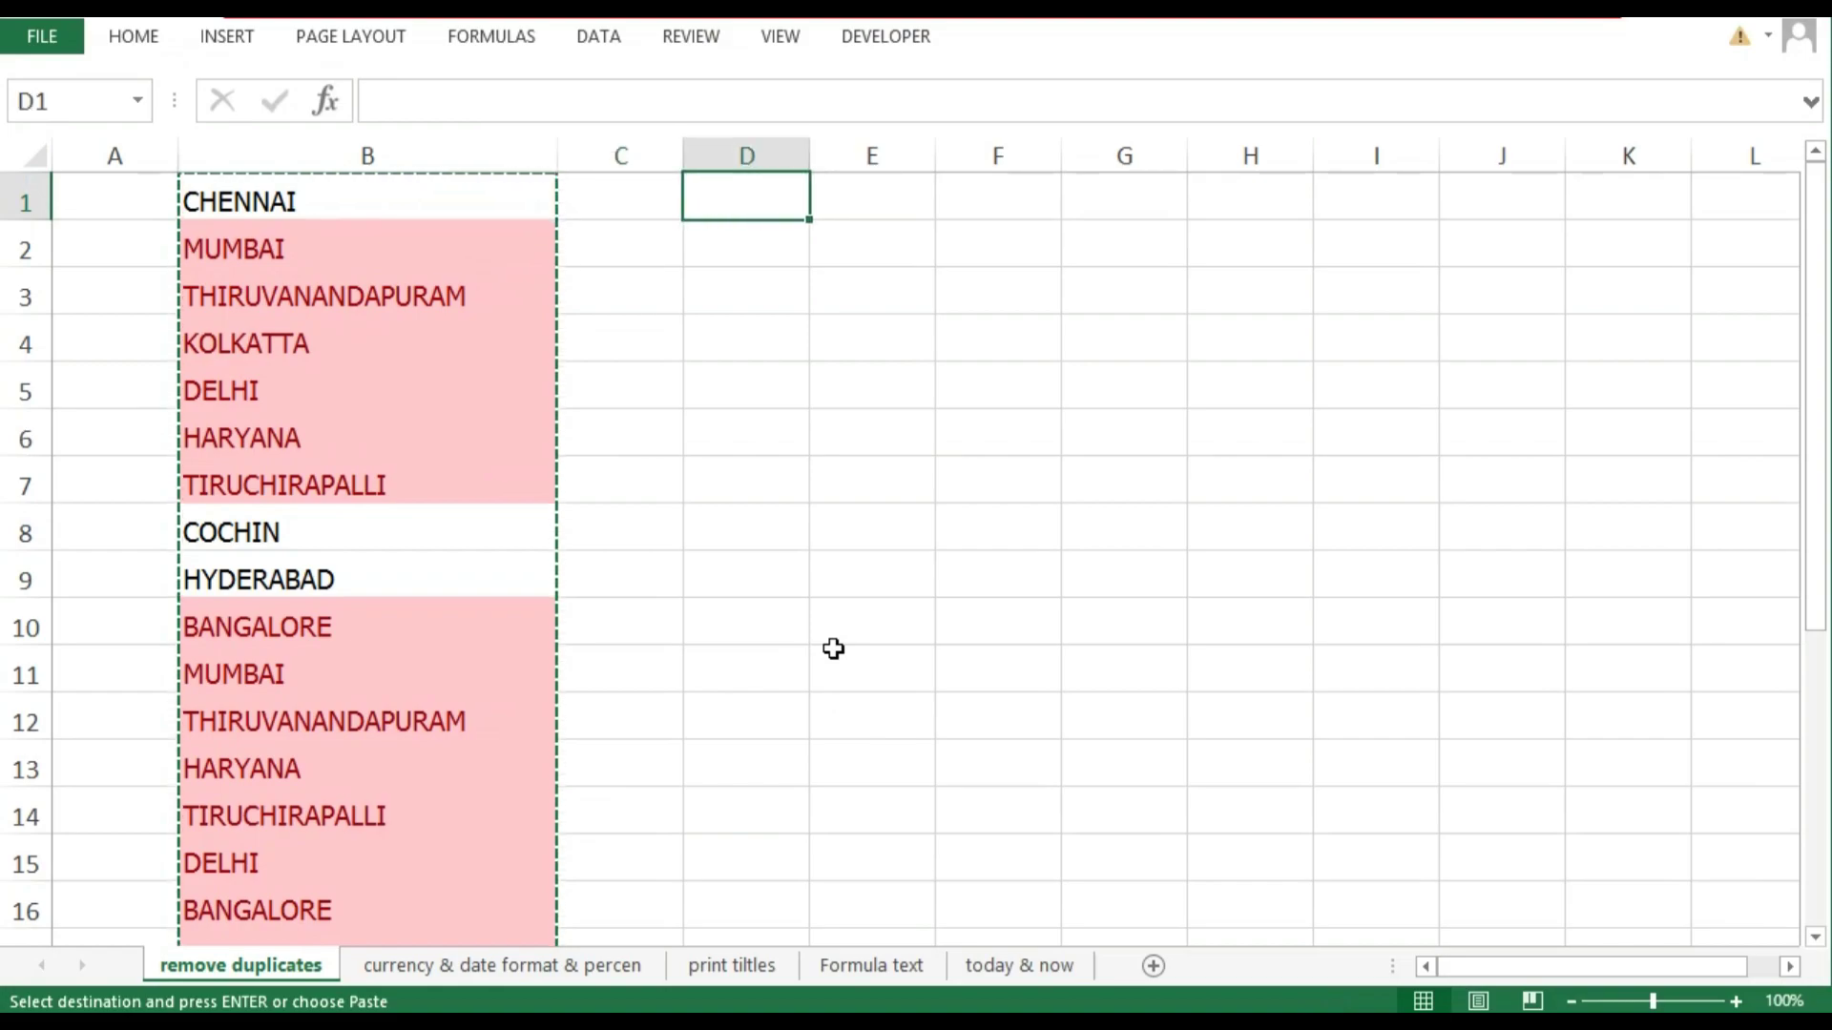
key("ctrl+v")
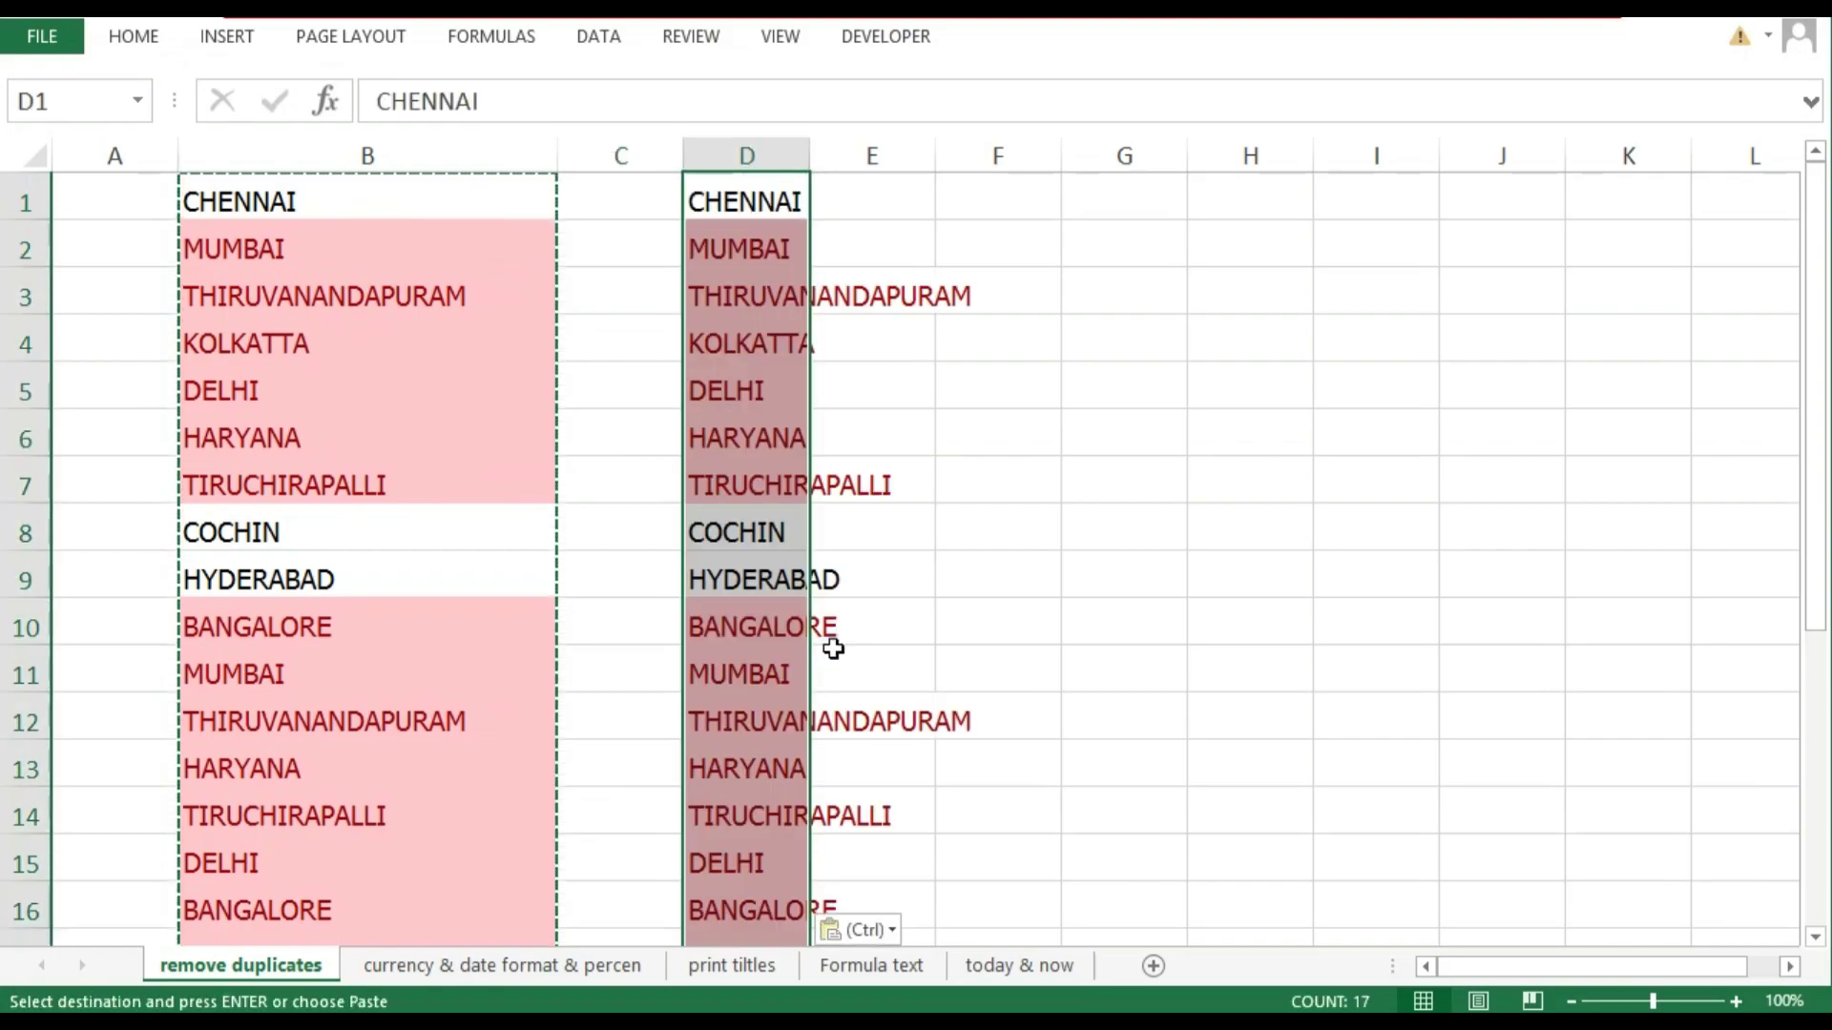
double_click(810, 156)
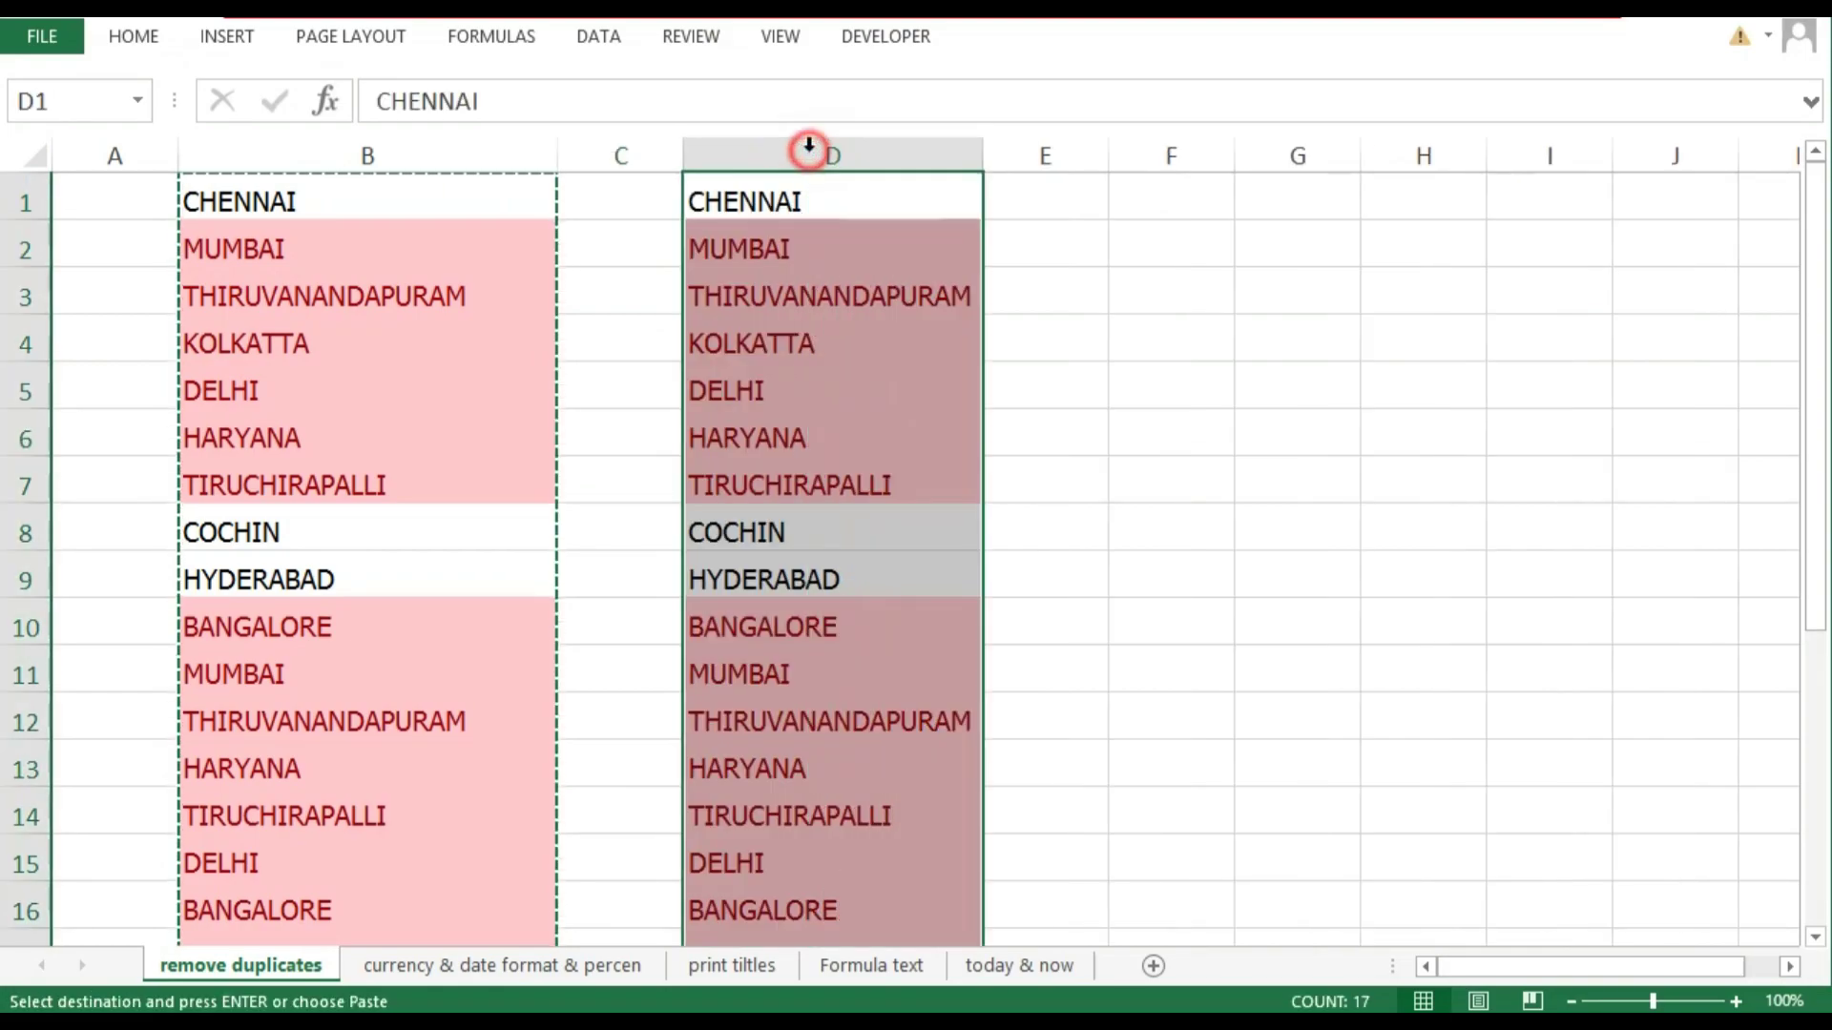
left_click(837, 204)
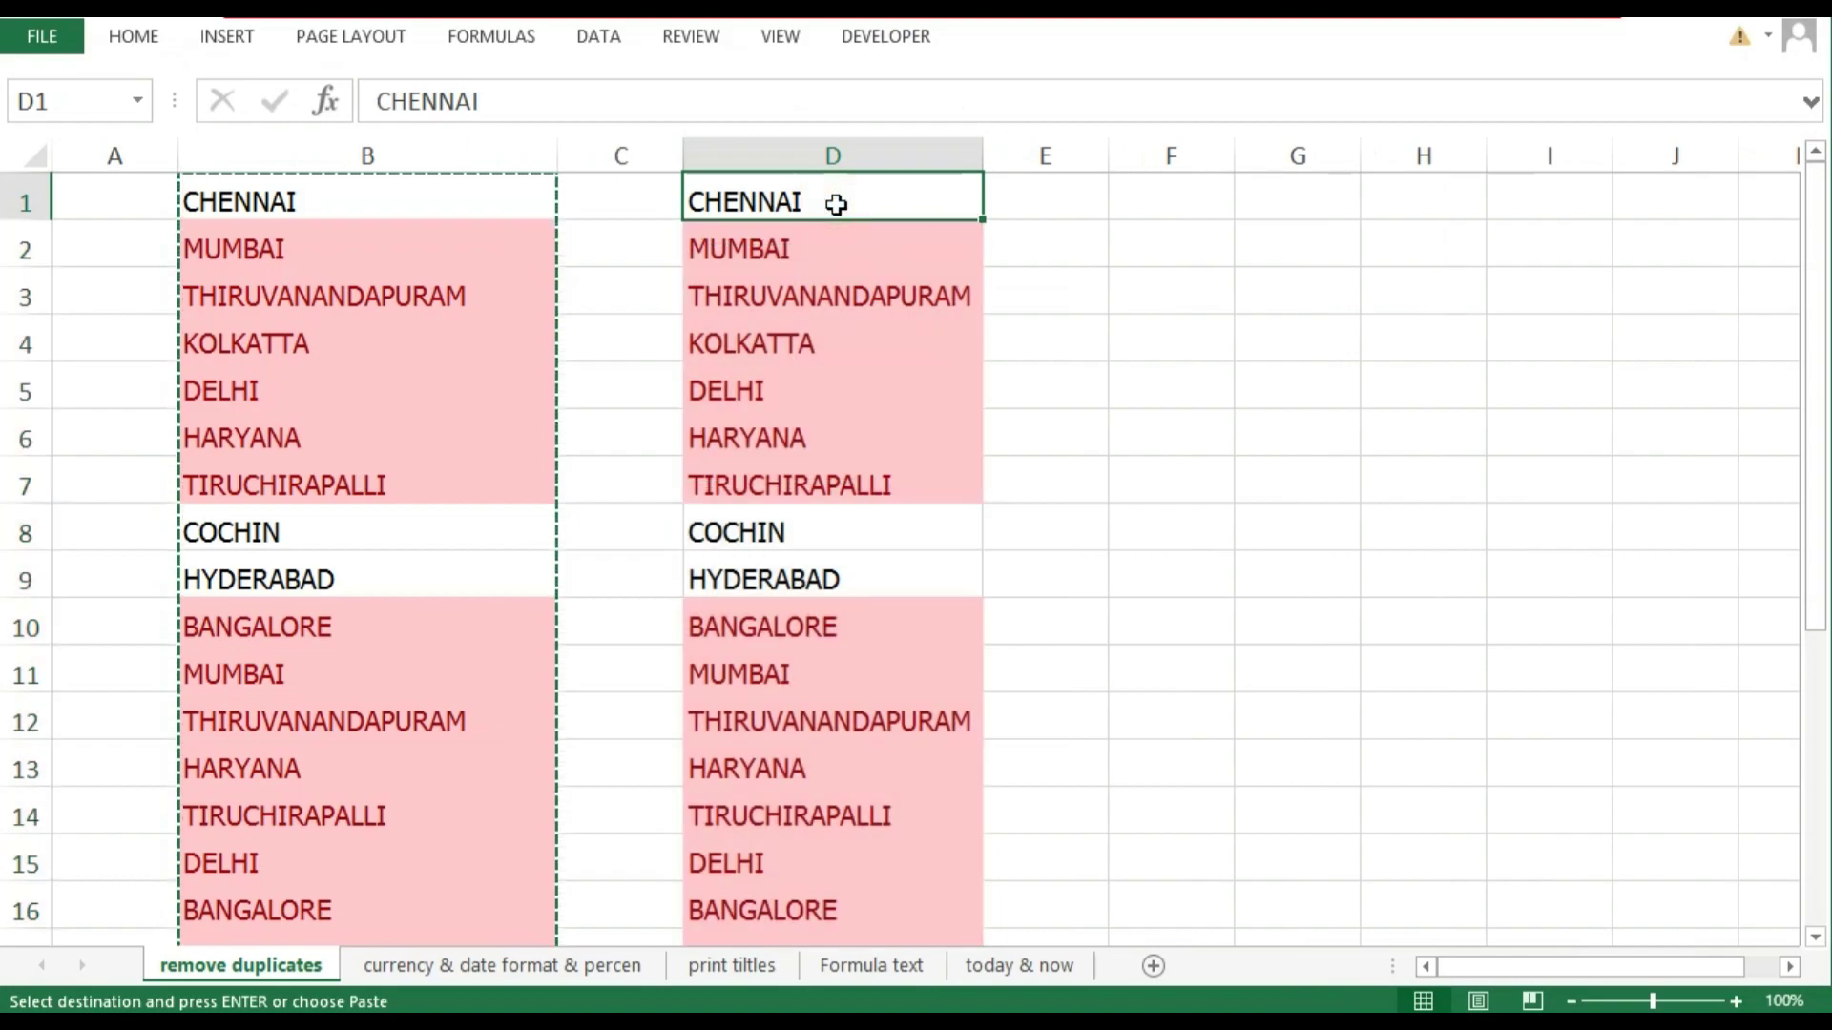
key("ctrl+shift+Down")
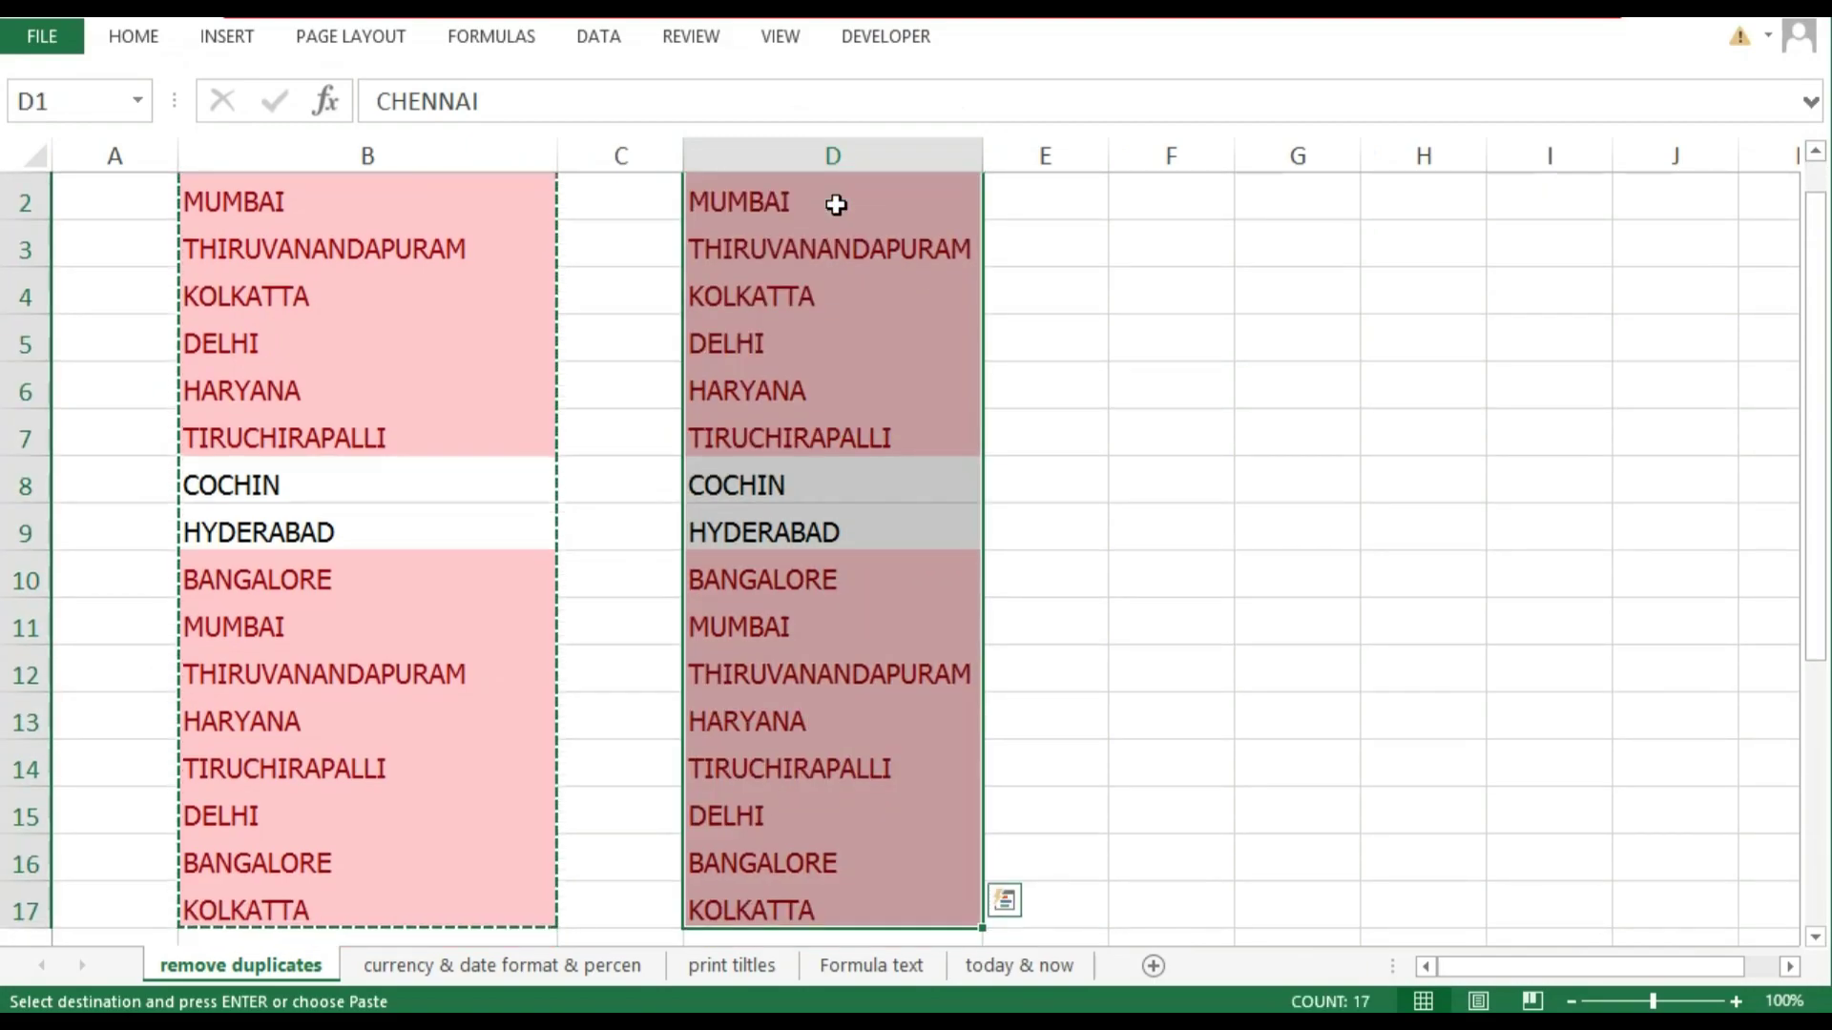
left_click_drag(1816, 515, 1803, 356)
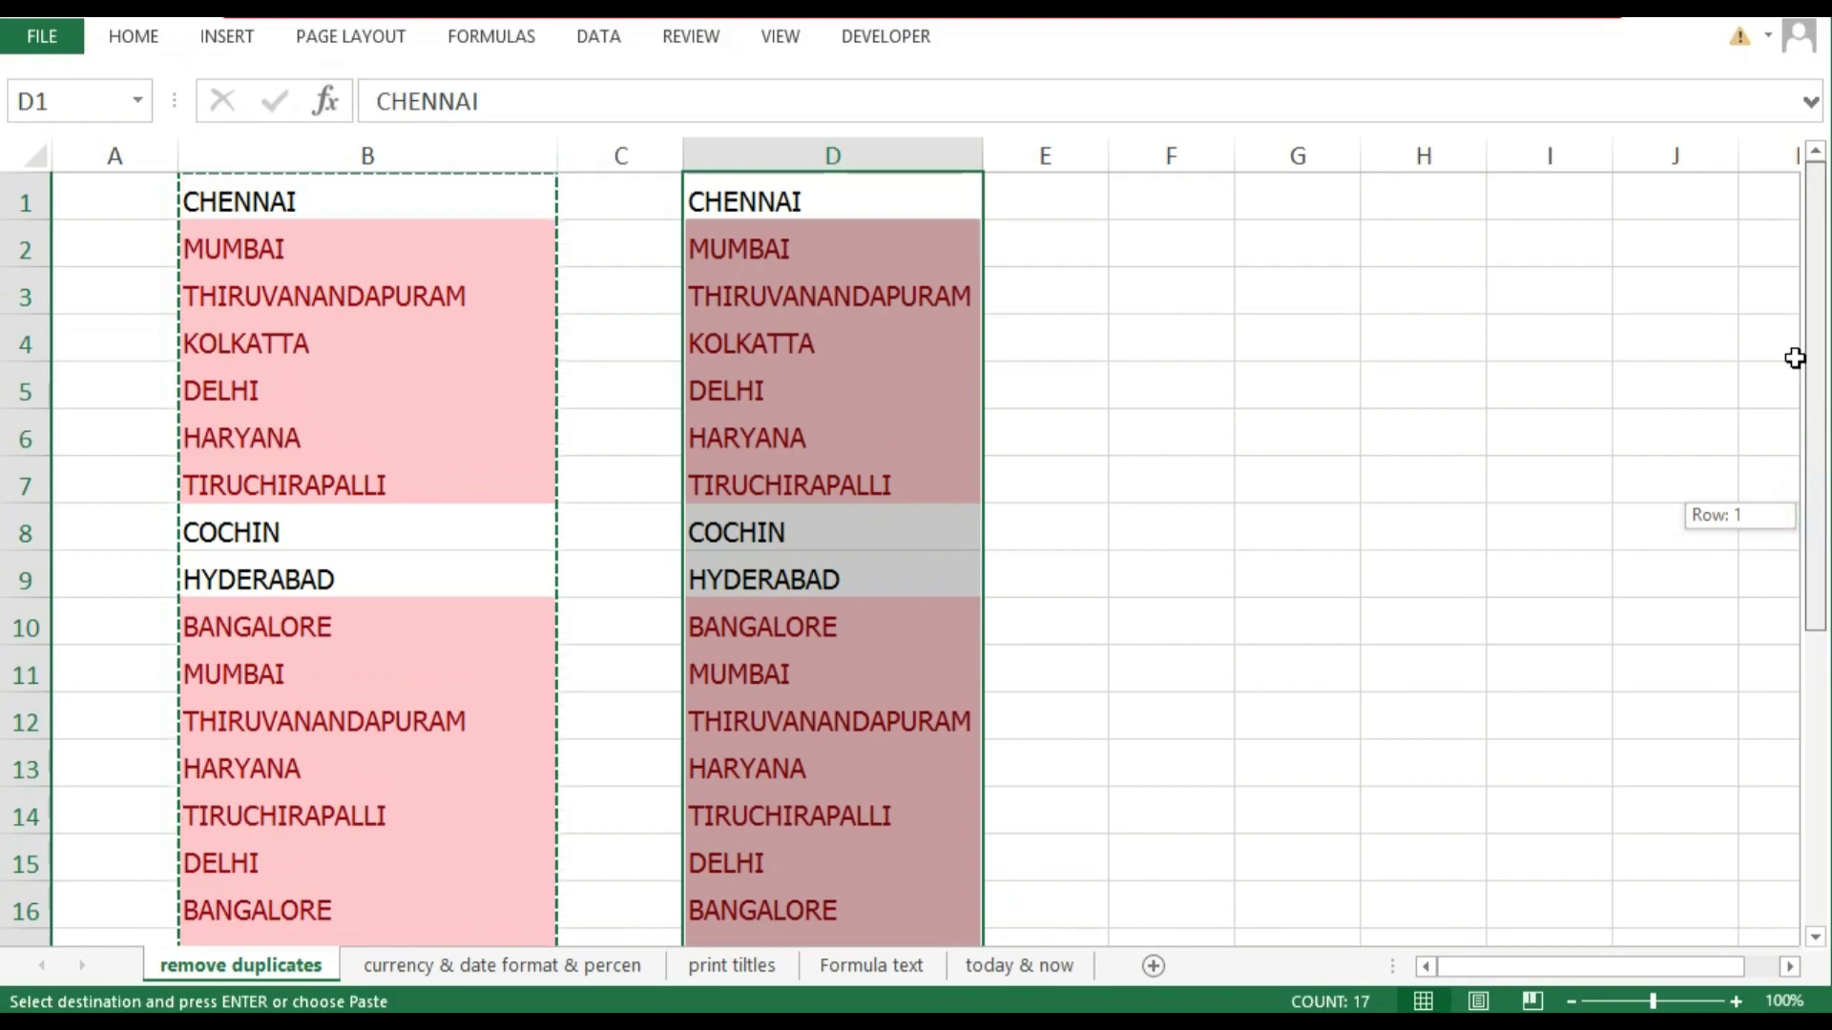
Remove 7 duplicate values from column D, leaving ten unique cities in D1:D10
left_click(592, 36)
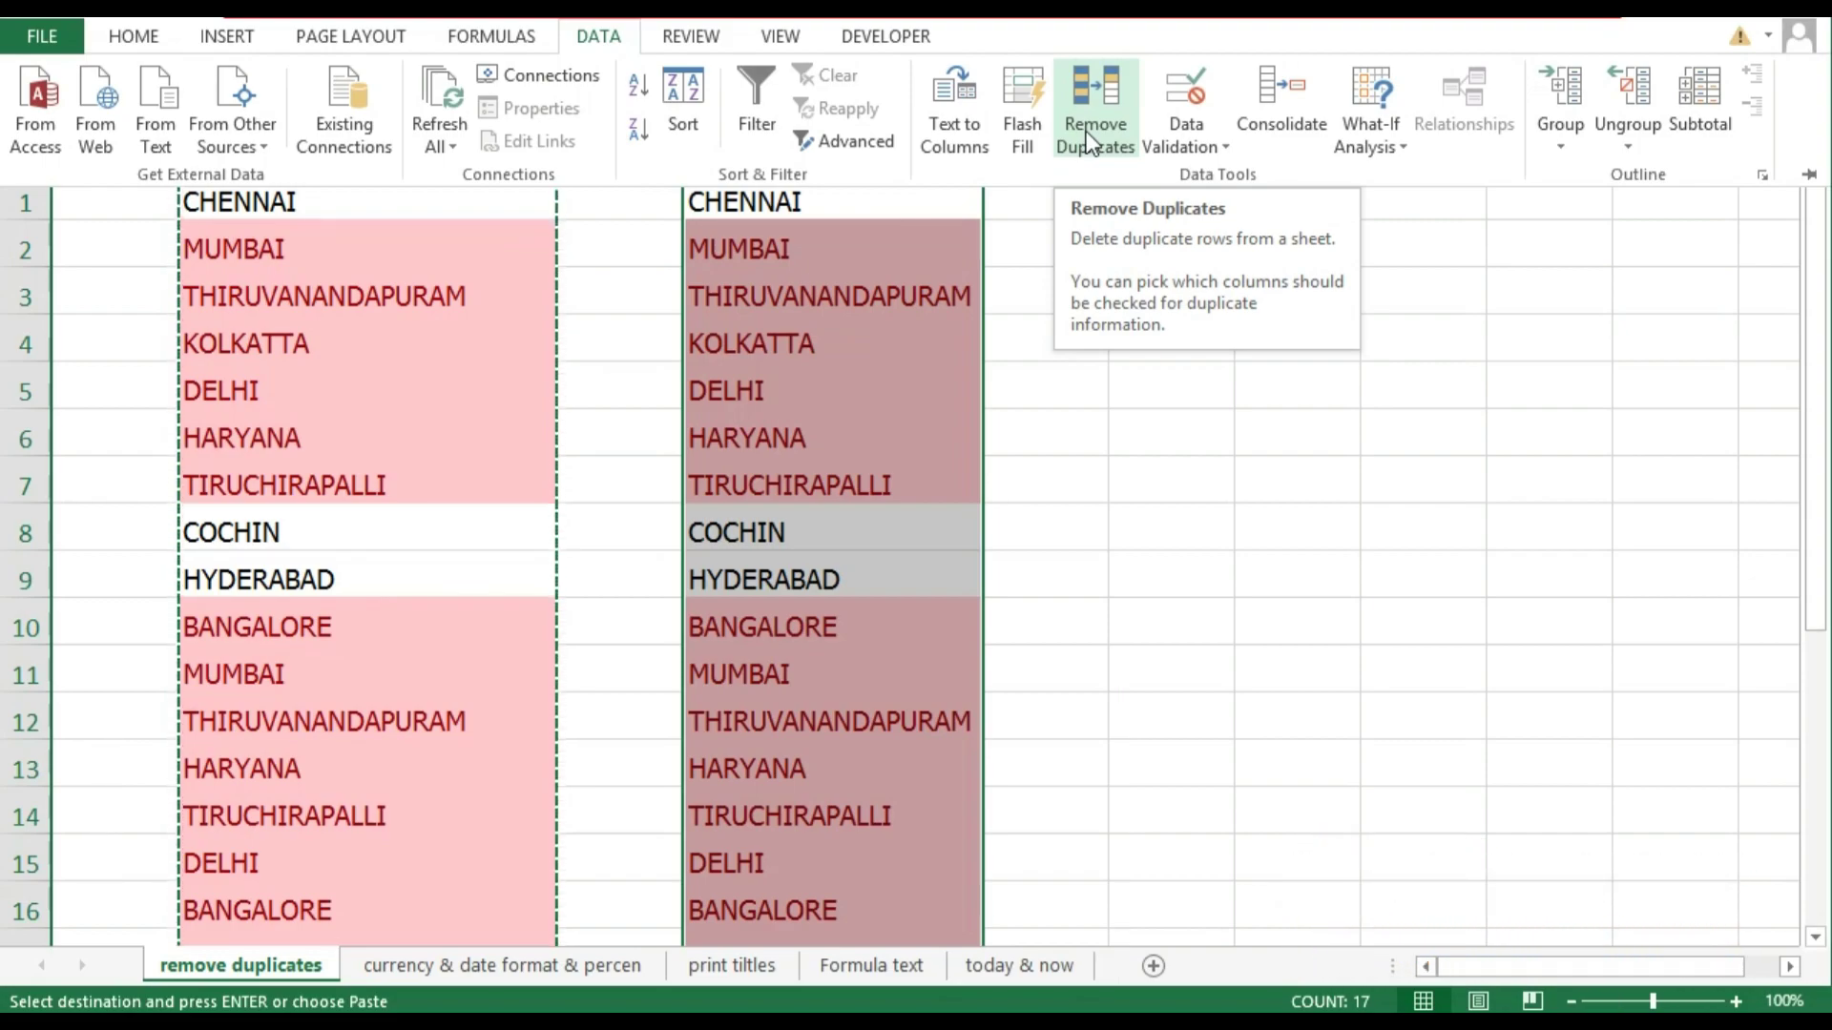
left_click(1086, 129)
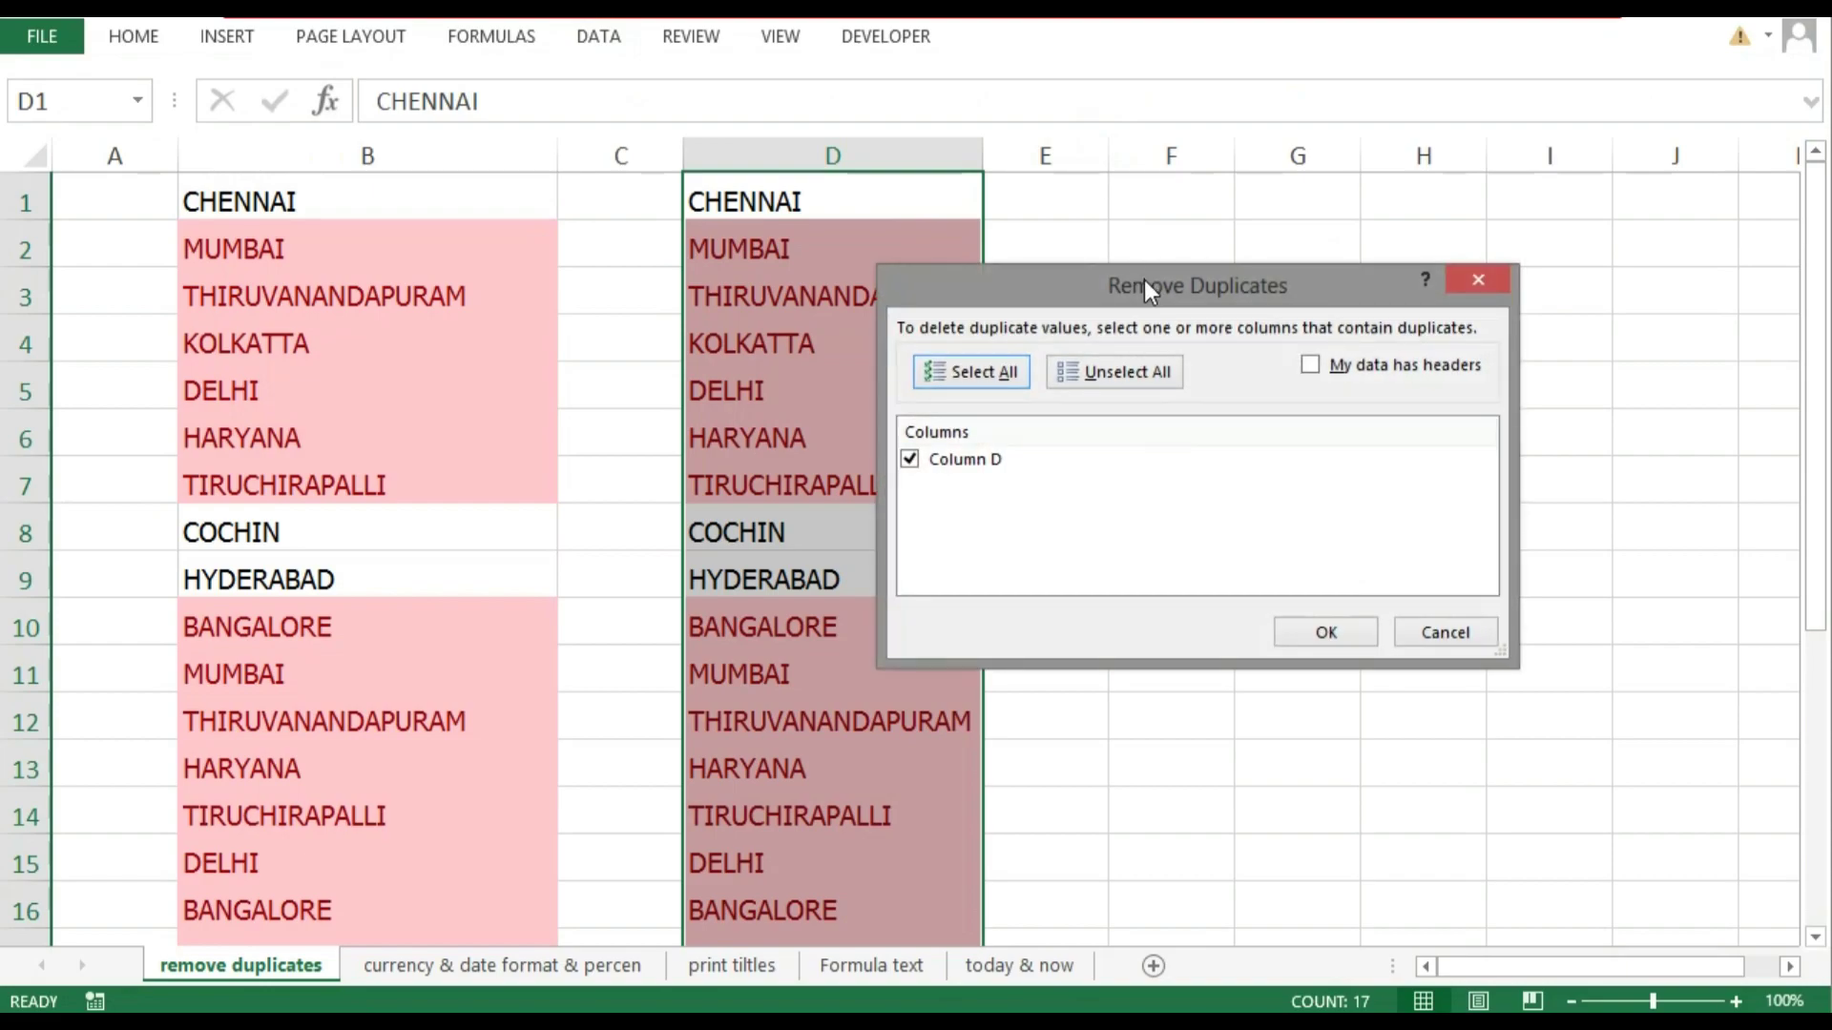
left_click_drag(1145, 280, 1294, 207)
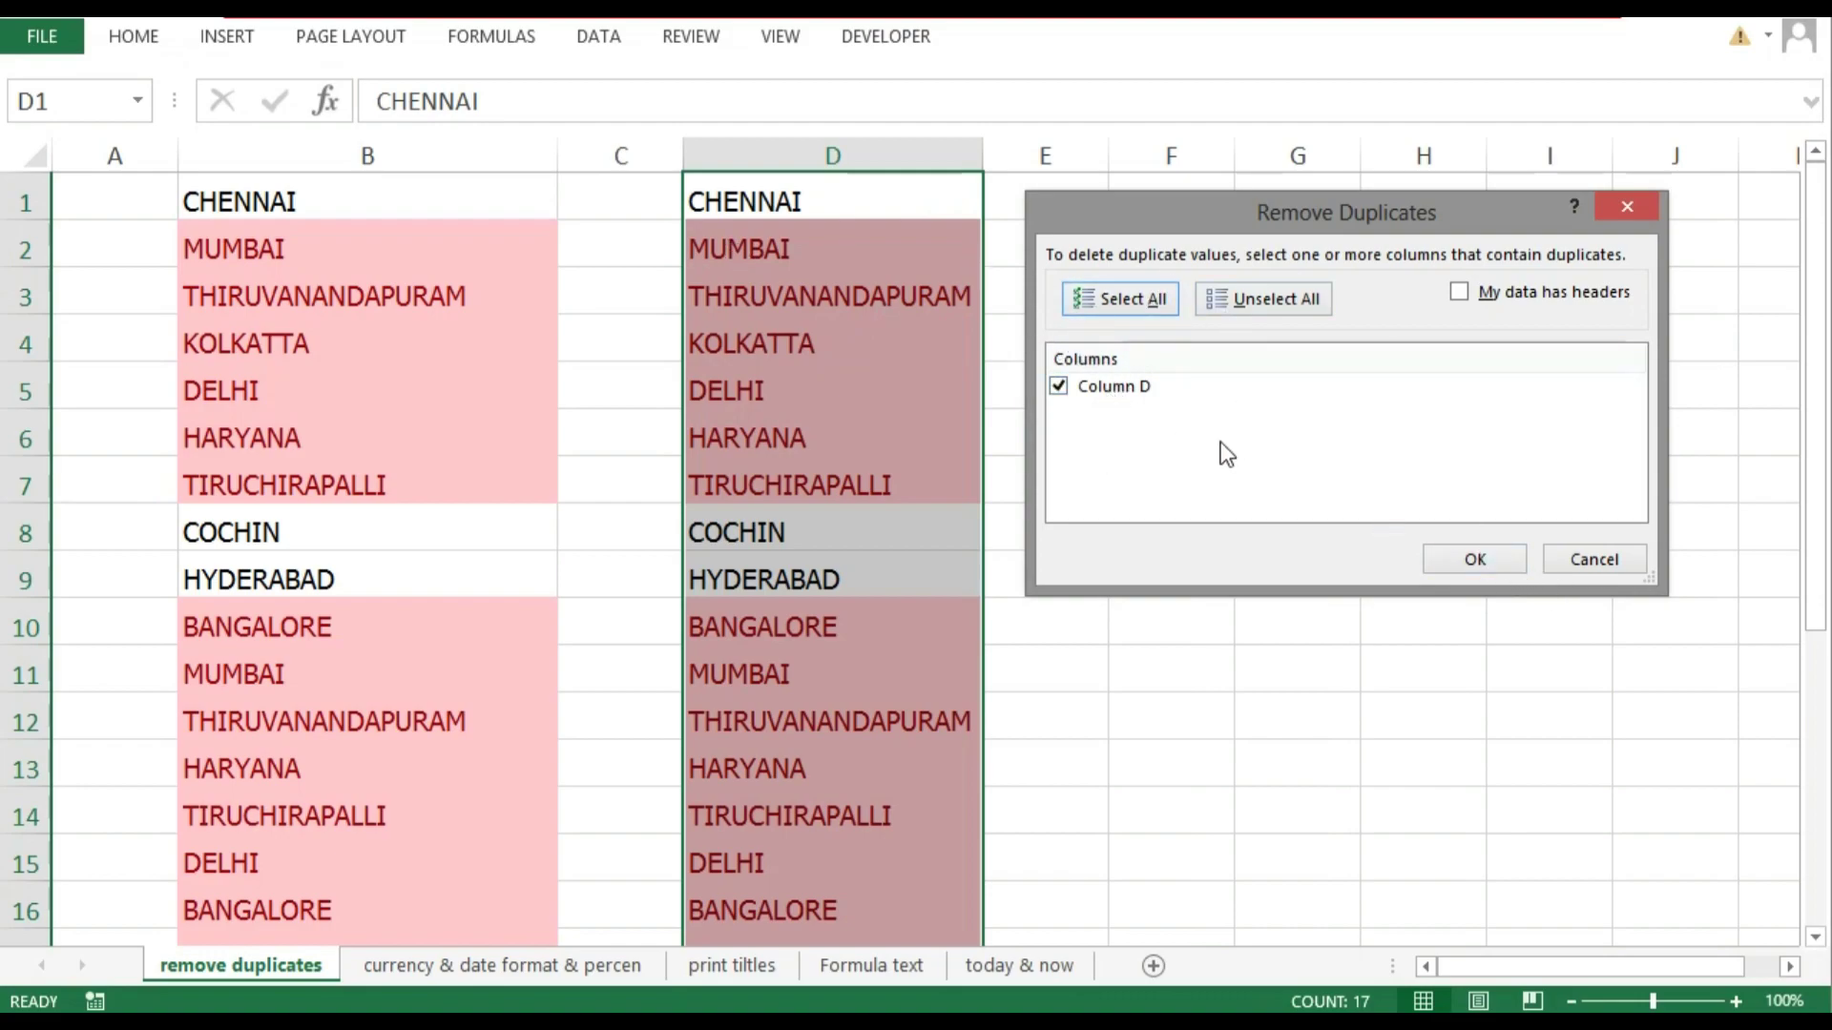
left_click(1452, 563)
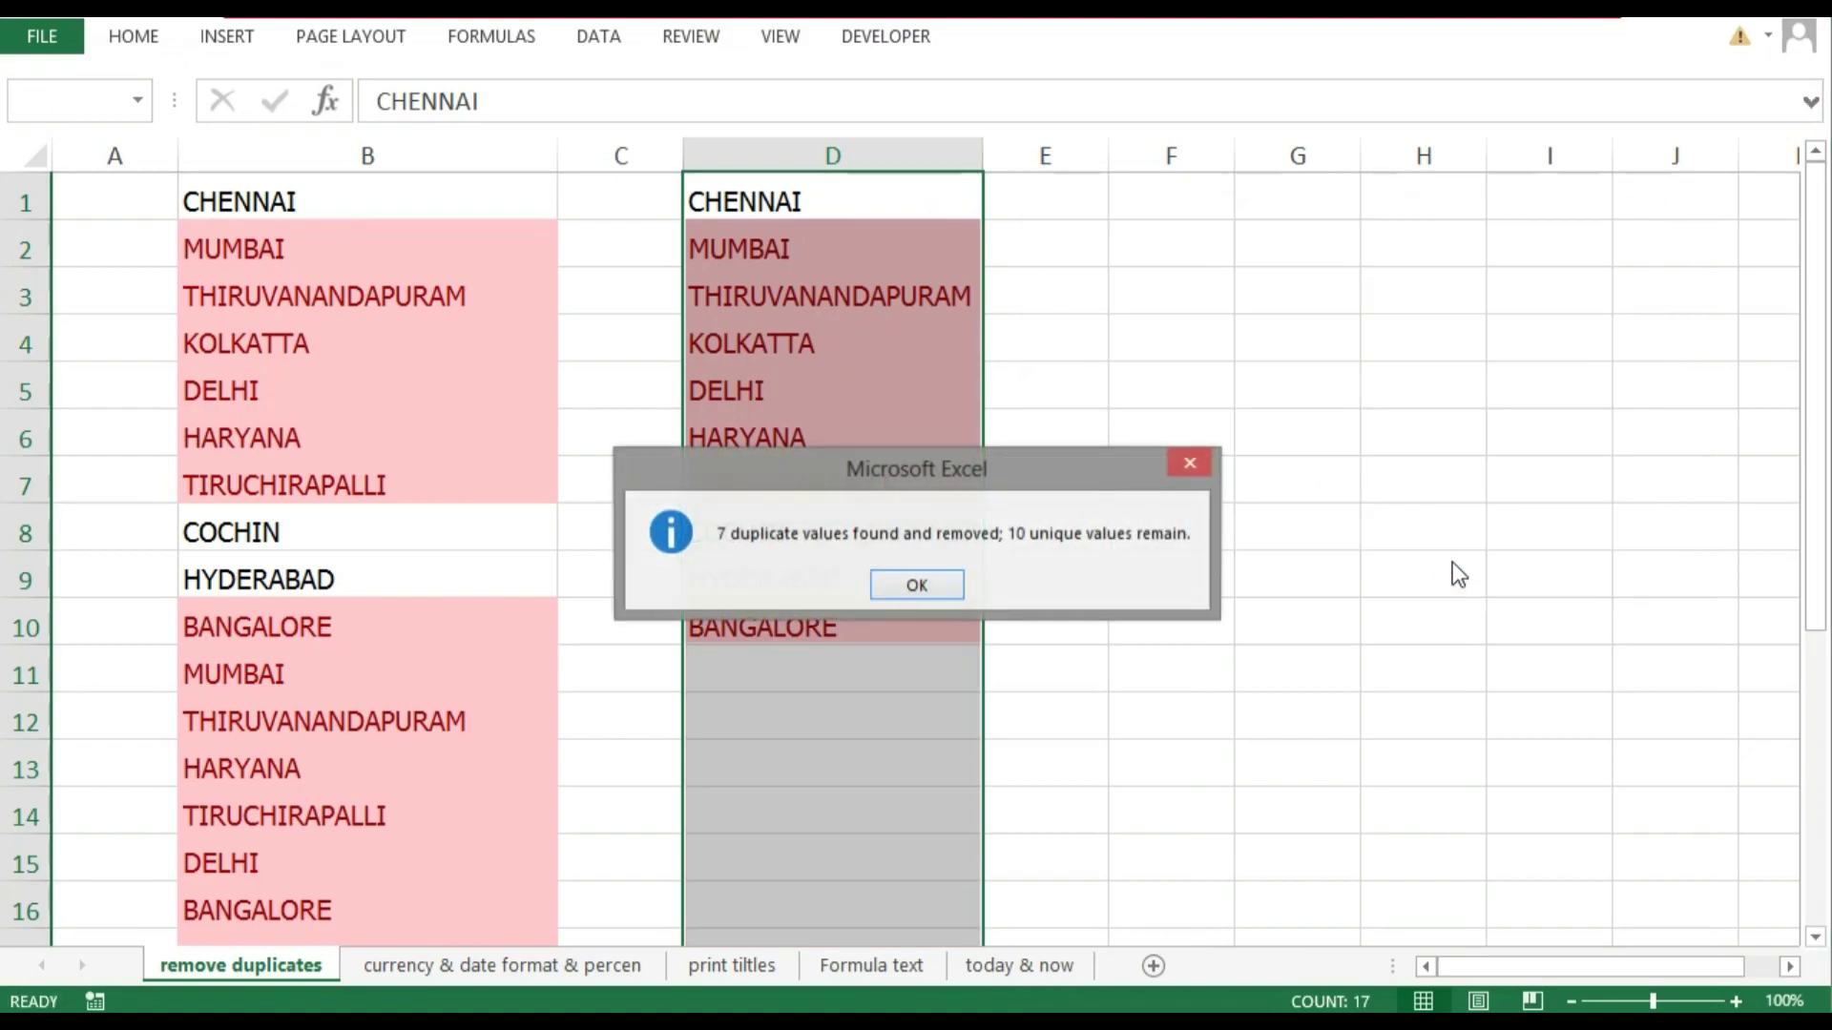
left_click(934, 586)
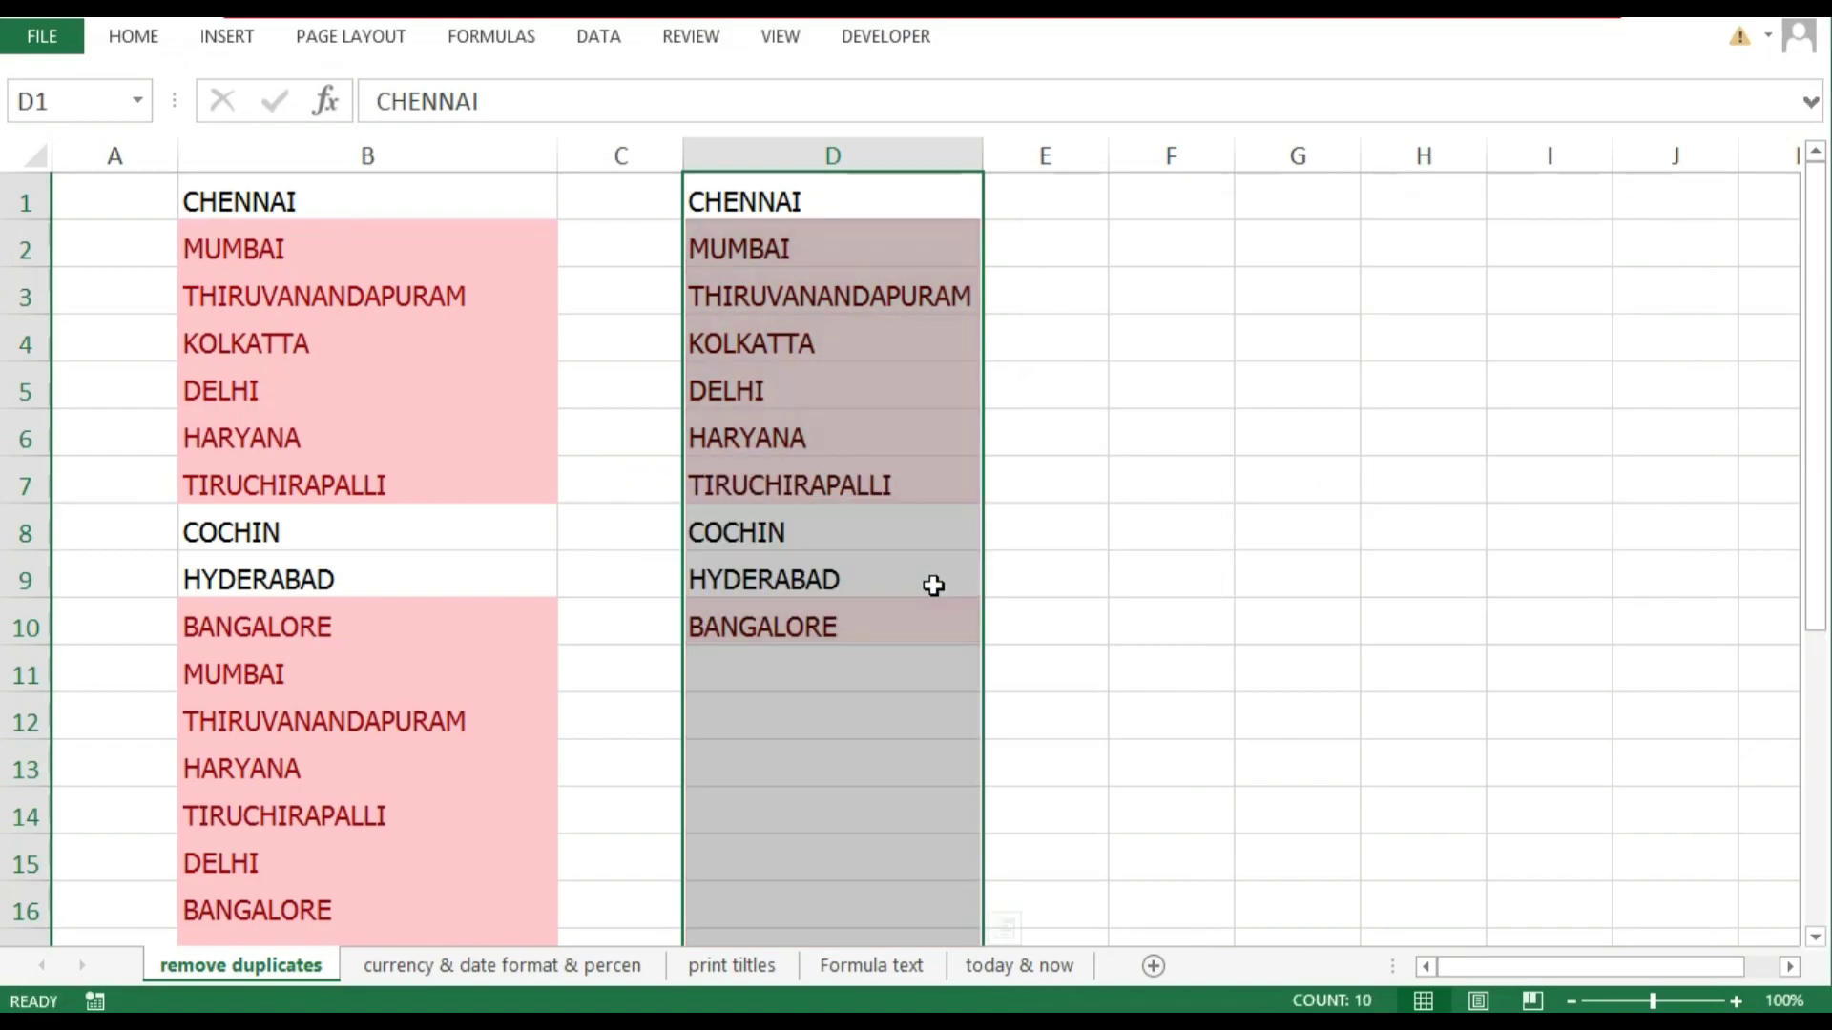
left_click(859, 349)
left_click_drag(824, 198, 835, 630)
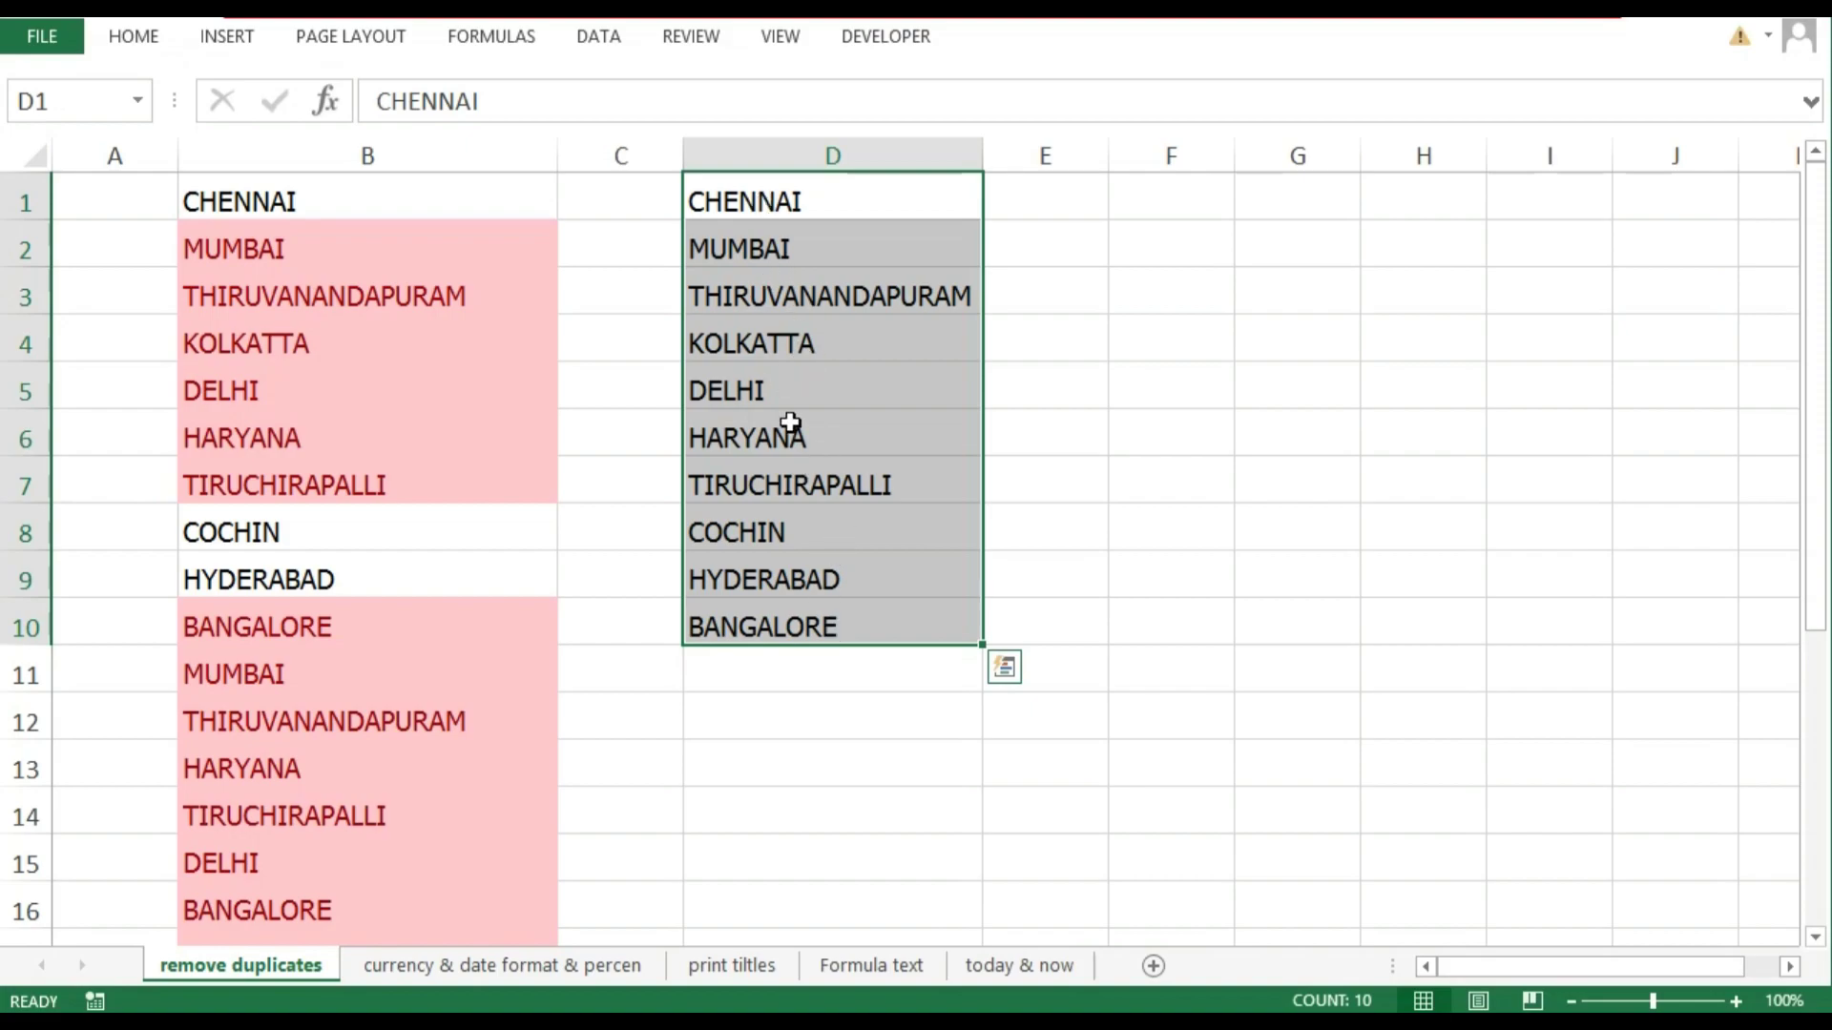
Enter =COUNTIF($B$1:$B$17,D1) in E1 to count the first city
left_click(1069, 229)
left_click(1068, 218)
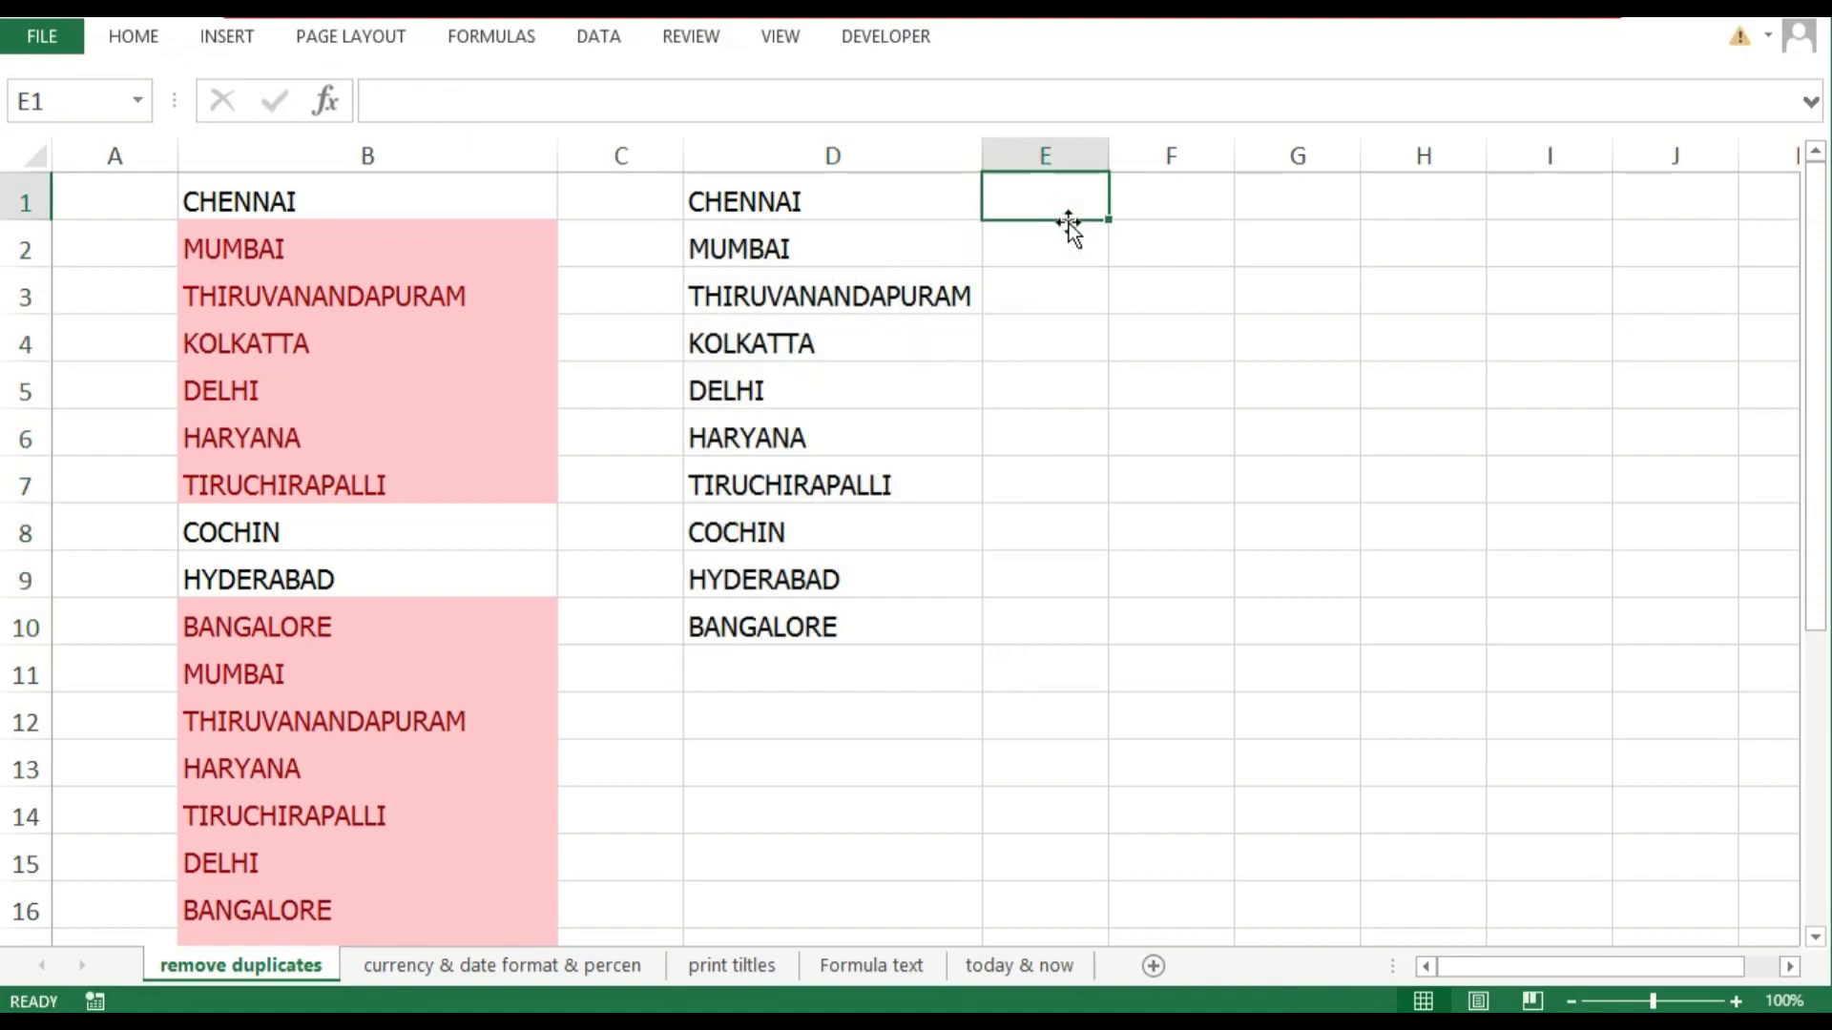
type("=con")
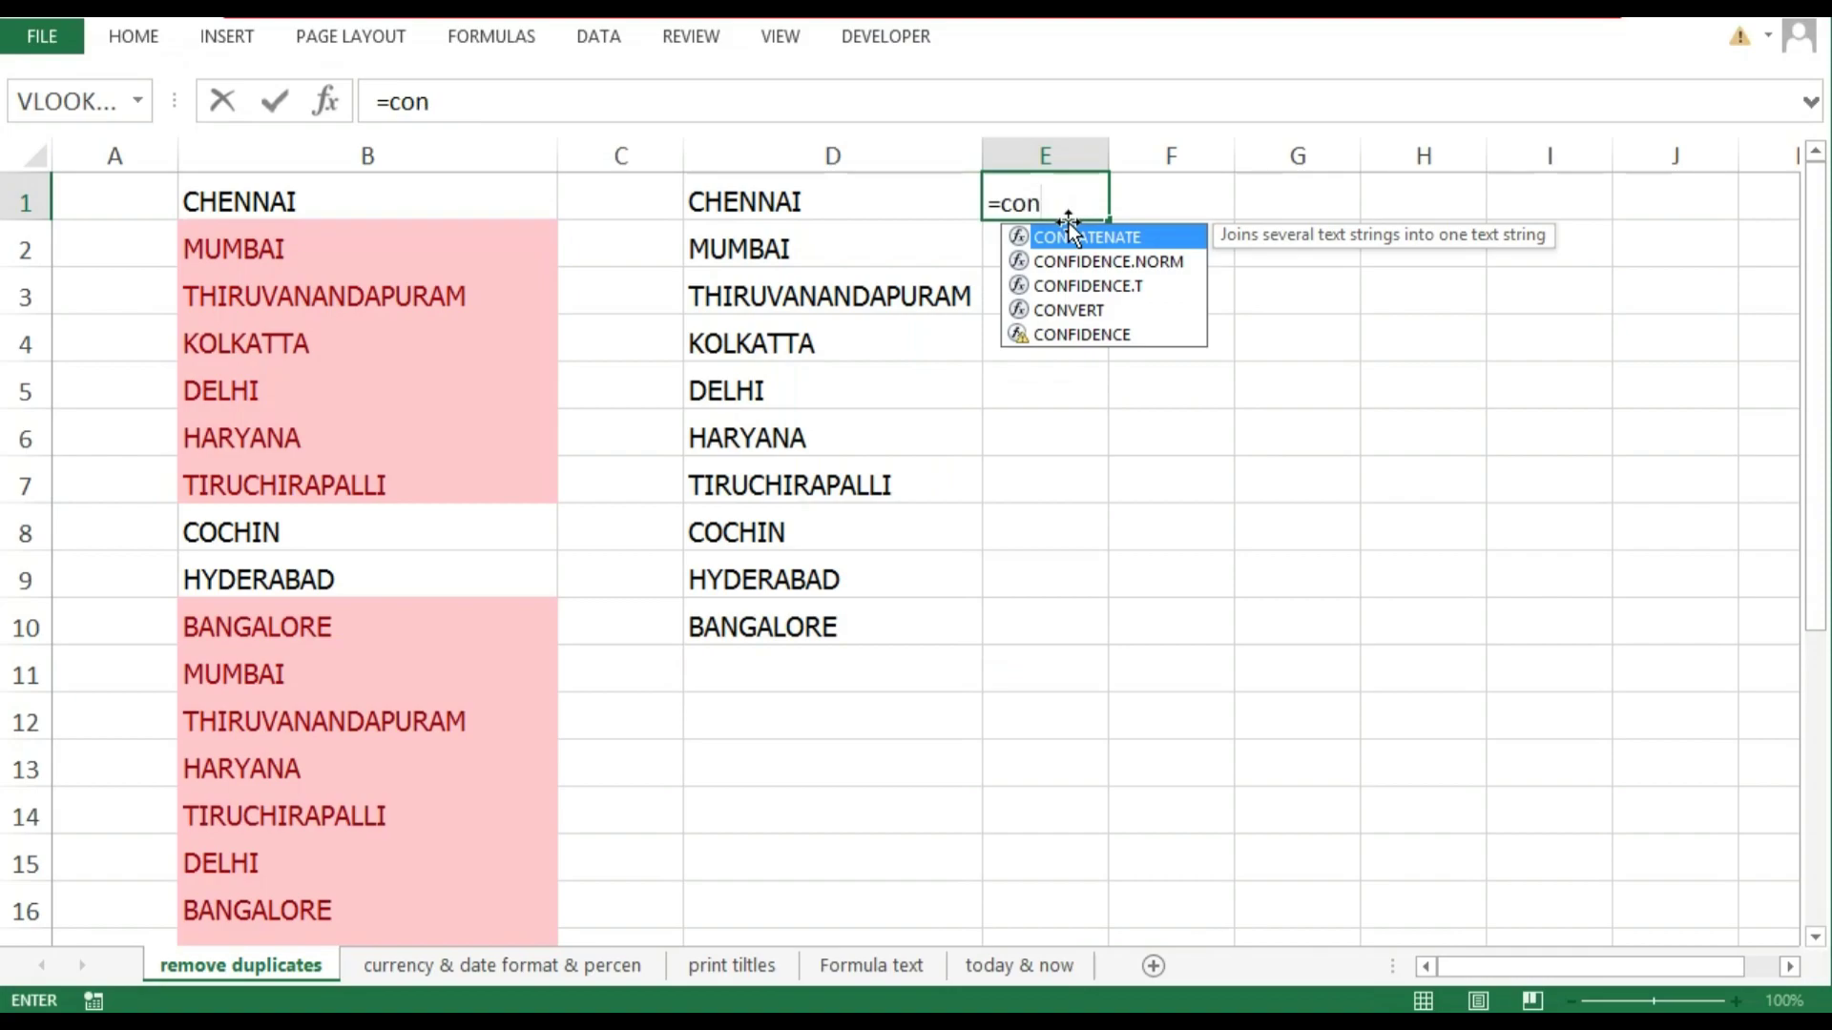
key("BackSpace")
key("BackSpace")
type("oun")
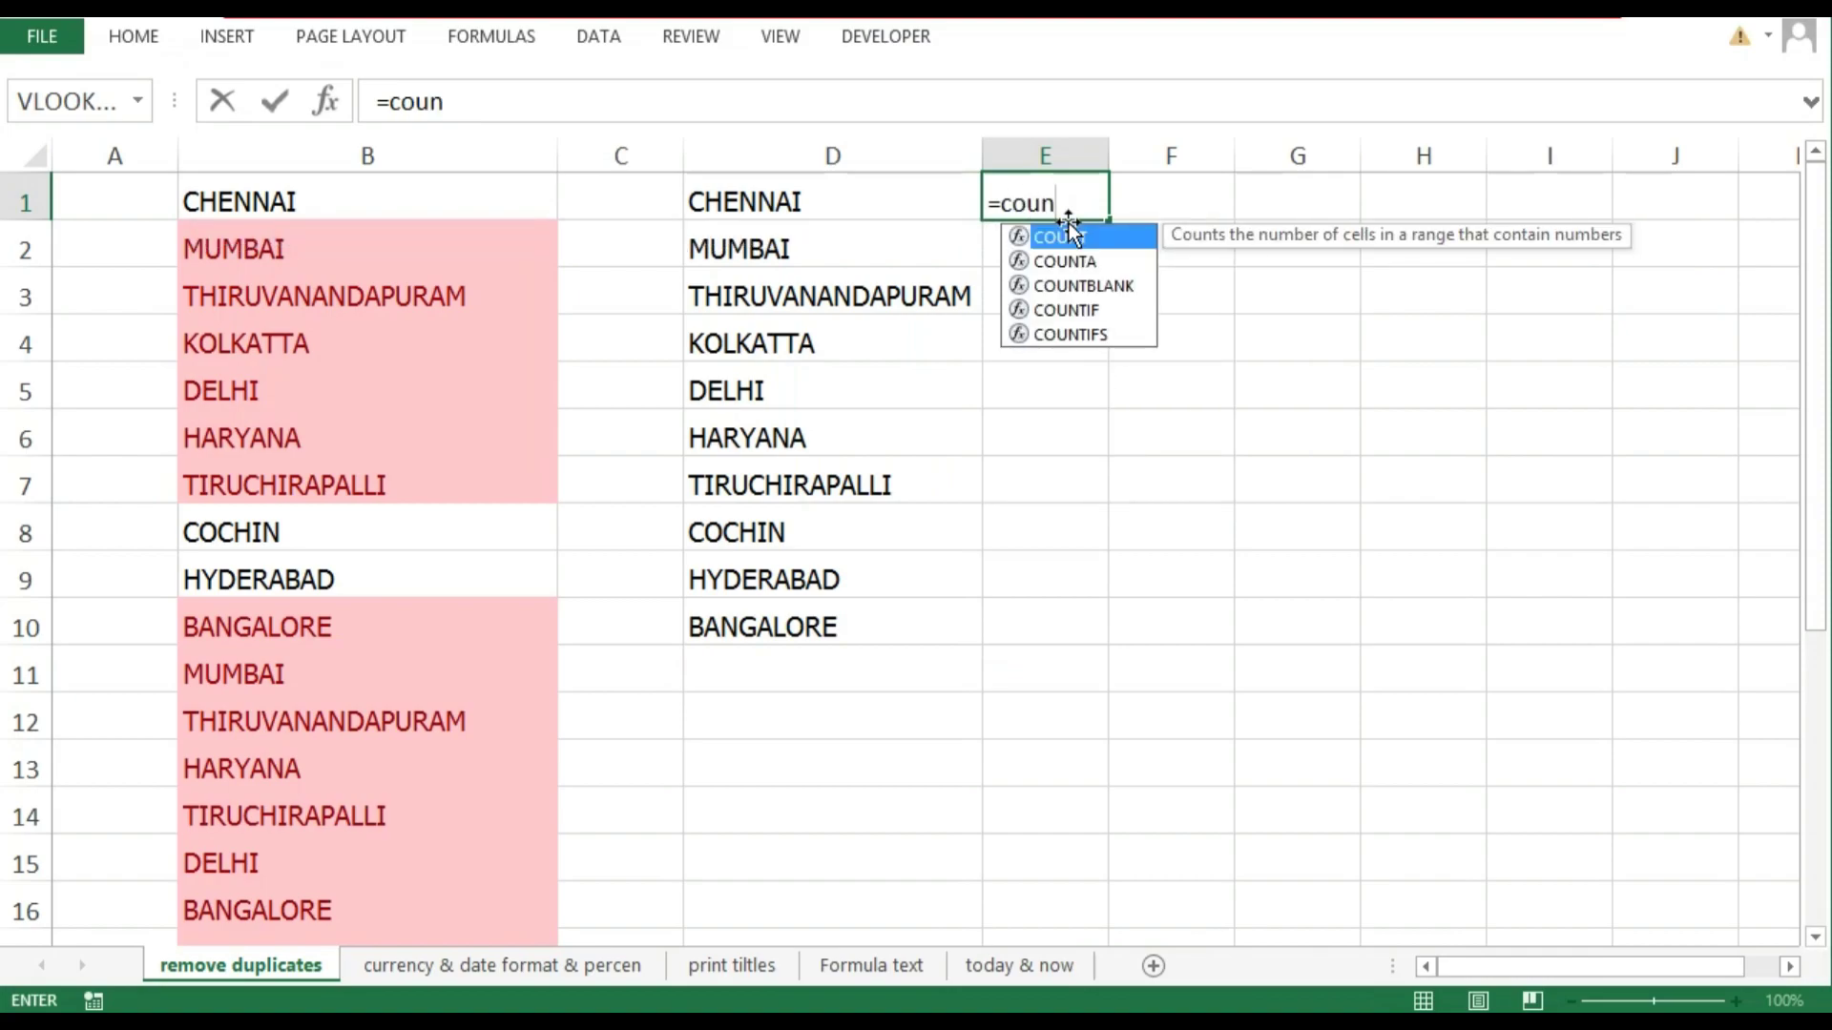
type("tif")
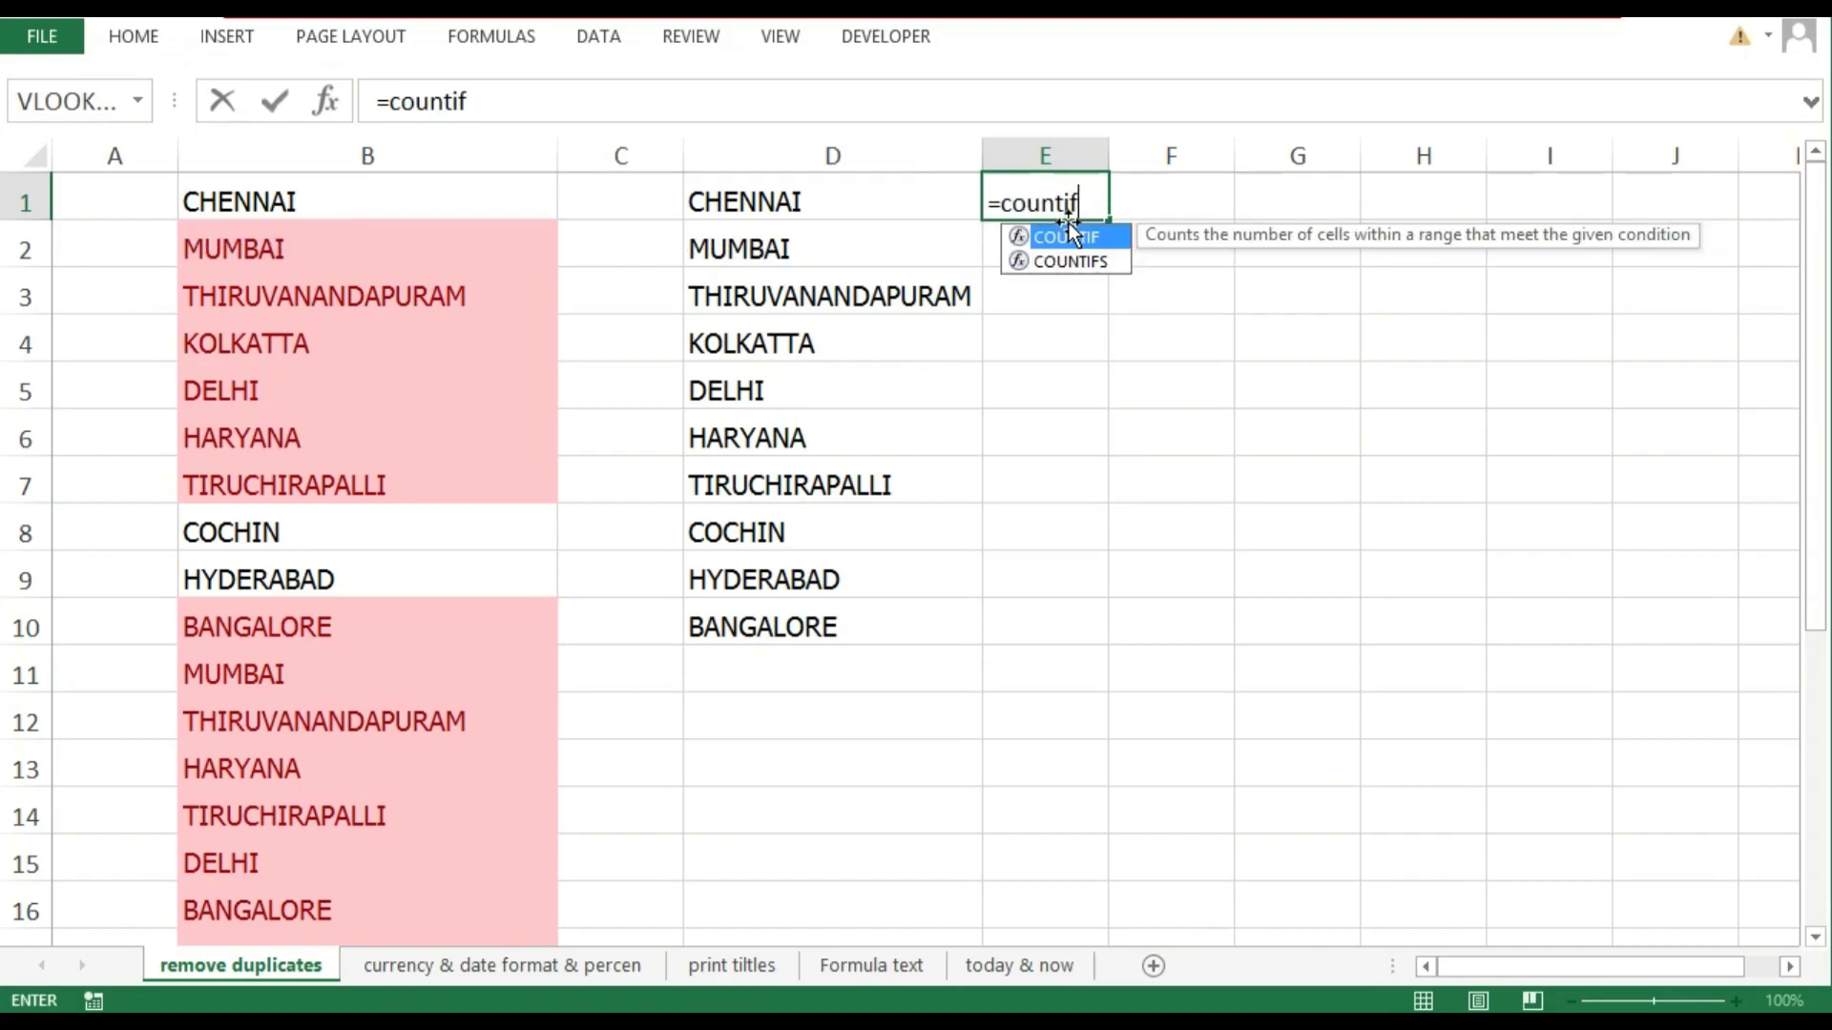
type("(")
key("Tab")
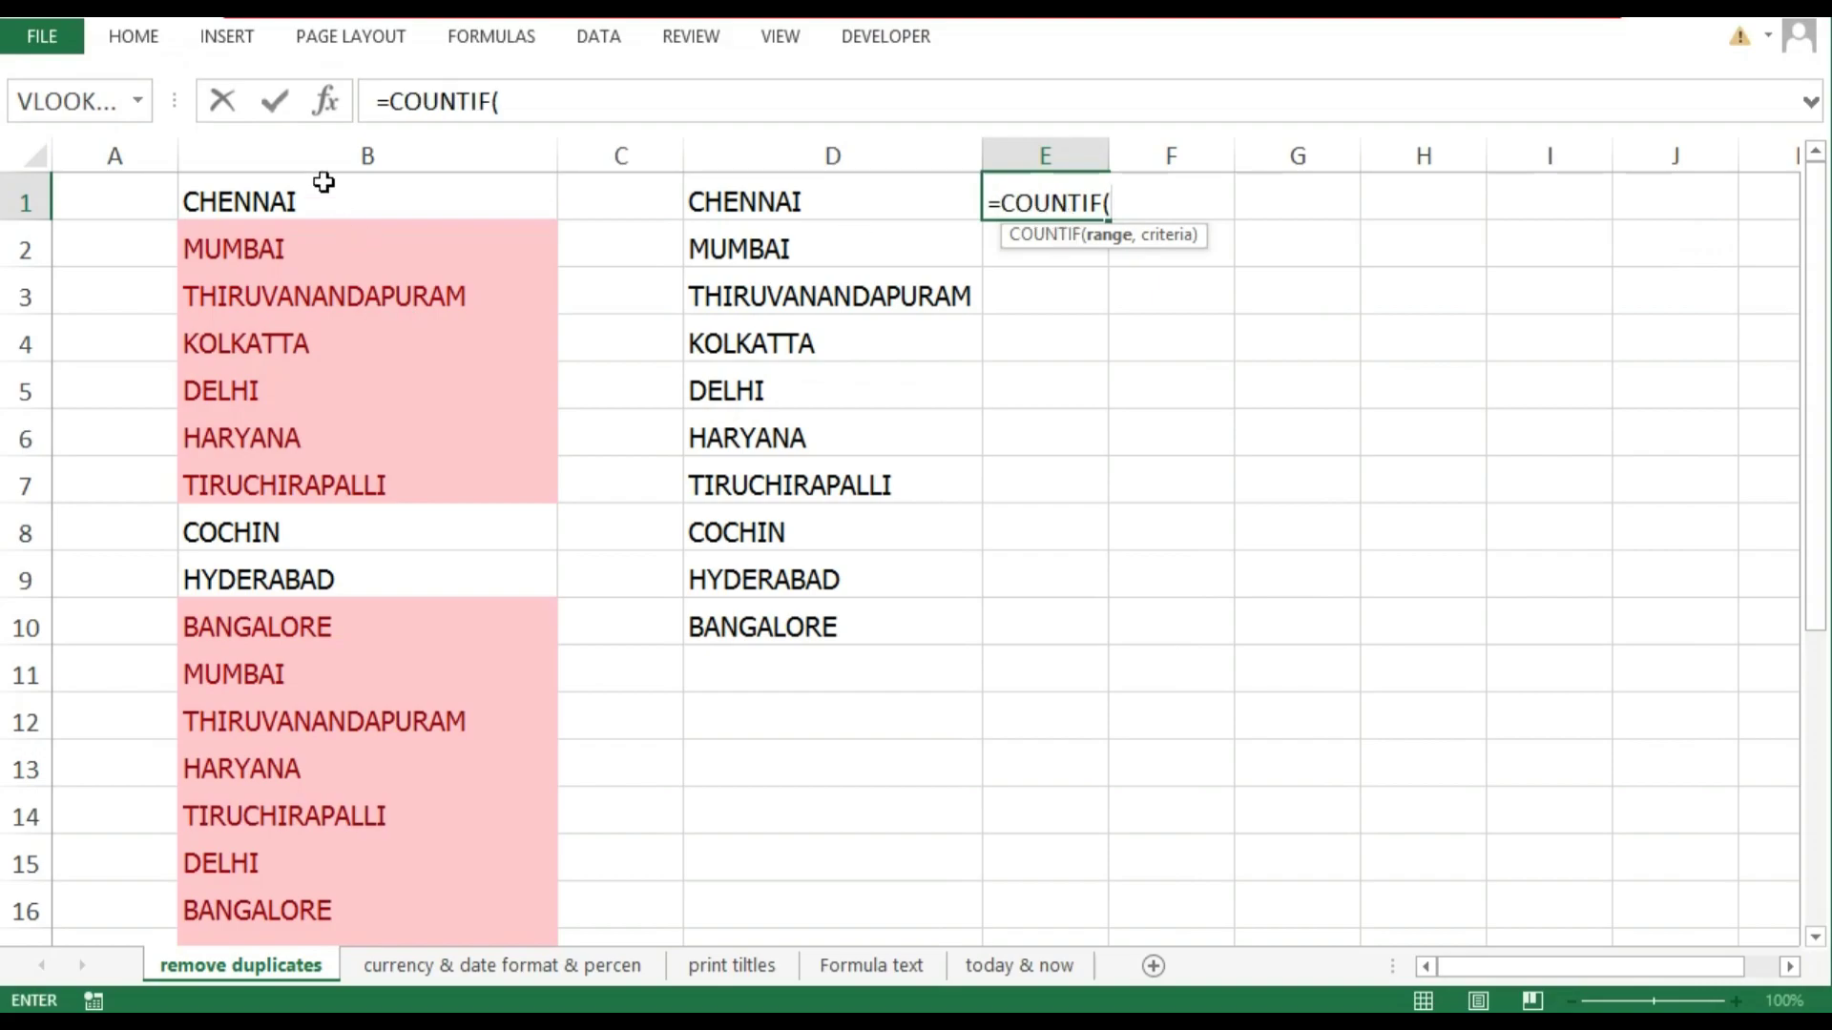
left_click(324, 182)
key("ctrl+shift+Down")
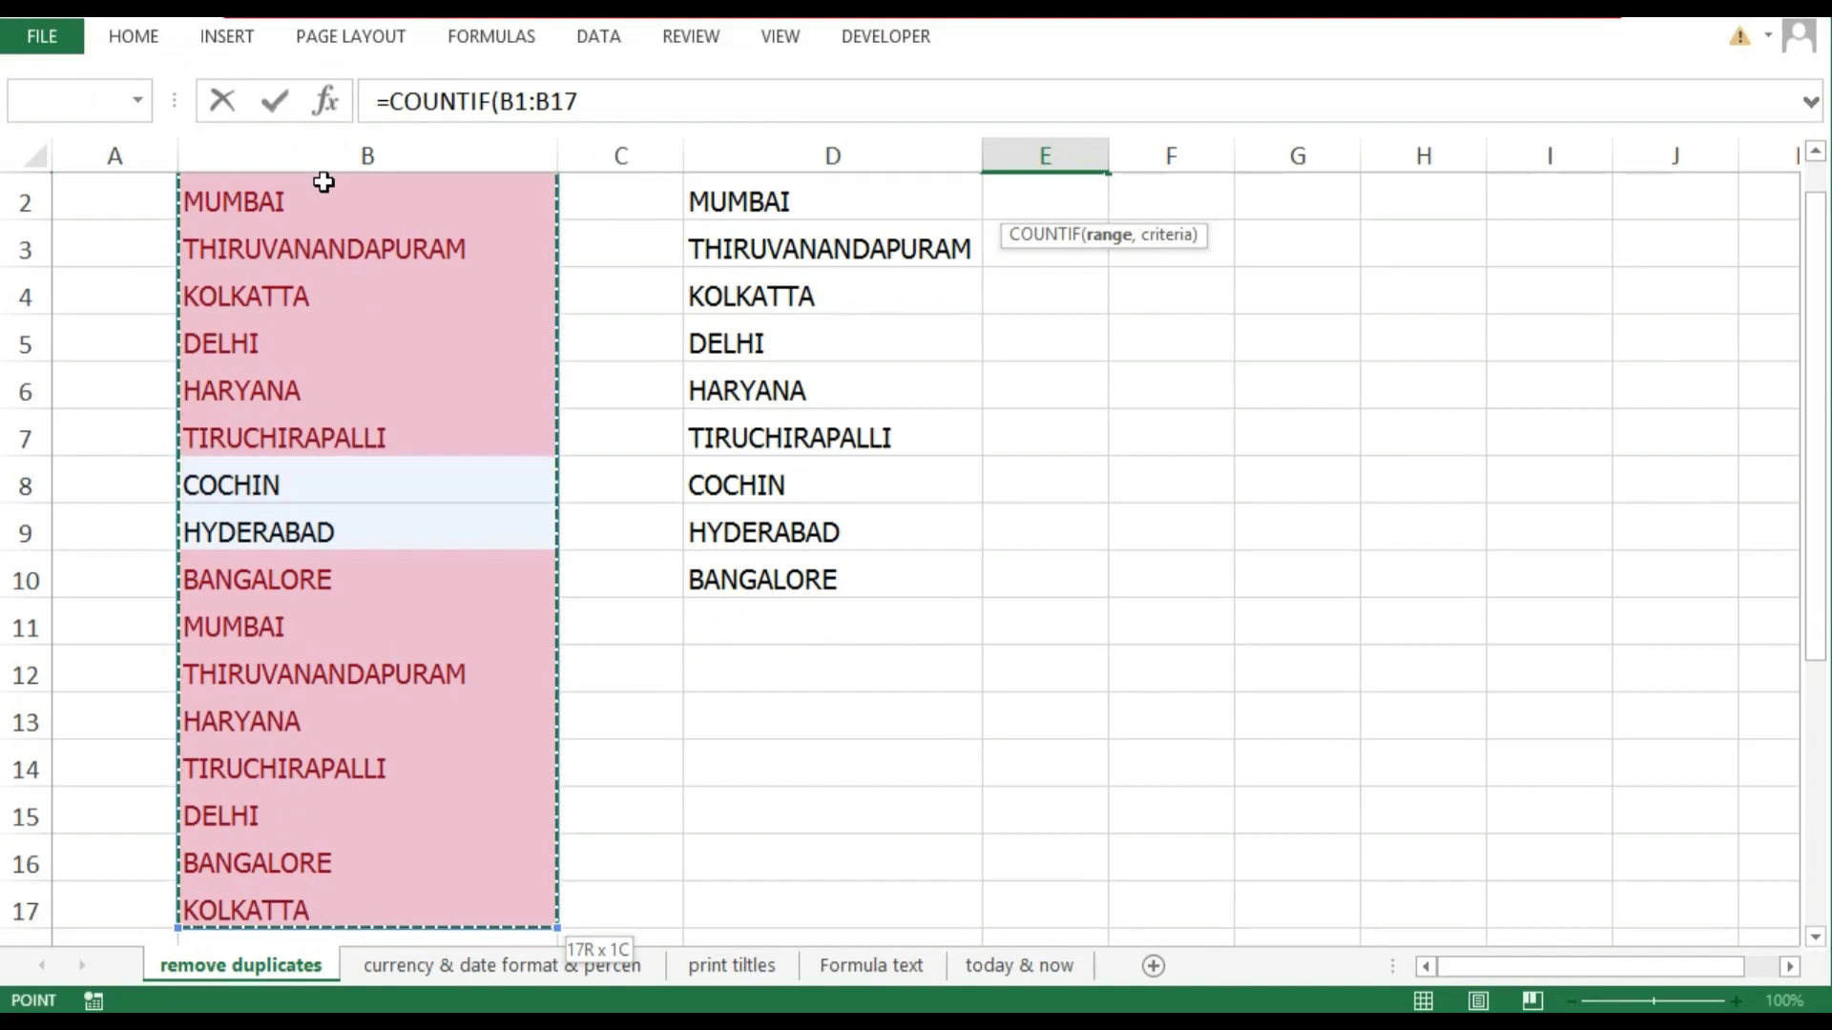
key("F4")
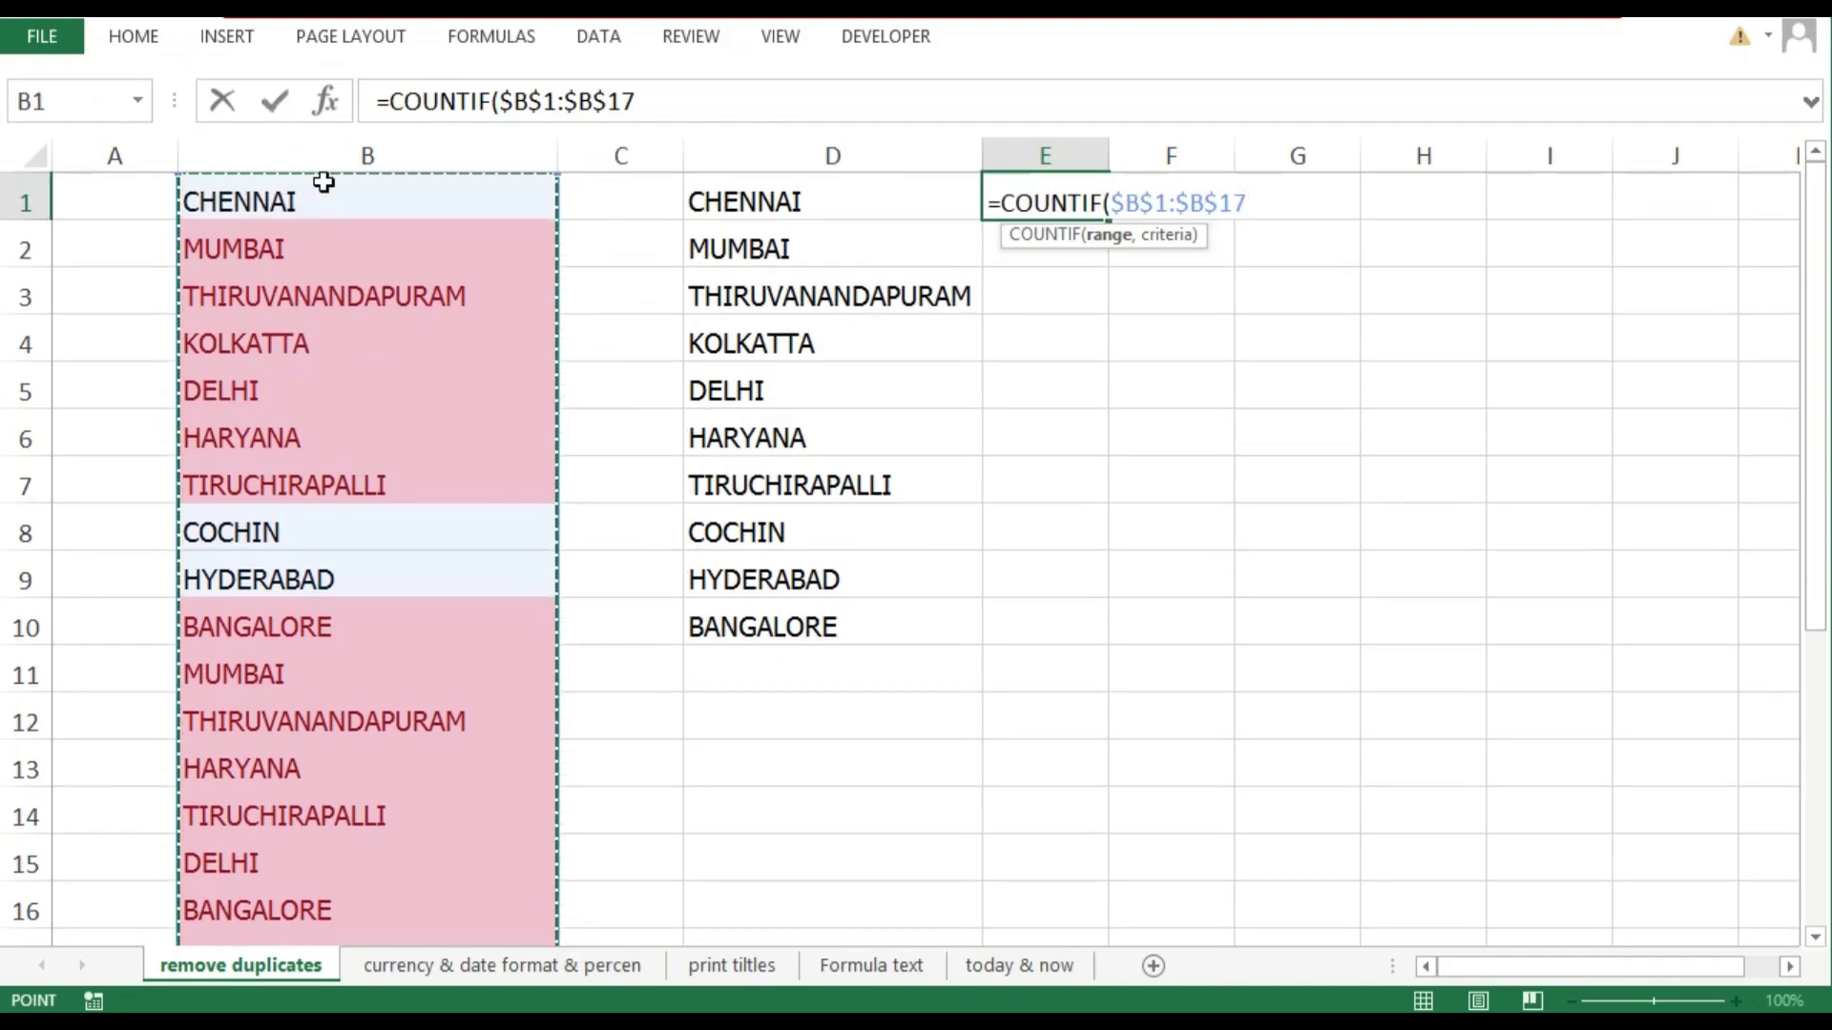
type(",")
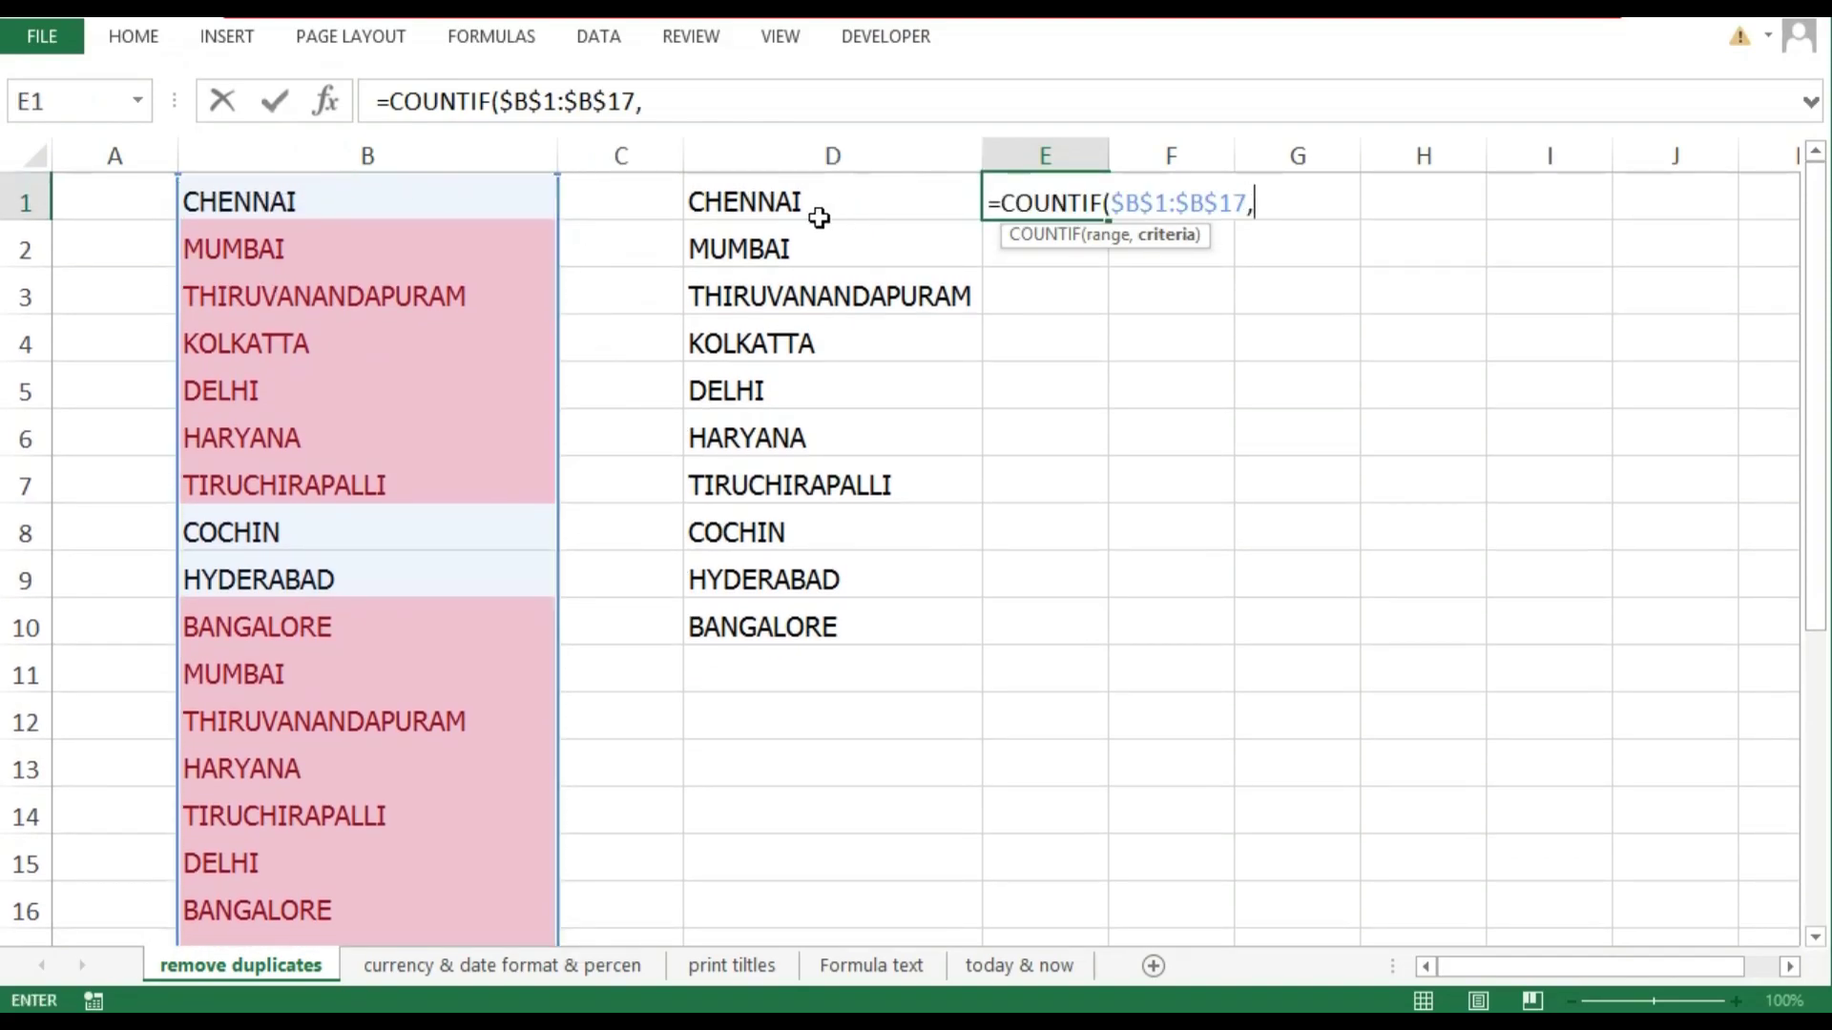
left_click(788, 206)
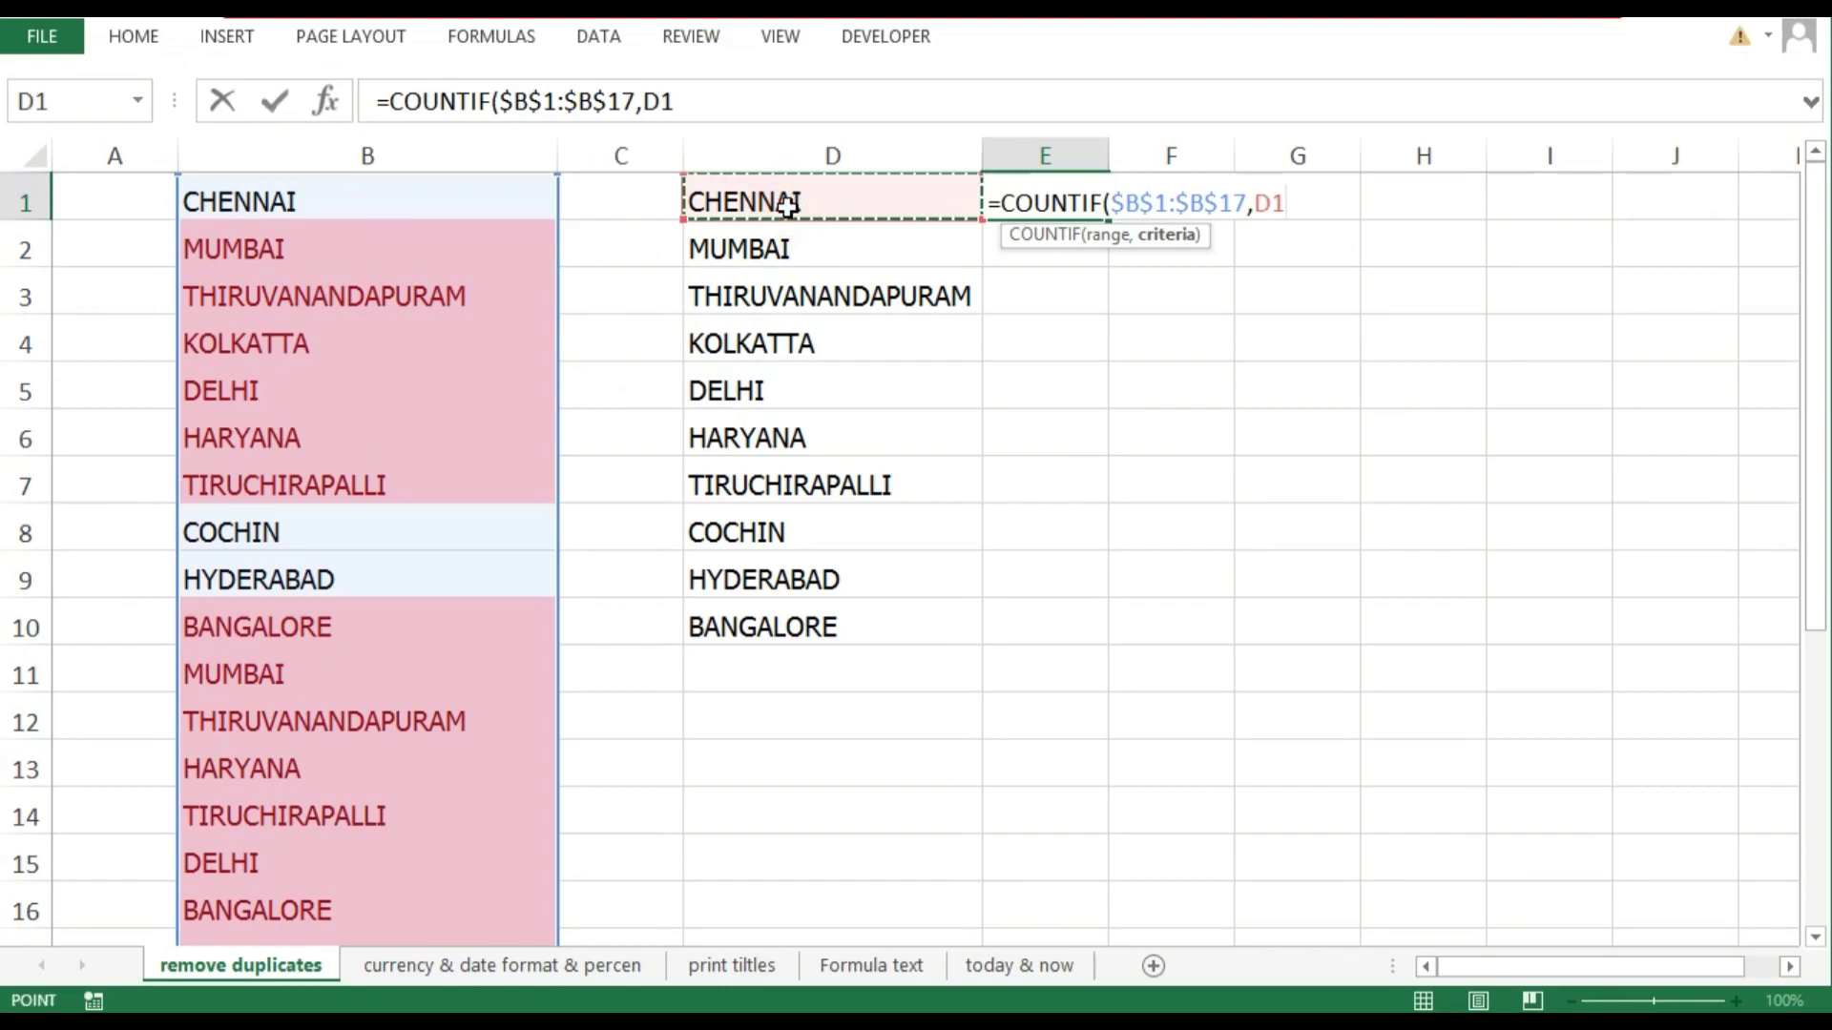
type(")")
key("Return")
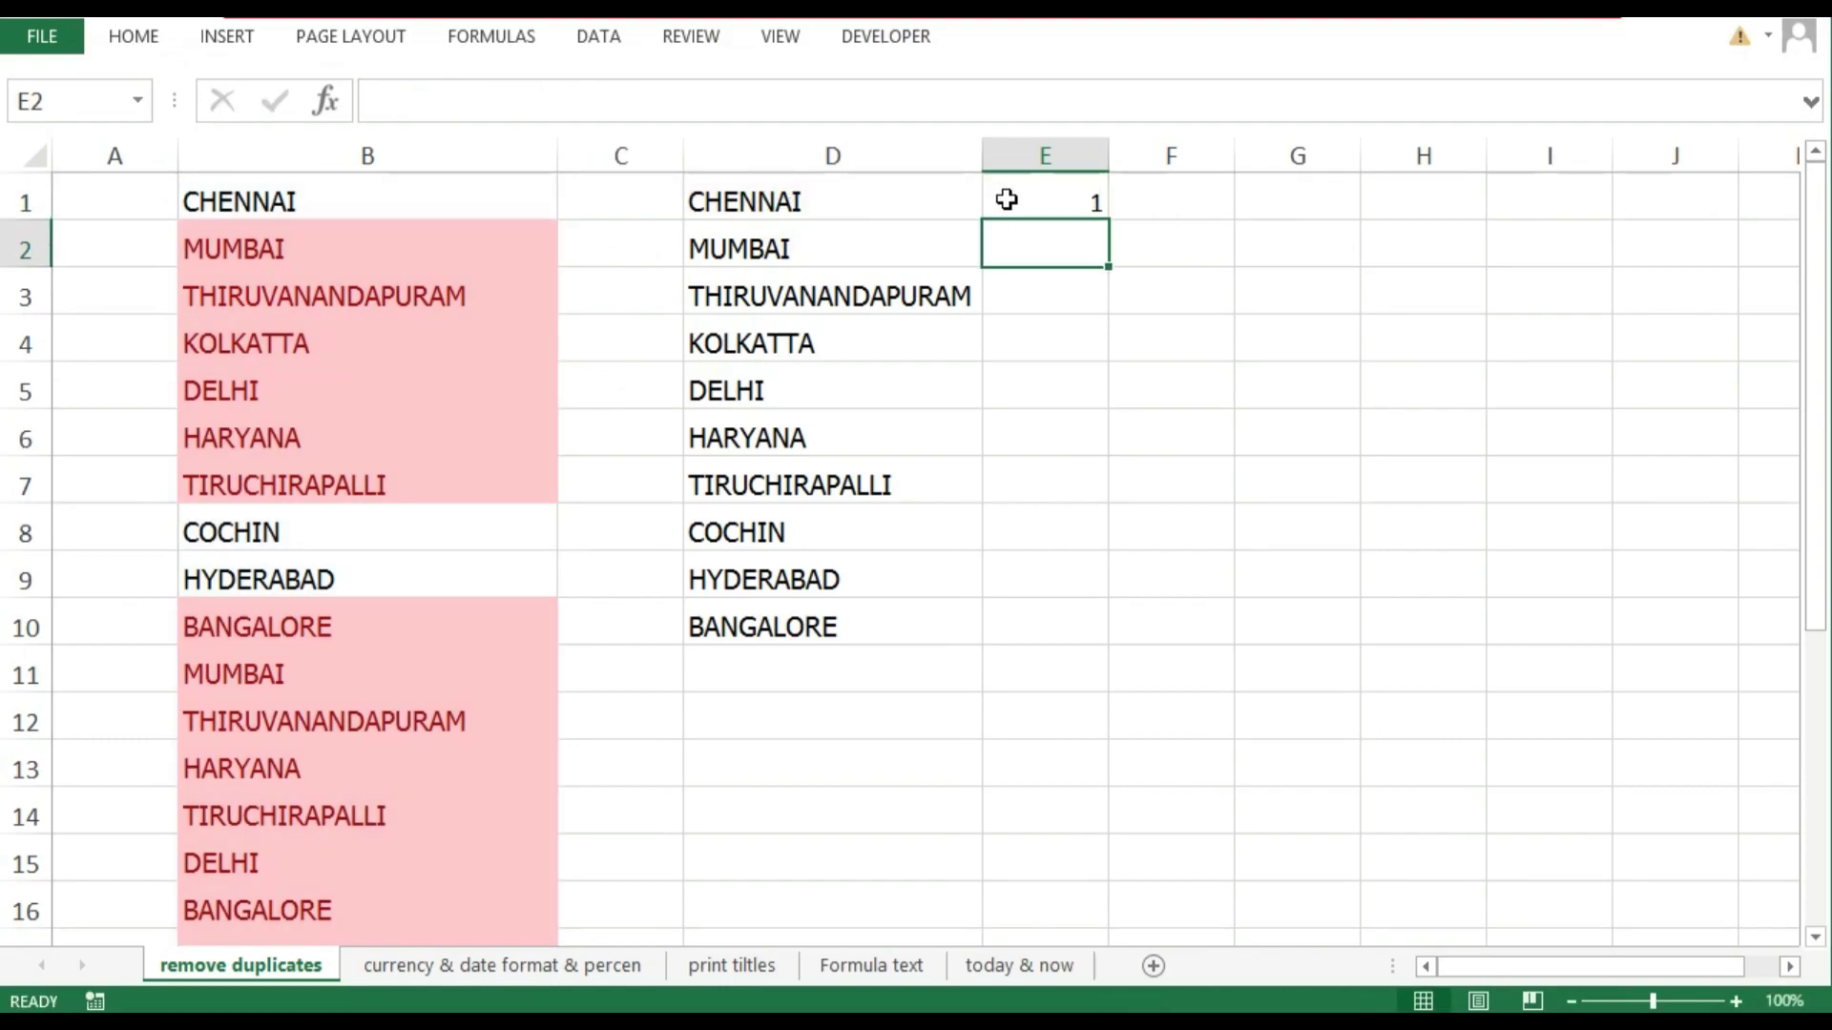
Fill the COUNTIF formula down to E10, check it, then open the currency & date format sheet
left_click(1009, 200)
left_click_drag(1107, 219, 1078, 645)
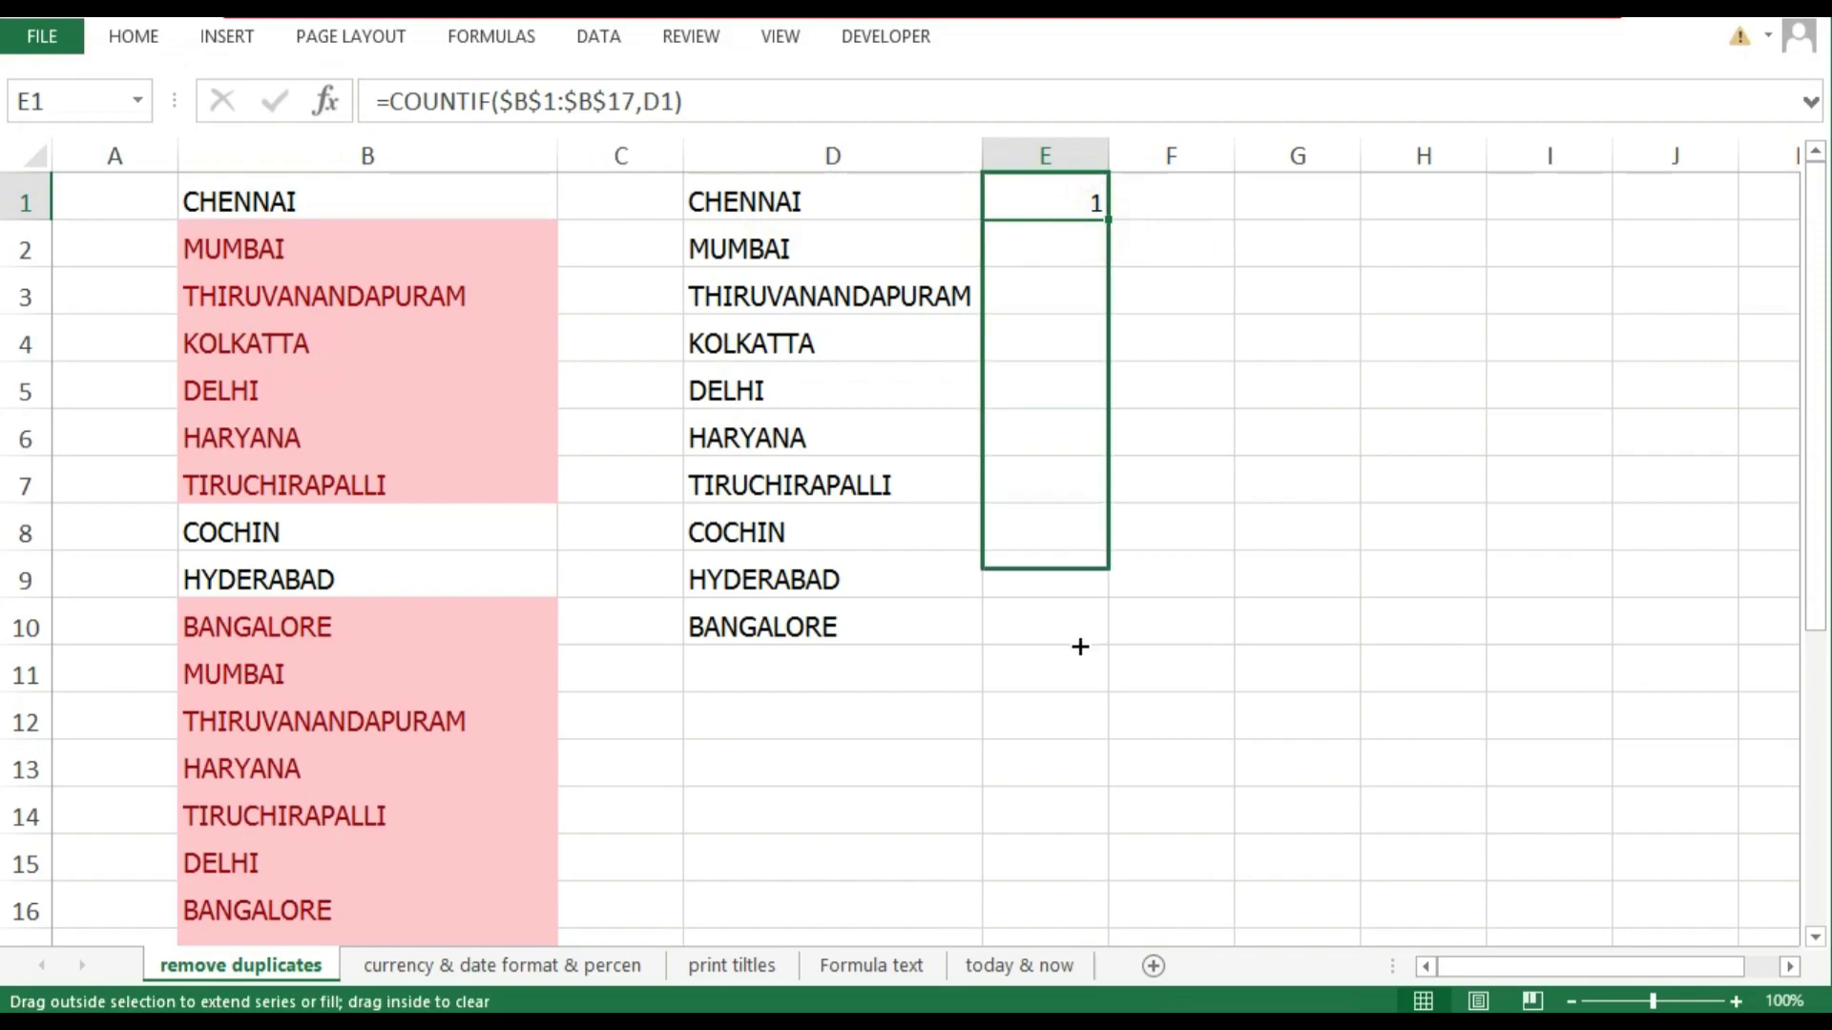
left_click(1068, 311)
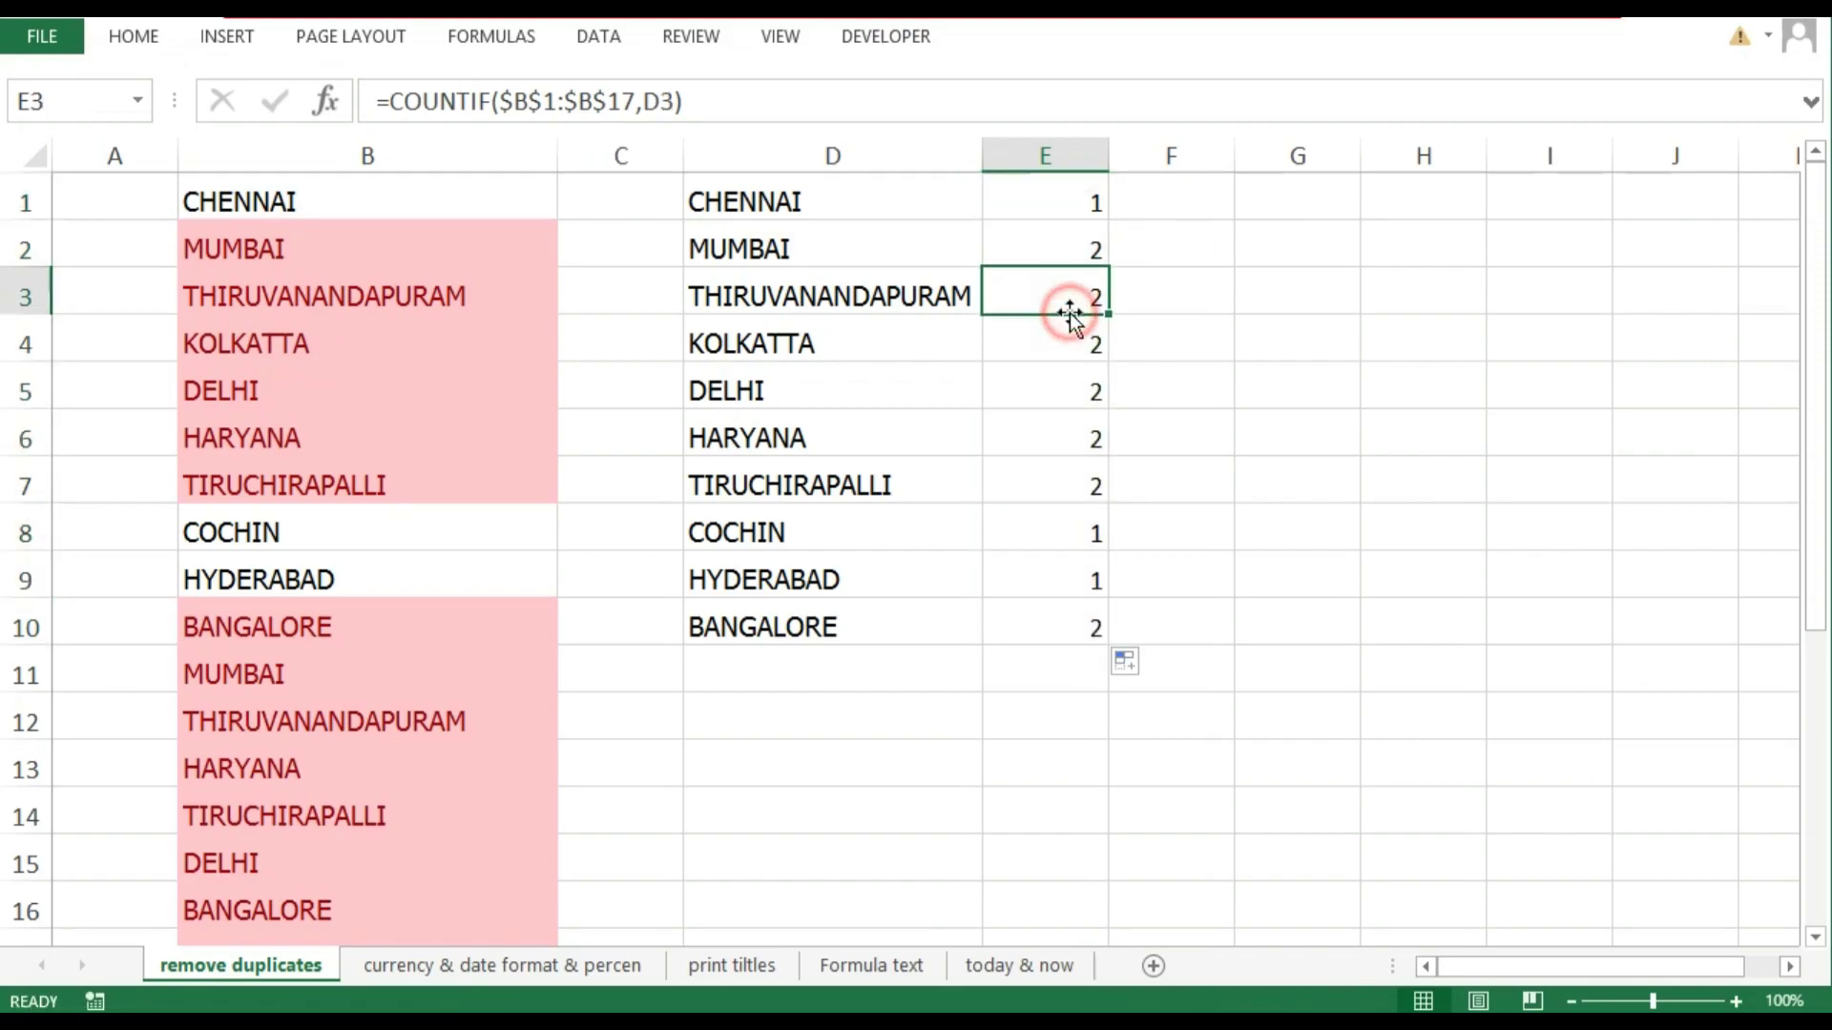
left_click(1047, 202)
left_click_drag(1047, 202, 1036, 482)
left_click(1018, 245)
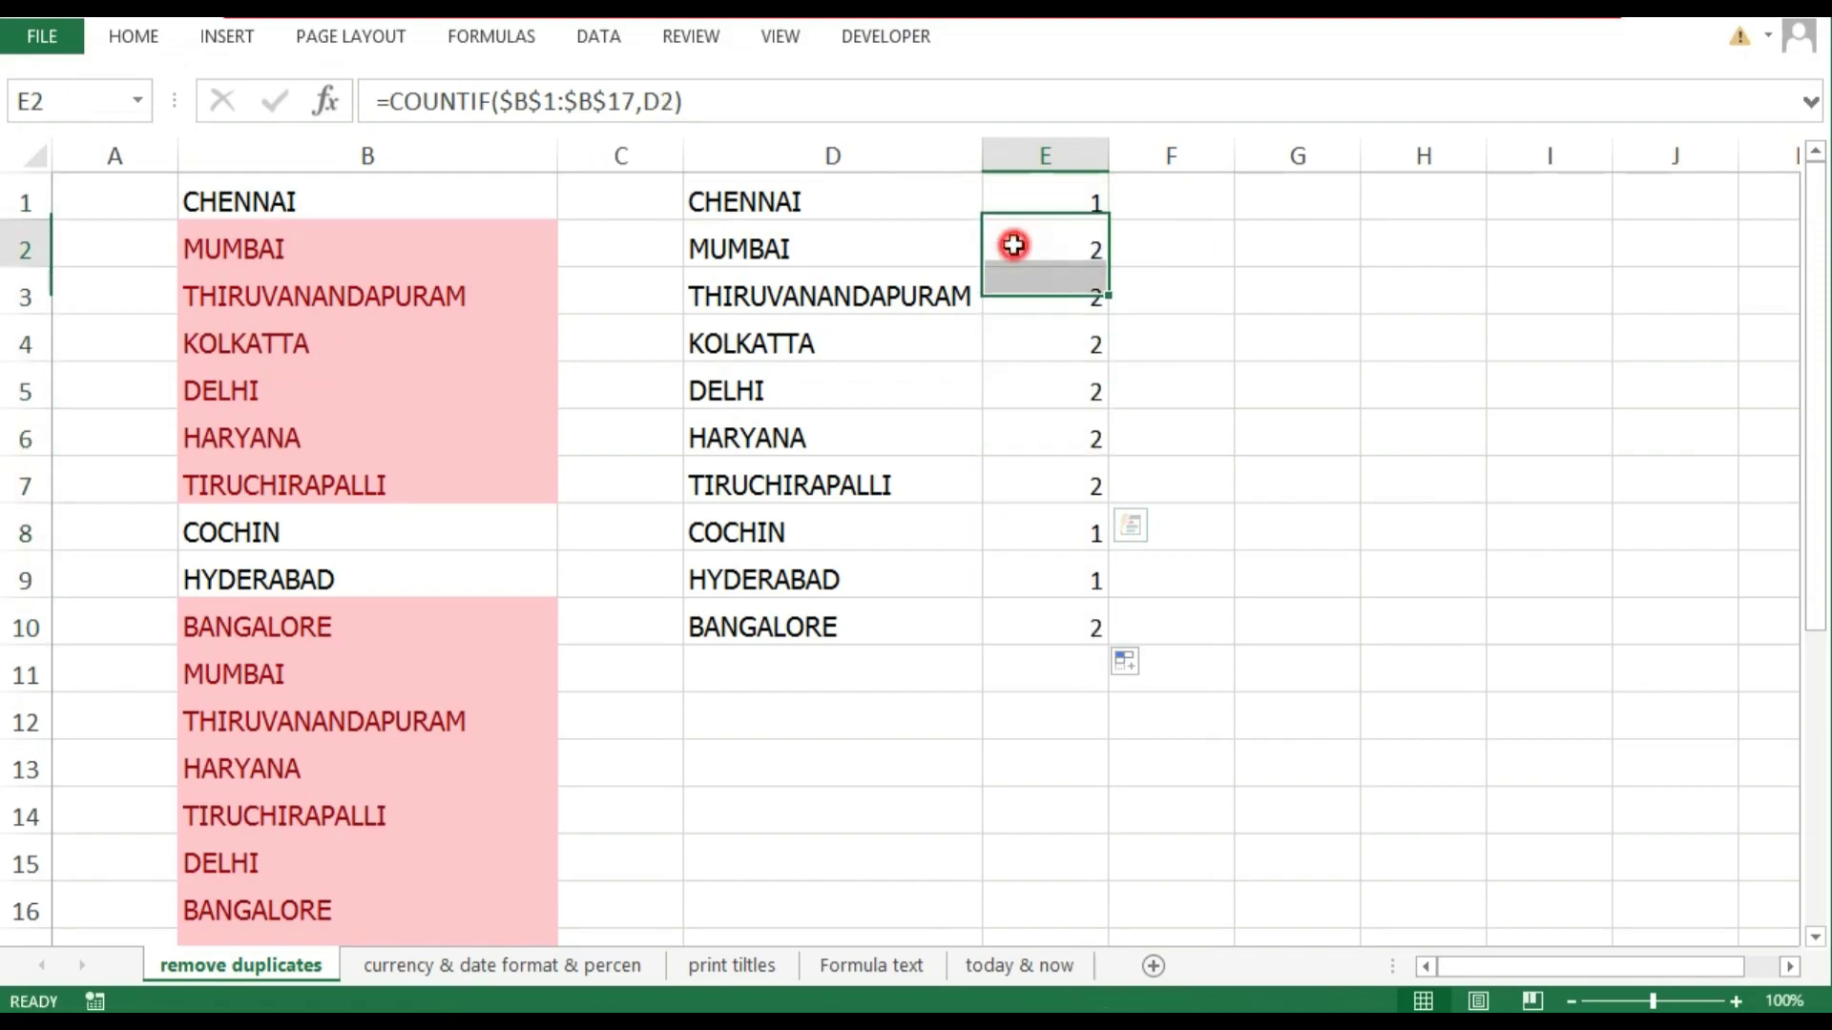
left_click(1034, 292)
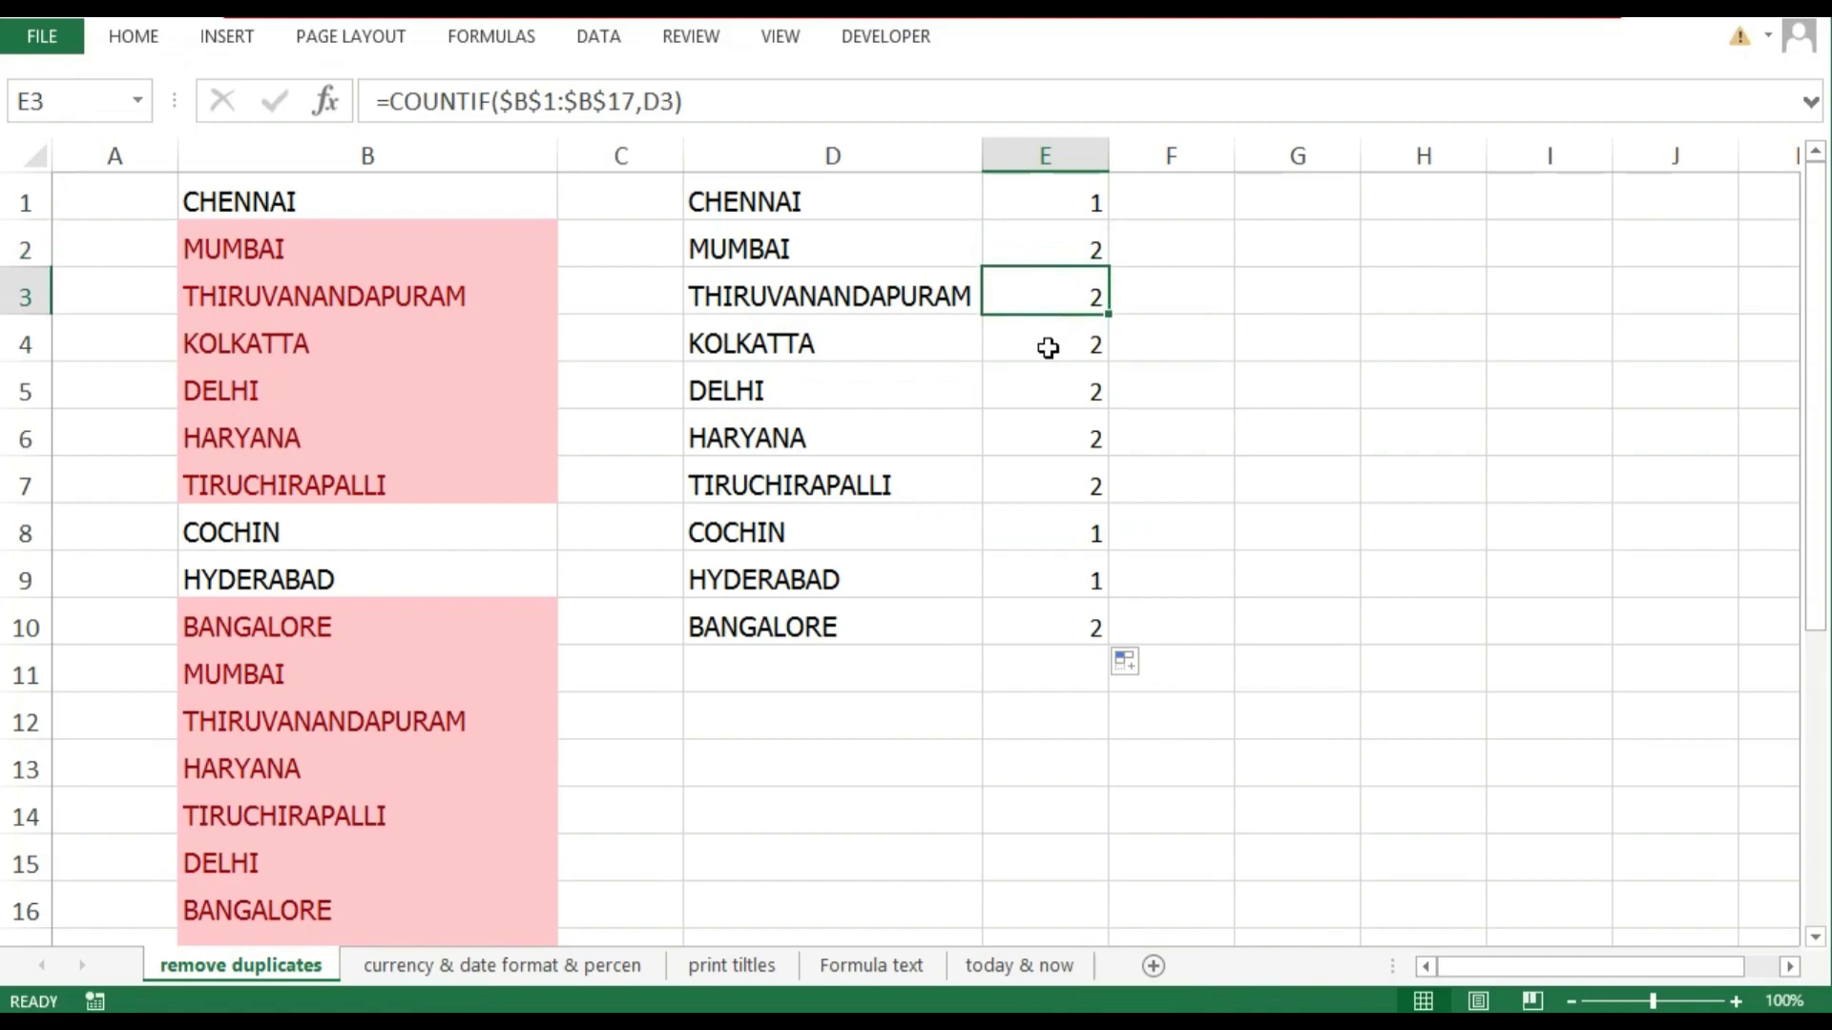
left_click(1047, 347)
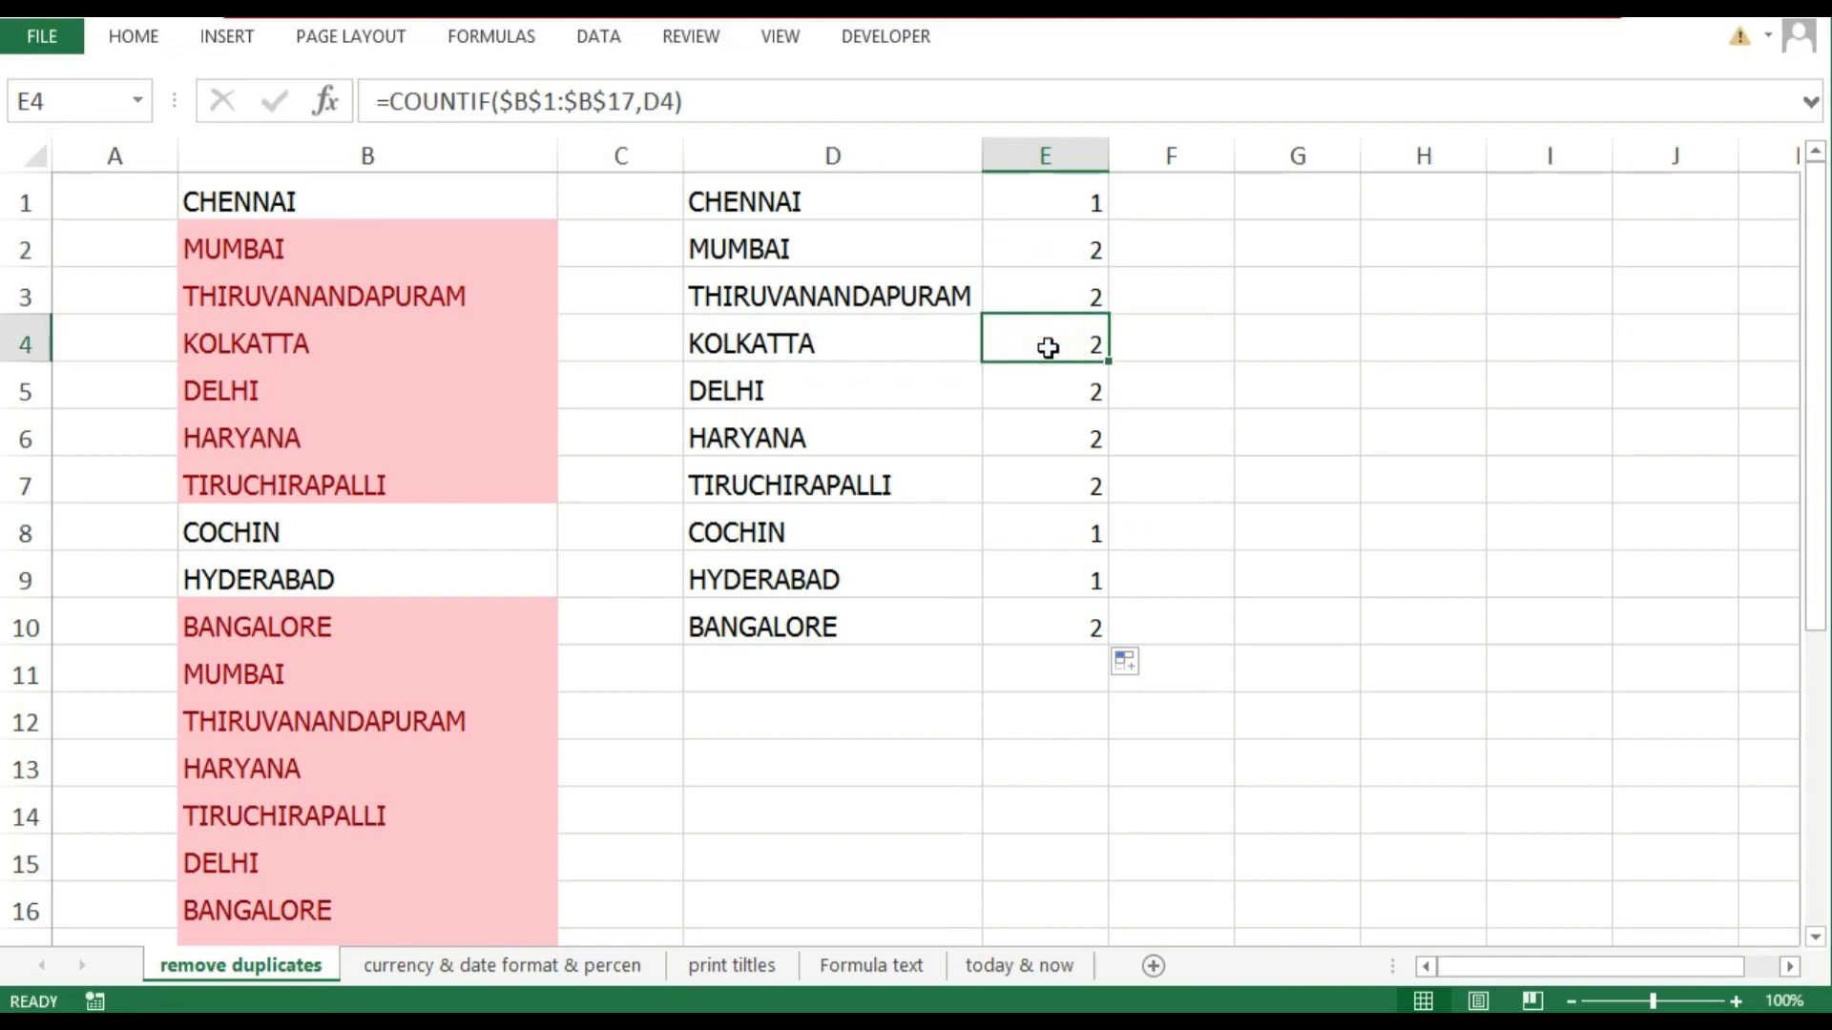
left_click(554, 957)
left_click(1030, 490)
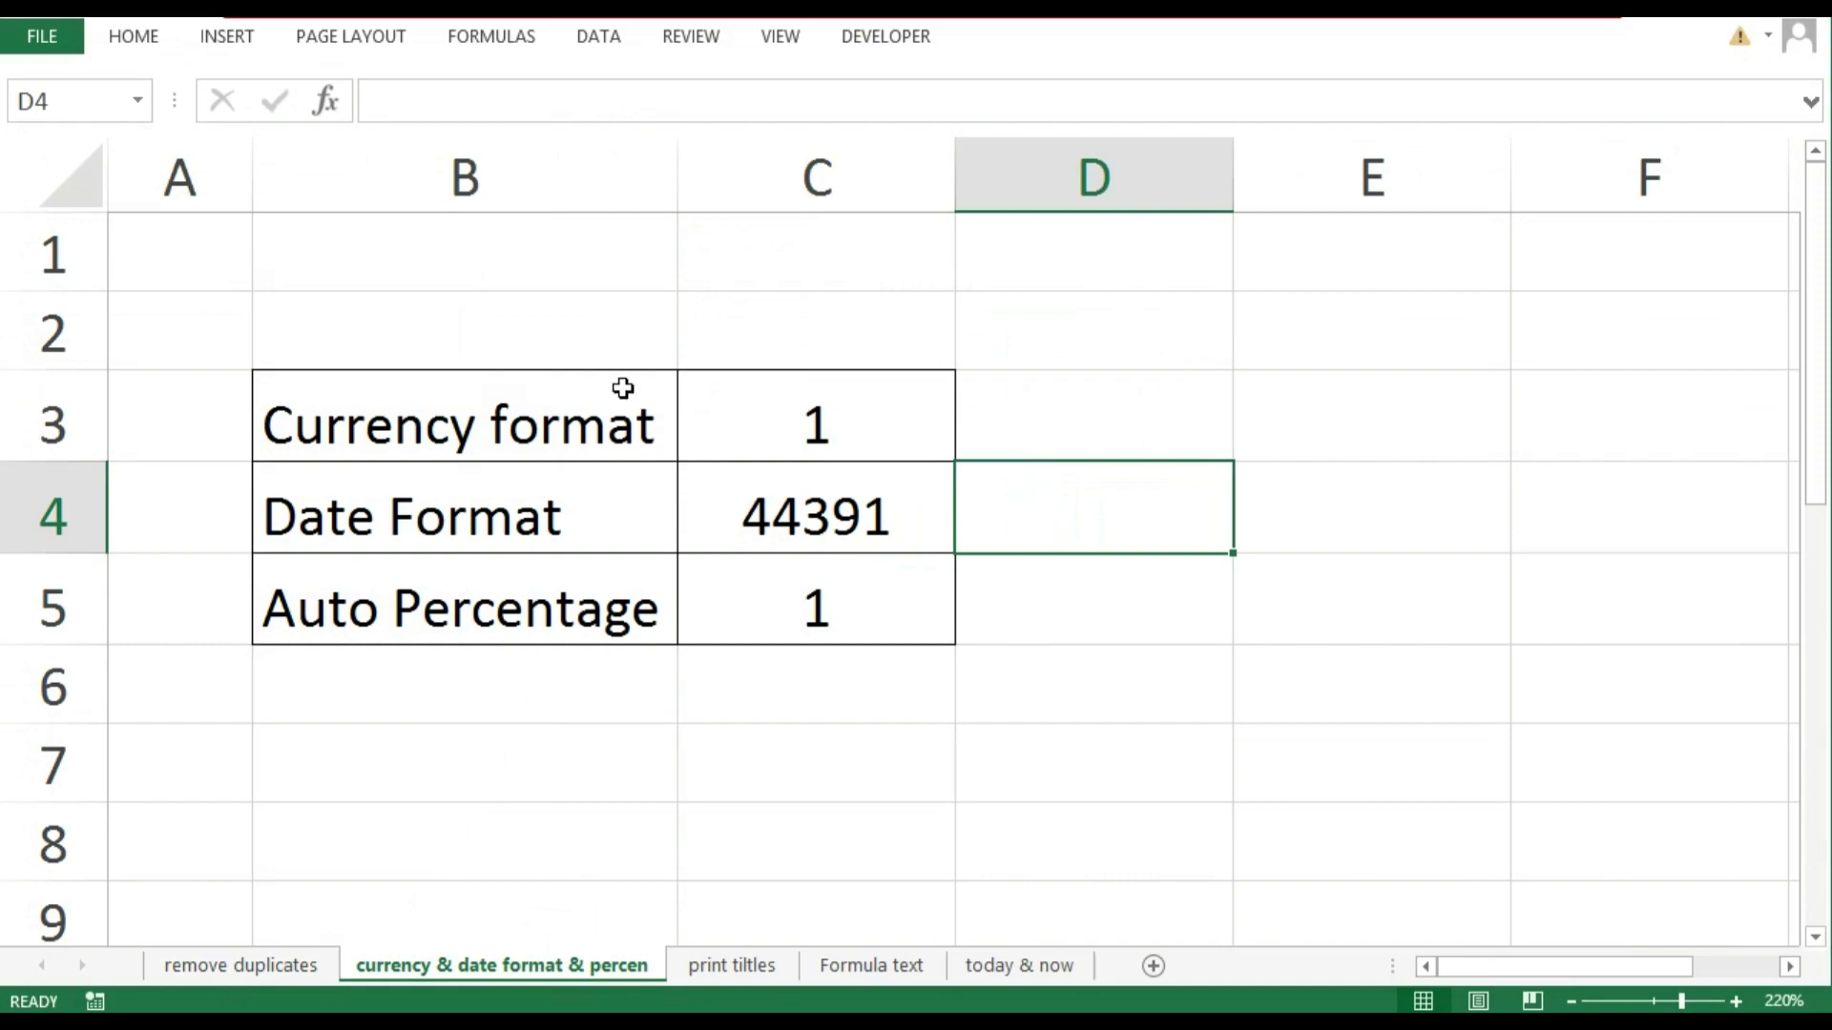
Apply the Currency format to the value 1 in C3 with Ctrl+Shift+4, showing $1.00
left_click_drag(801, 423, 762, 584)
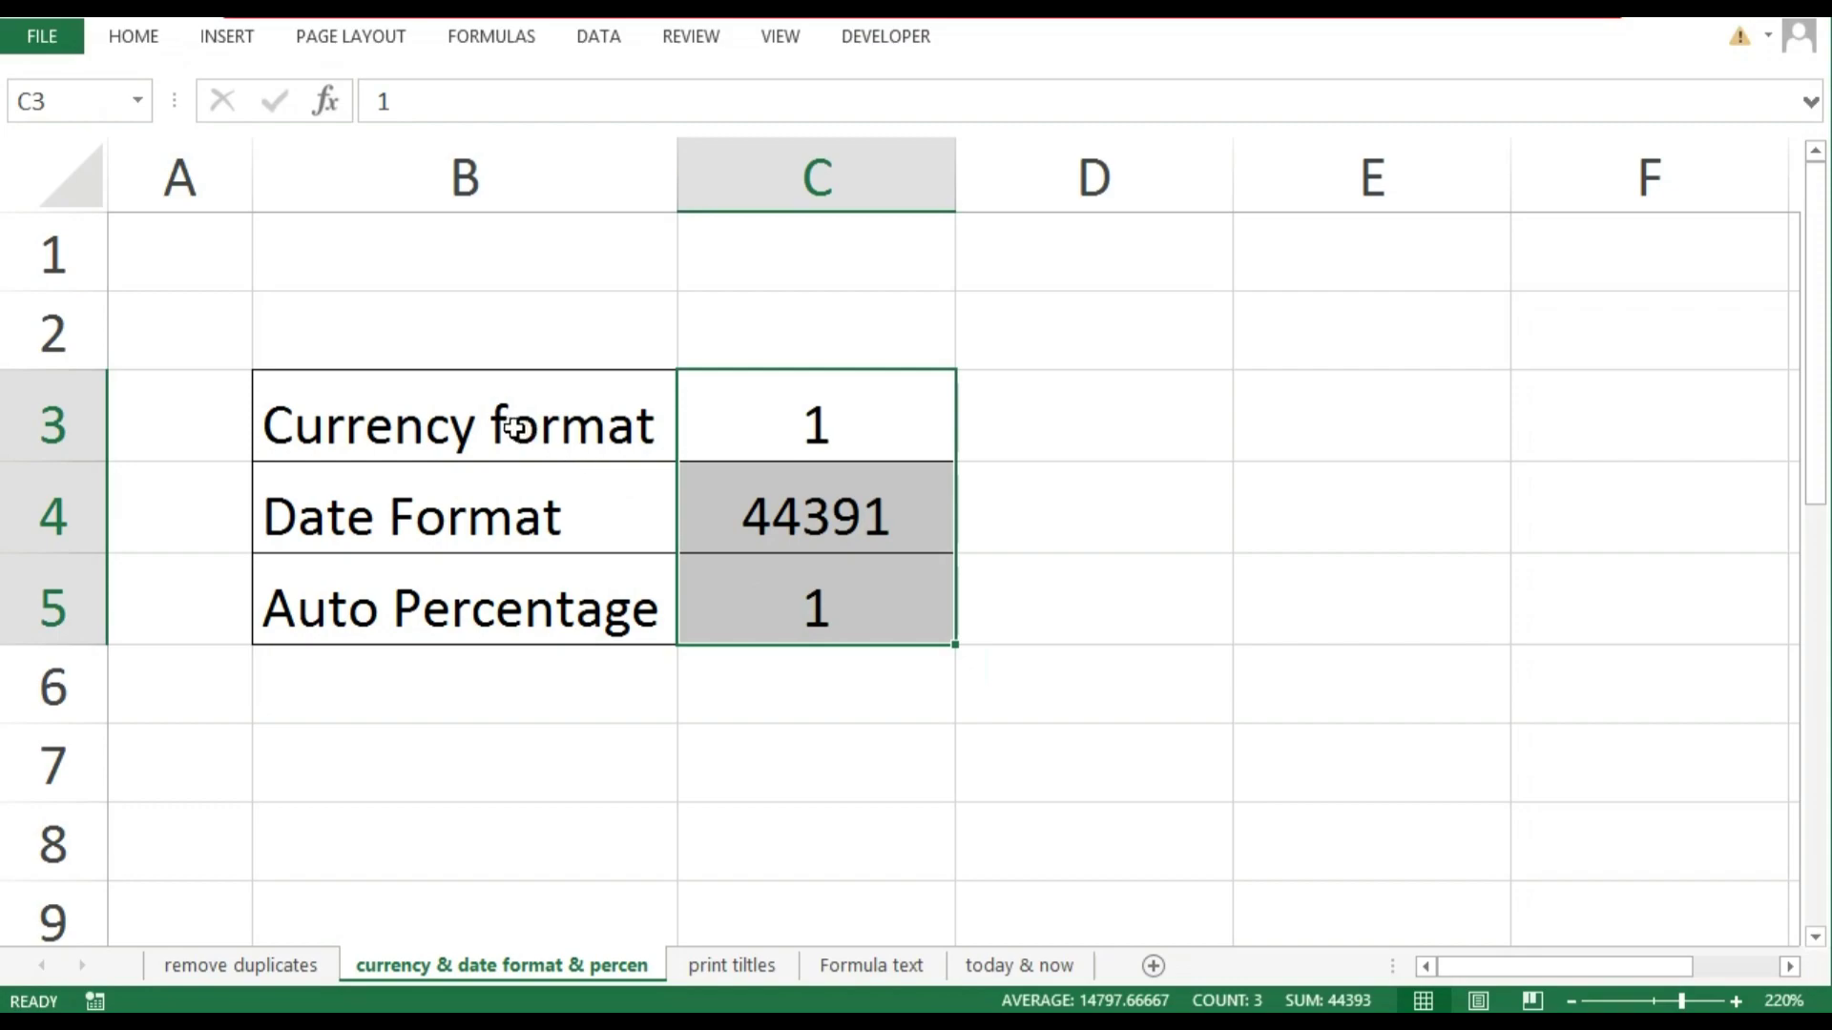
left_click_drag(523, 426, 525, 576)
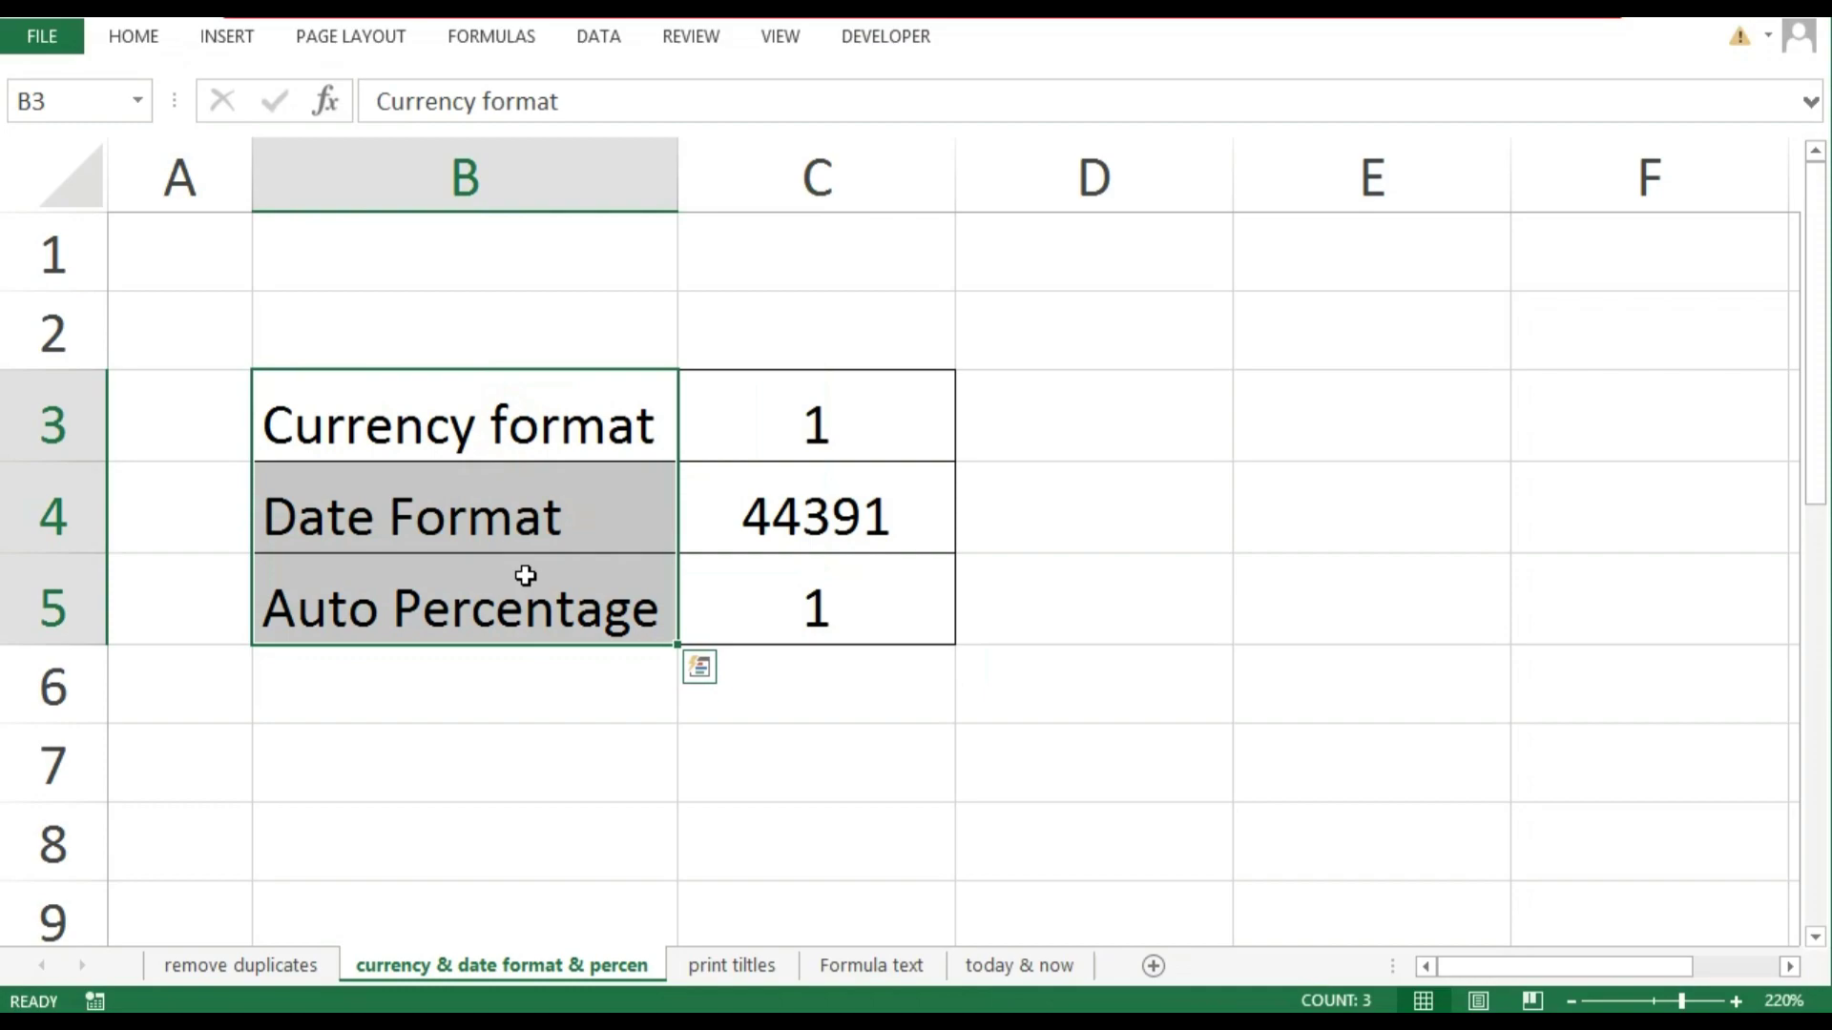
left_click(828, 431)
left_click(463, 421)
left_click(789, 410)
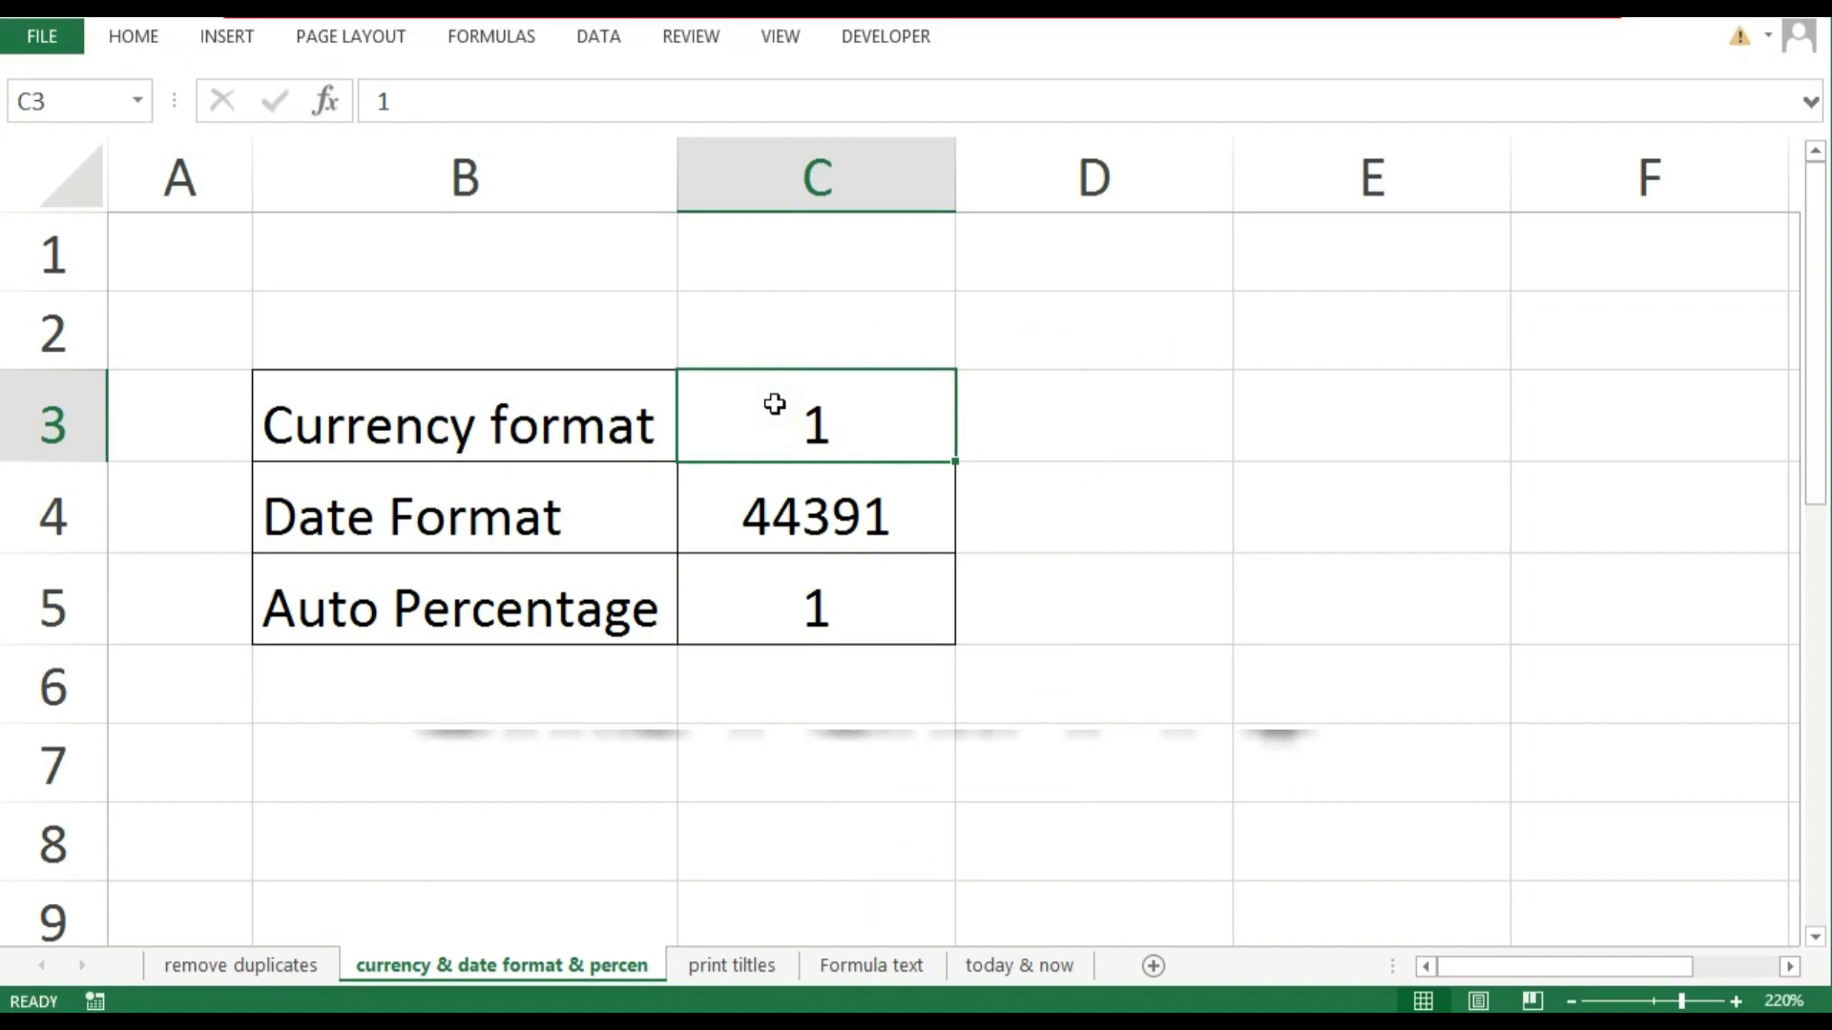
key("ctrl+shift+4")
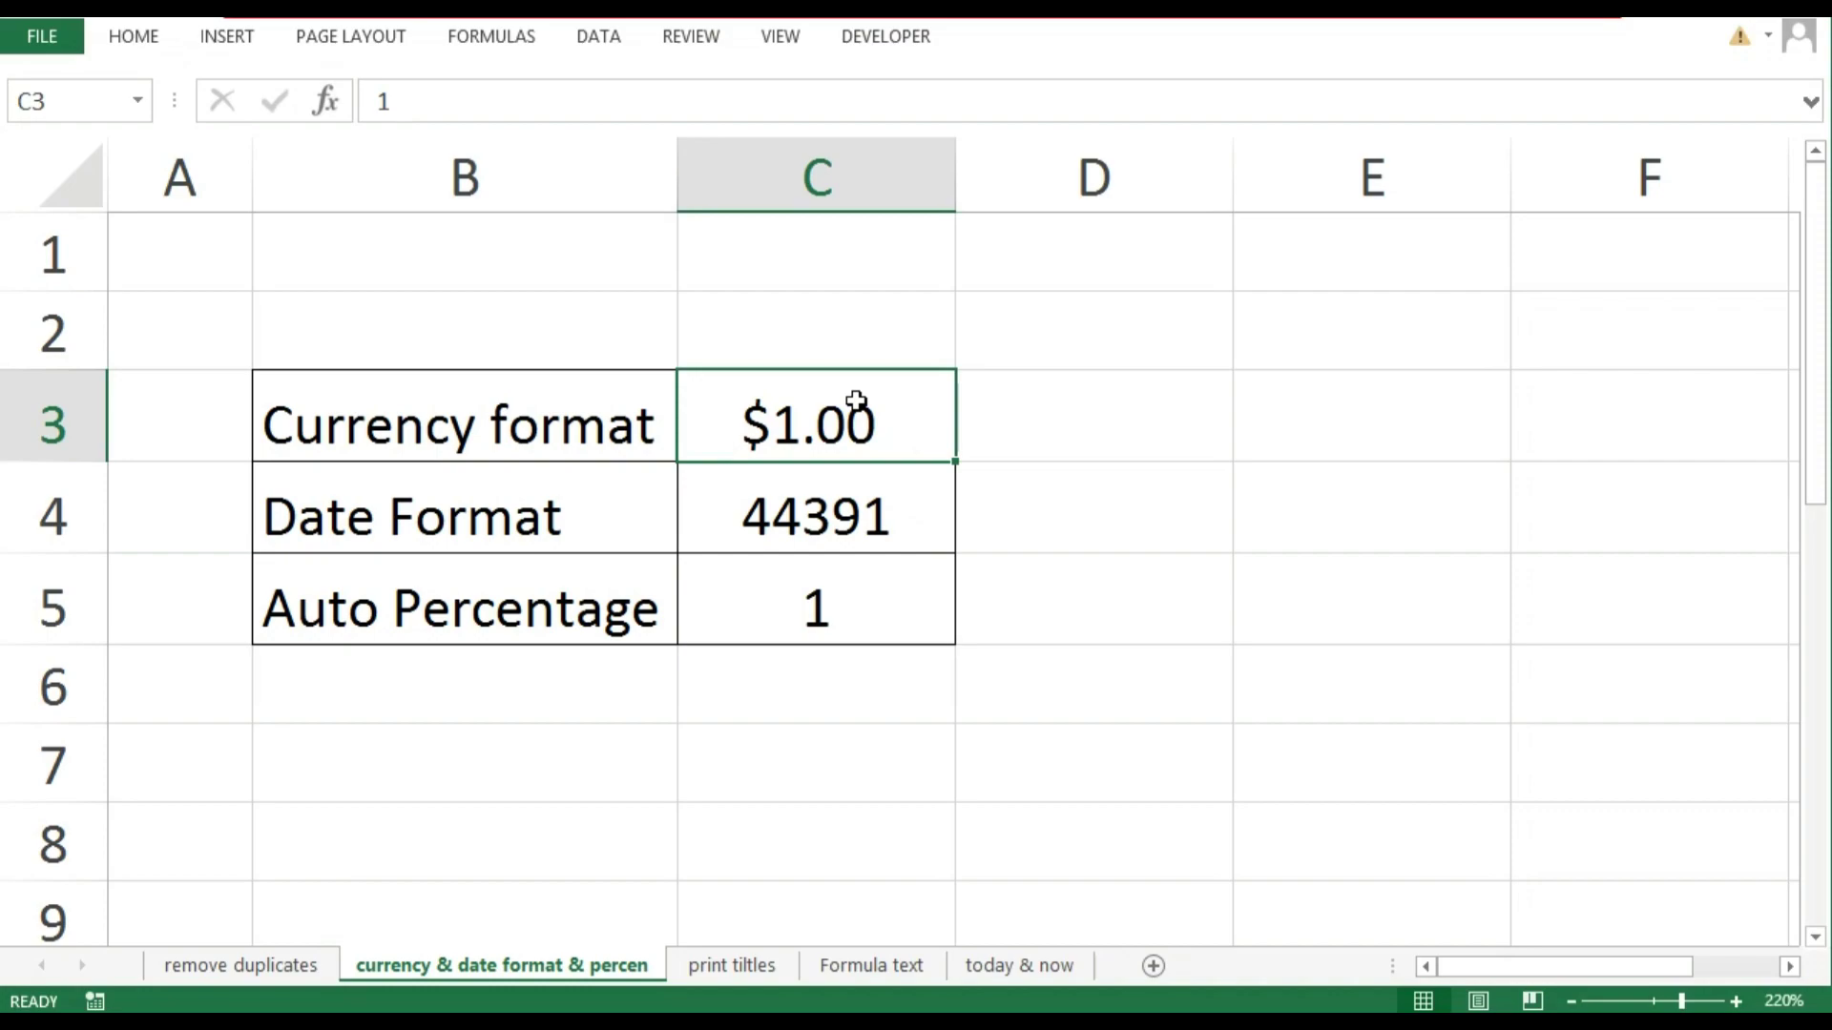
Set C3's currency symbol to ₹ English (India) so it shows ₹ 1.00
right_click(875, 436)
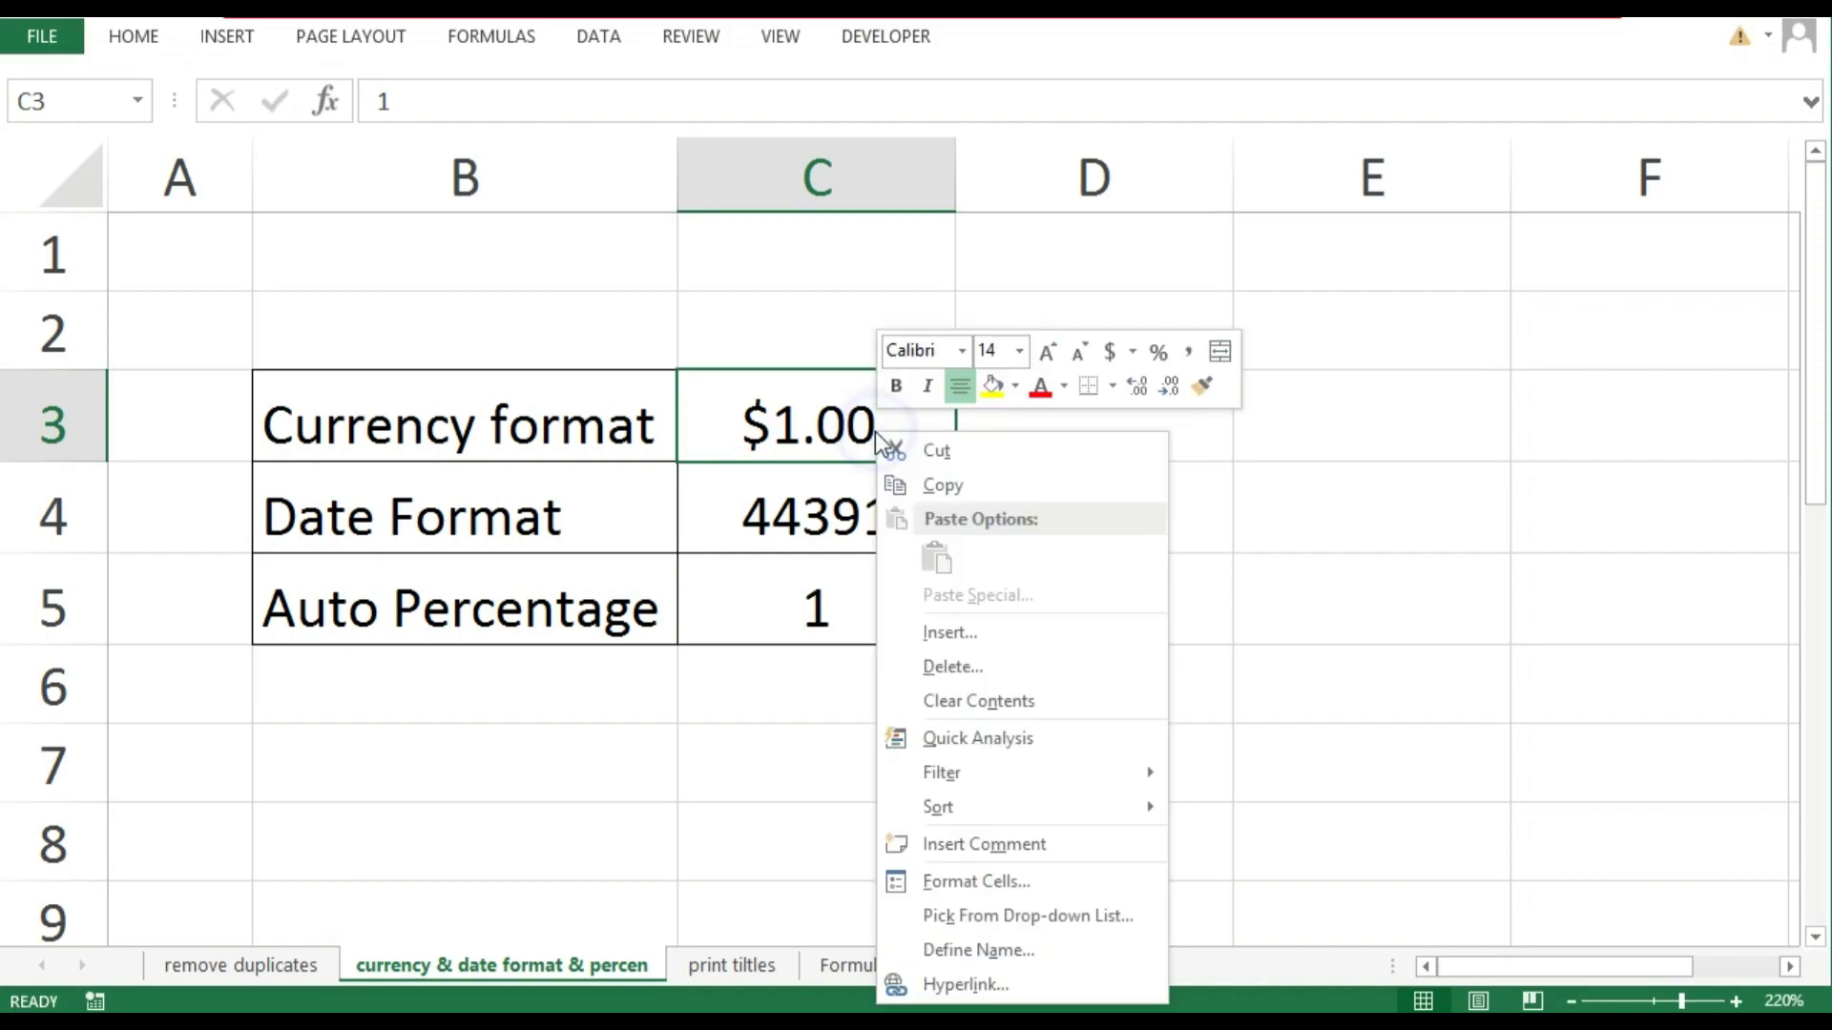
left_click(986, 878)
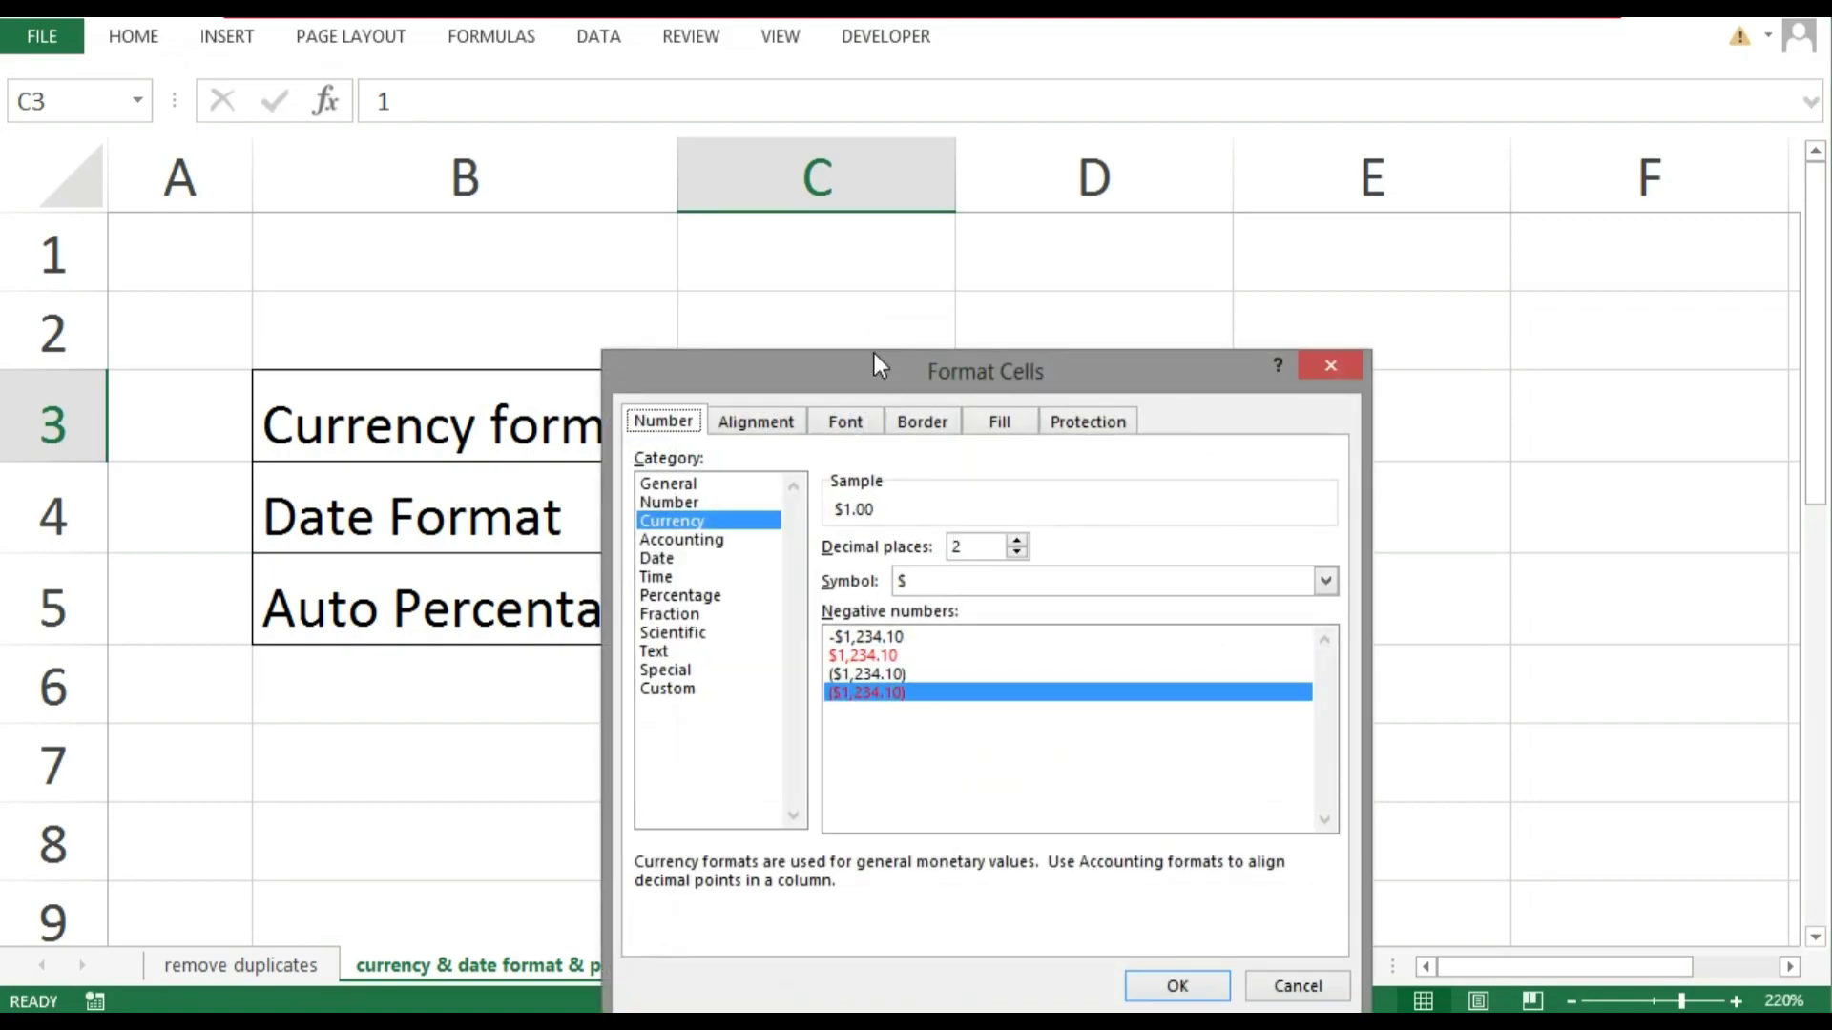
mouse_move(886, 362)
left_mouse_down()
mouse_move(1074, 155)
mouse_move(1140, 172)
left_mouse_up()
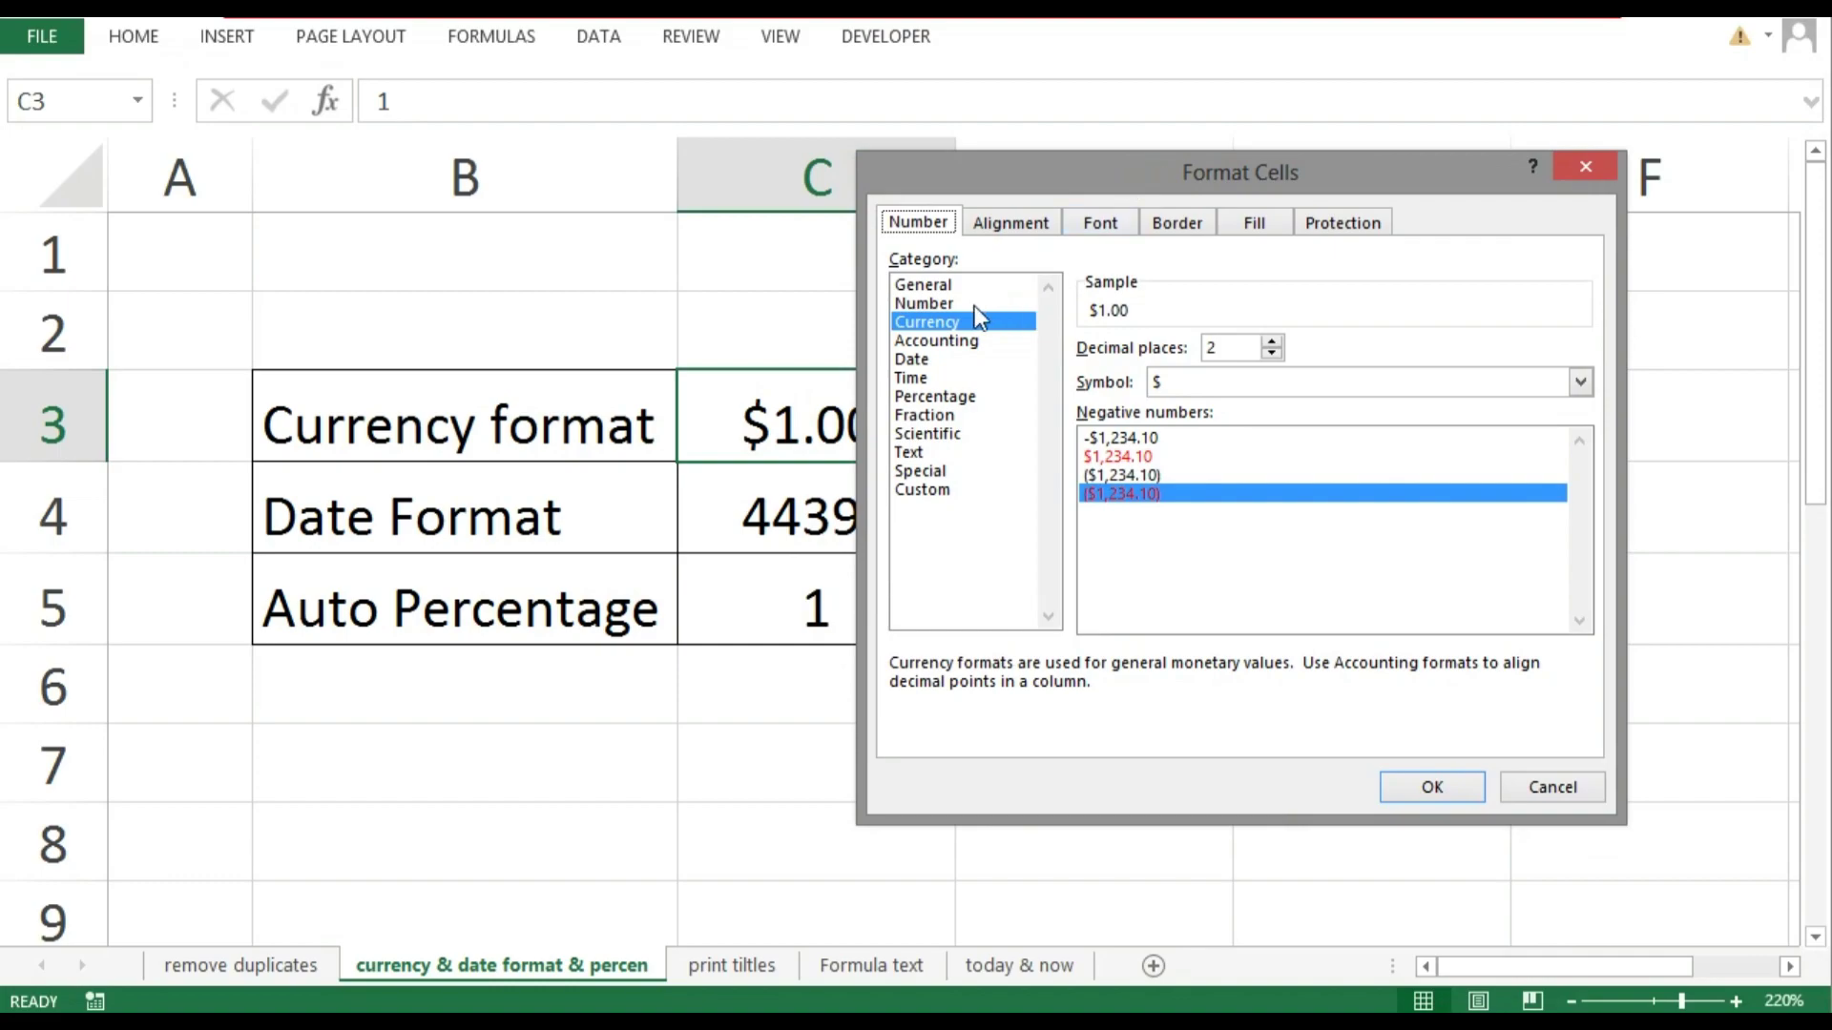
left_click(949, 318)
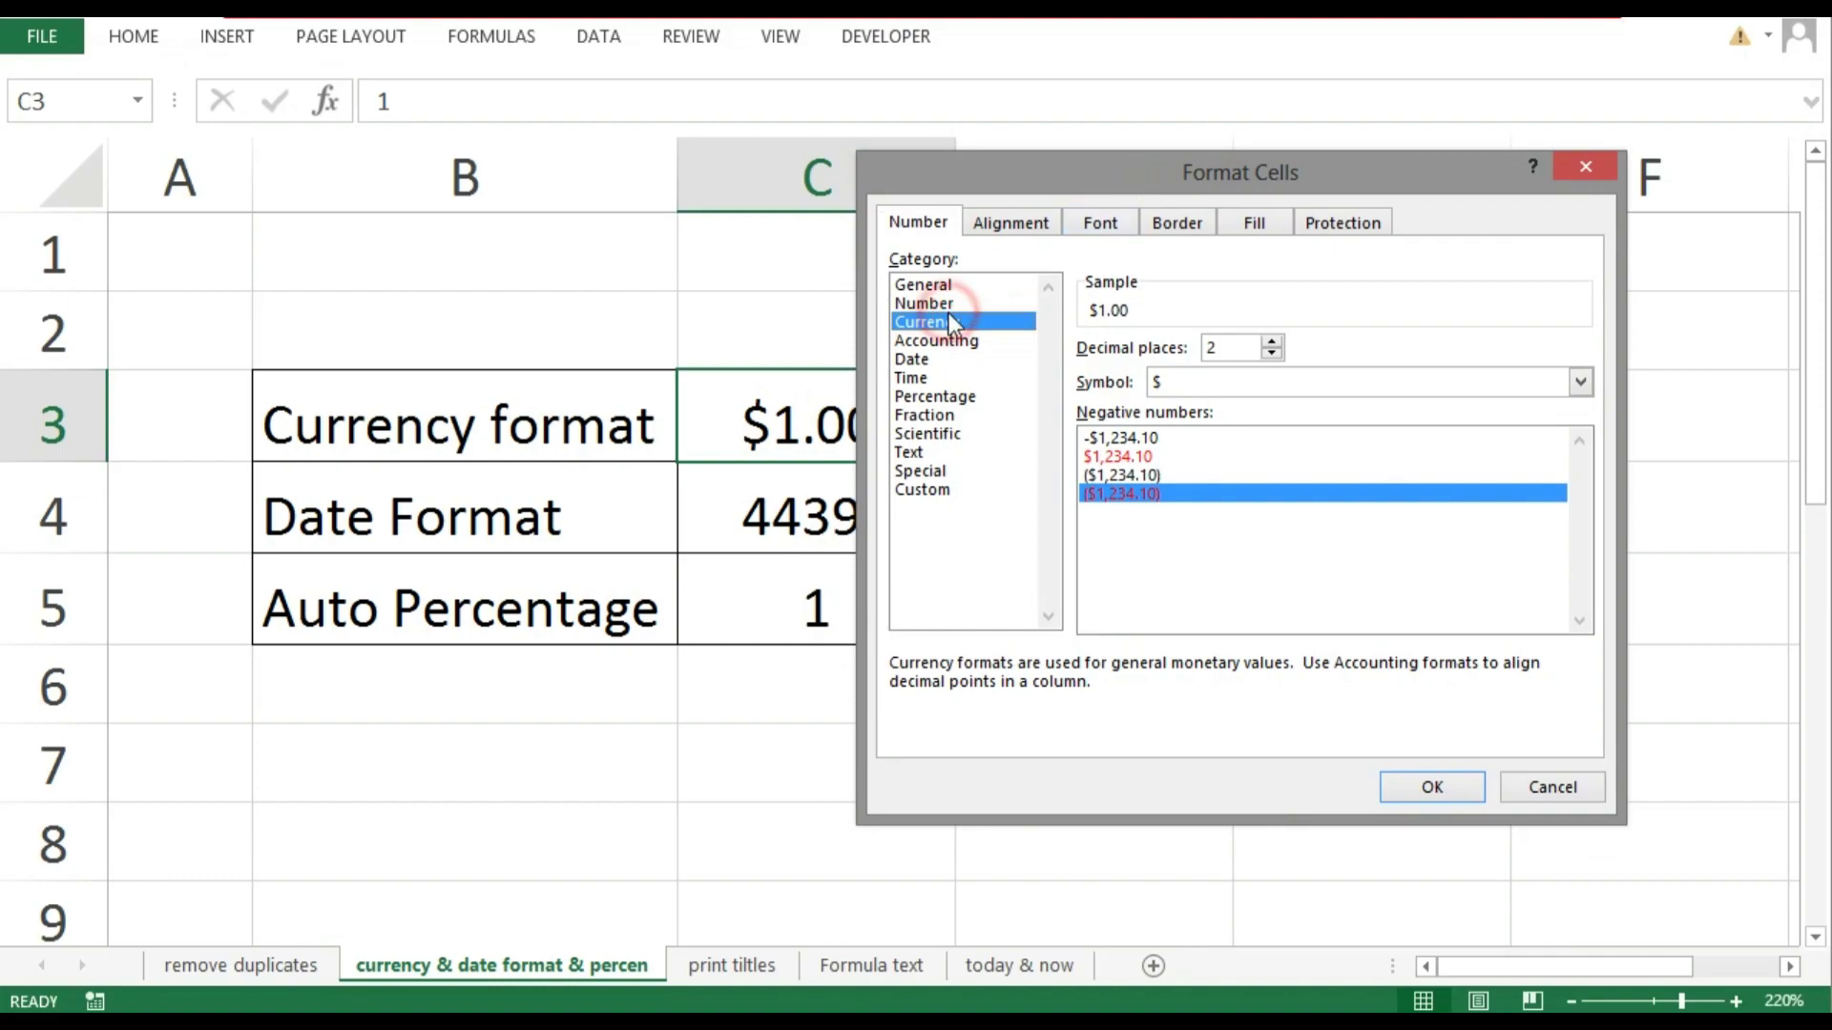
left_click(1547, 383)
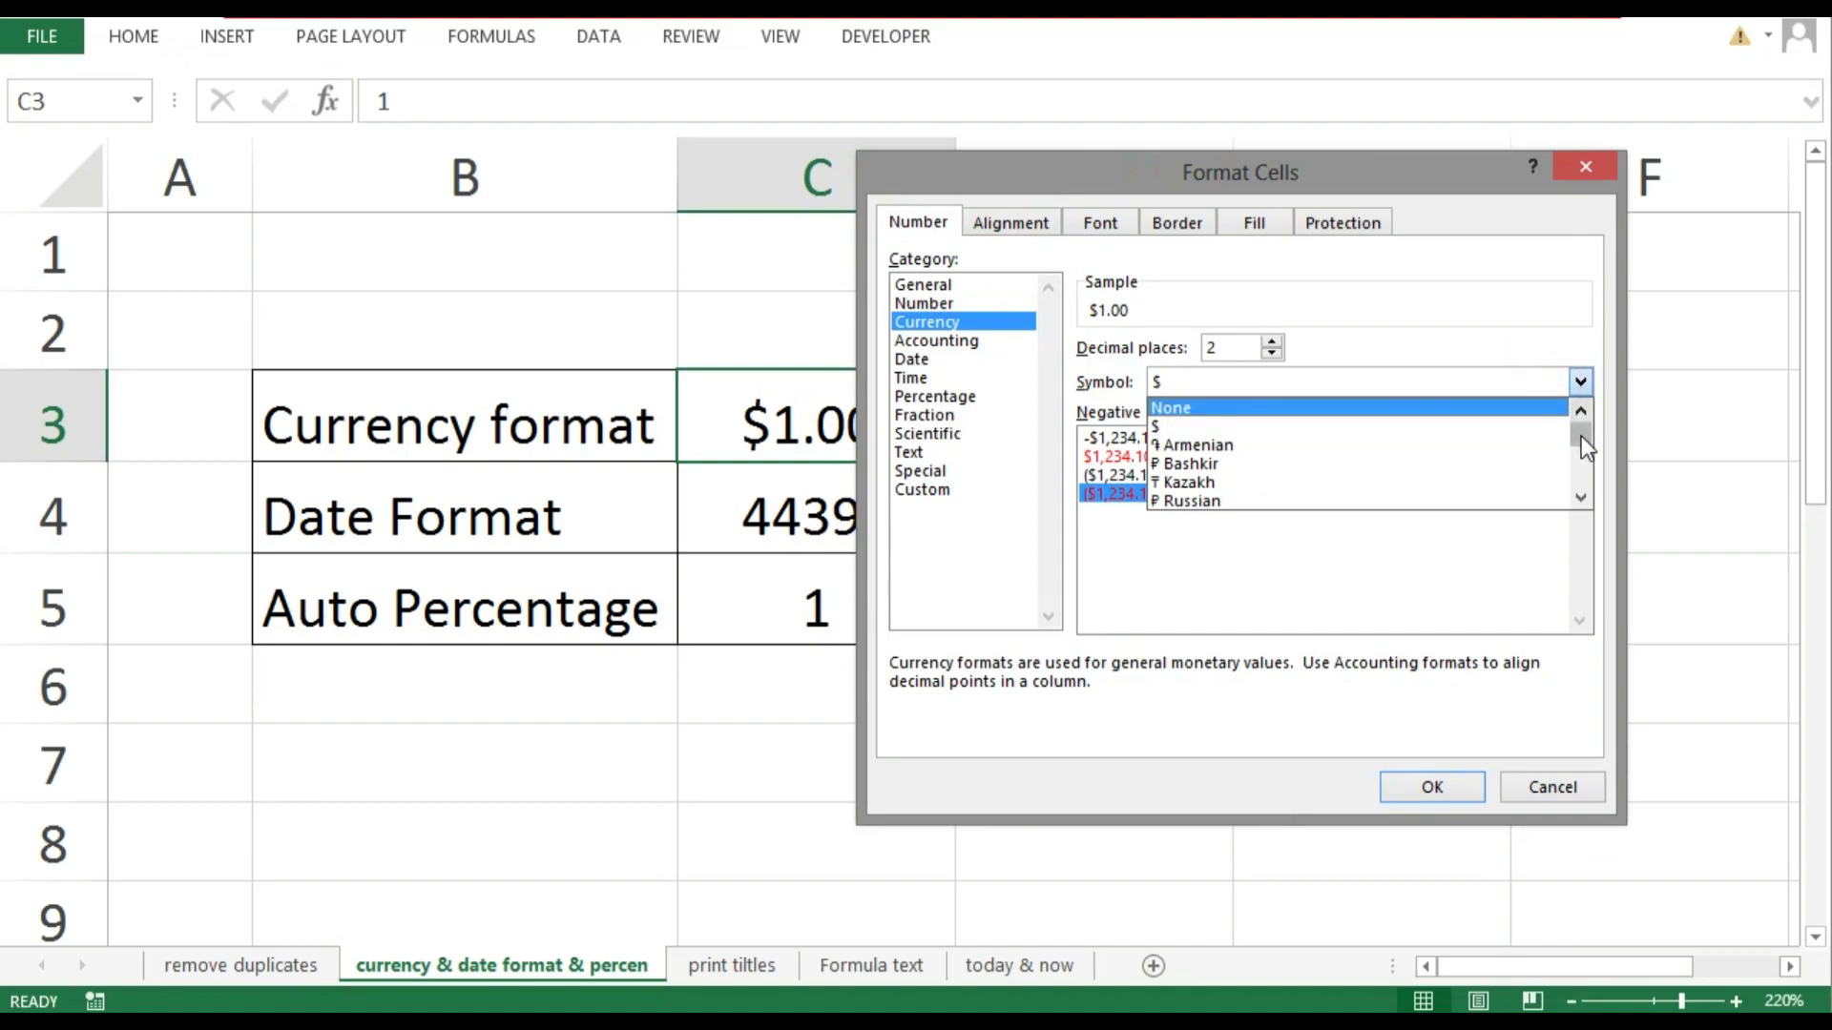
left_click_drag(1582, 437, 1584, 449)
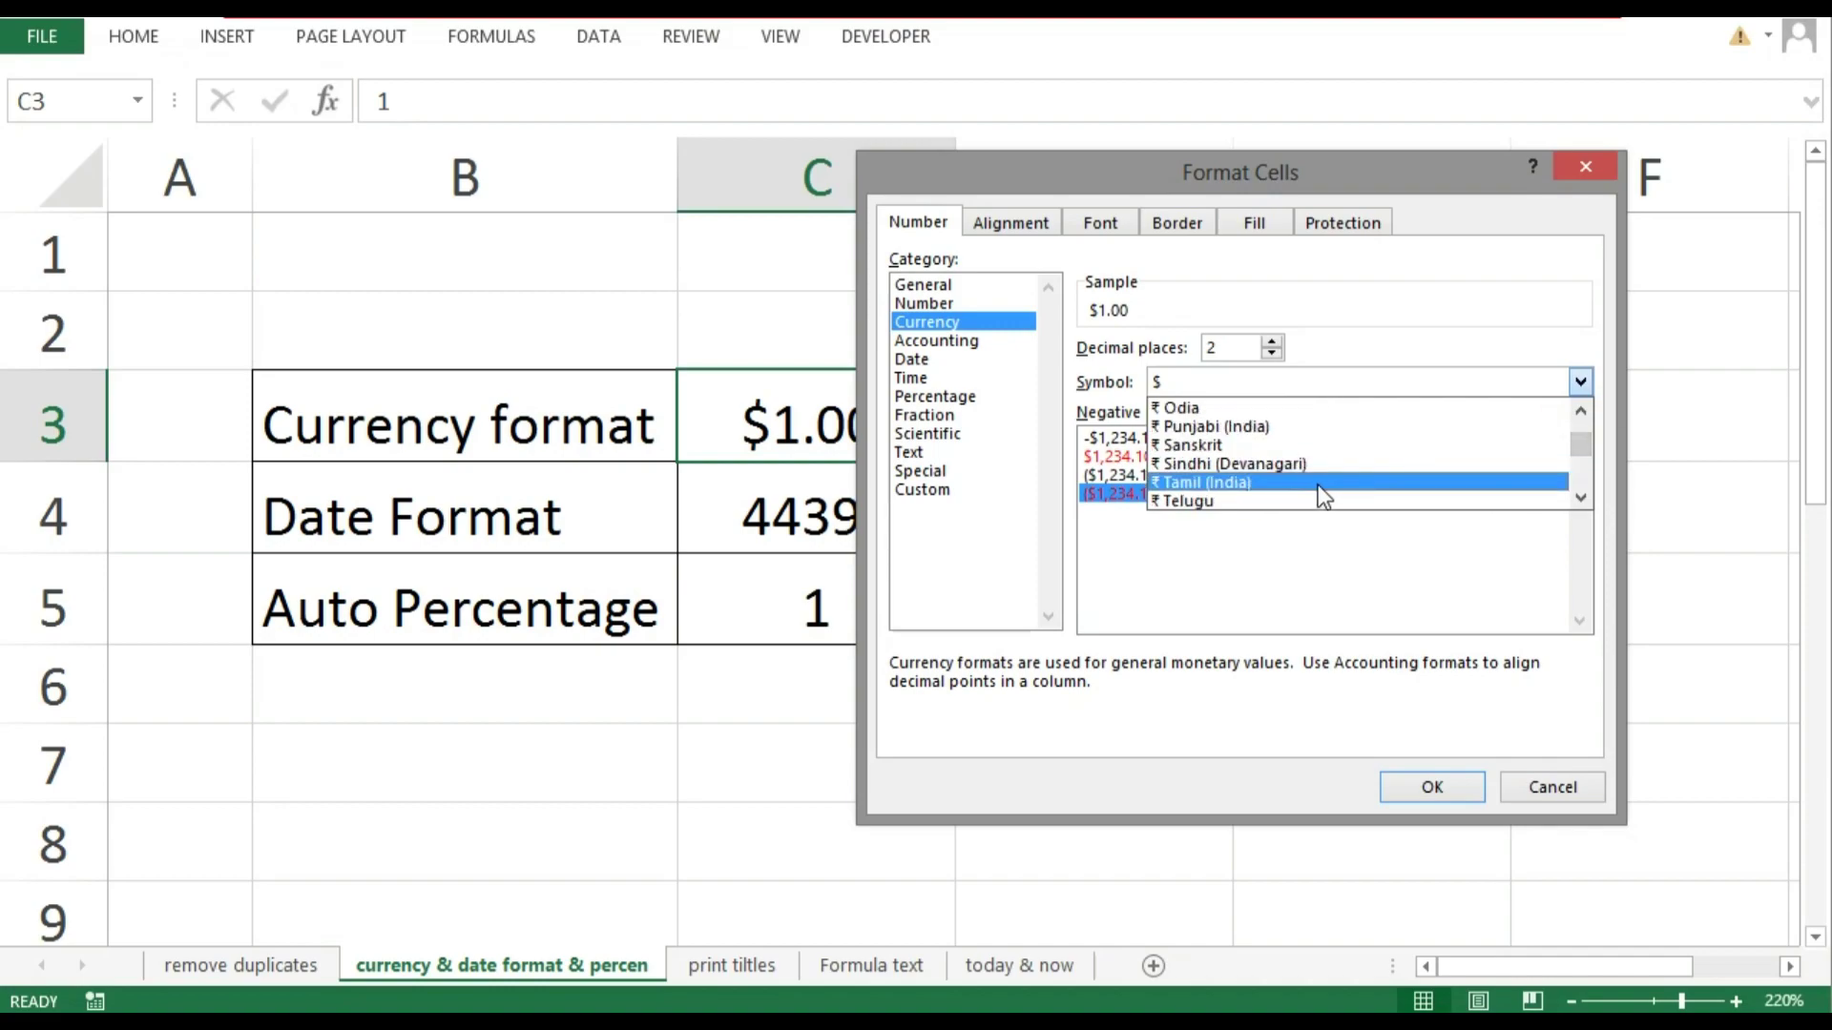
key("Up")
key("Up")
key("Up")
key("Up")
key("Up")
key("Up")
key("Up")
key("Up")
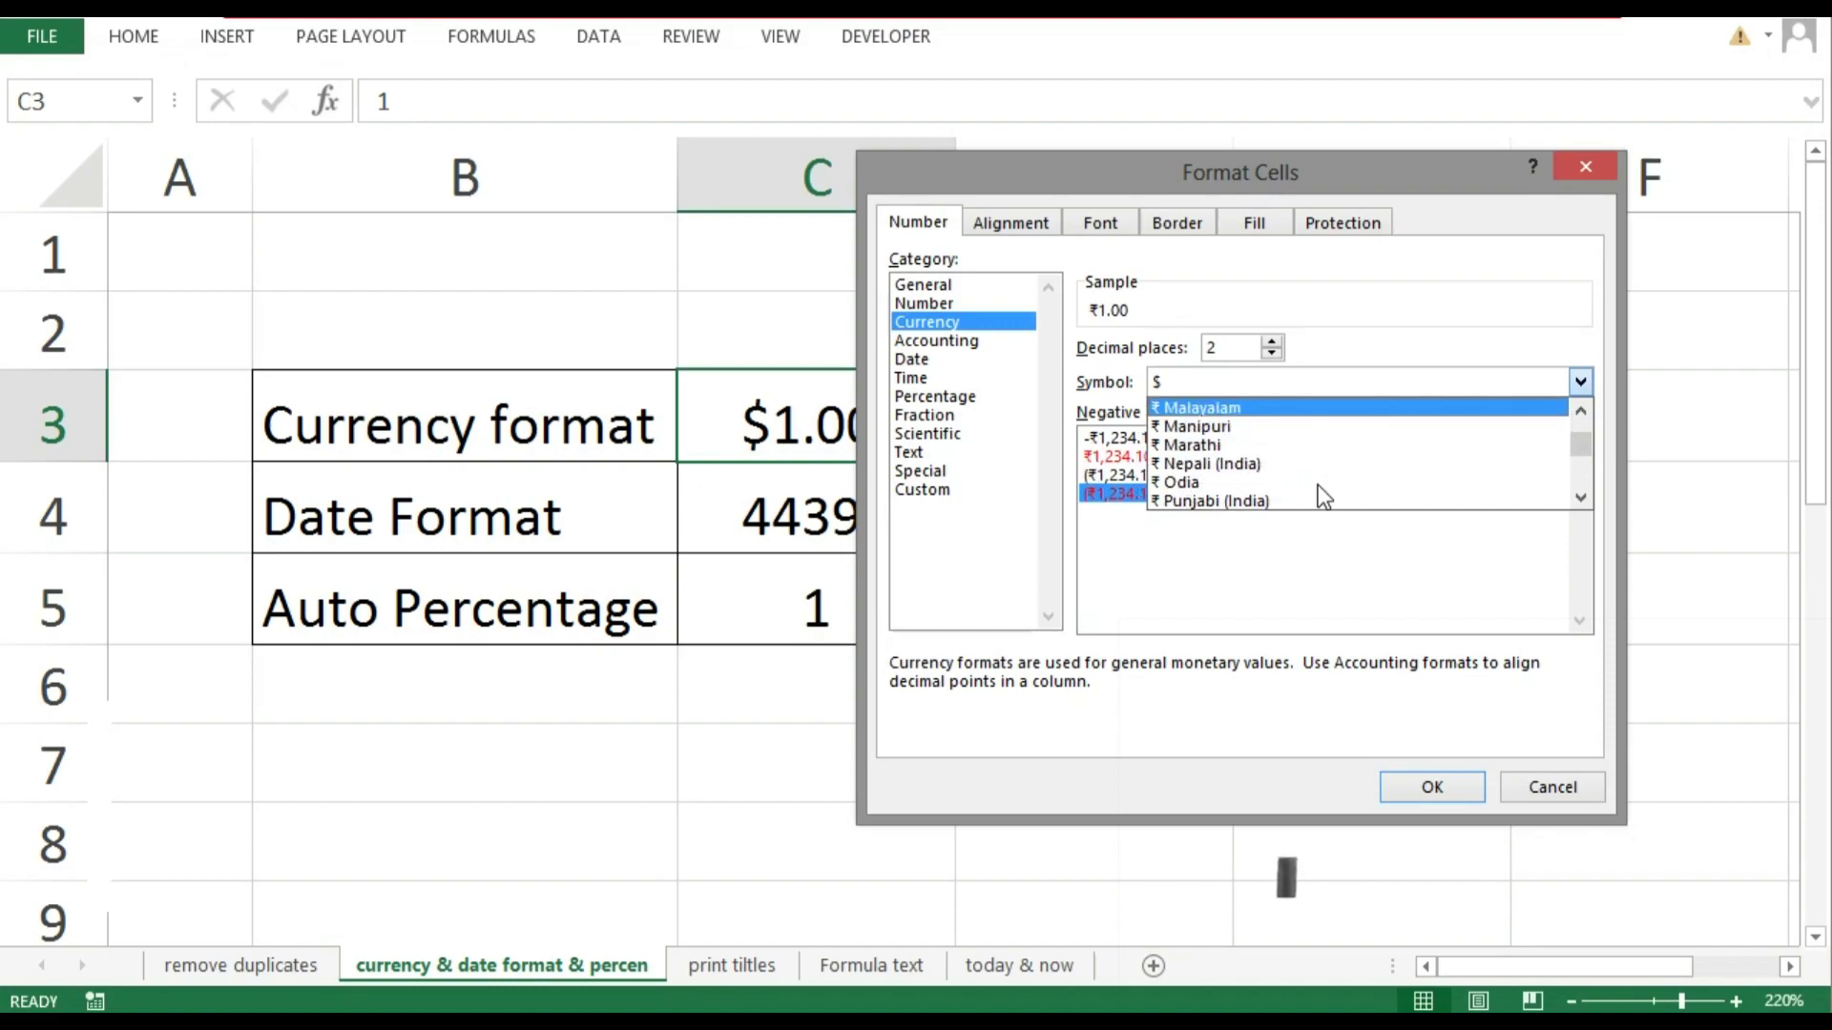
key("Up")
key("Up")
key("Up")
key("Up")
key("Up")
key("Up")
key("Down")
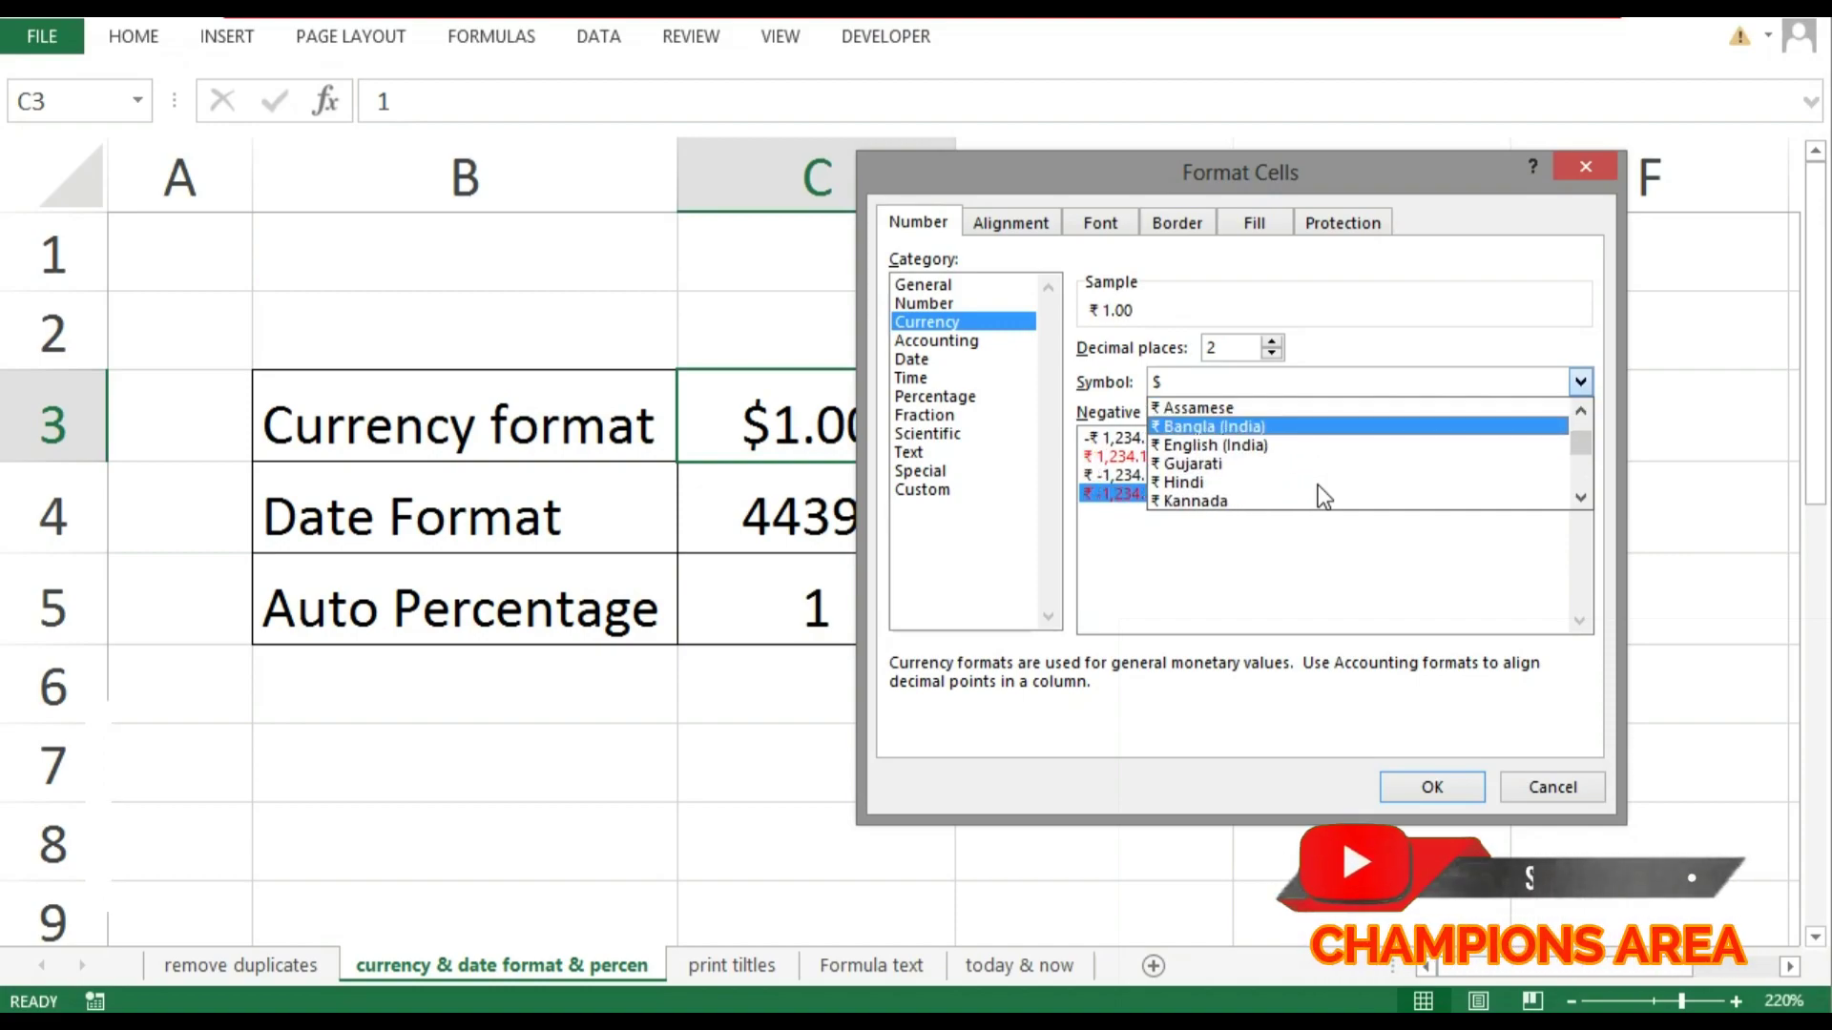
key("Down")
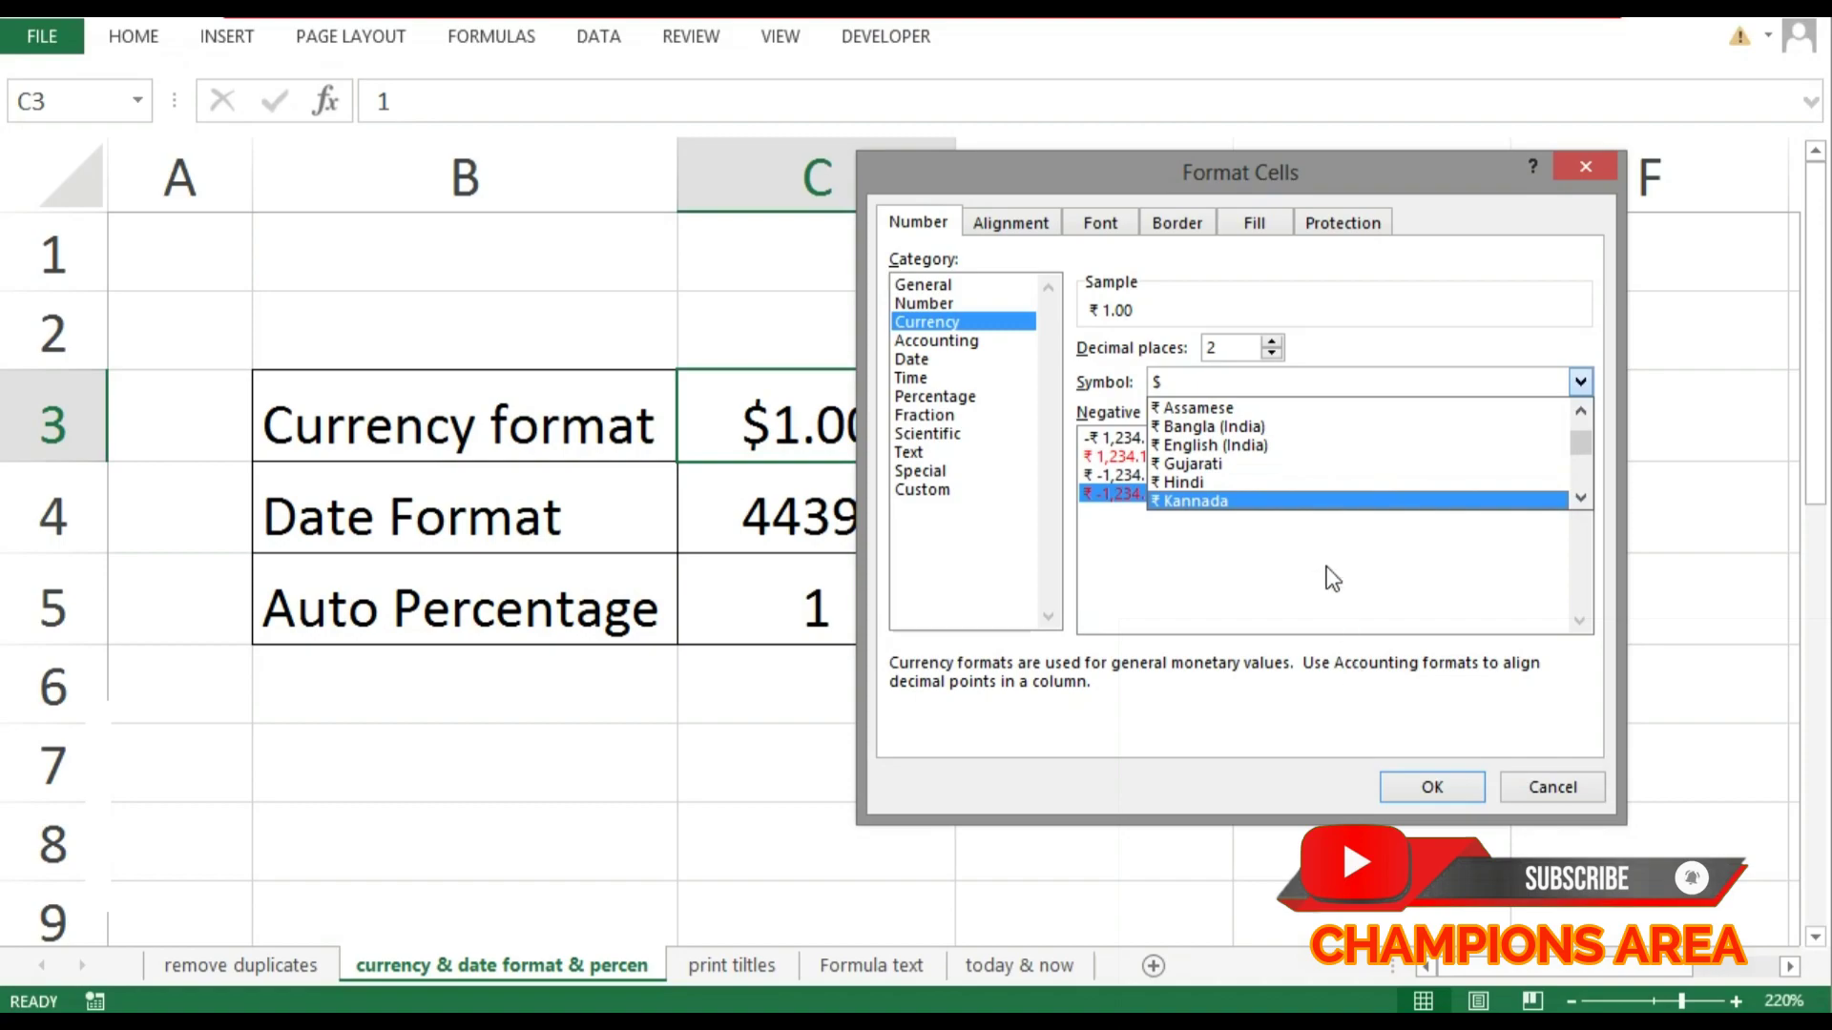
left_click(1269, 447)
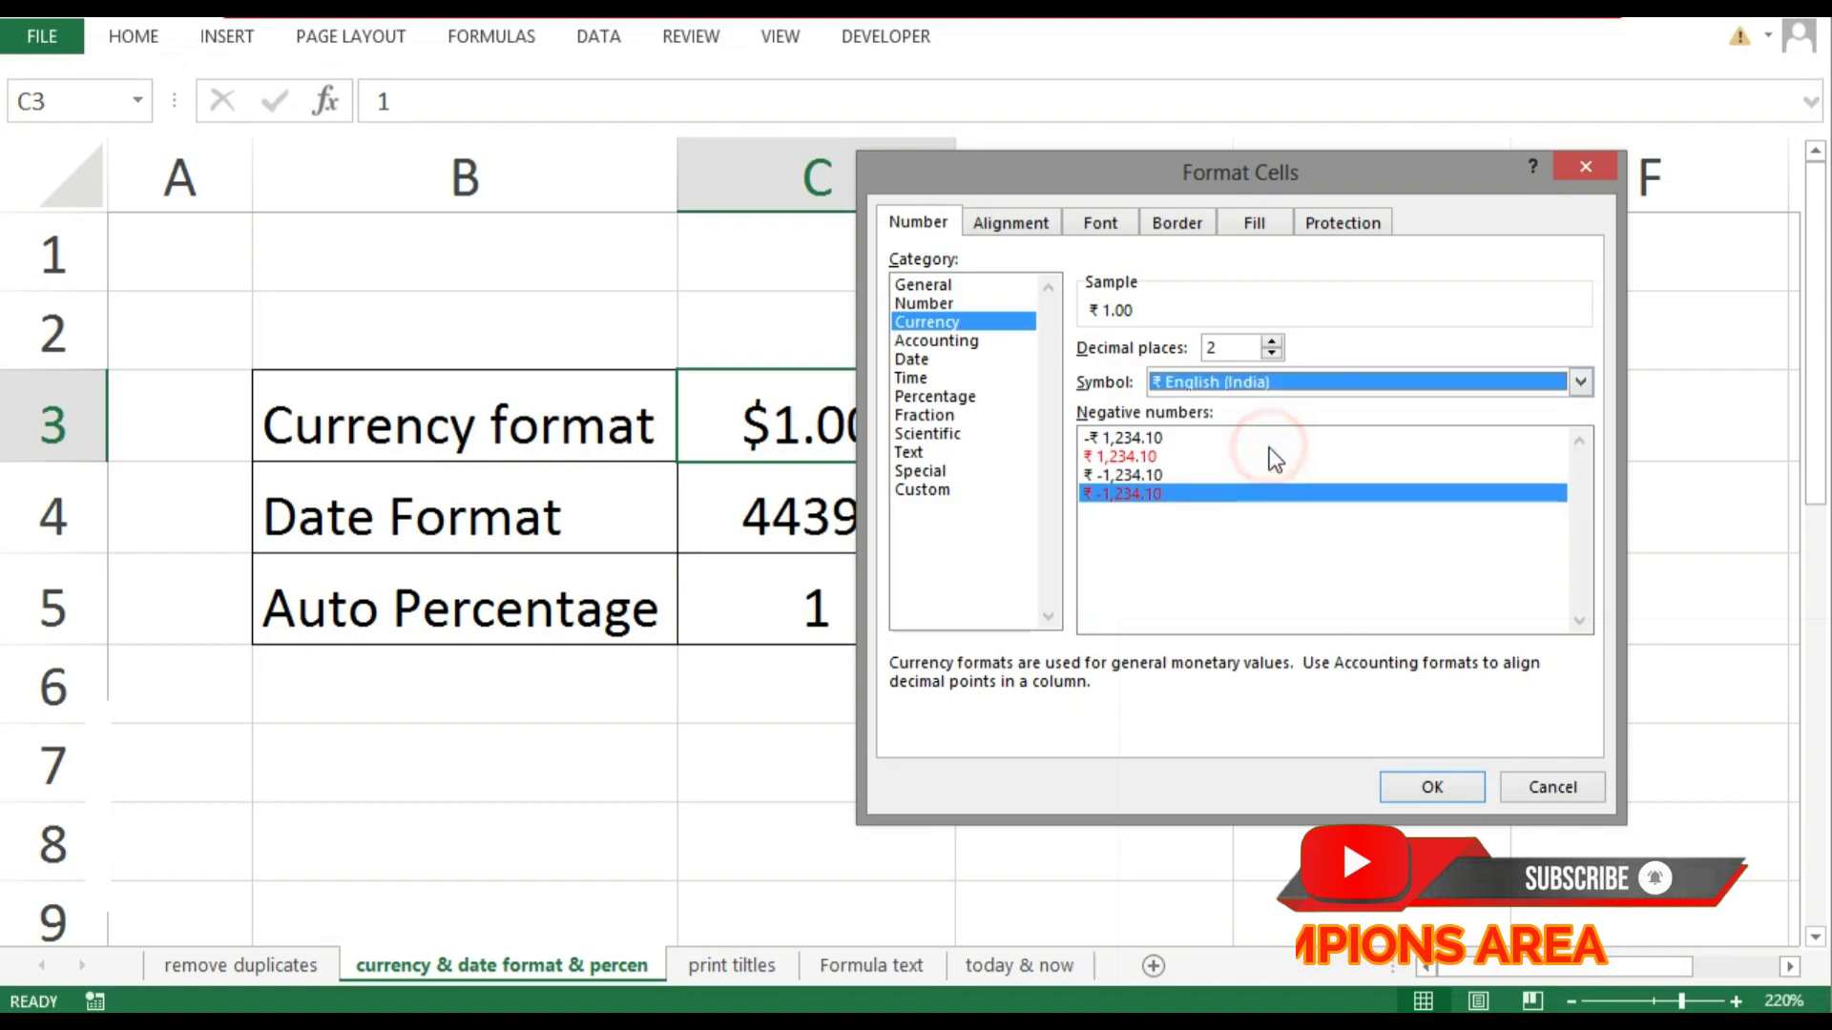
left_click(1441, 788)
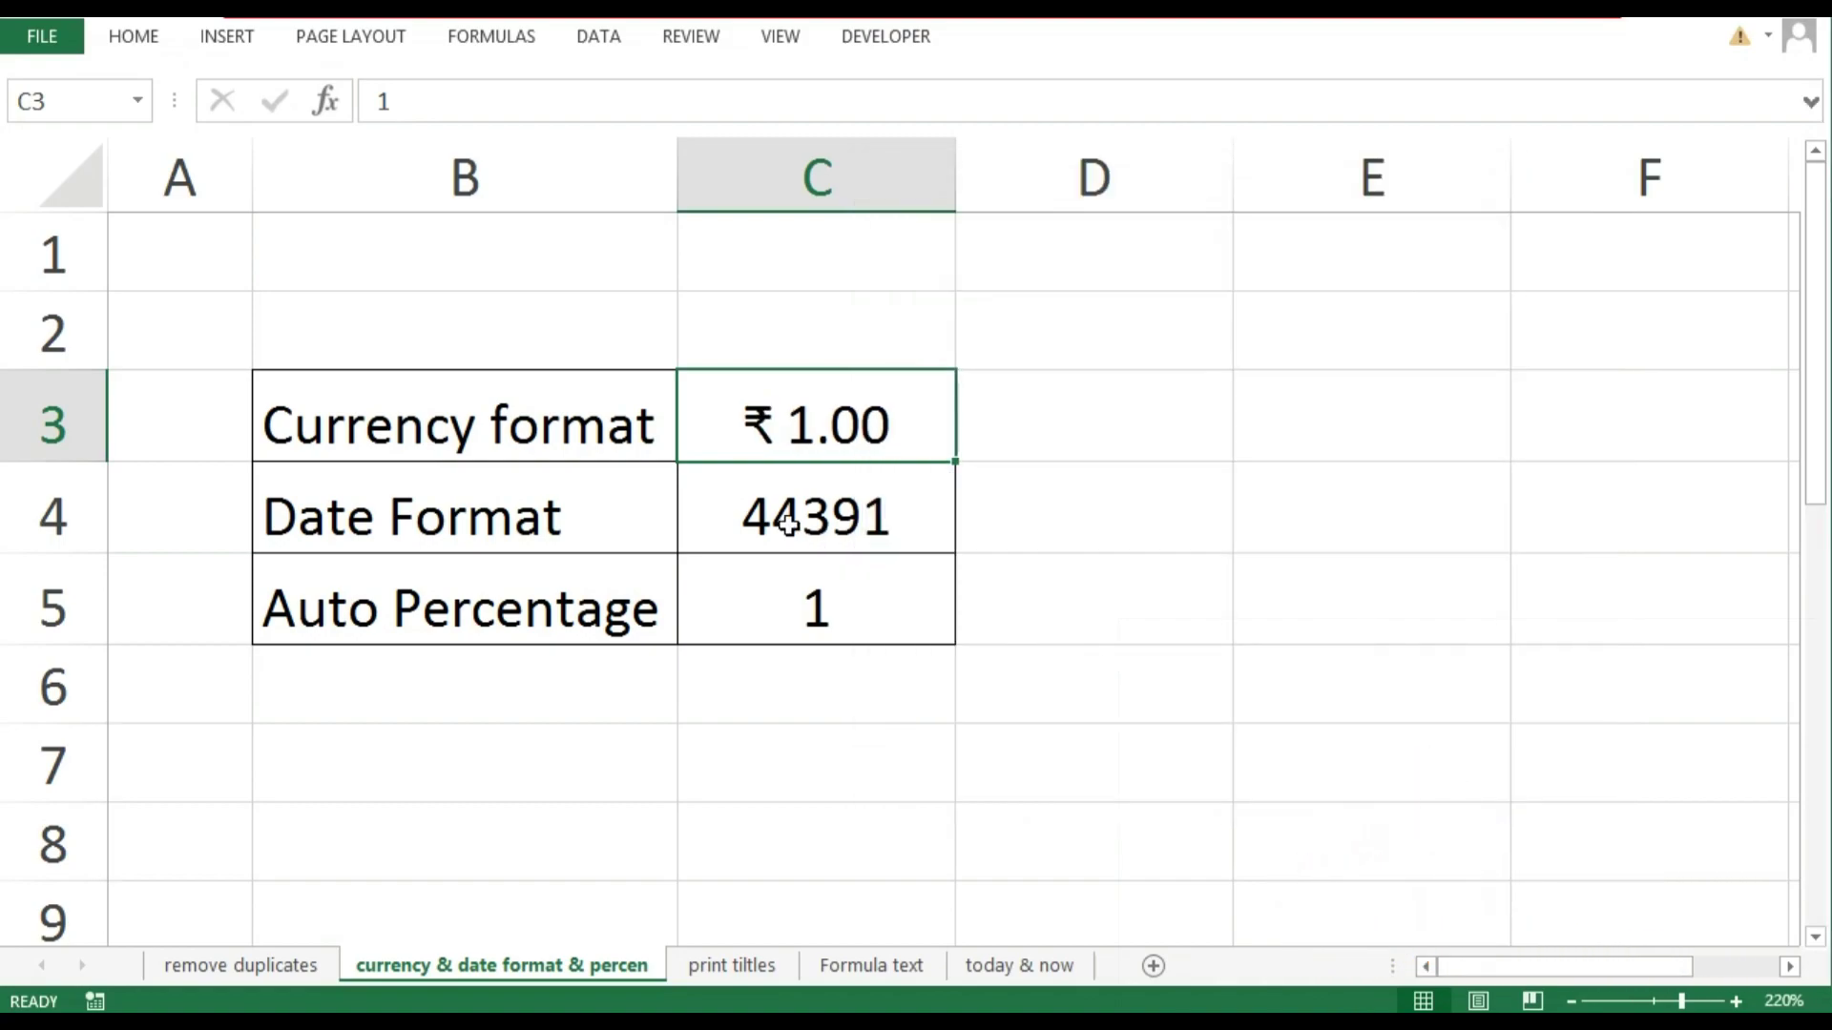
left_click(776, 440)
left_click(830, 541)
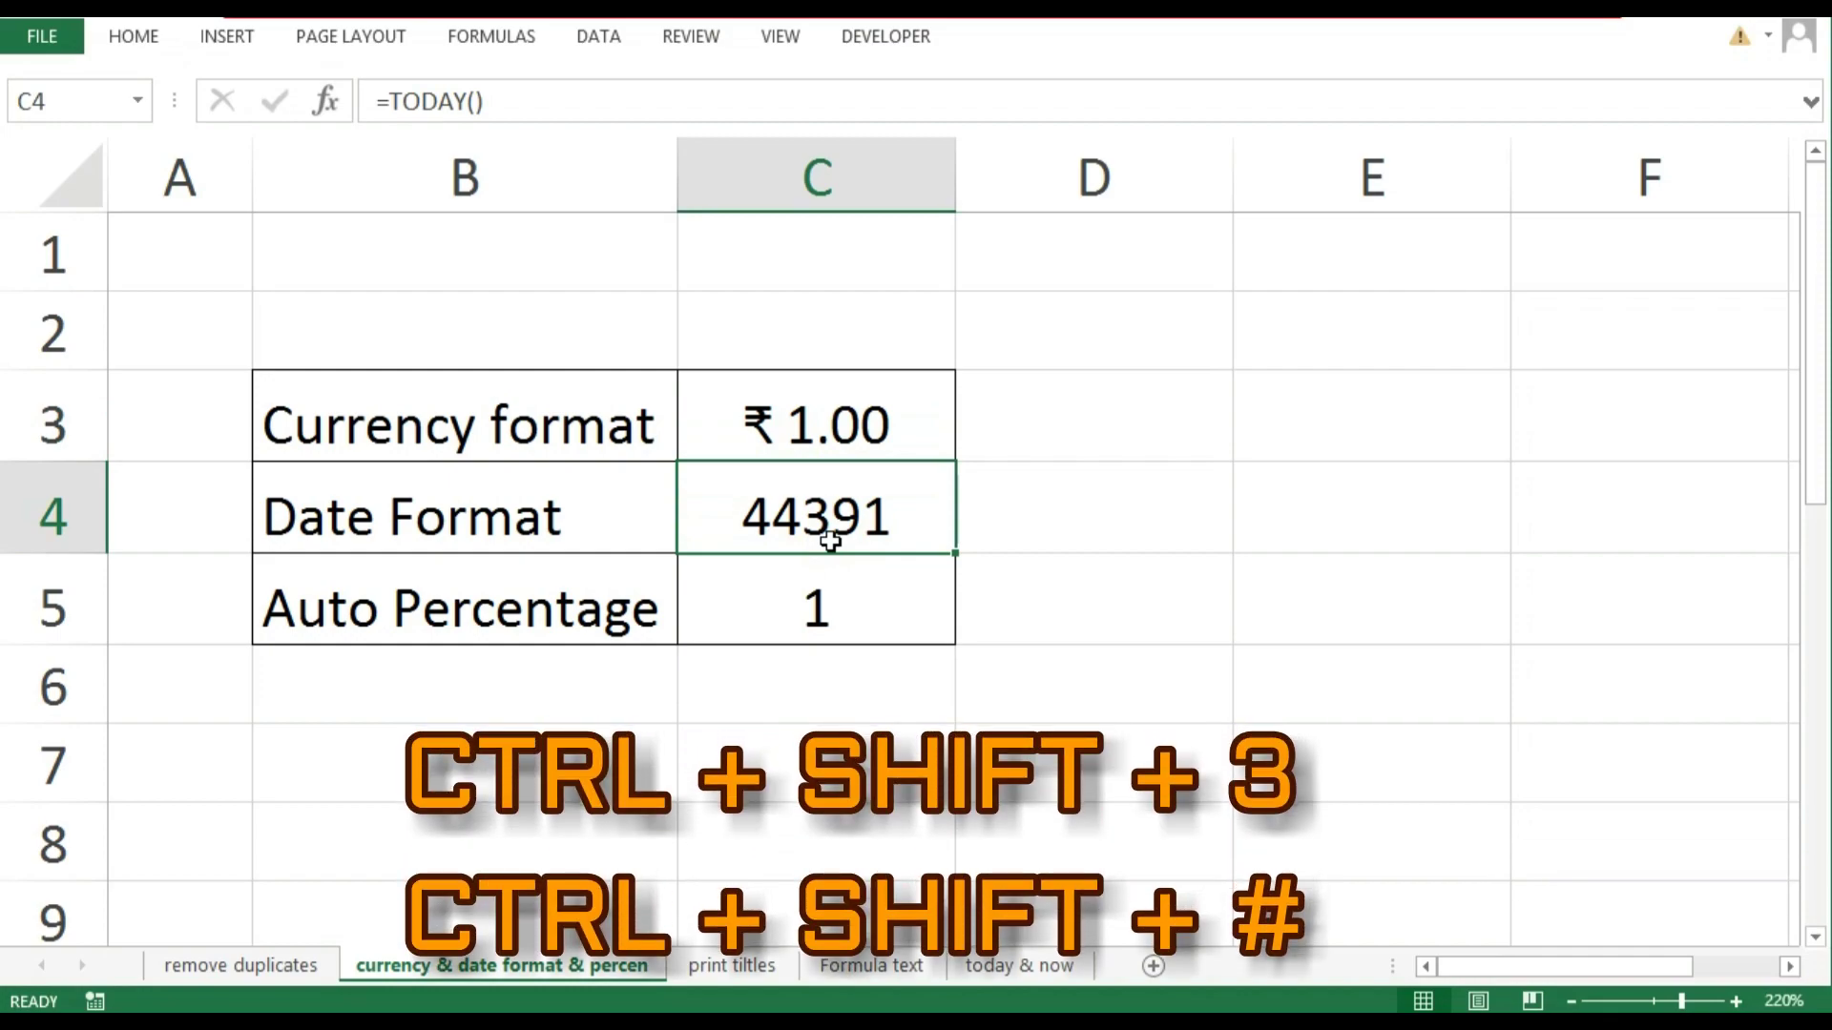
Apply the date format to C4 so =TODAY() displays 14-Jul-21
key("ctrl+shift+numbersign")
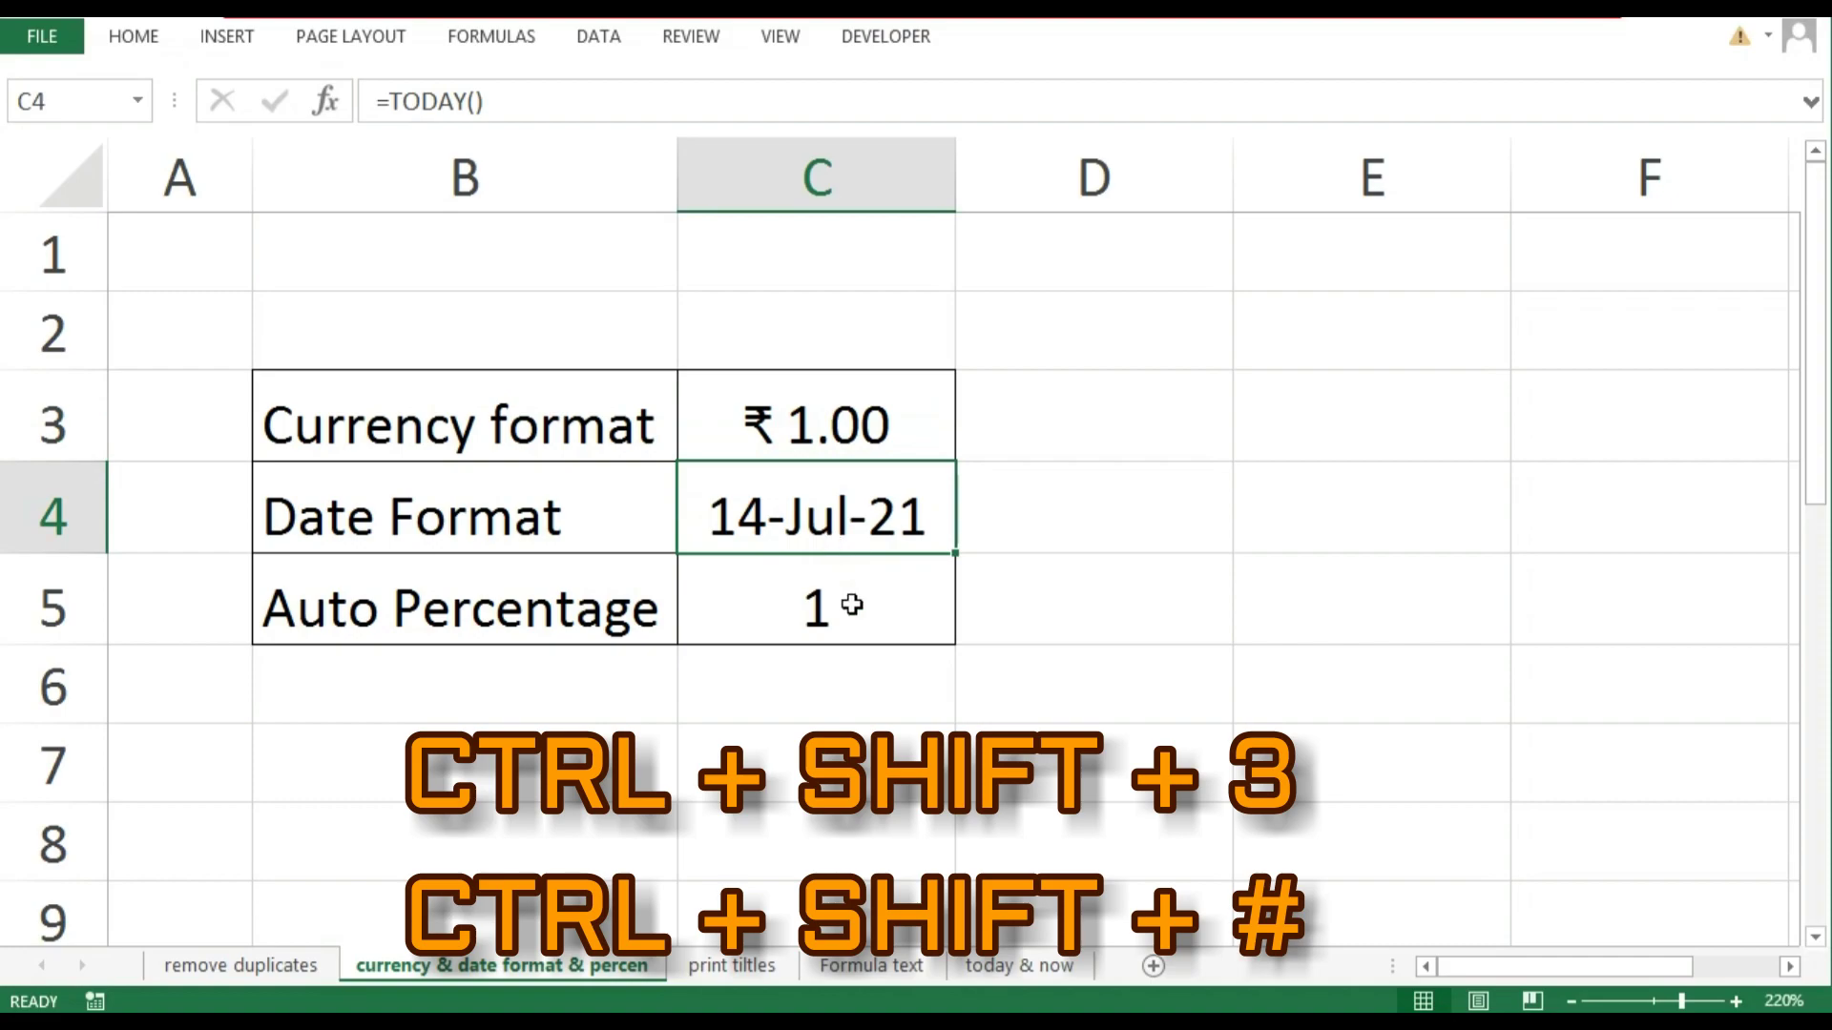
left_click(851, 605)
left_click(831, 493)
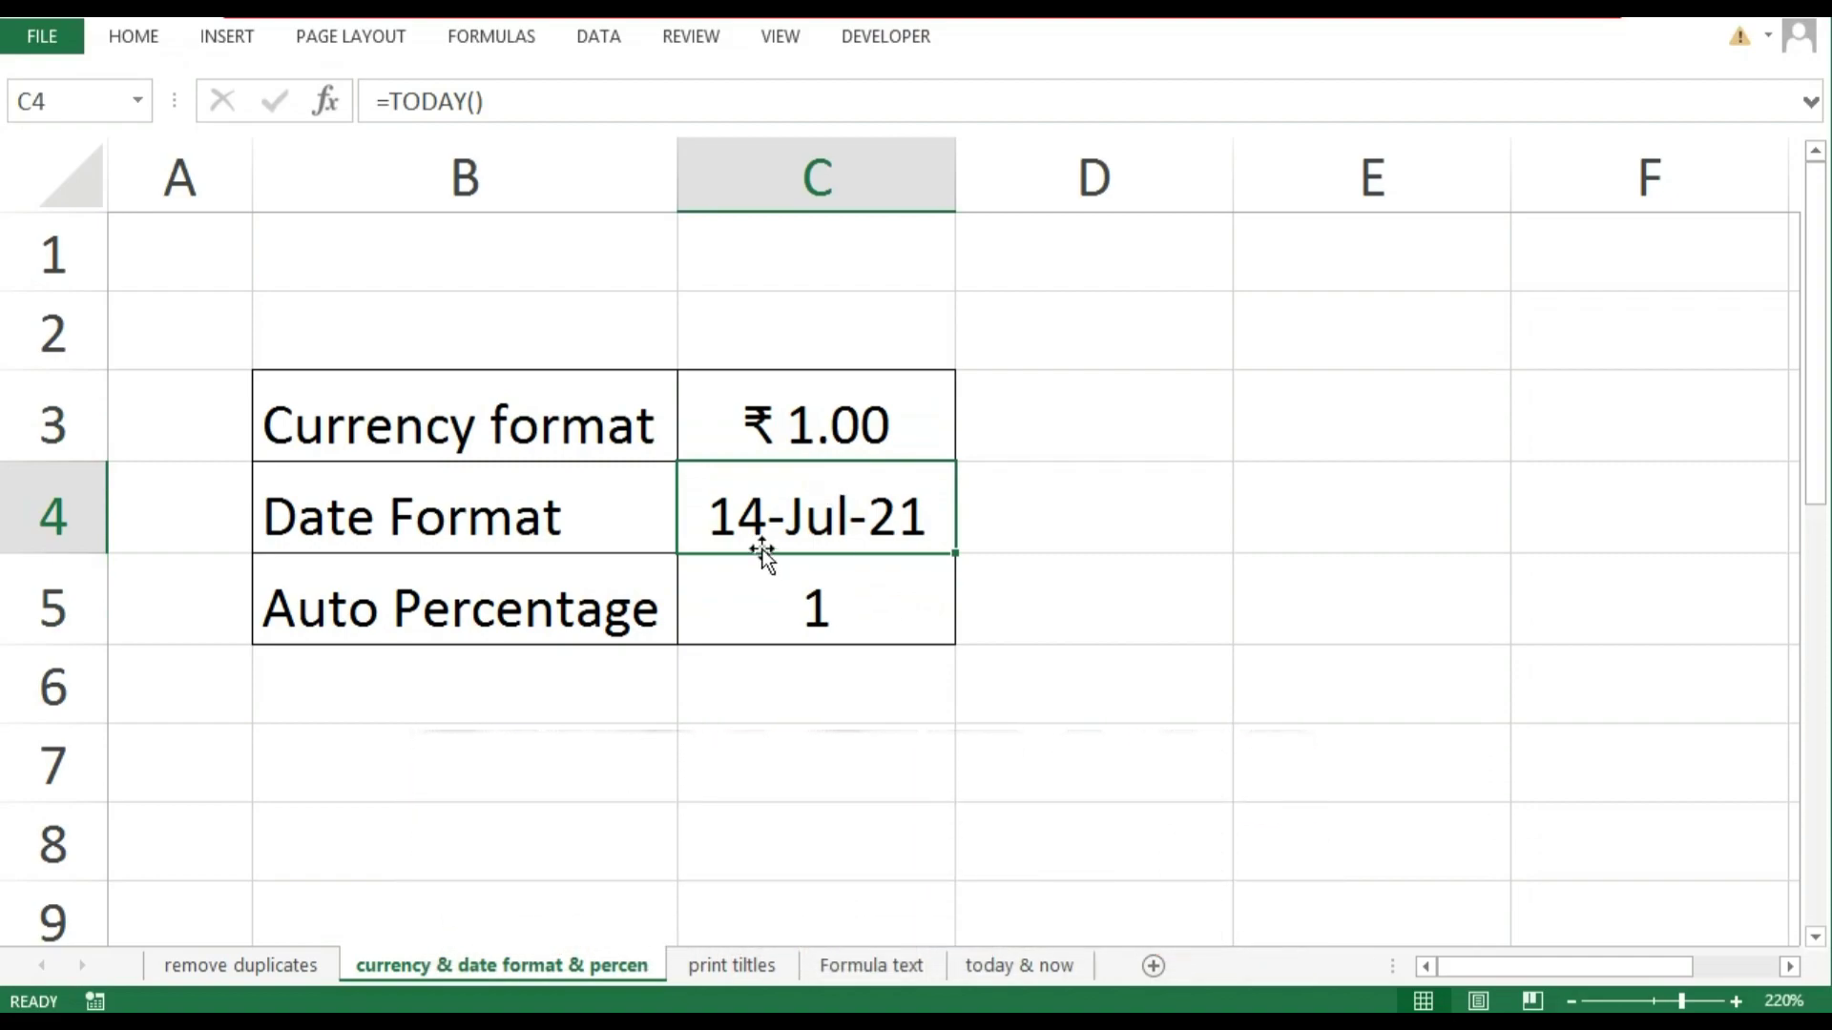
left_click(802, 632)
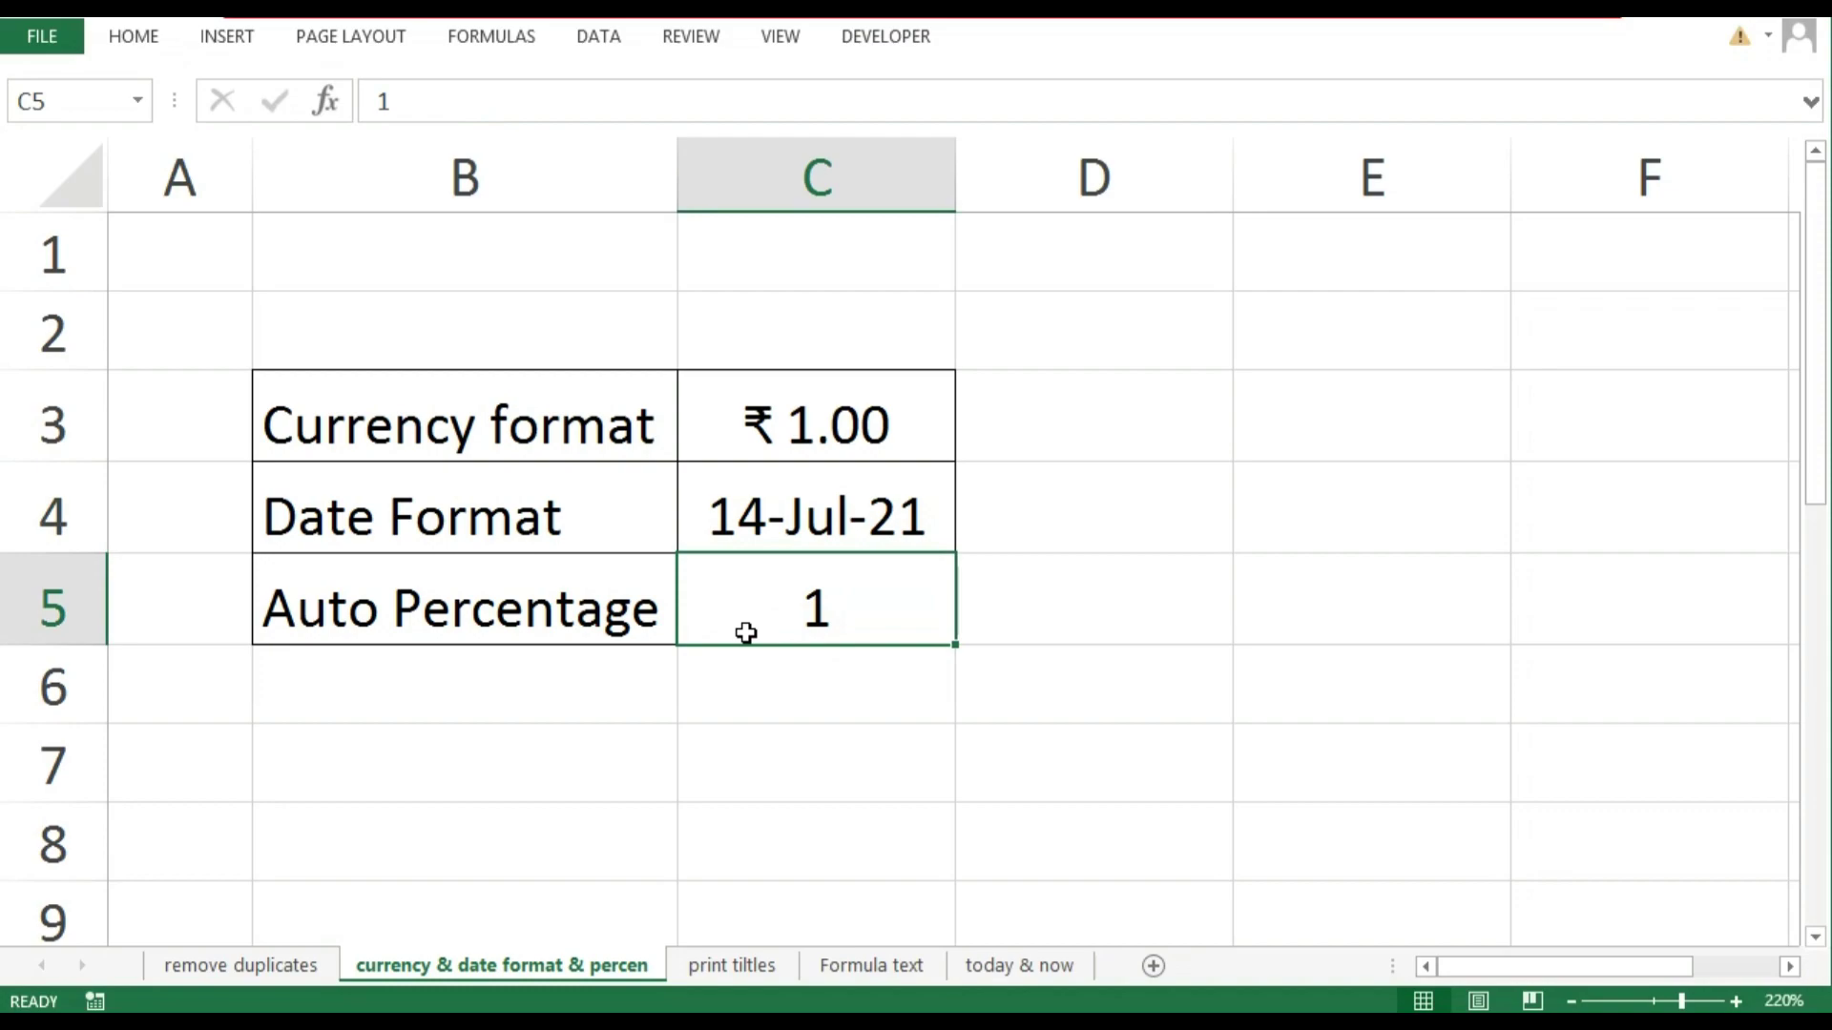
Format C5 as a percentage so it reads 100%
key("ctrl+shift+5")
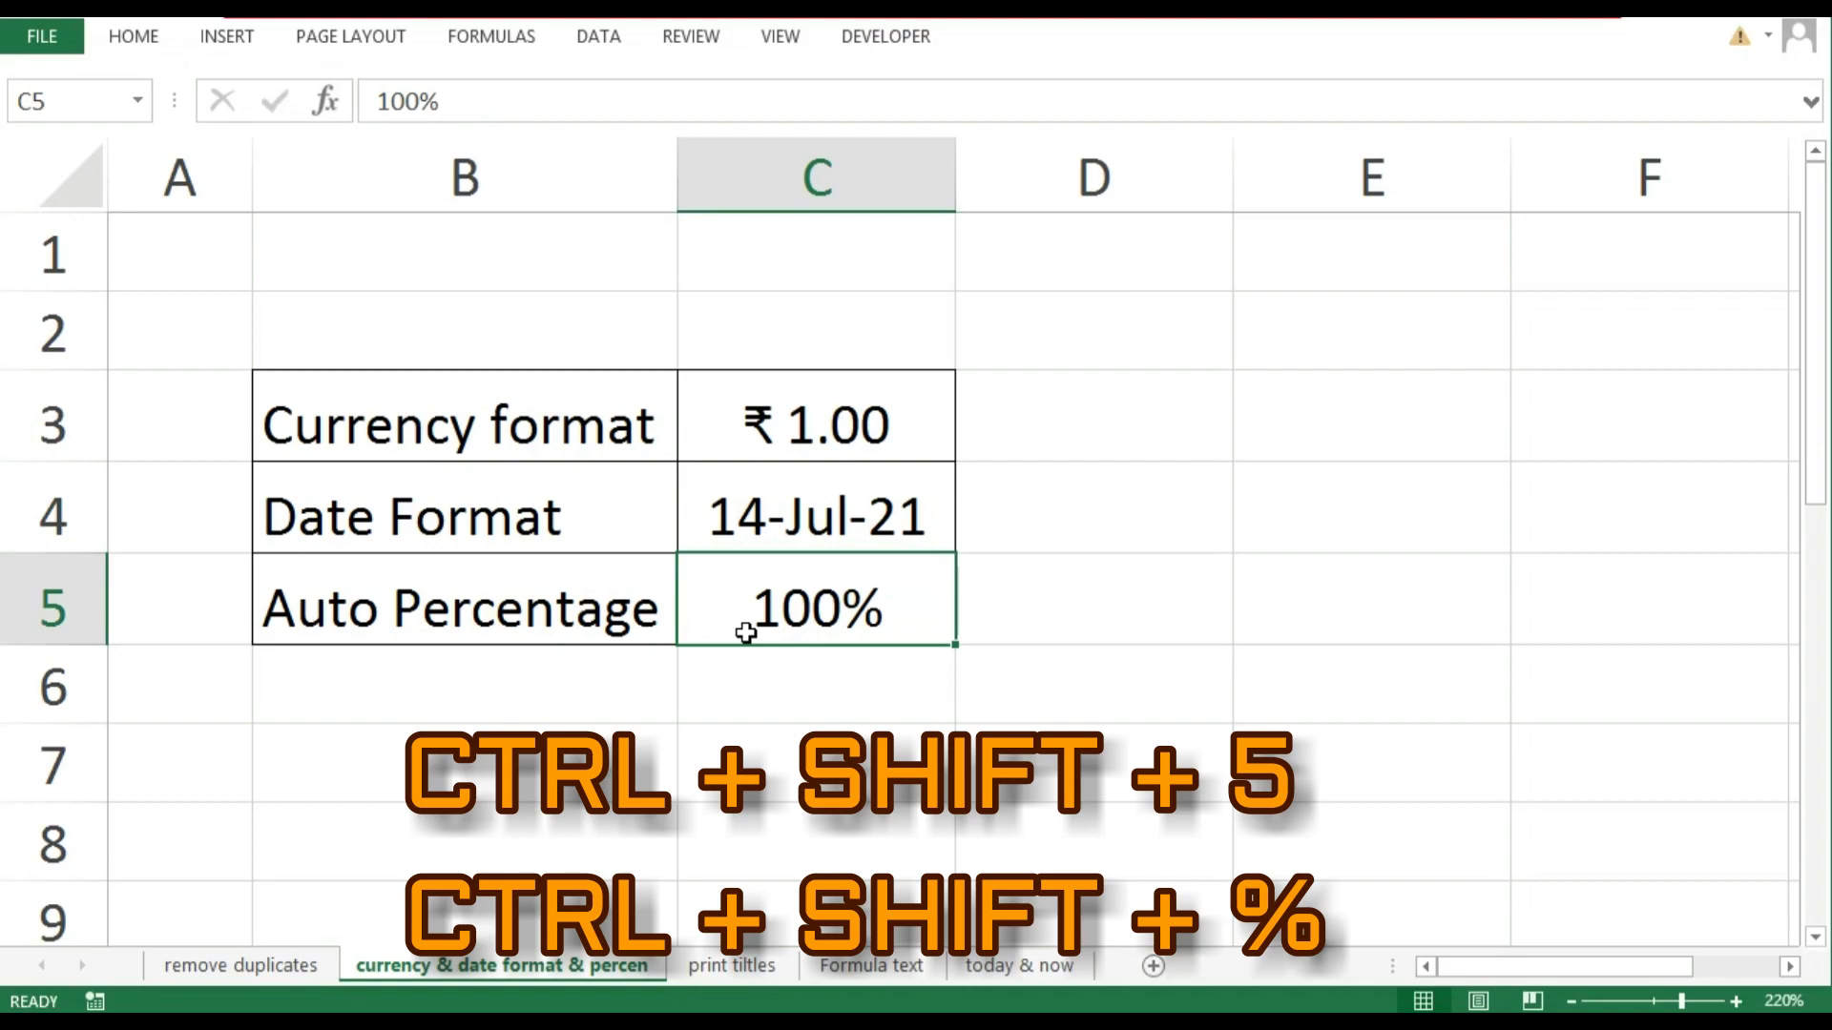
key("Return")
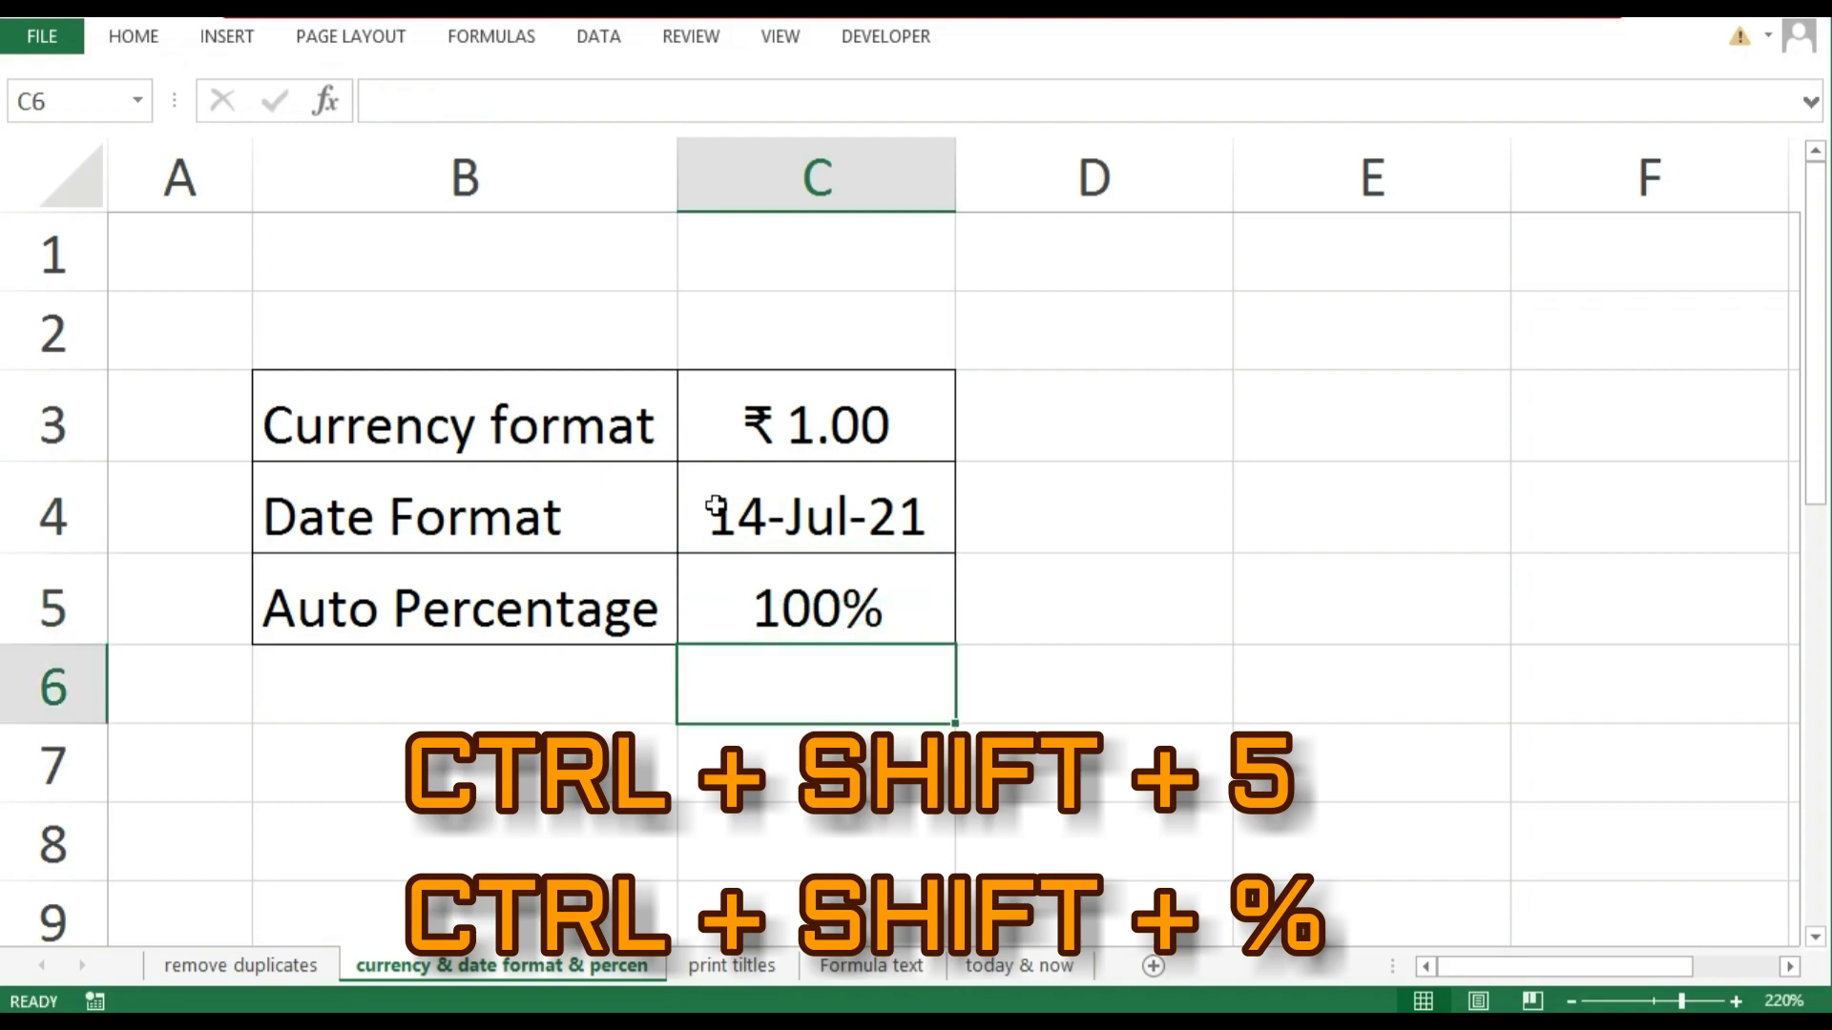
left_click(759, 442)
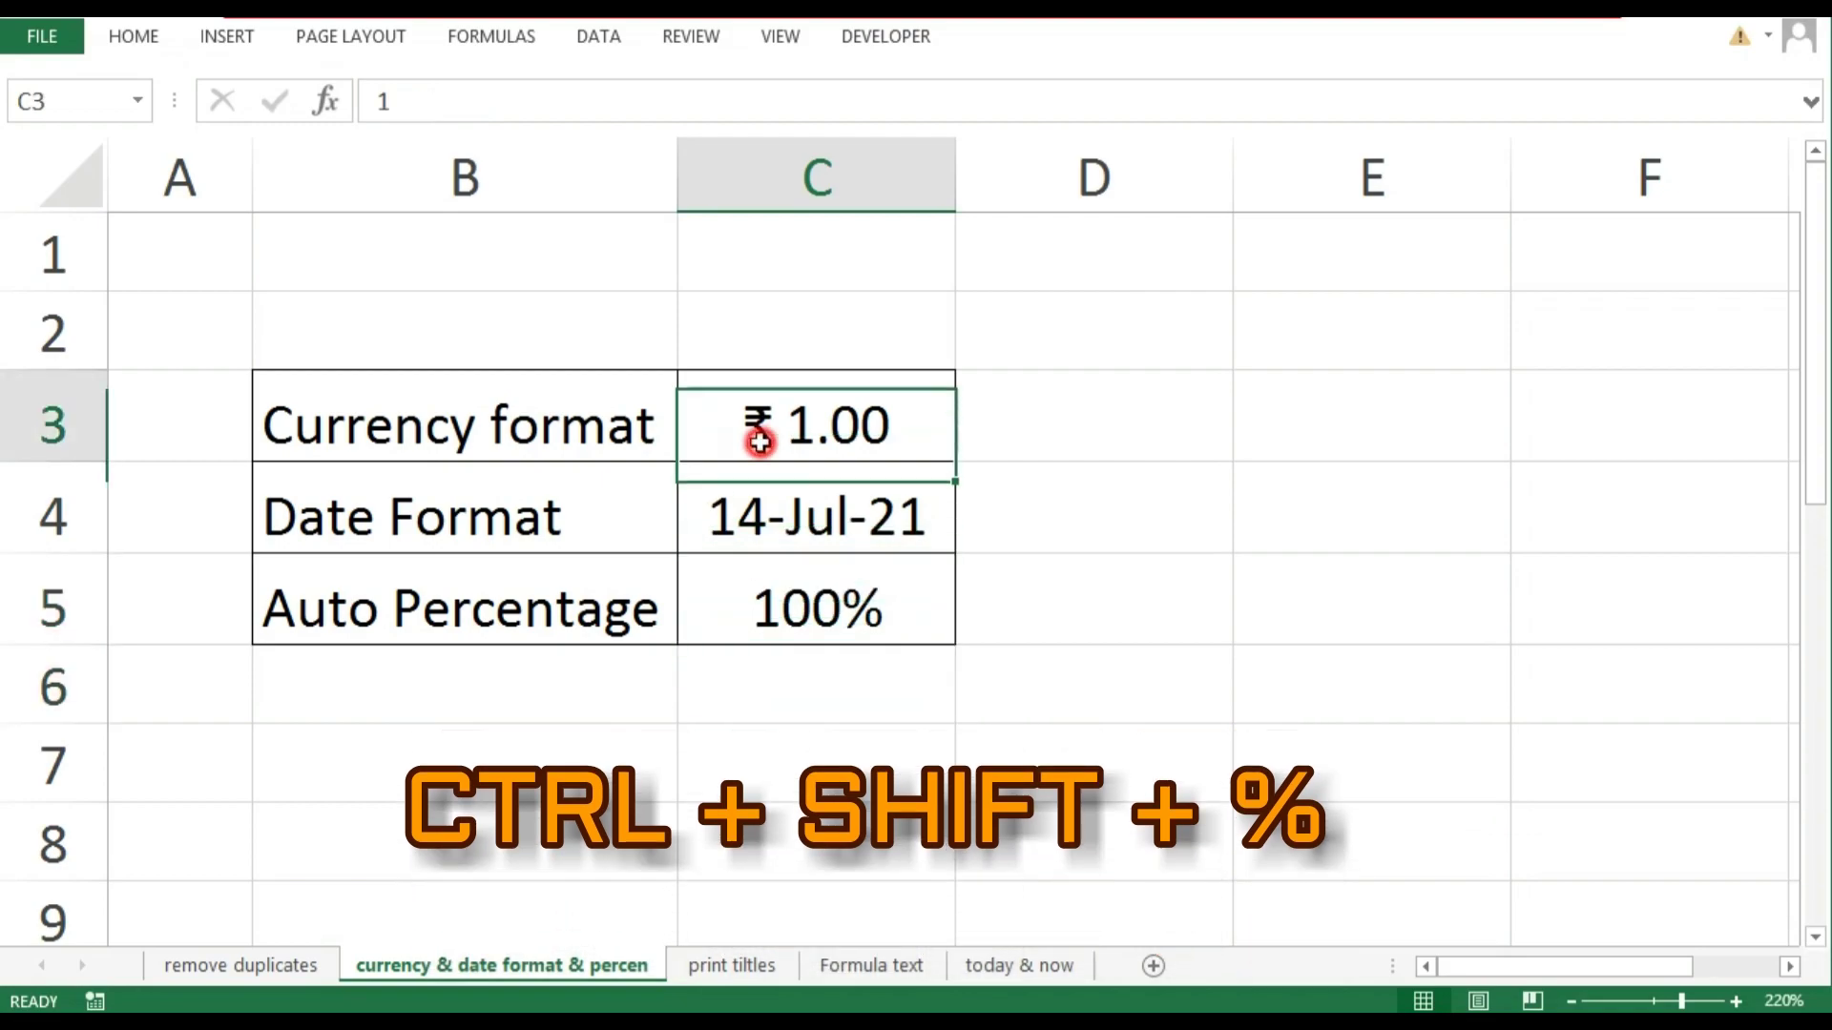
left_click(801, 505)
left_click(821, 559)
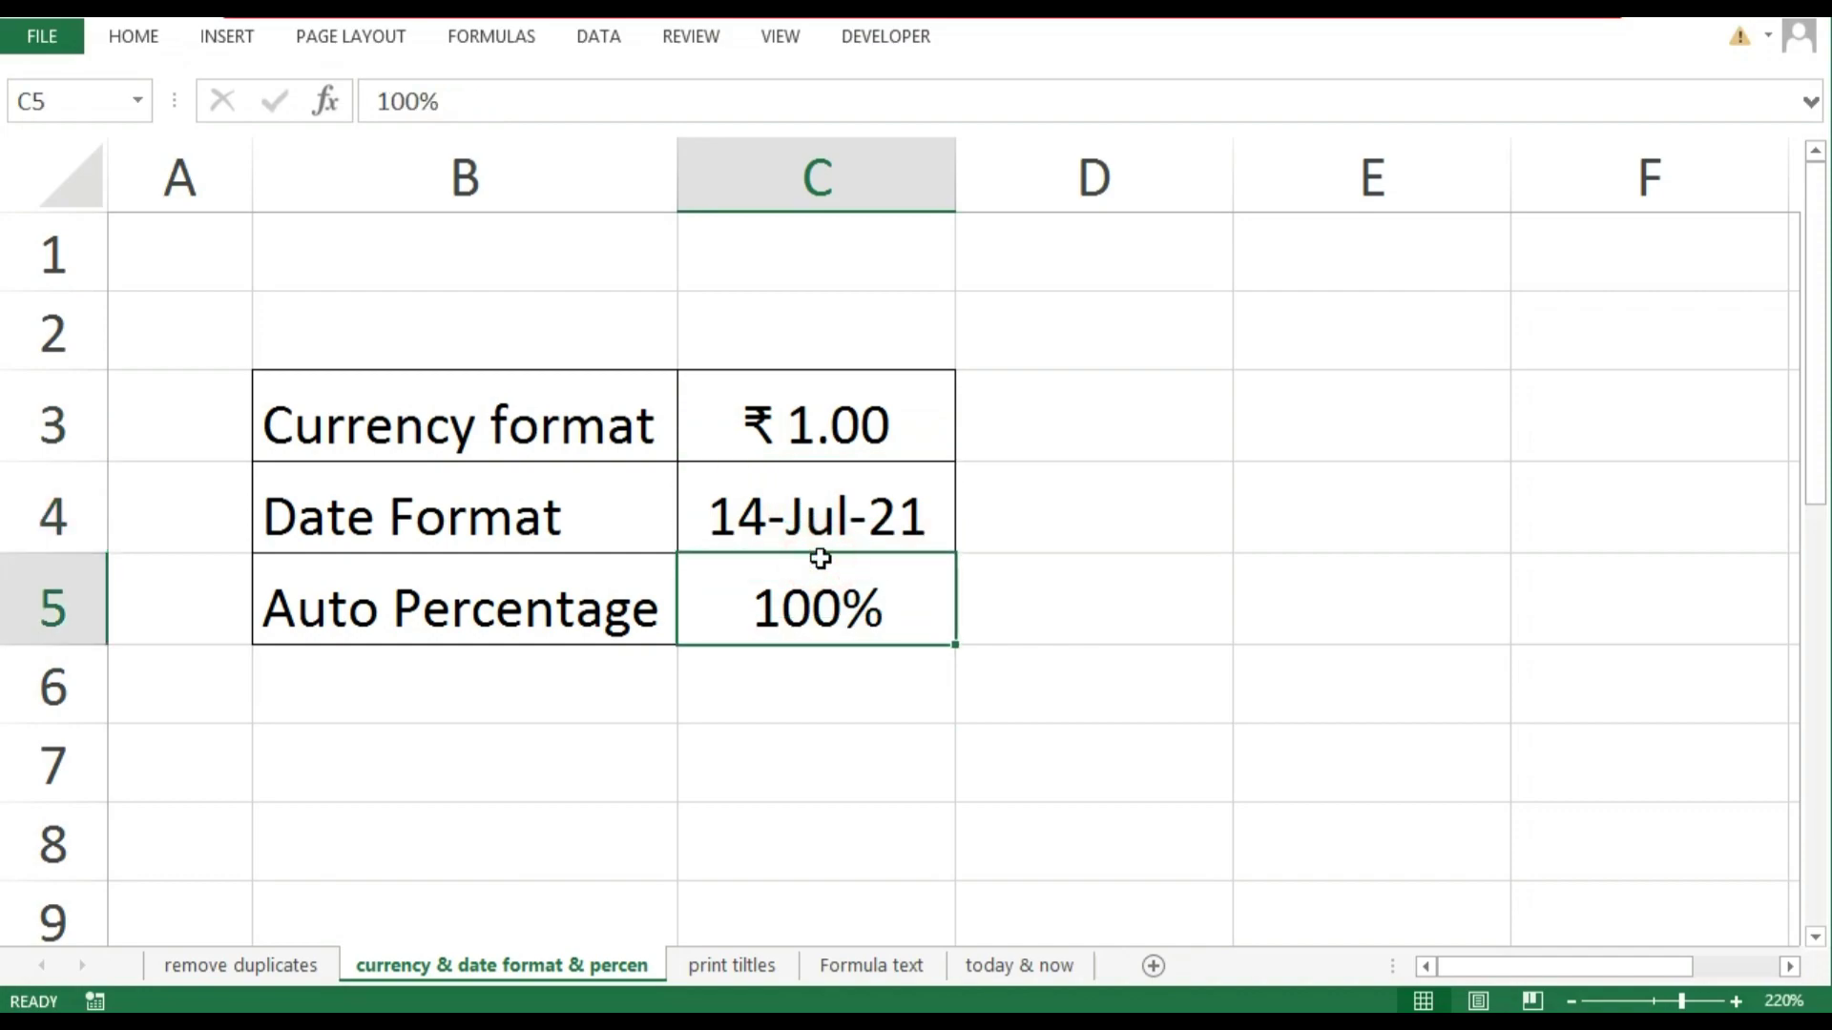
Enter 1, 2 and 3 in D3:D5 and format them as percentages
left_click_drag(1145, 410, 1193, 703)
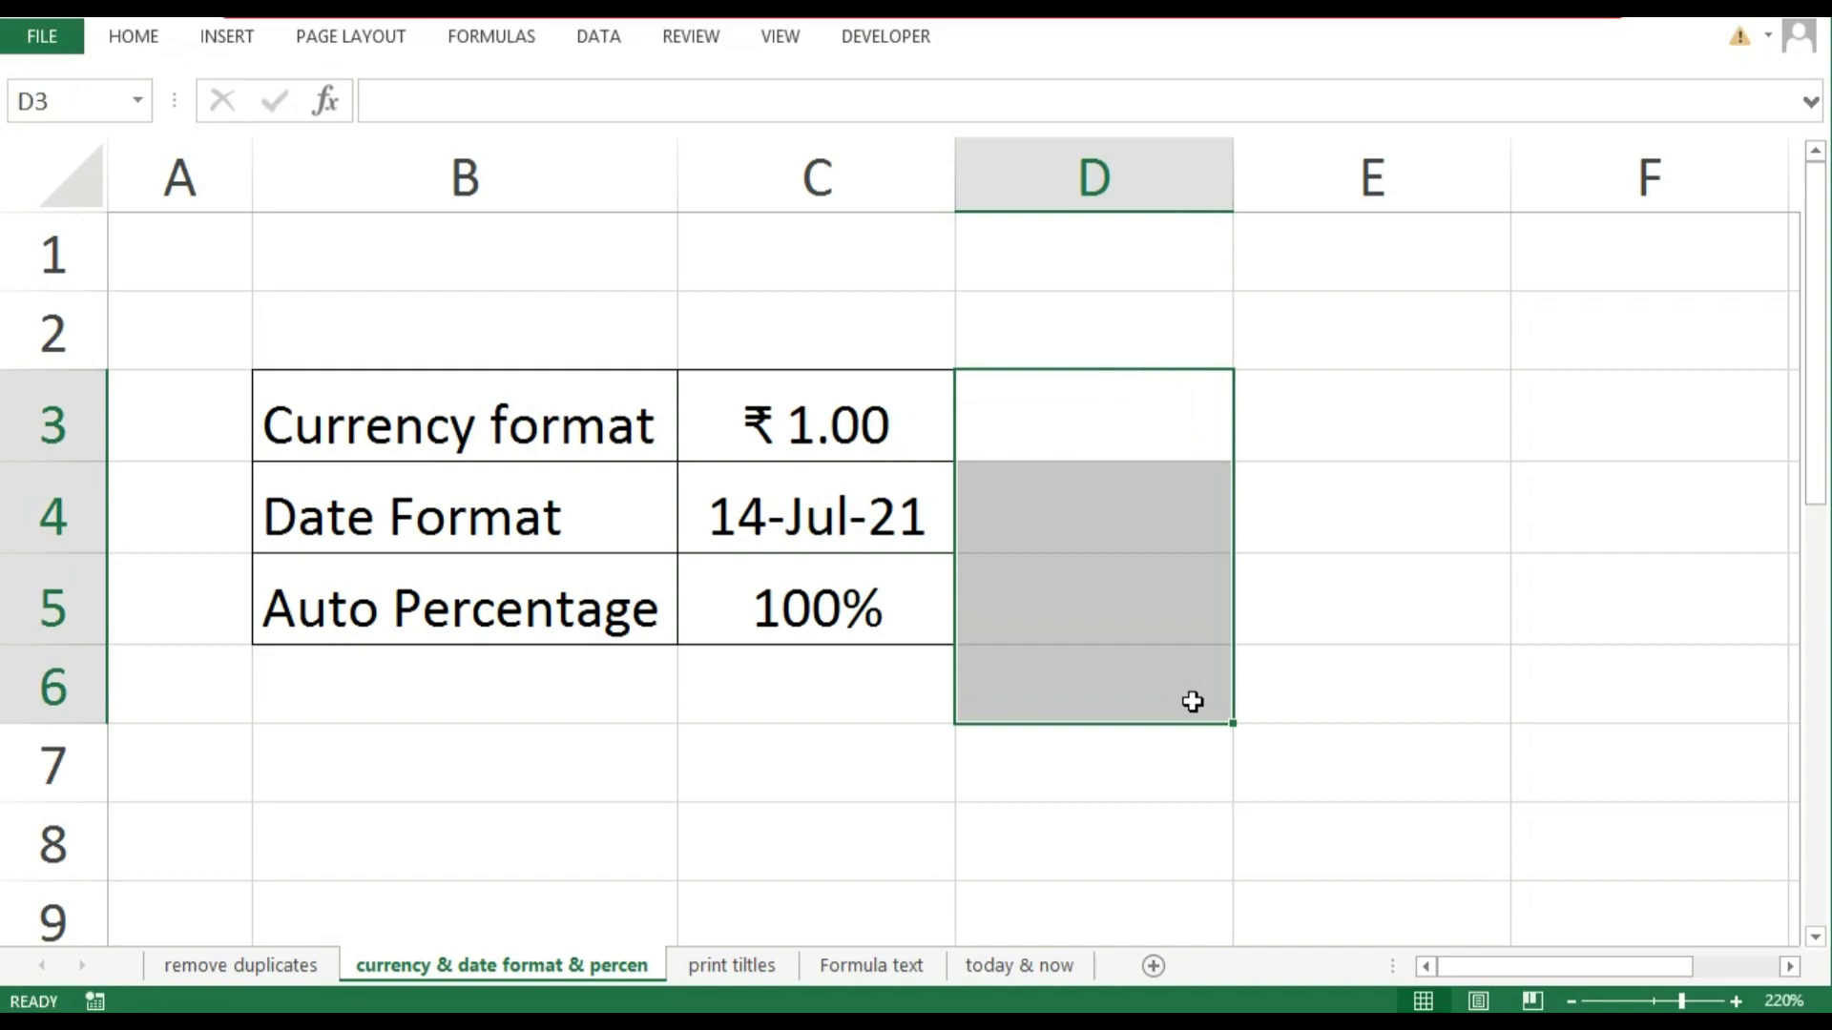
type("1")
key("BackSpace")
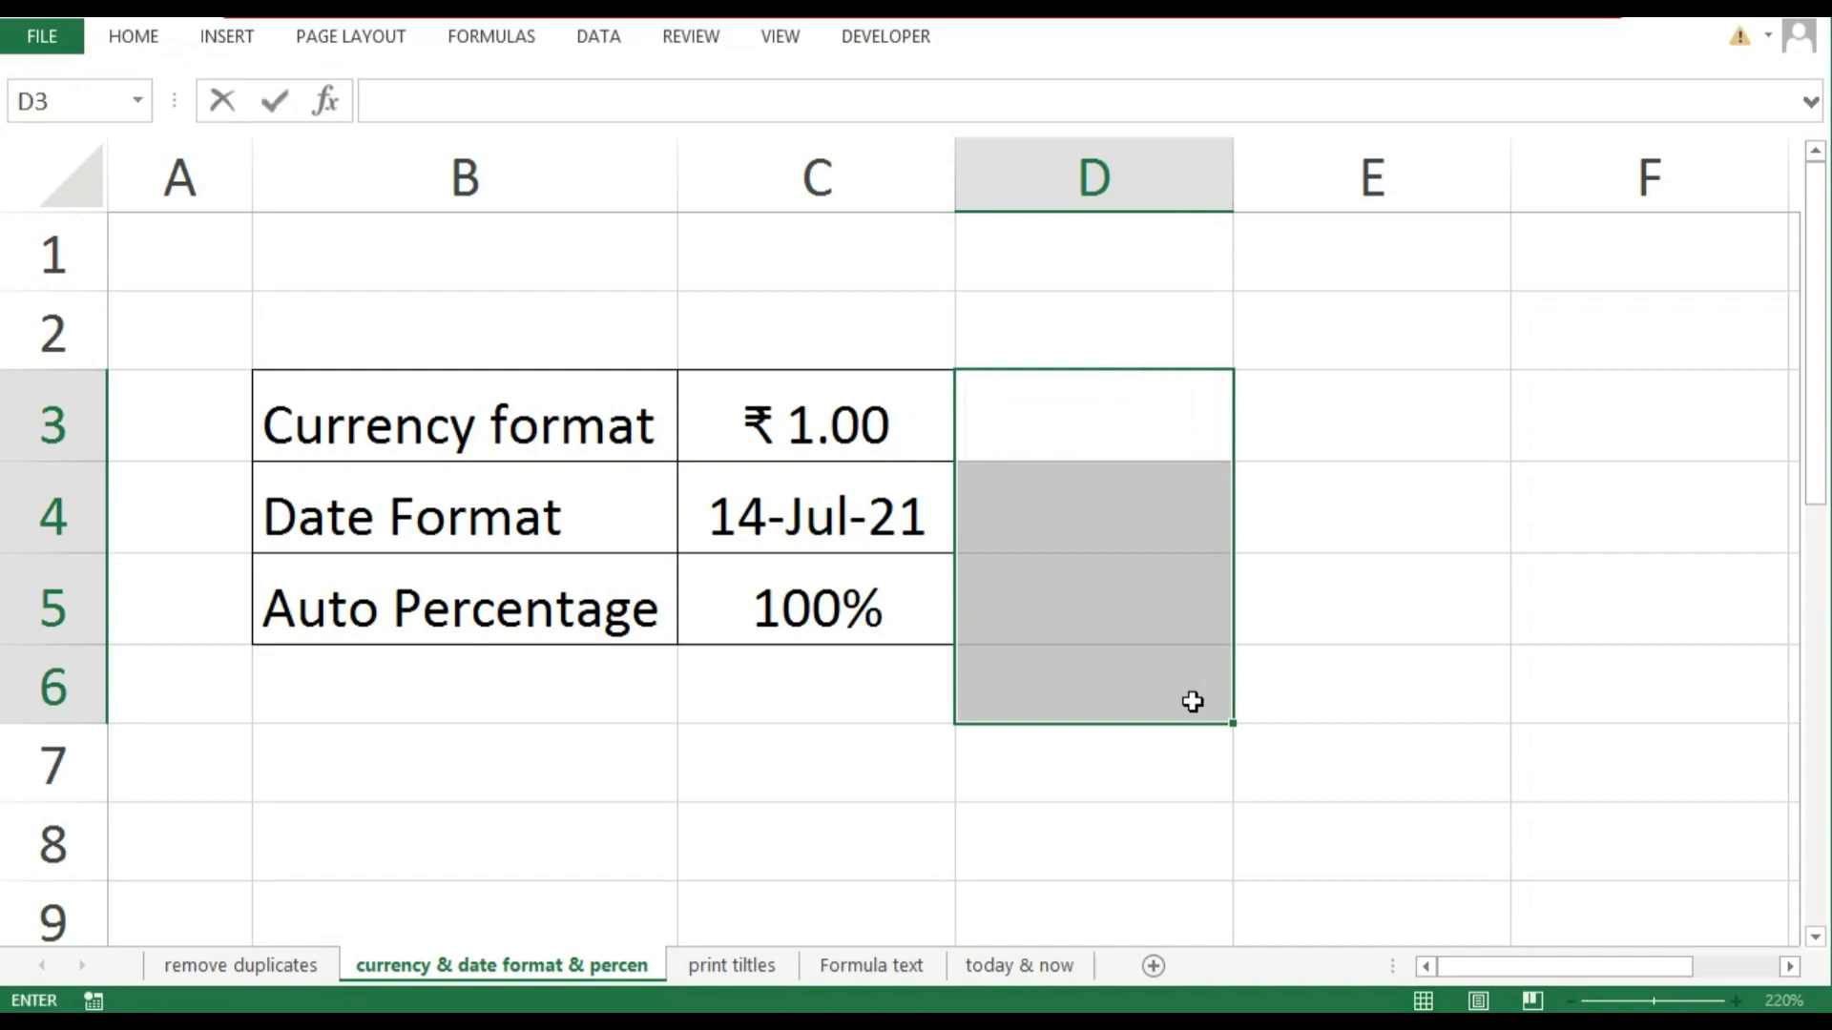
type("1")
key("Return")
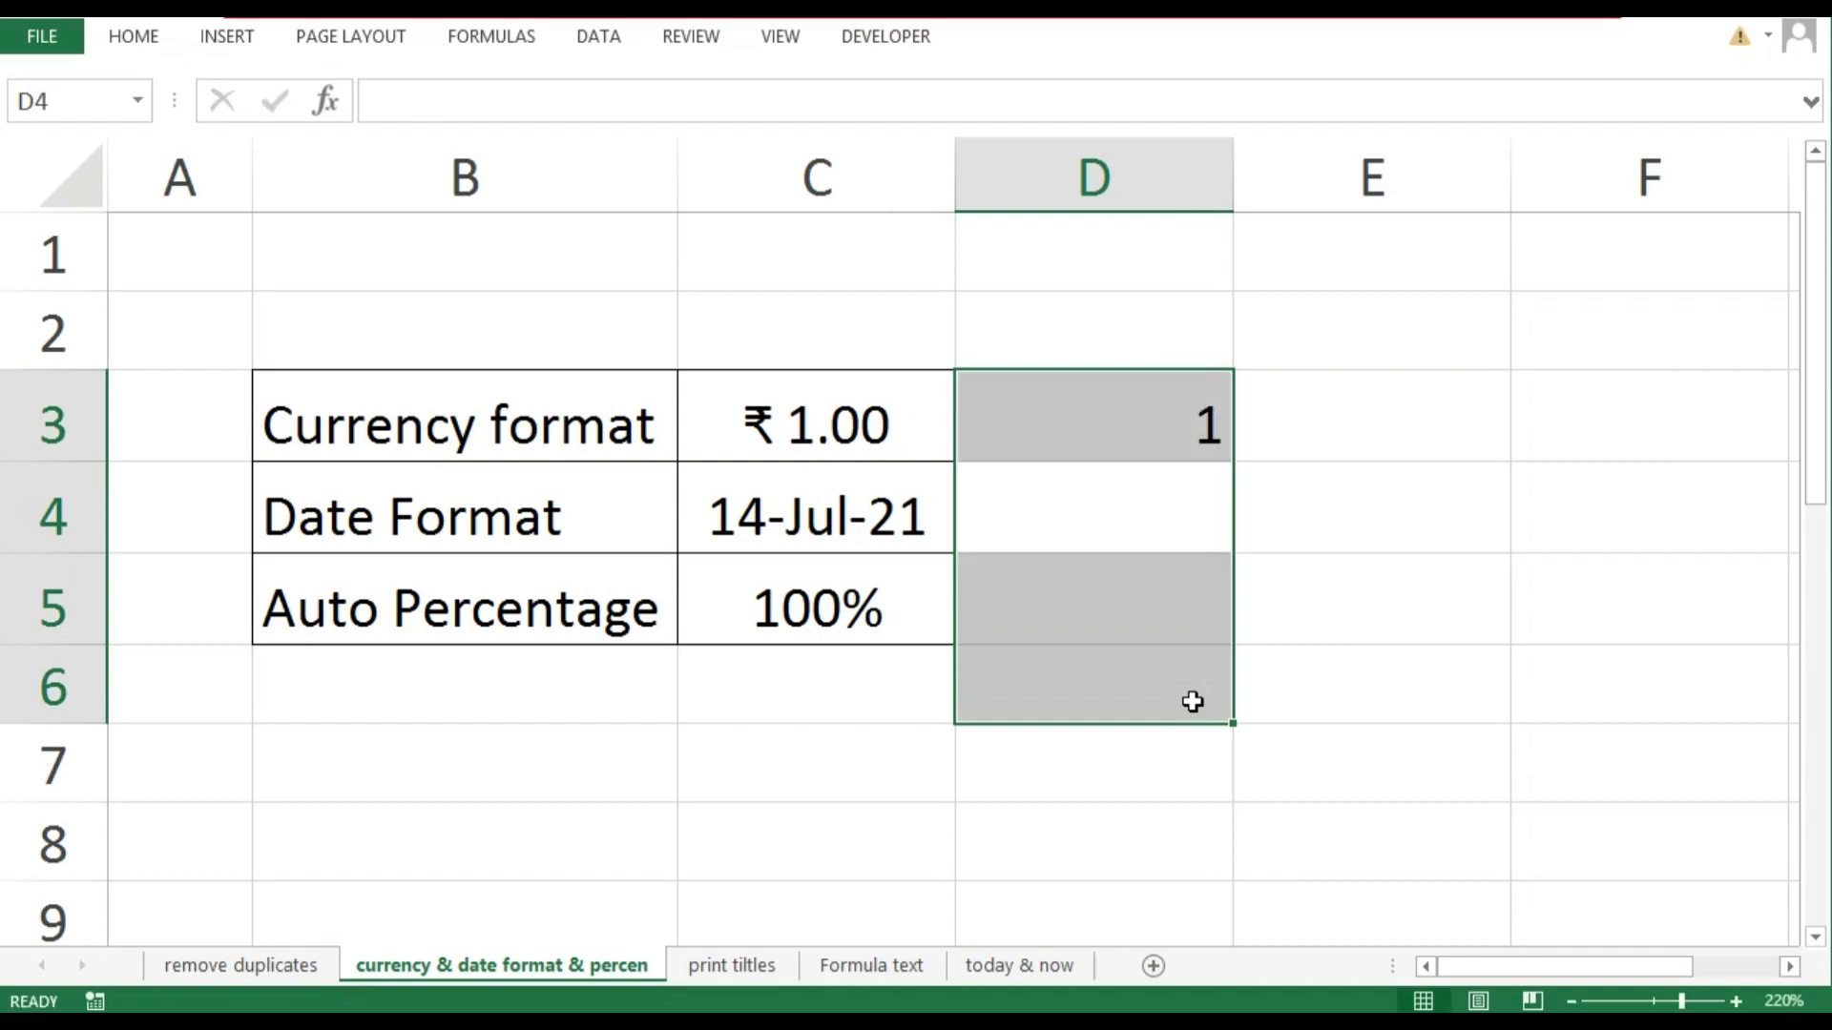
type("2")
key("Return")
type("3")
key("Return")
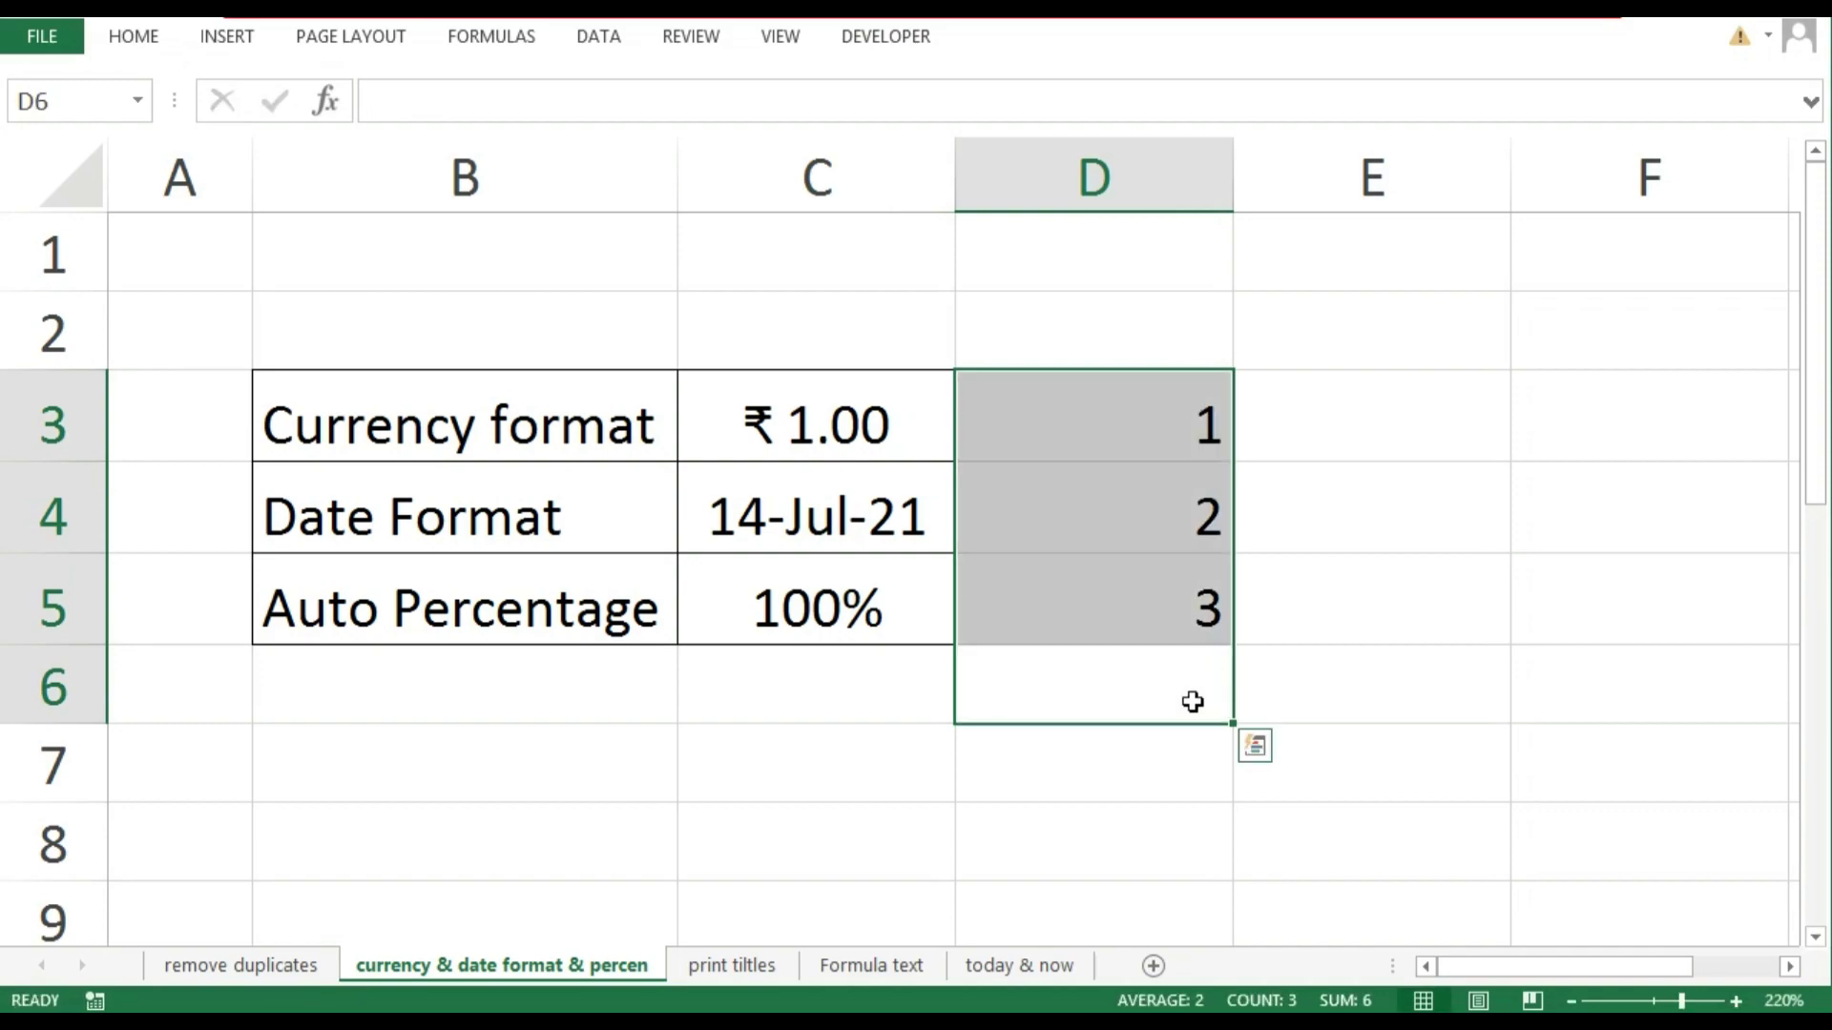
key("ctrl+shift+5")
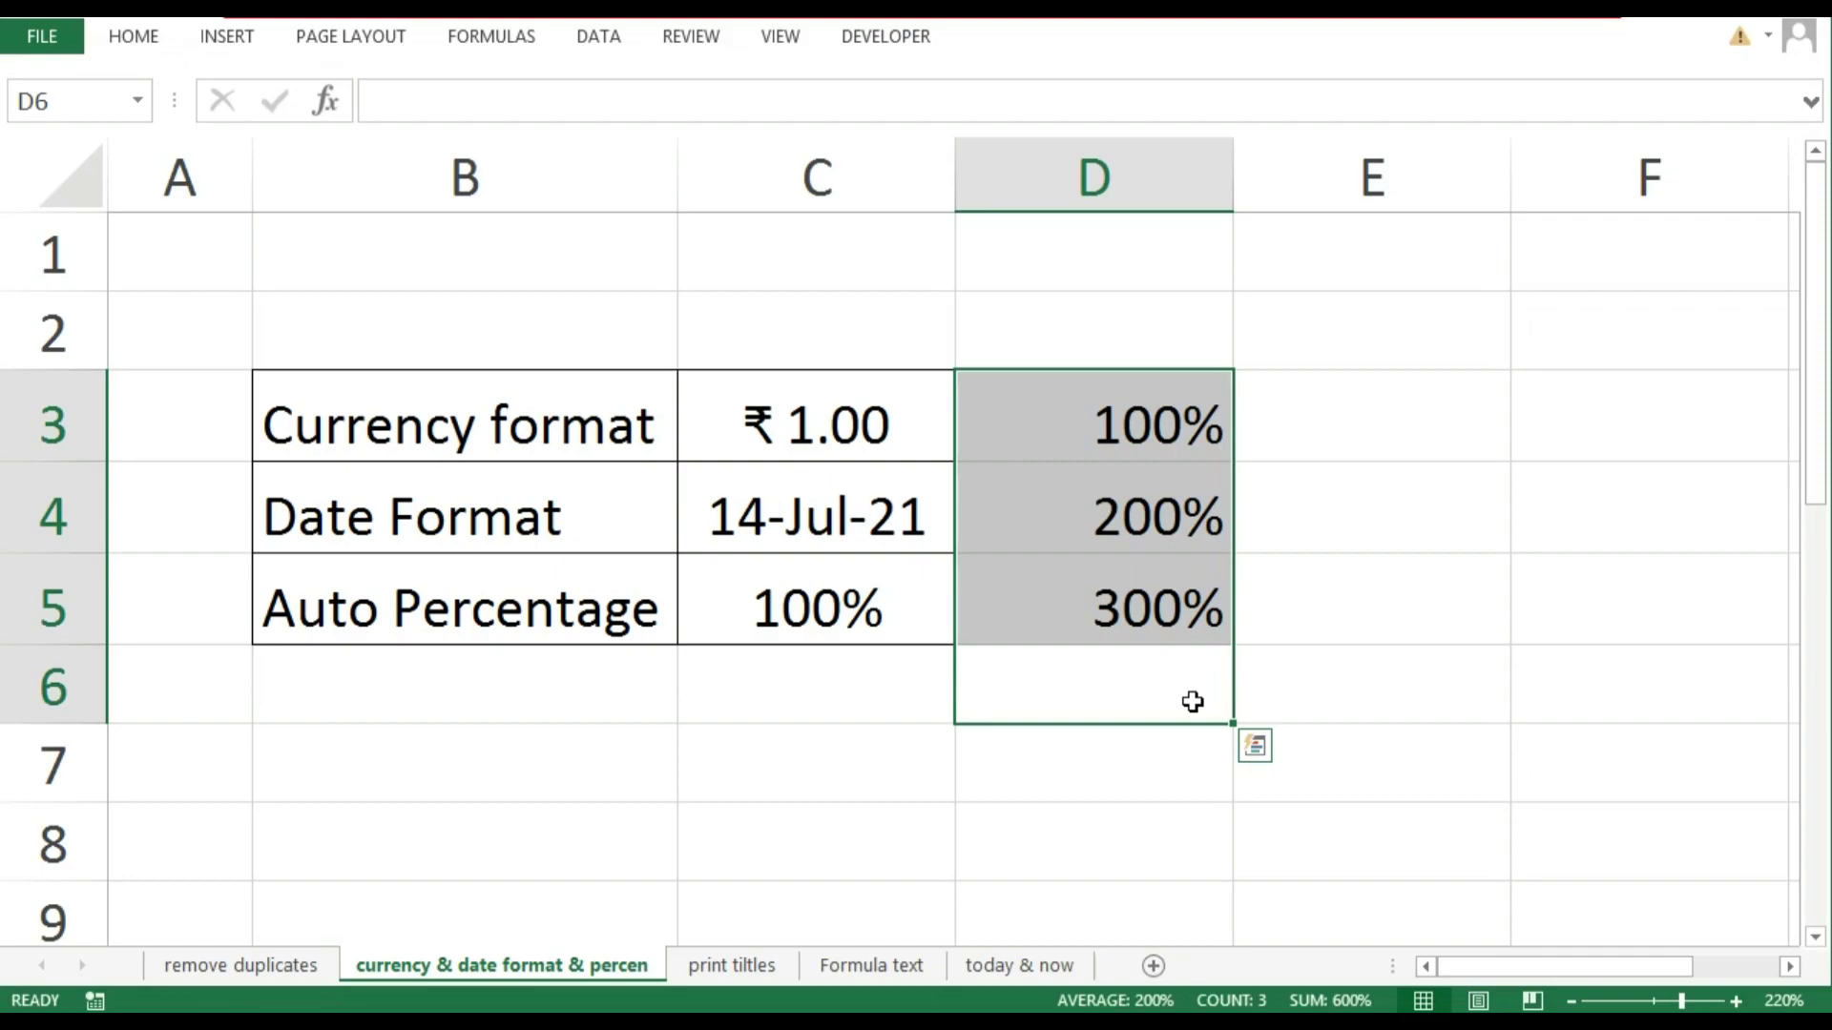
Clear the sample percentages from D3:D5 and go to the today & now sheet
left_click(1193, 527)
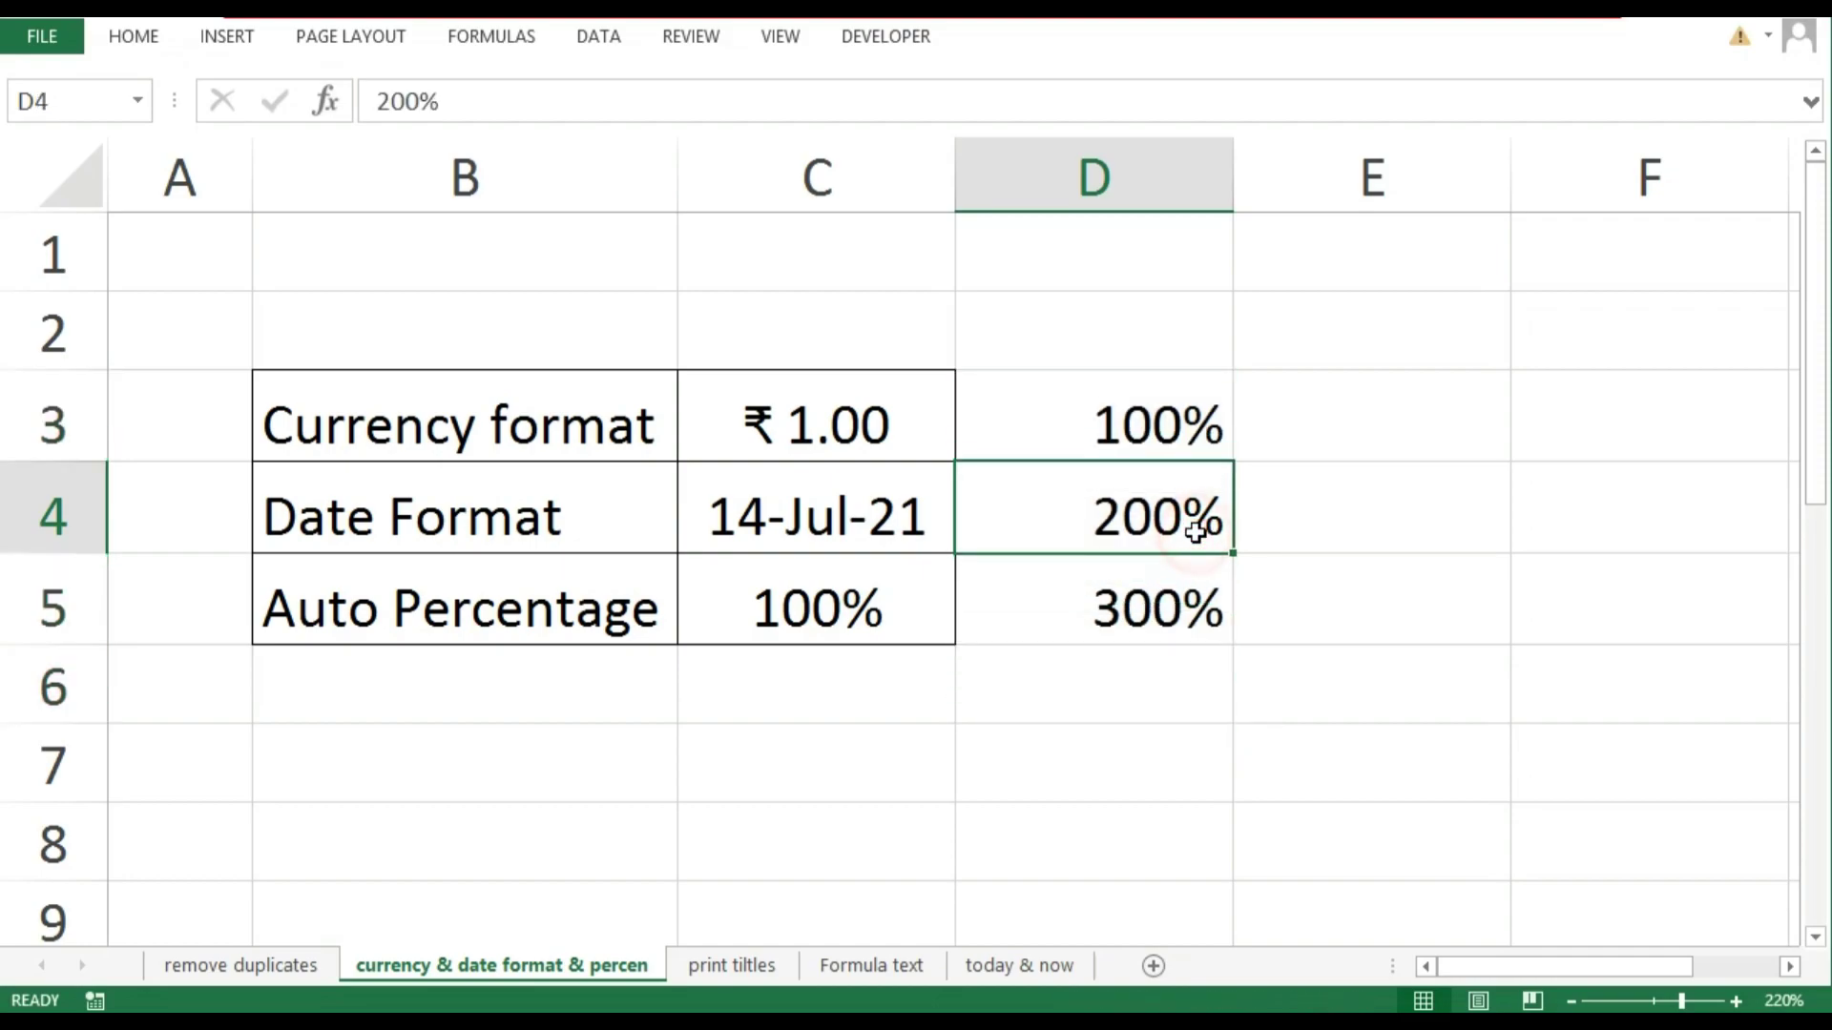
left_click_drag(1121, 412, 1133, 613)
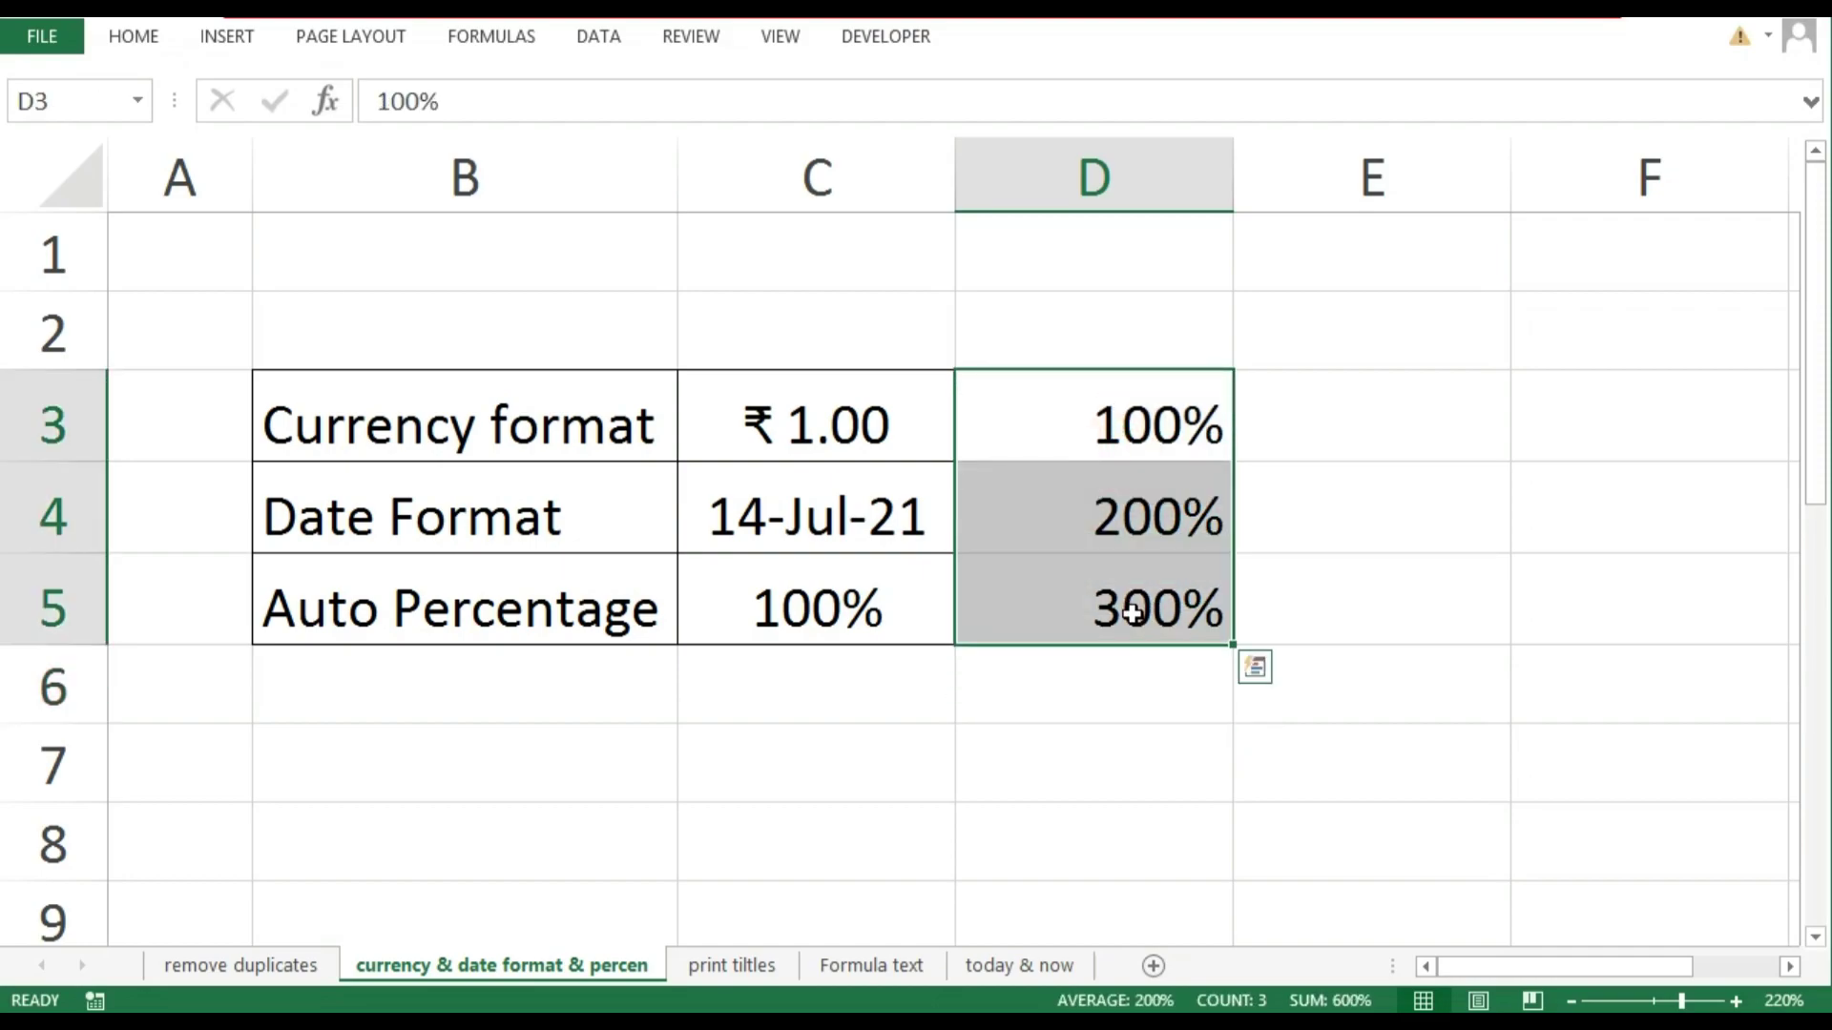
key("Delete")
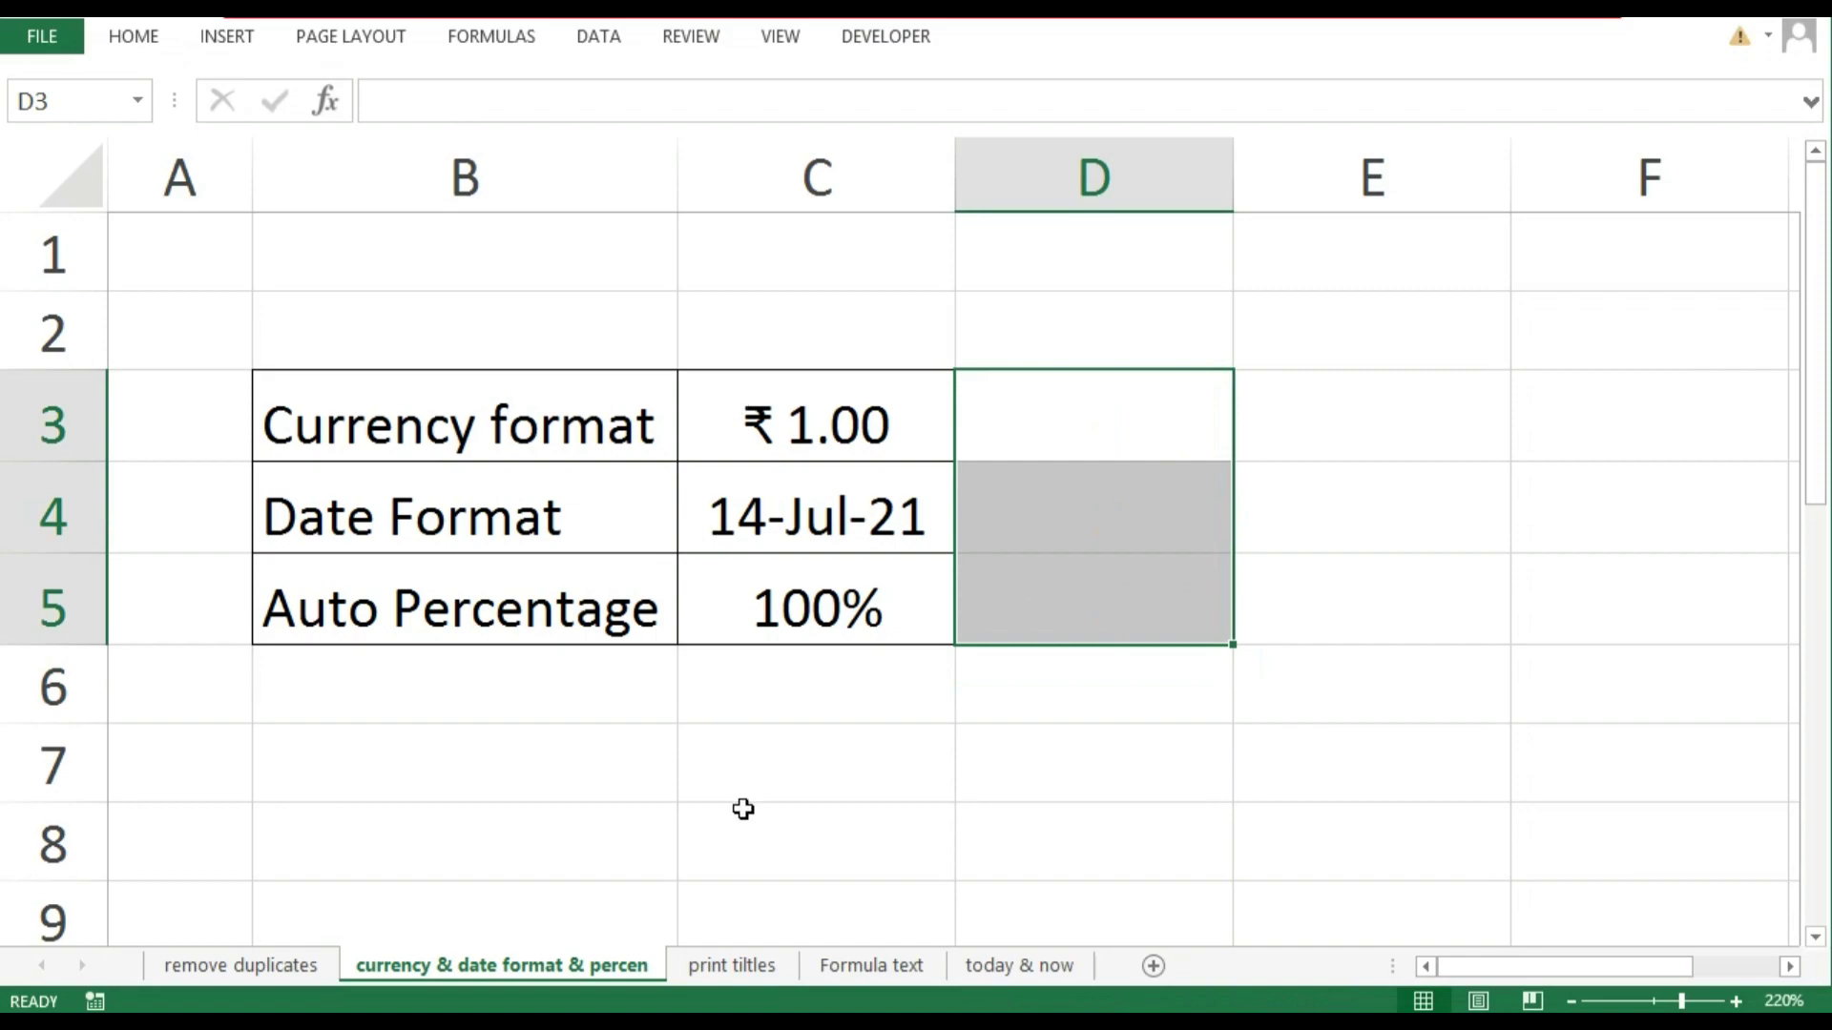
left_click(987, 965)
Enter =TODAY() in B2 so it shows the date 14-07-21
left_click(543, 348)
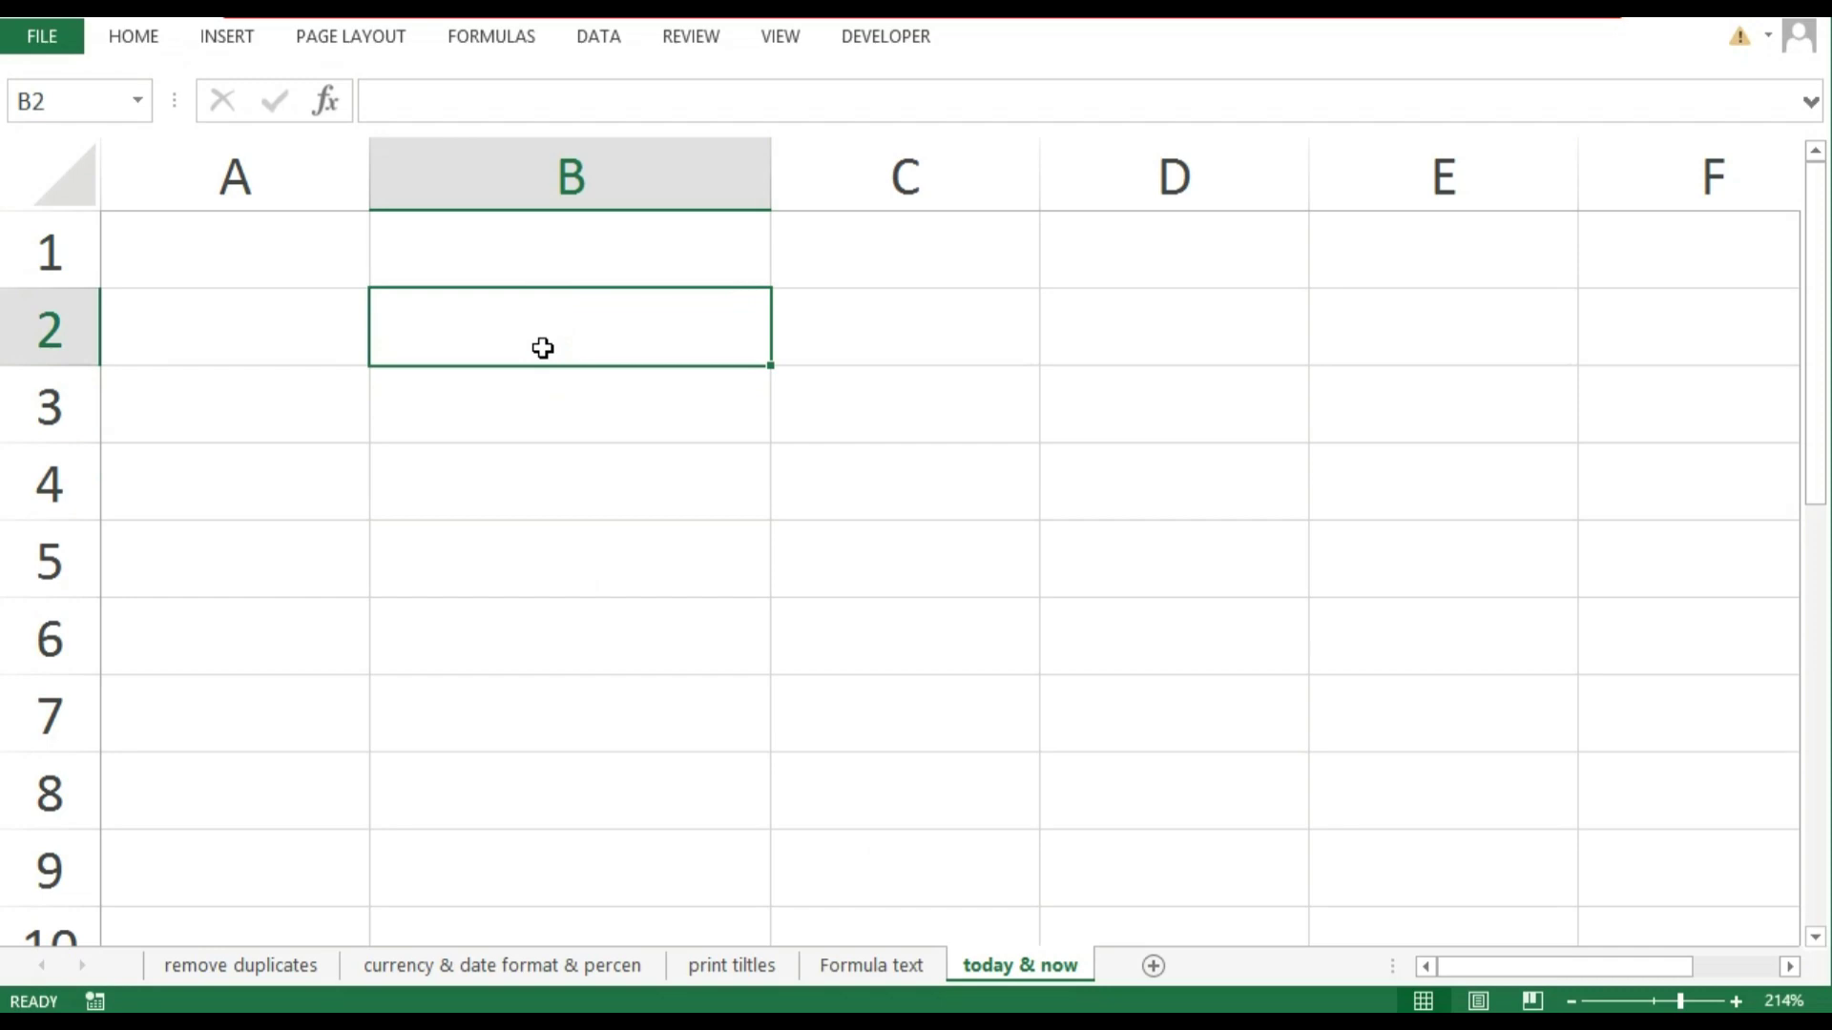
type("=")
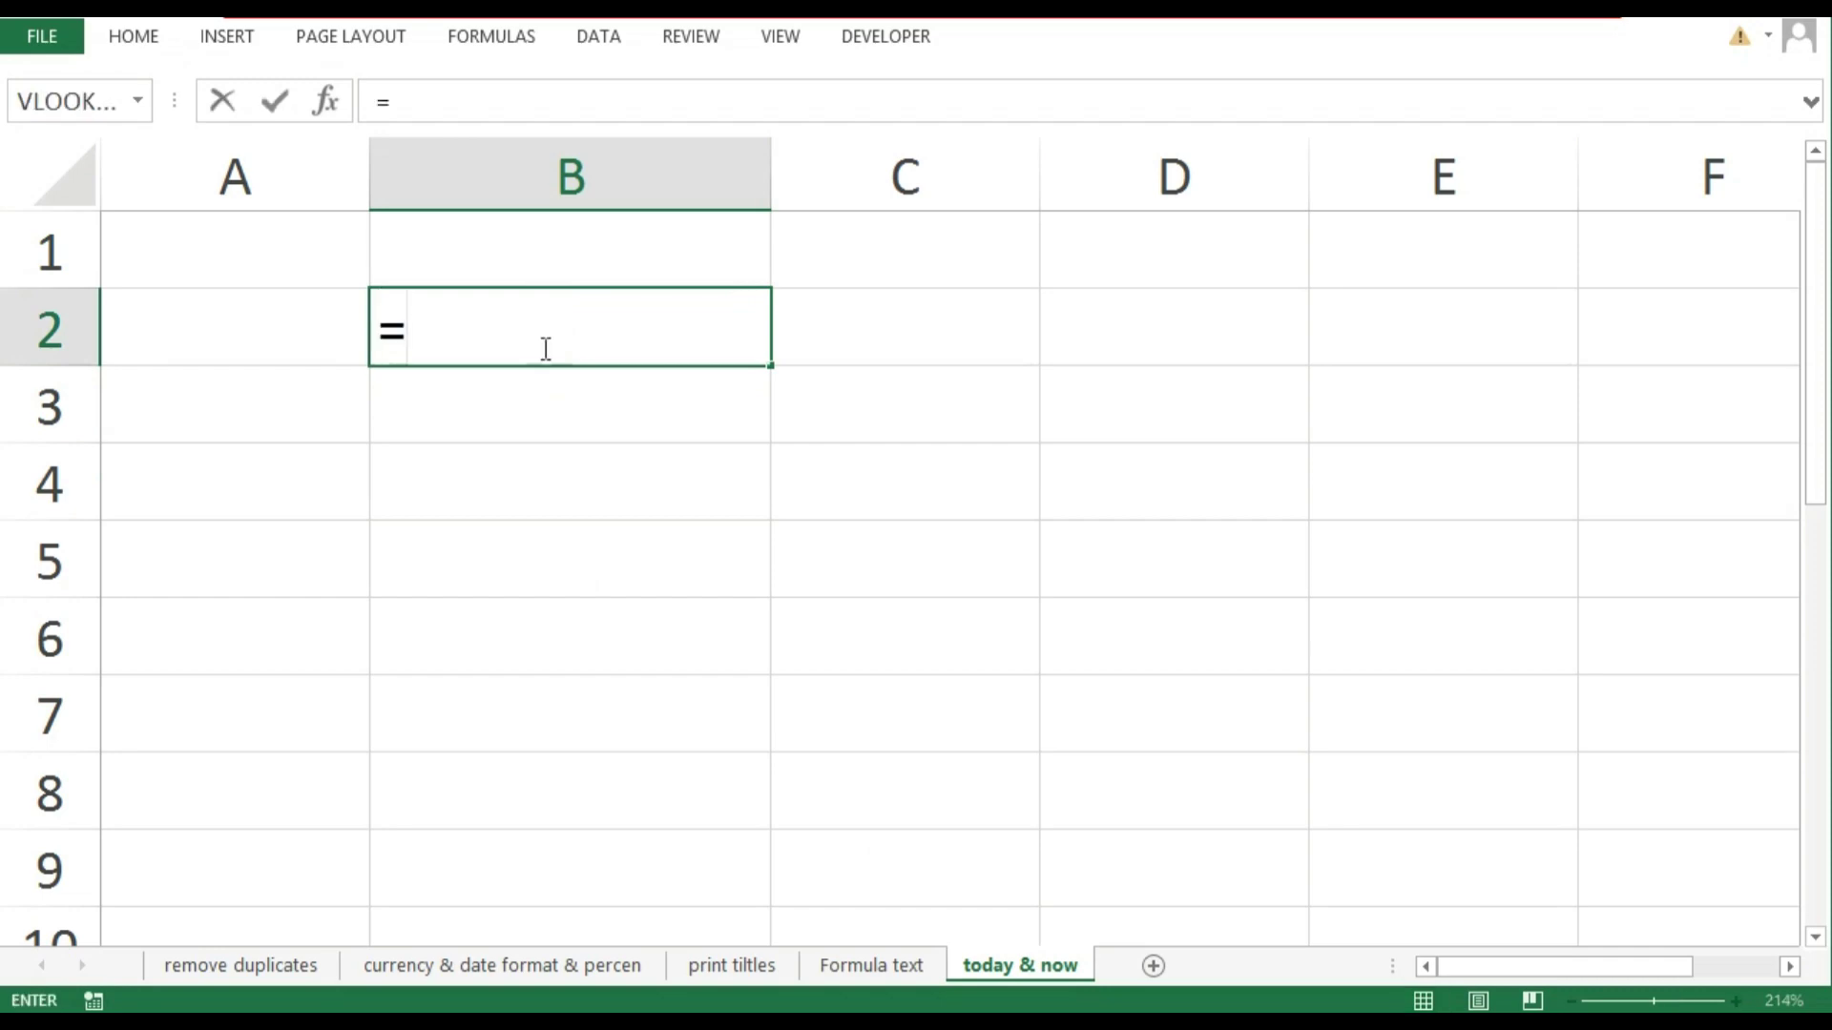
type("toda")
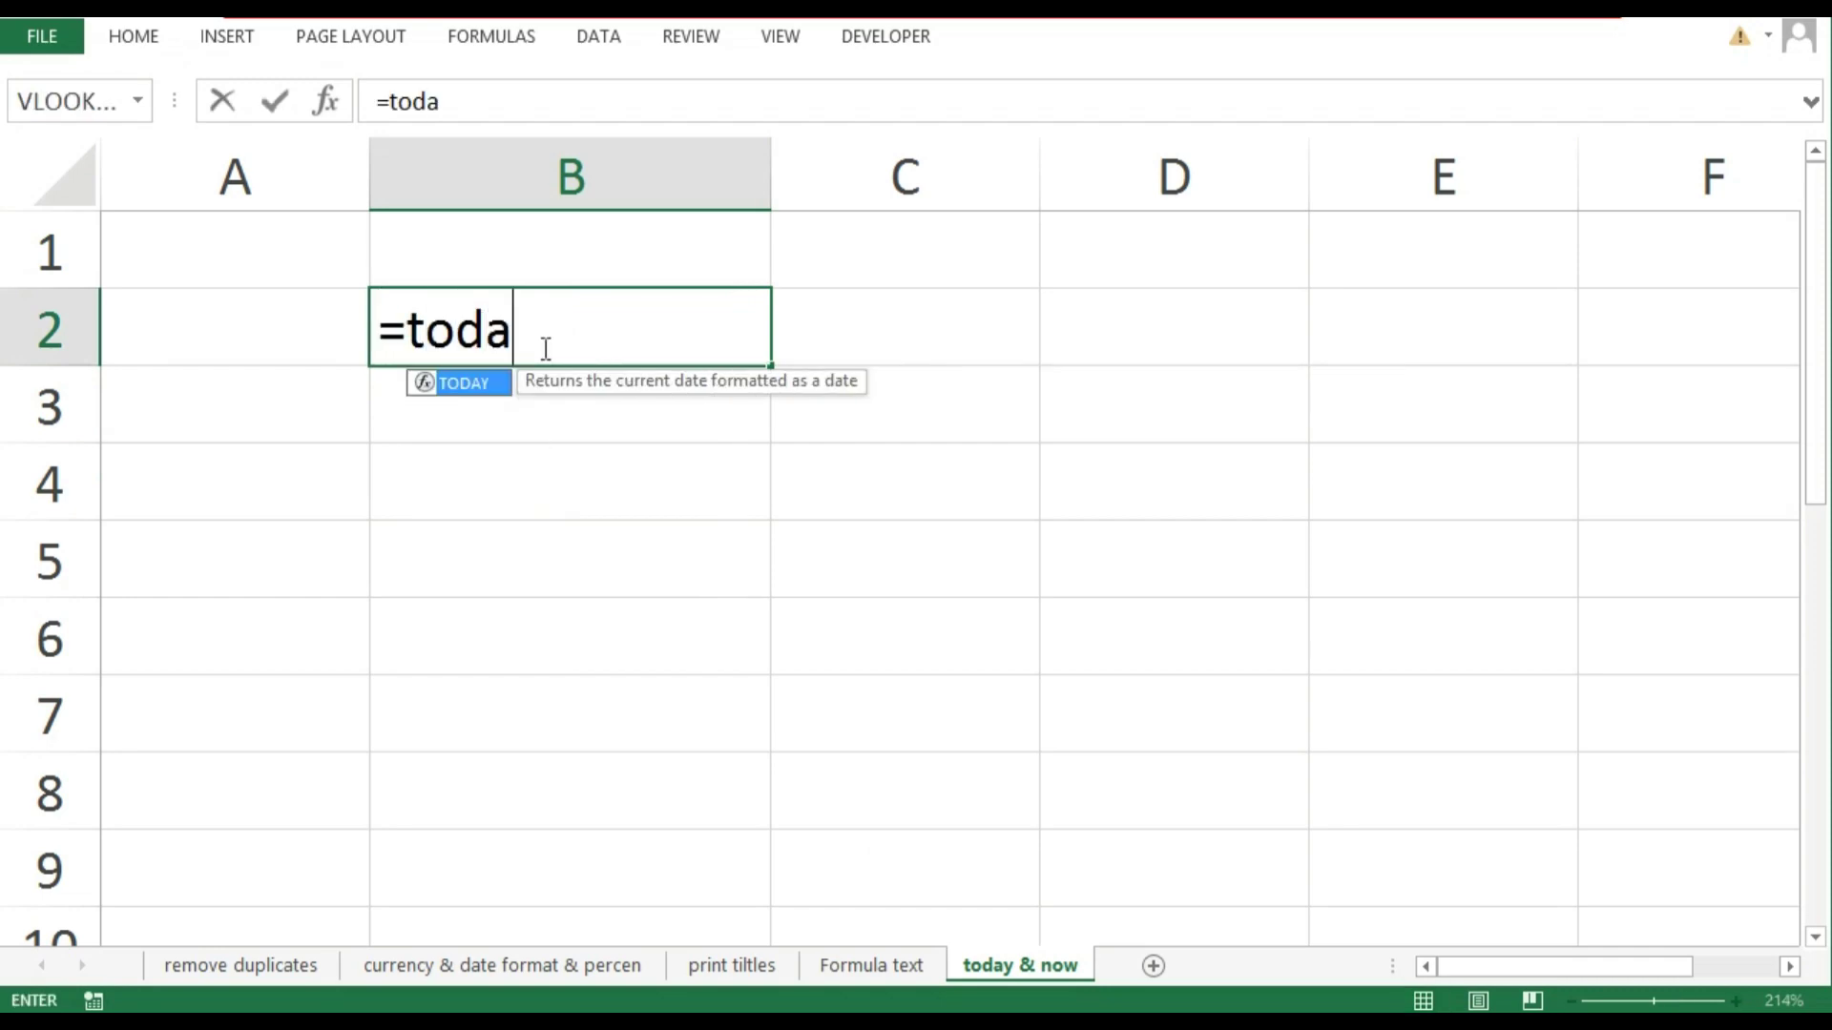
type("y(")
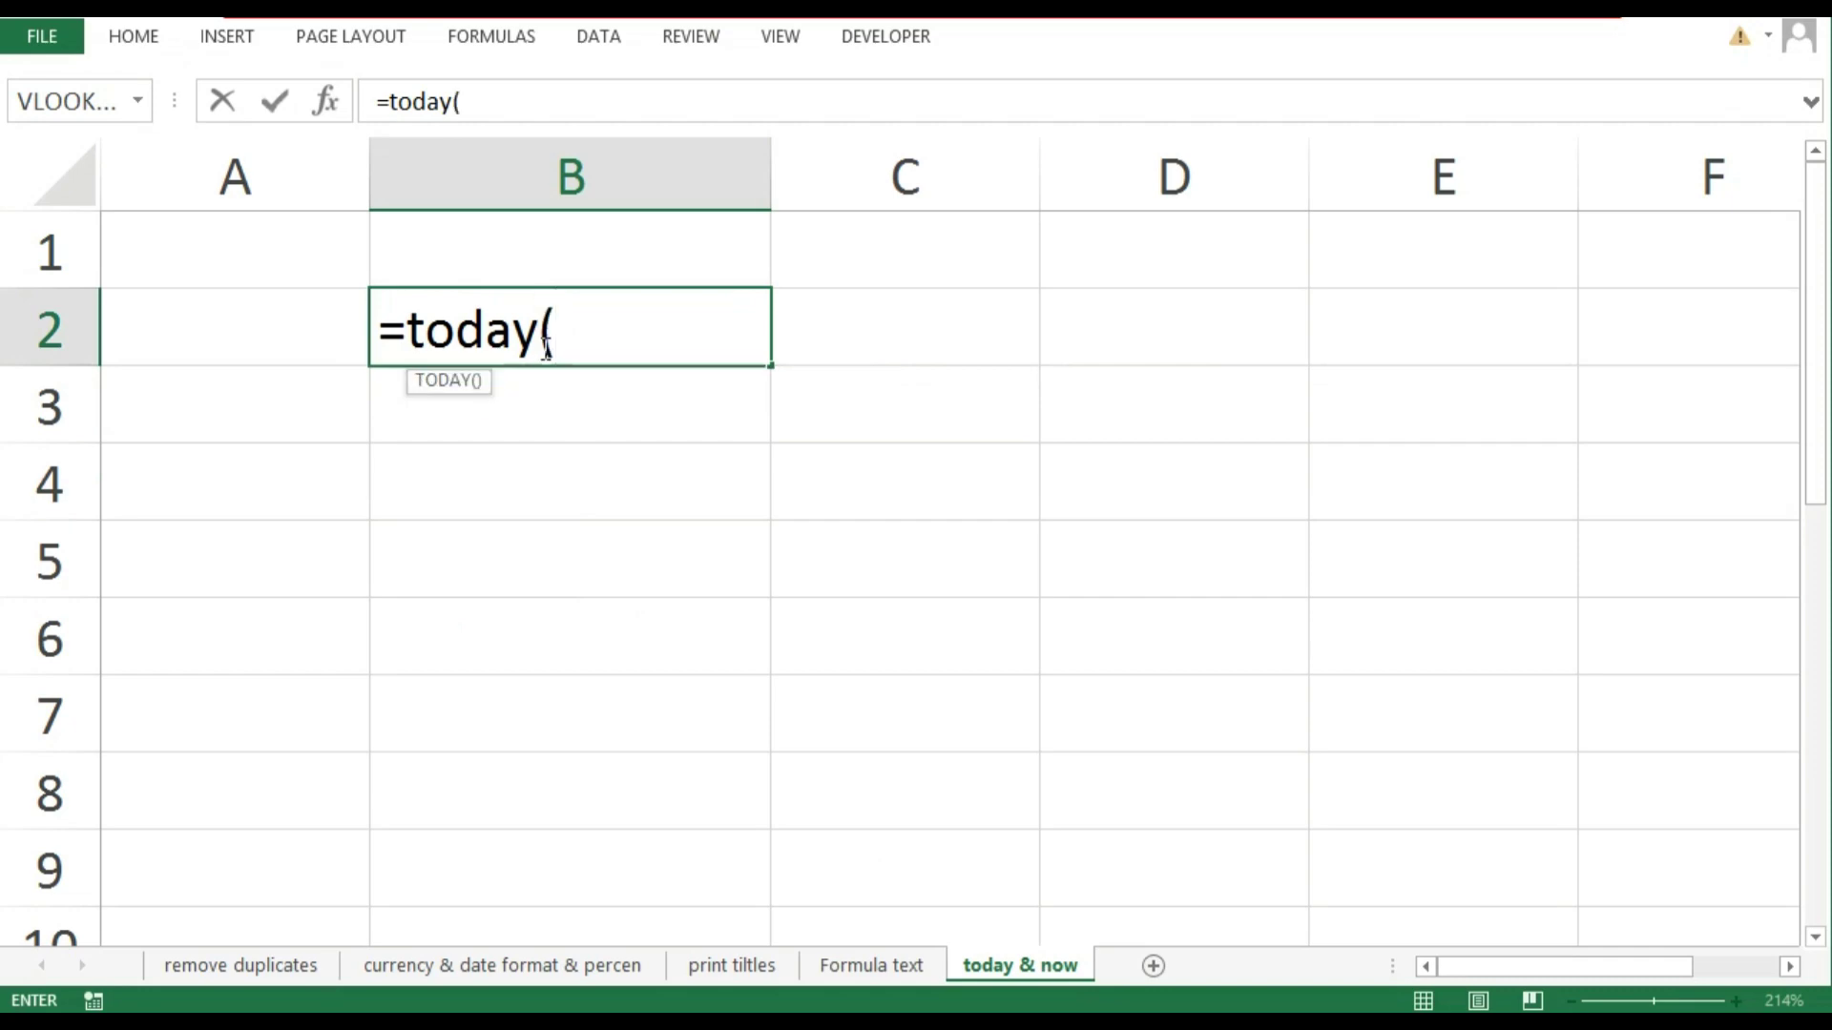
type(")")
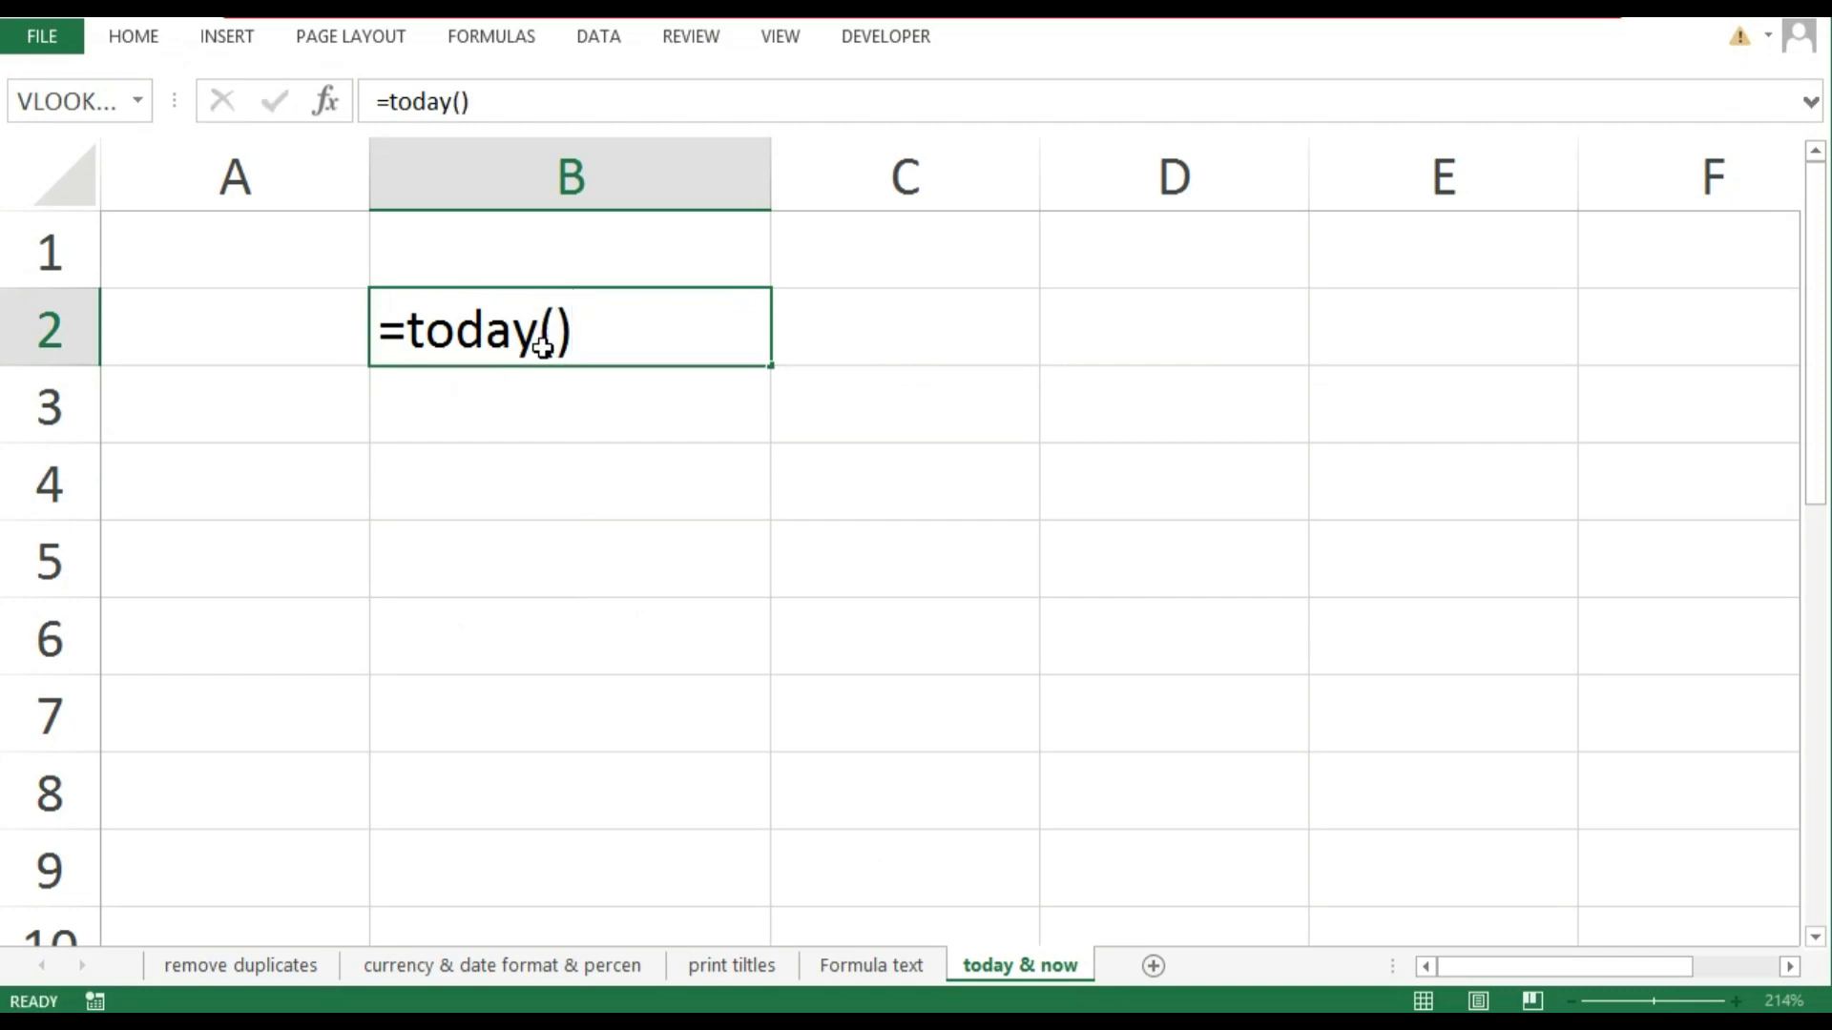
key("Return")
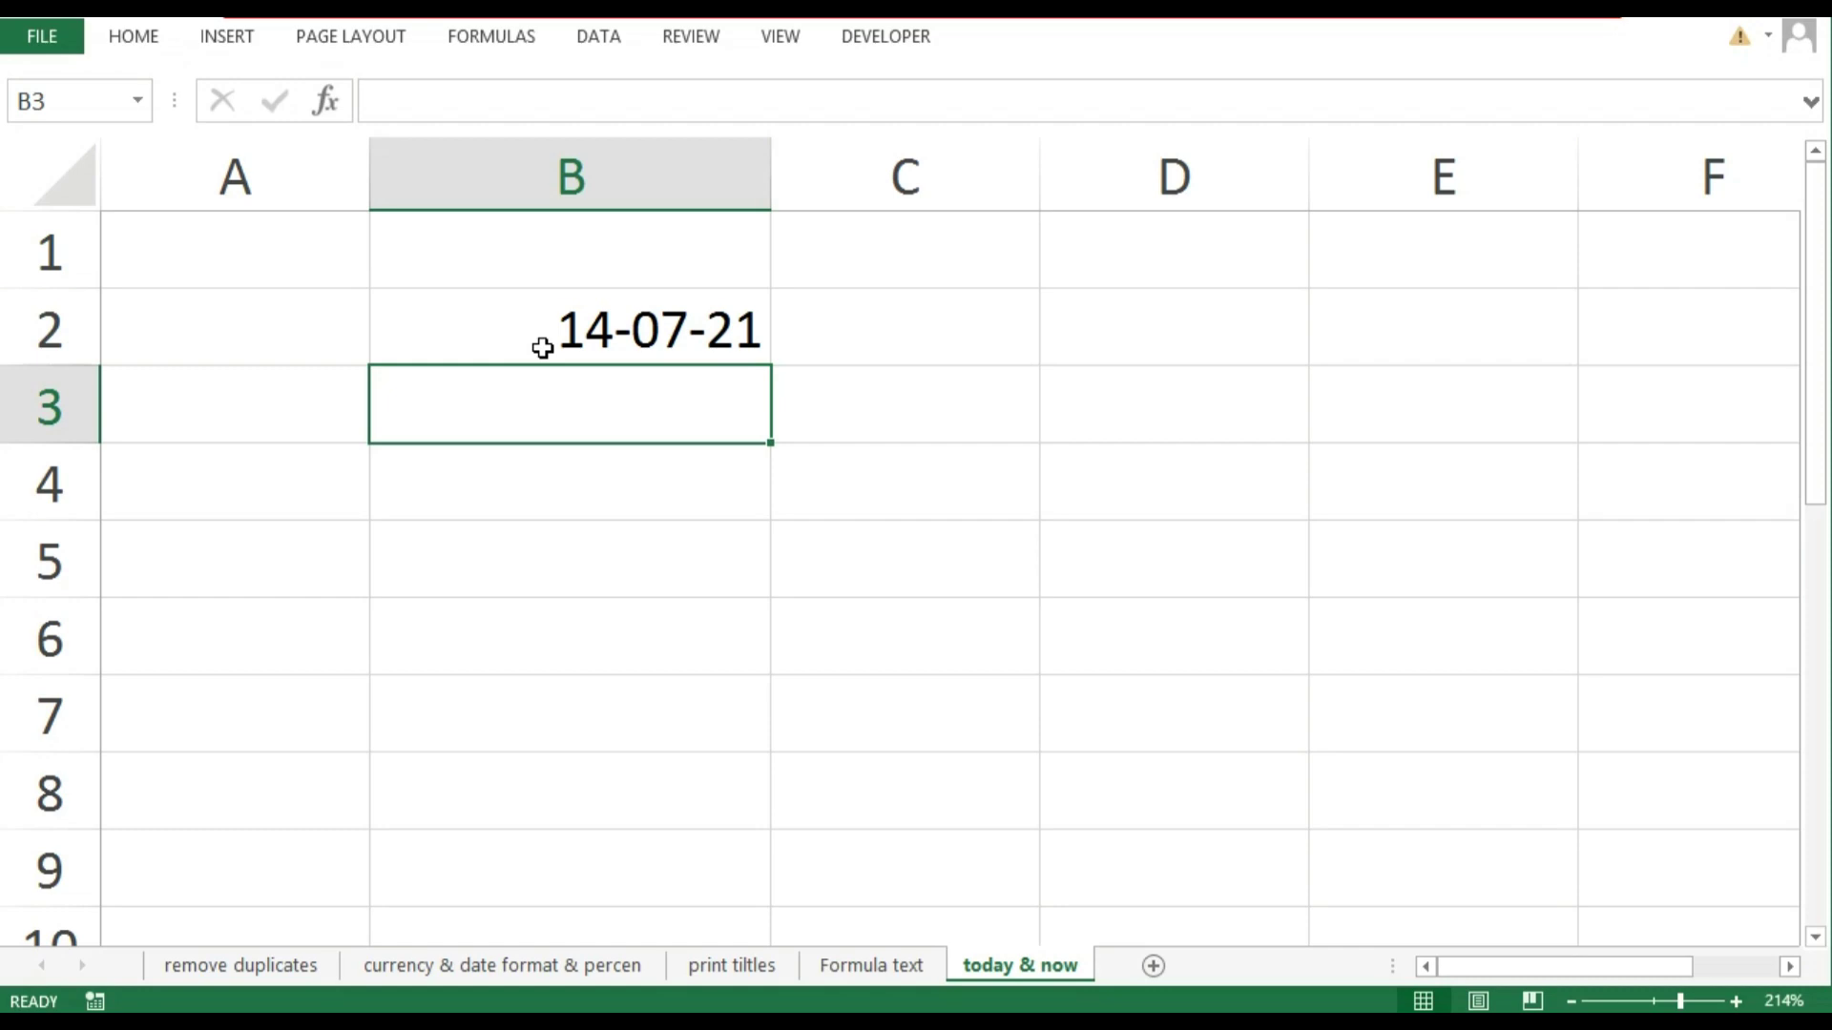
left_click(543, 348)
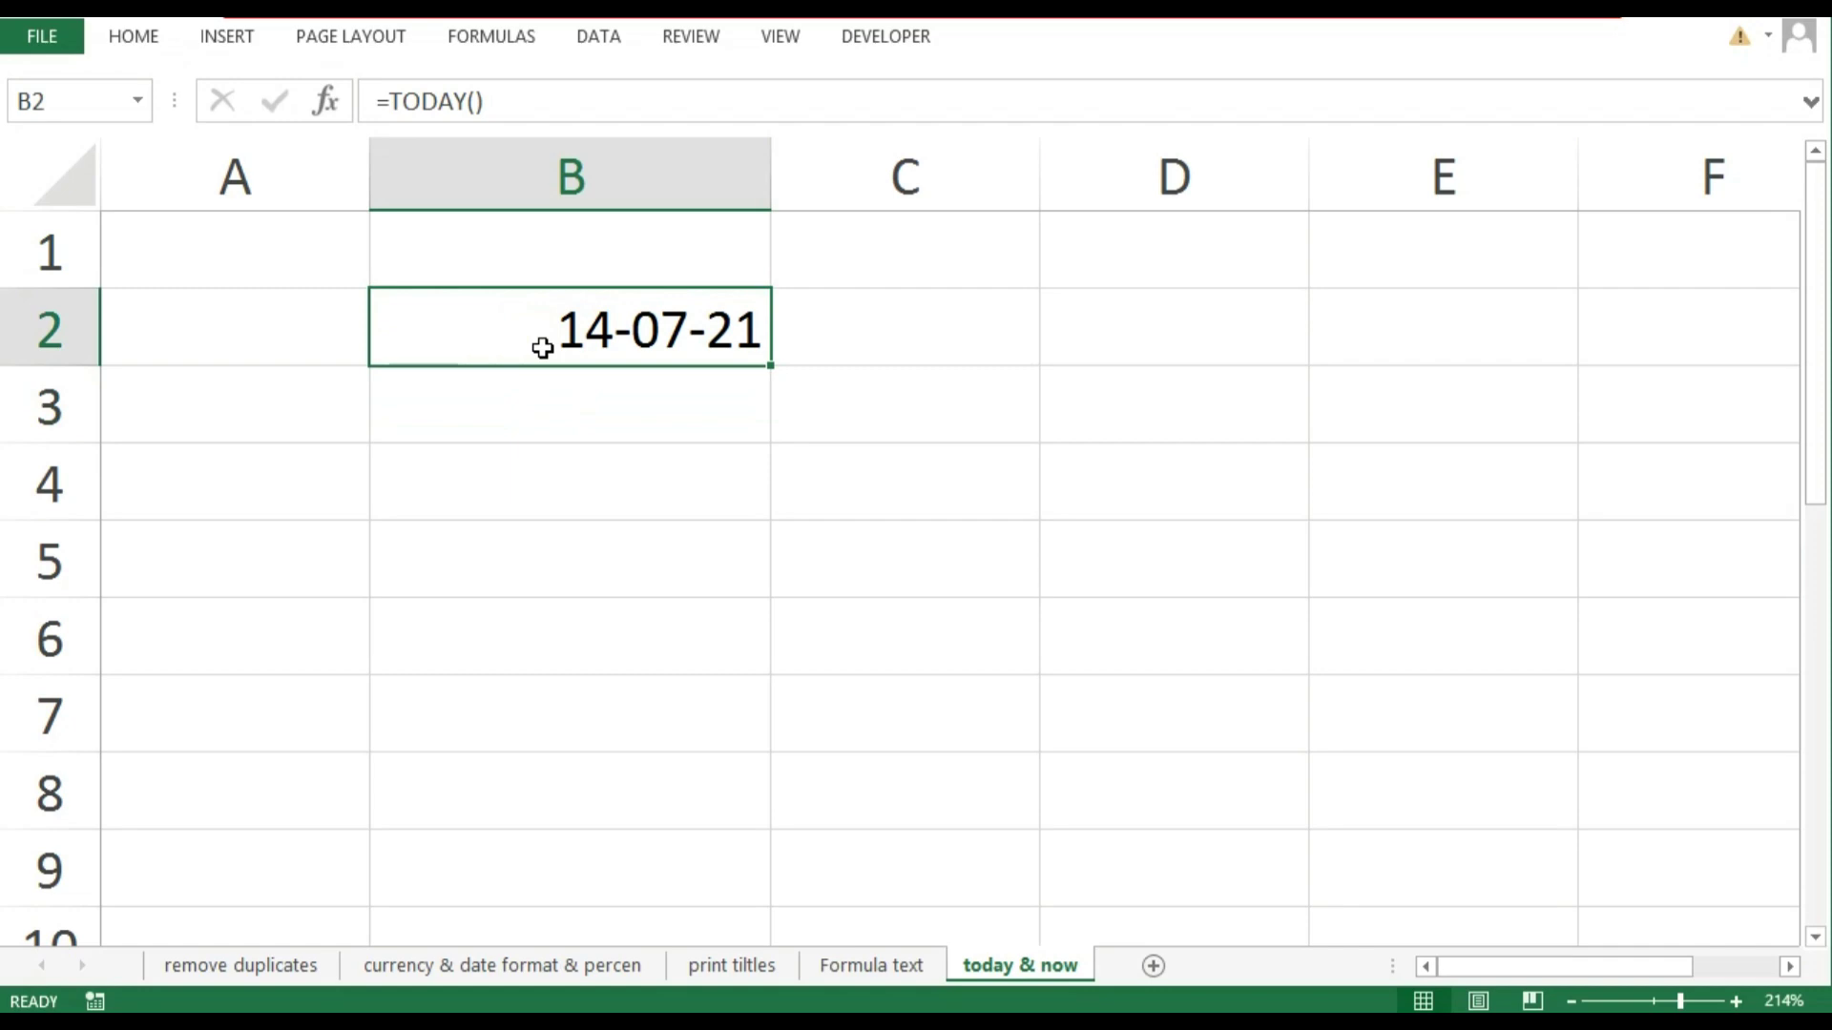
left_click(573, 412)
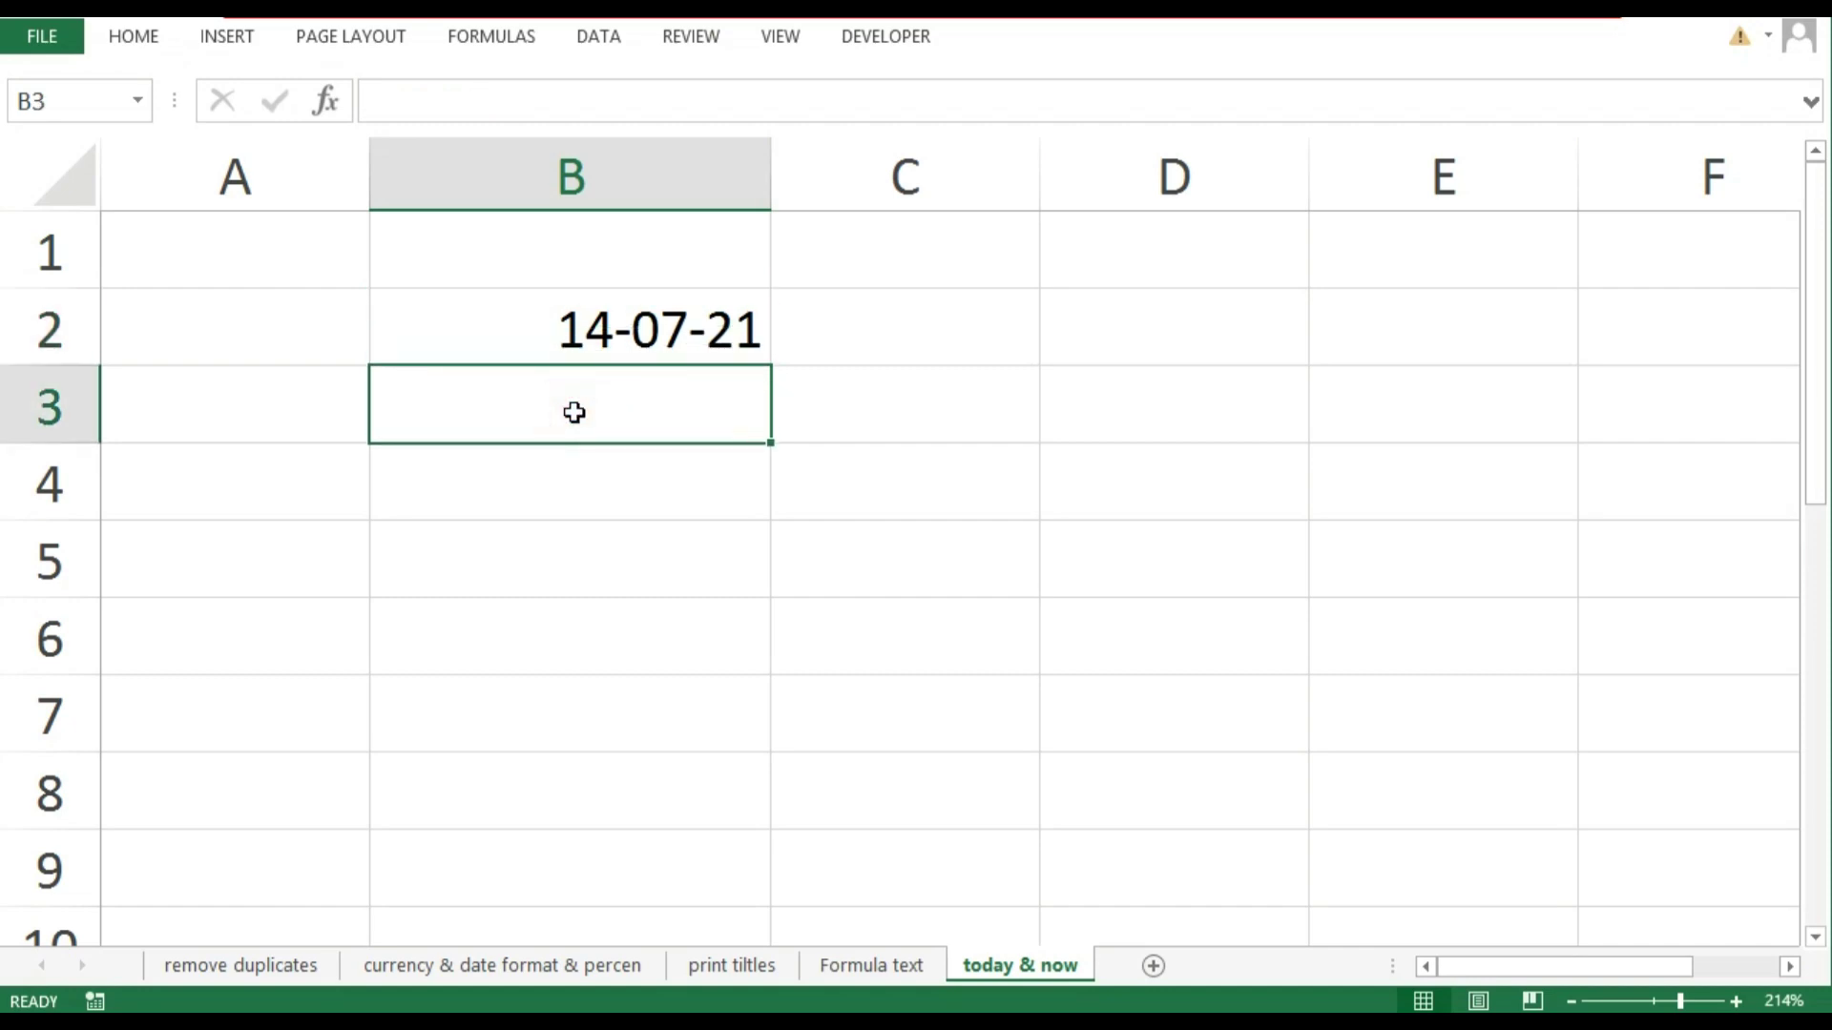
Enter =NOW() in B3 to show the current date and time, 14-07-21 19:29
type("=")
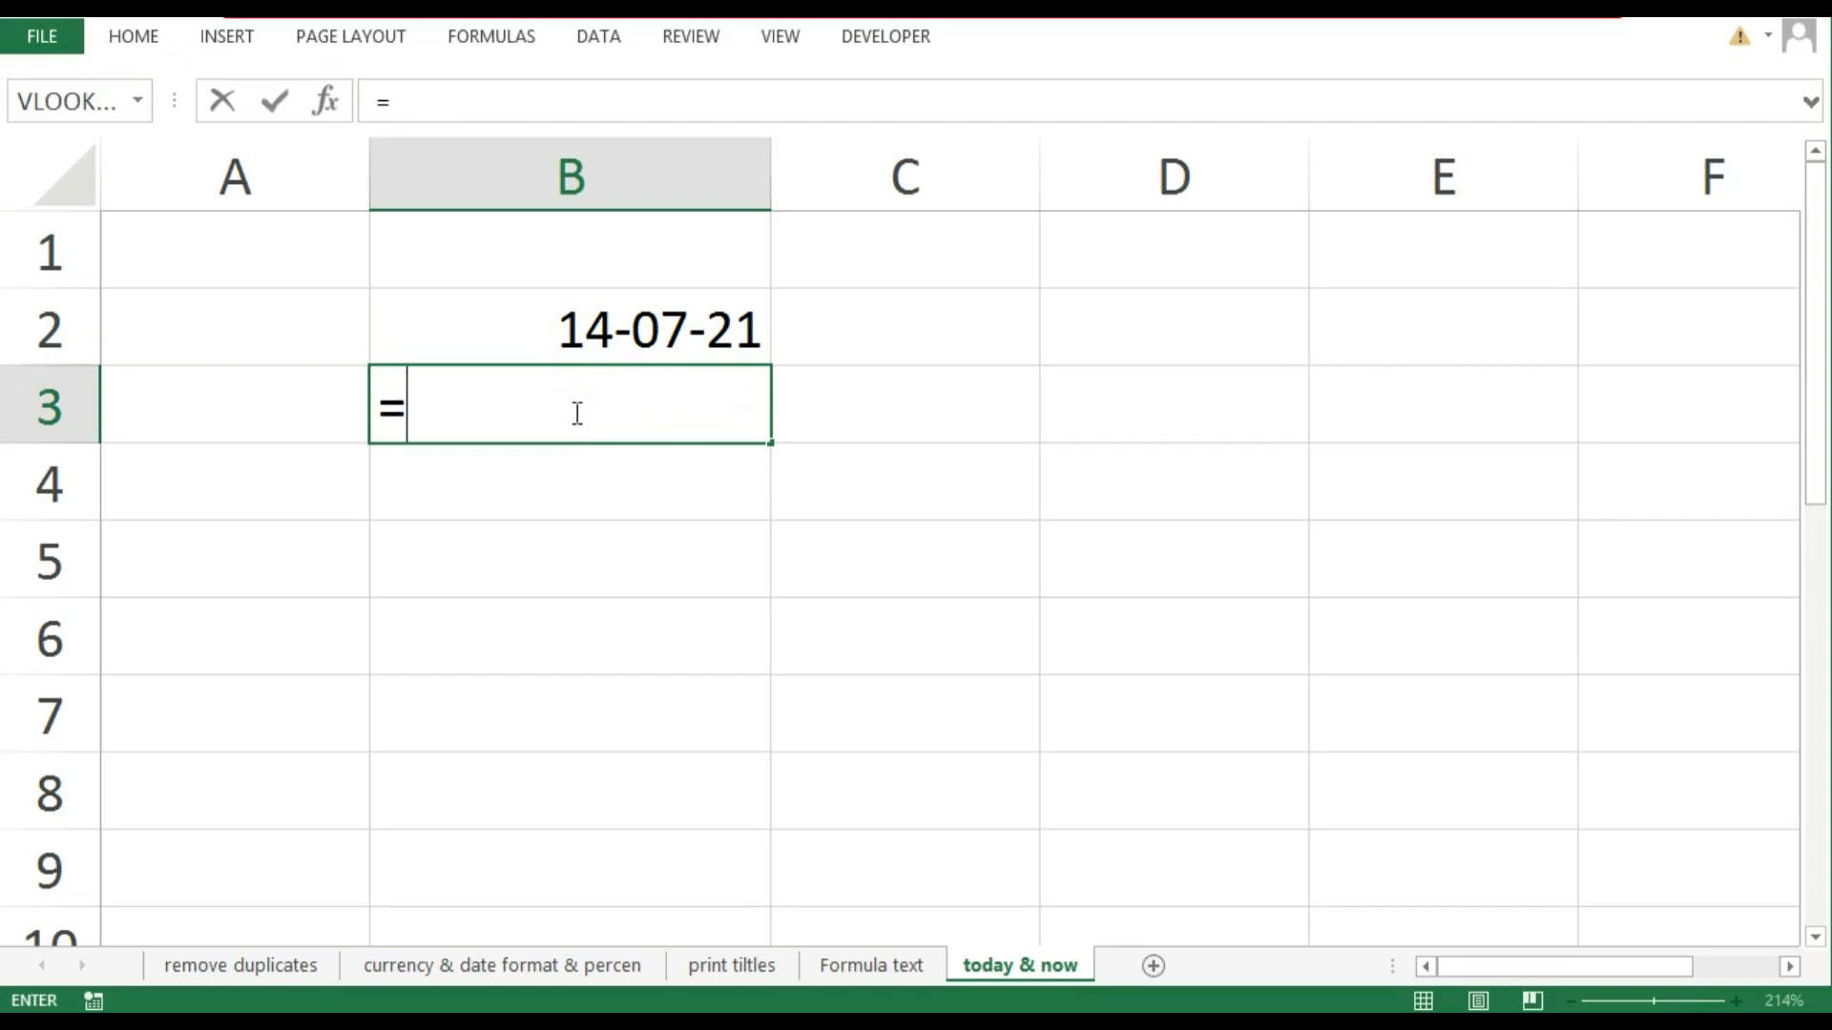
type("now")
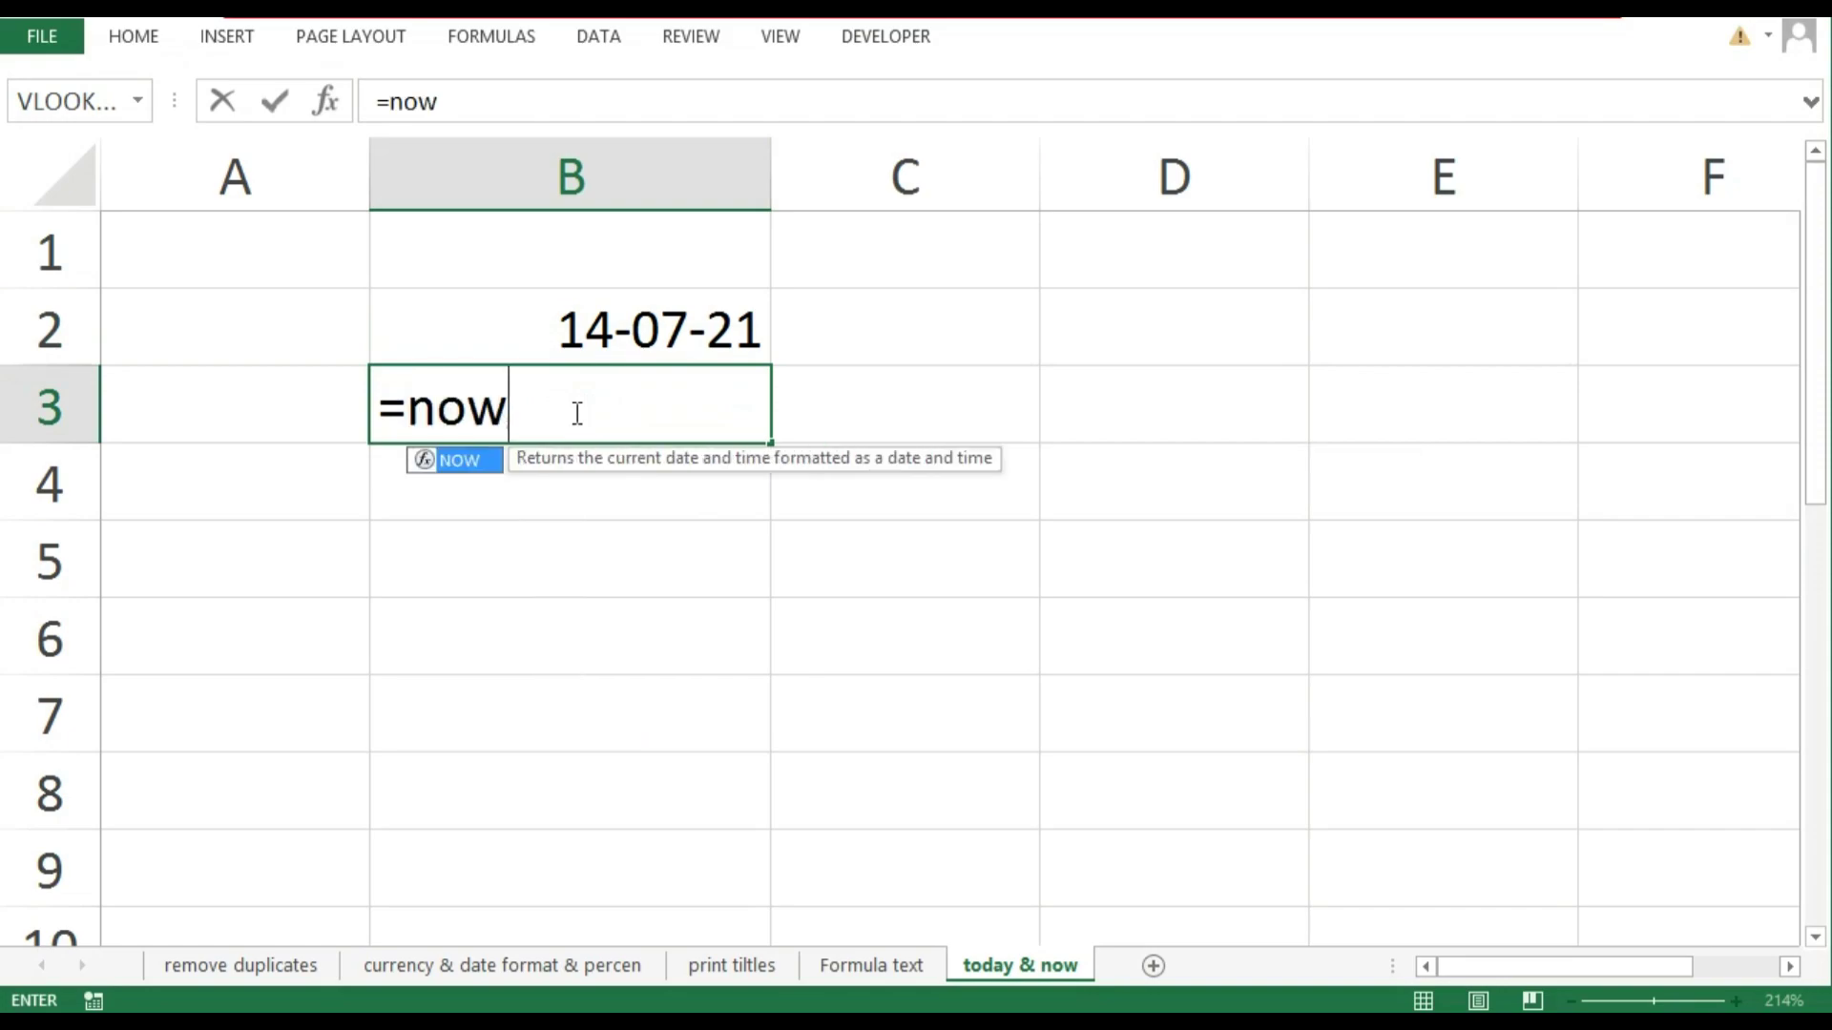
type("()")
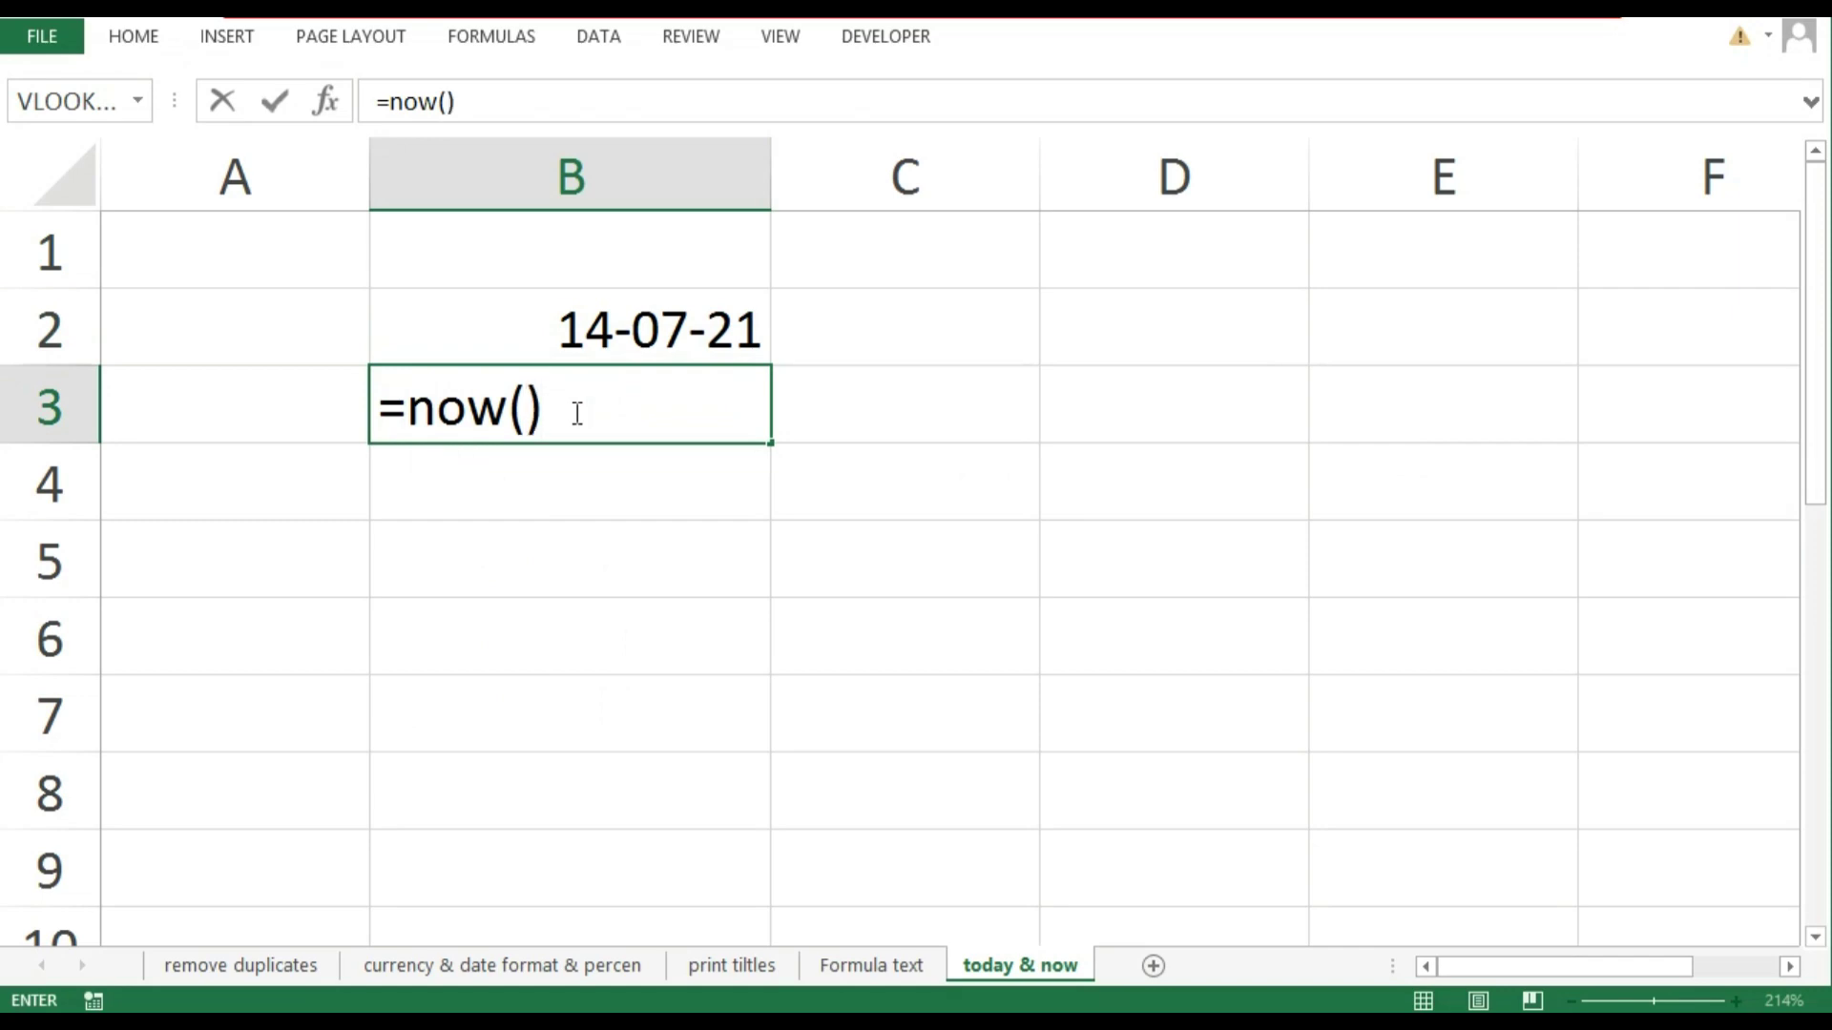
key("Return")
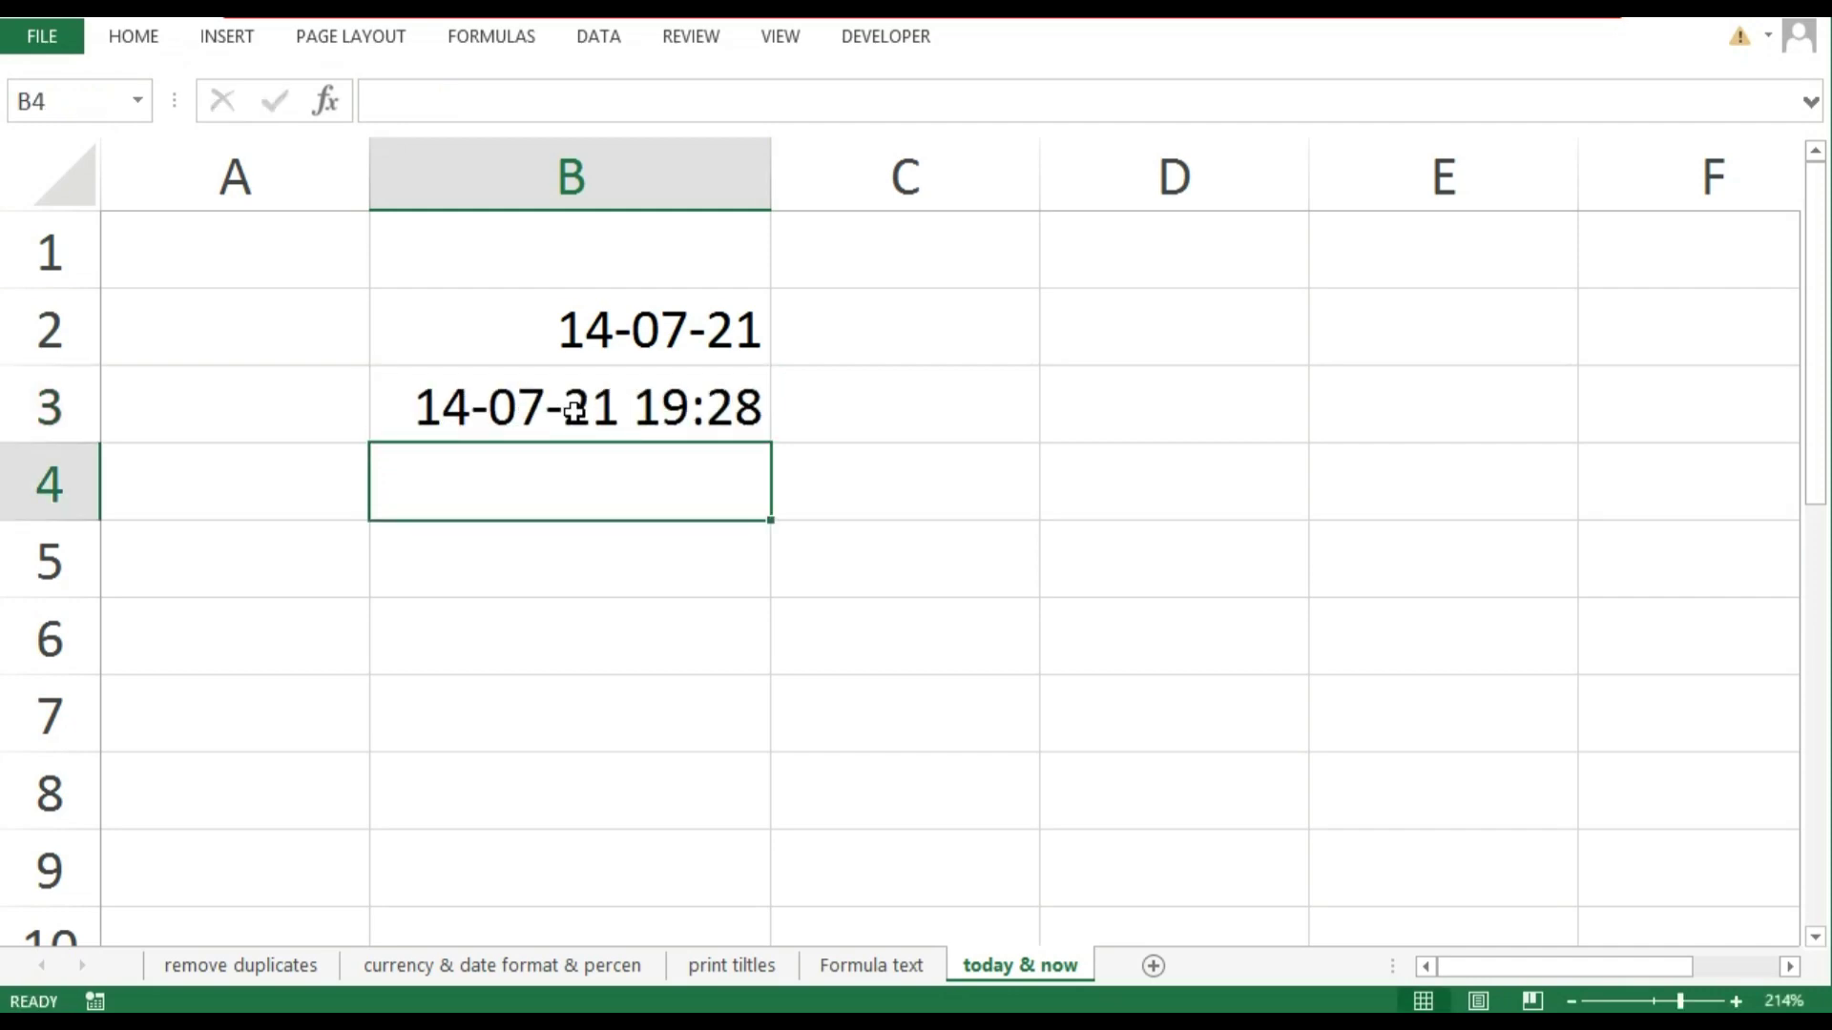
left_click(574, 410)
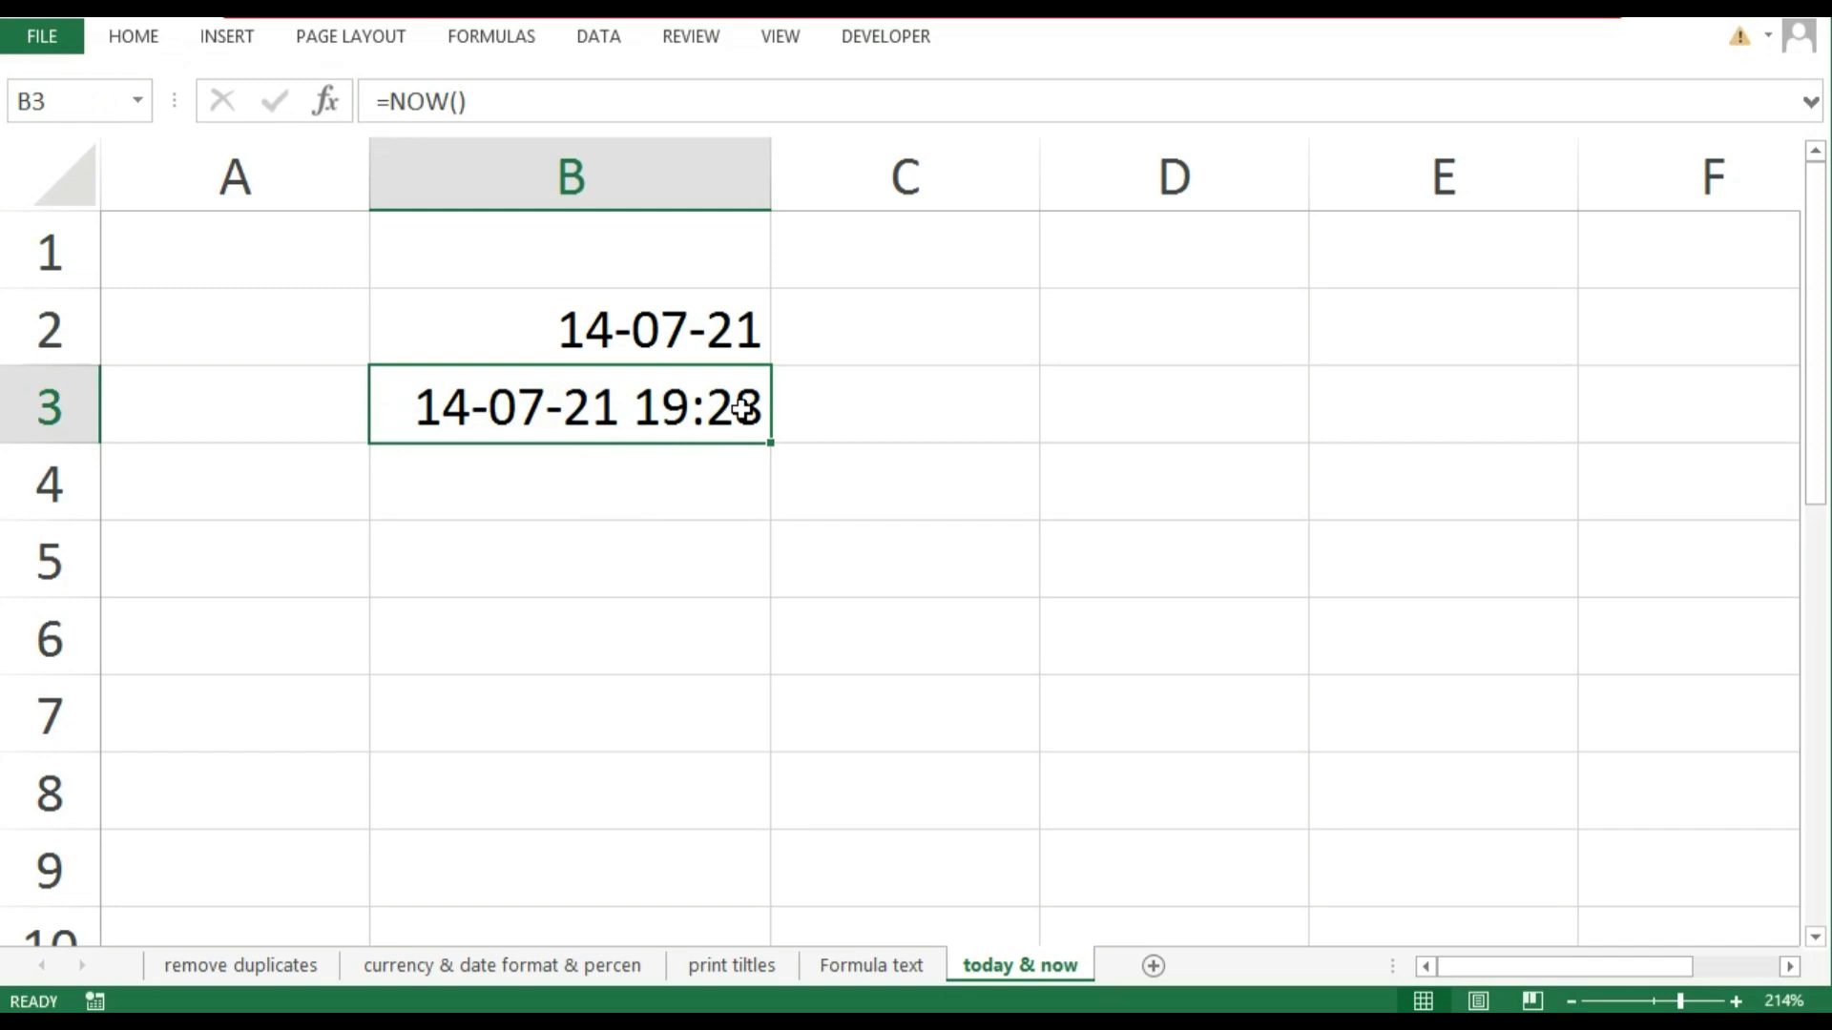
Fill C5:C7 with 1, =1+1 and 2
left_click(830, 548)
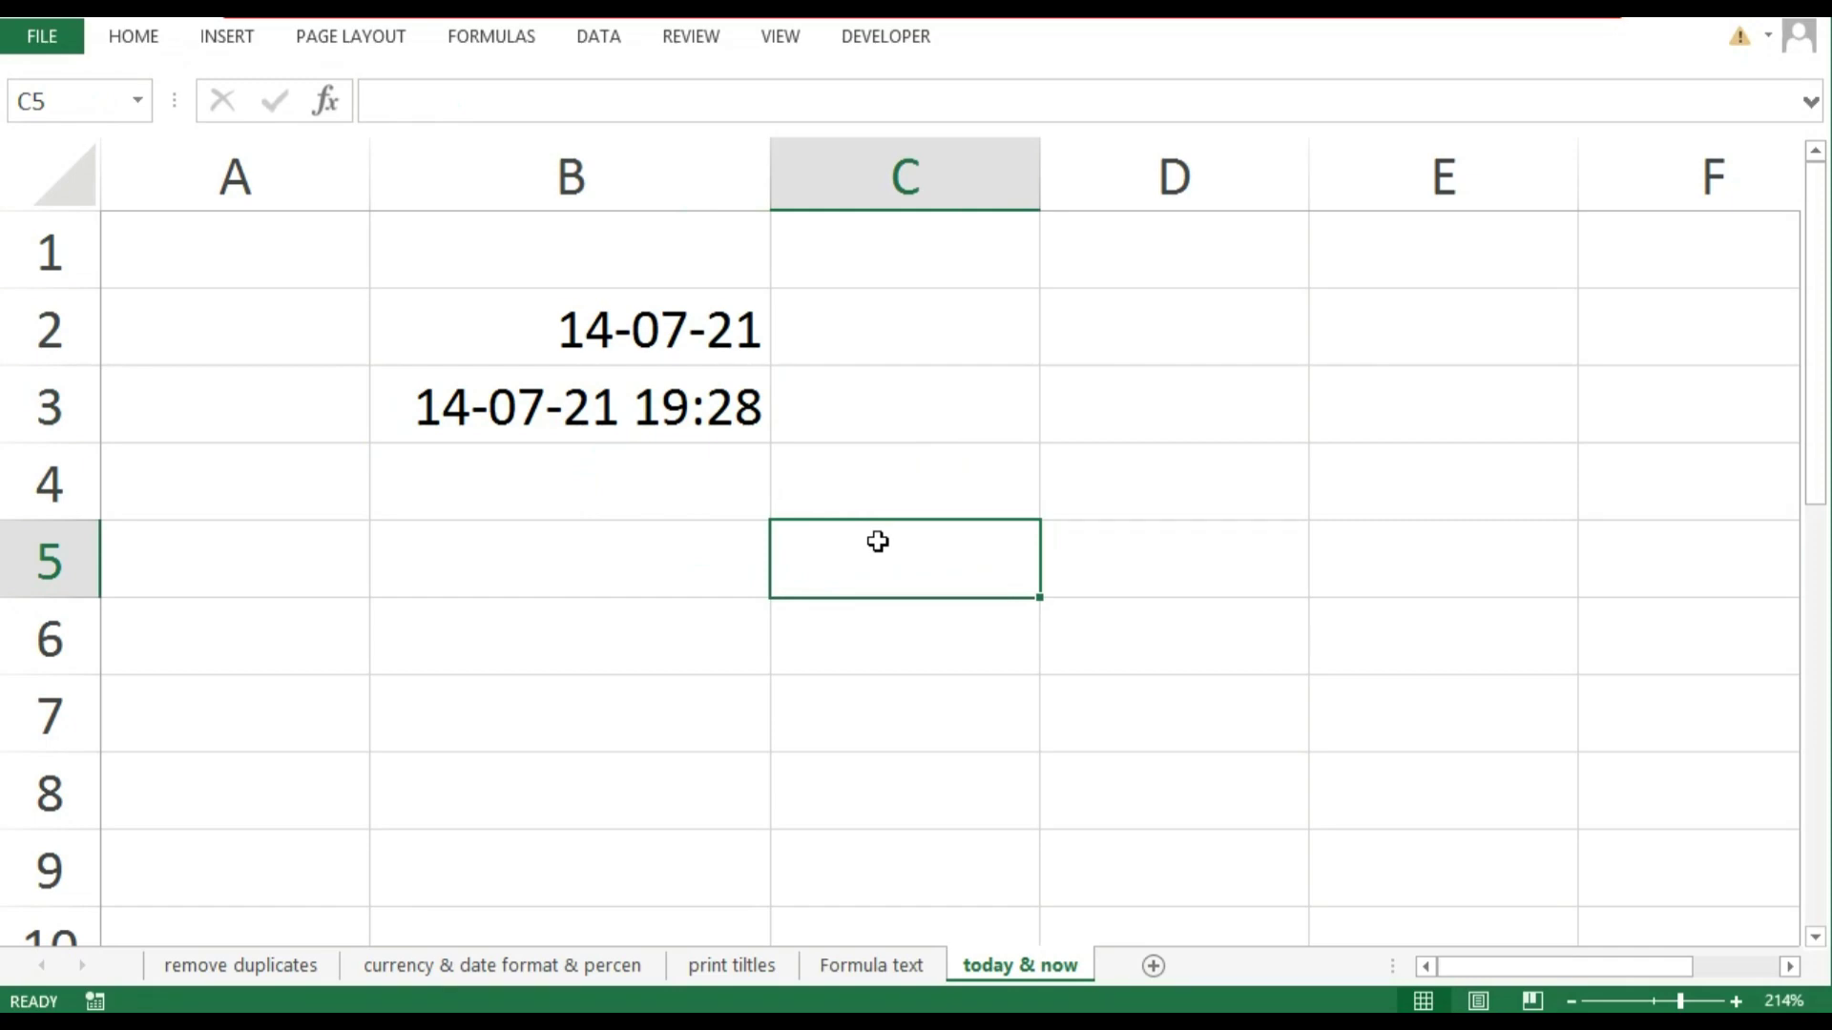
type("1")
key("Return")
type("=")
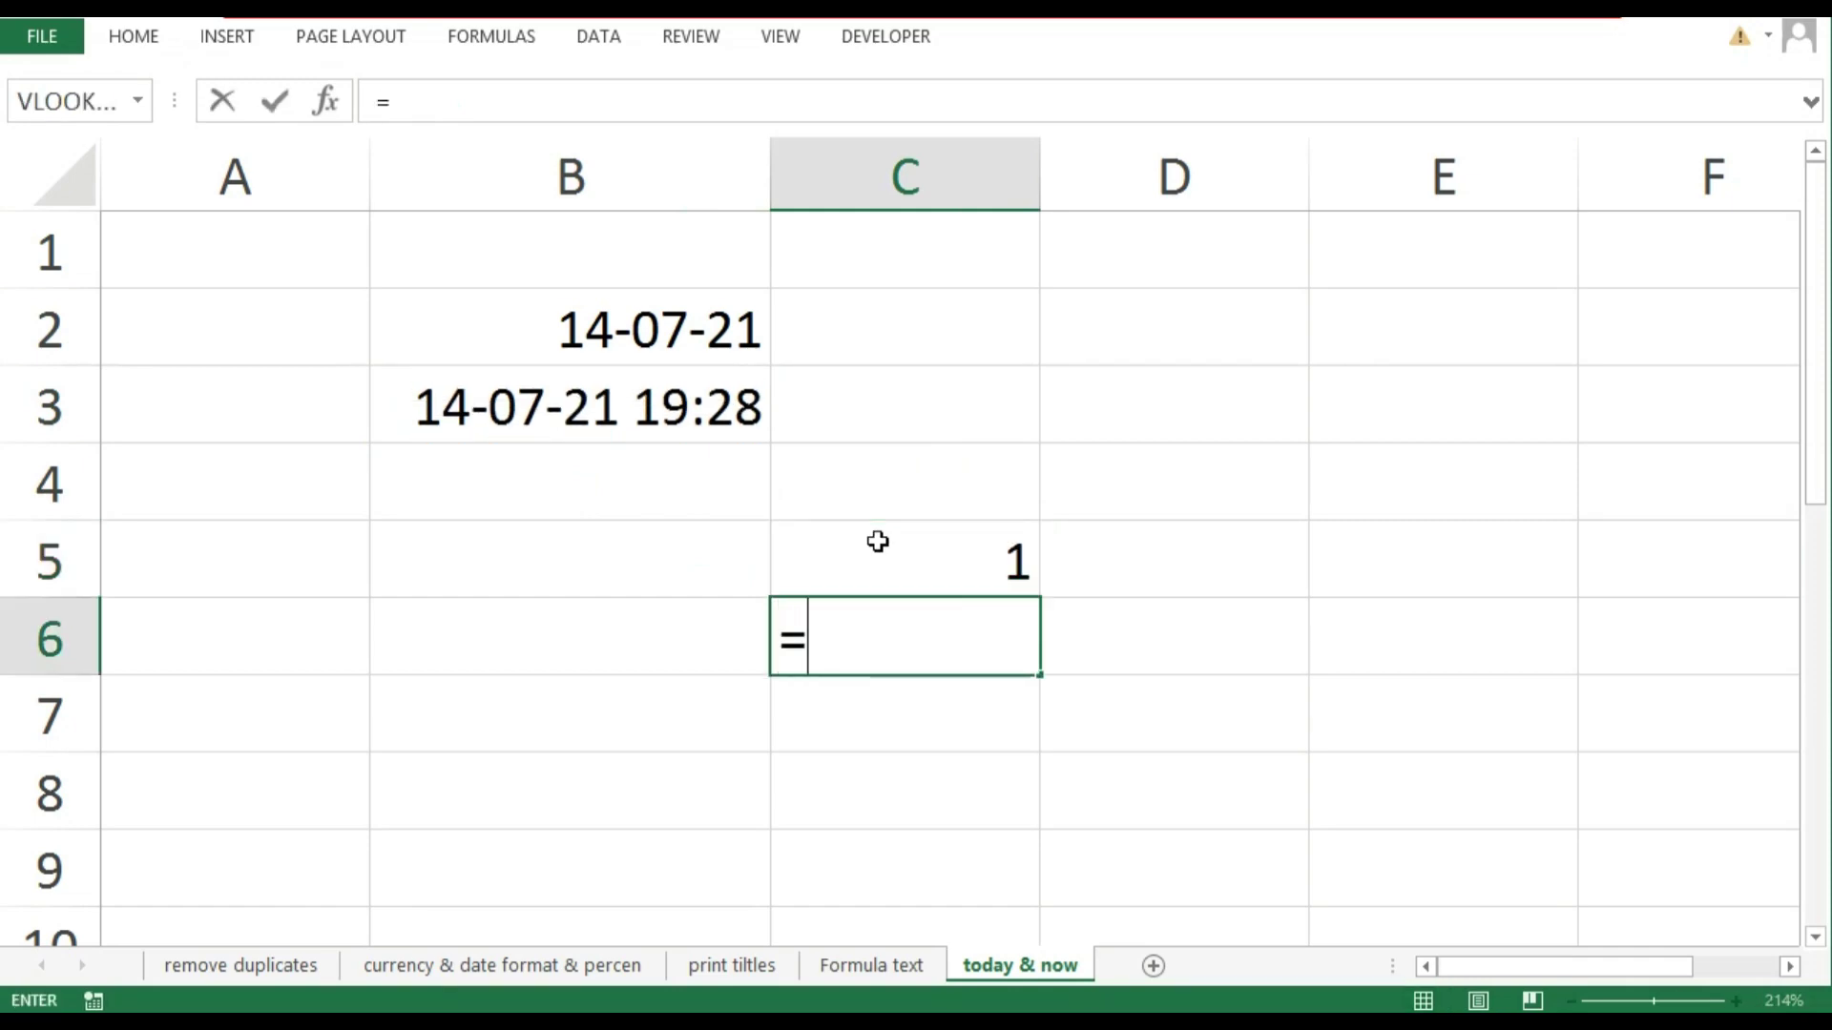
type("1")
type("+1")
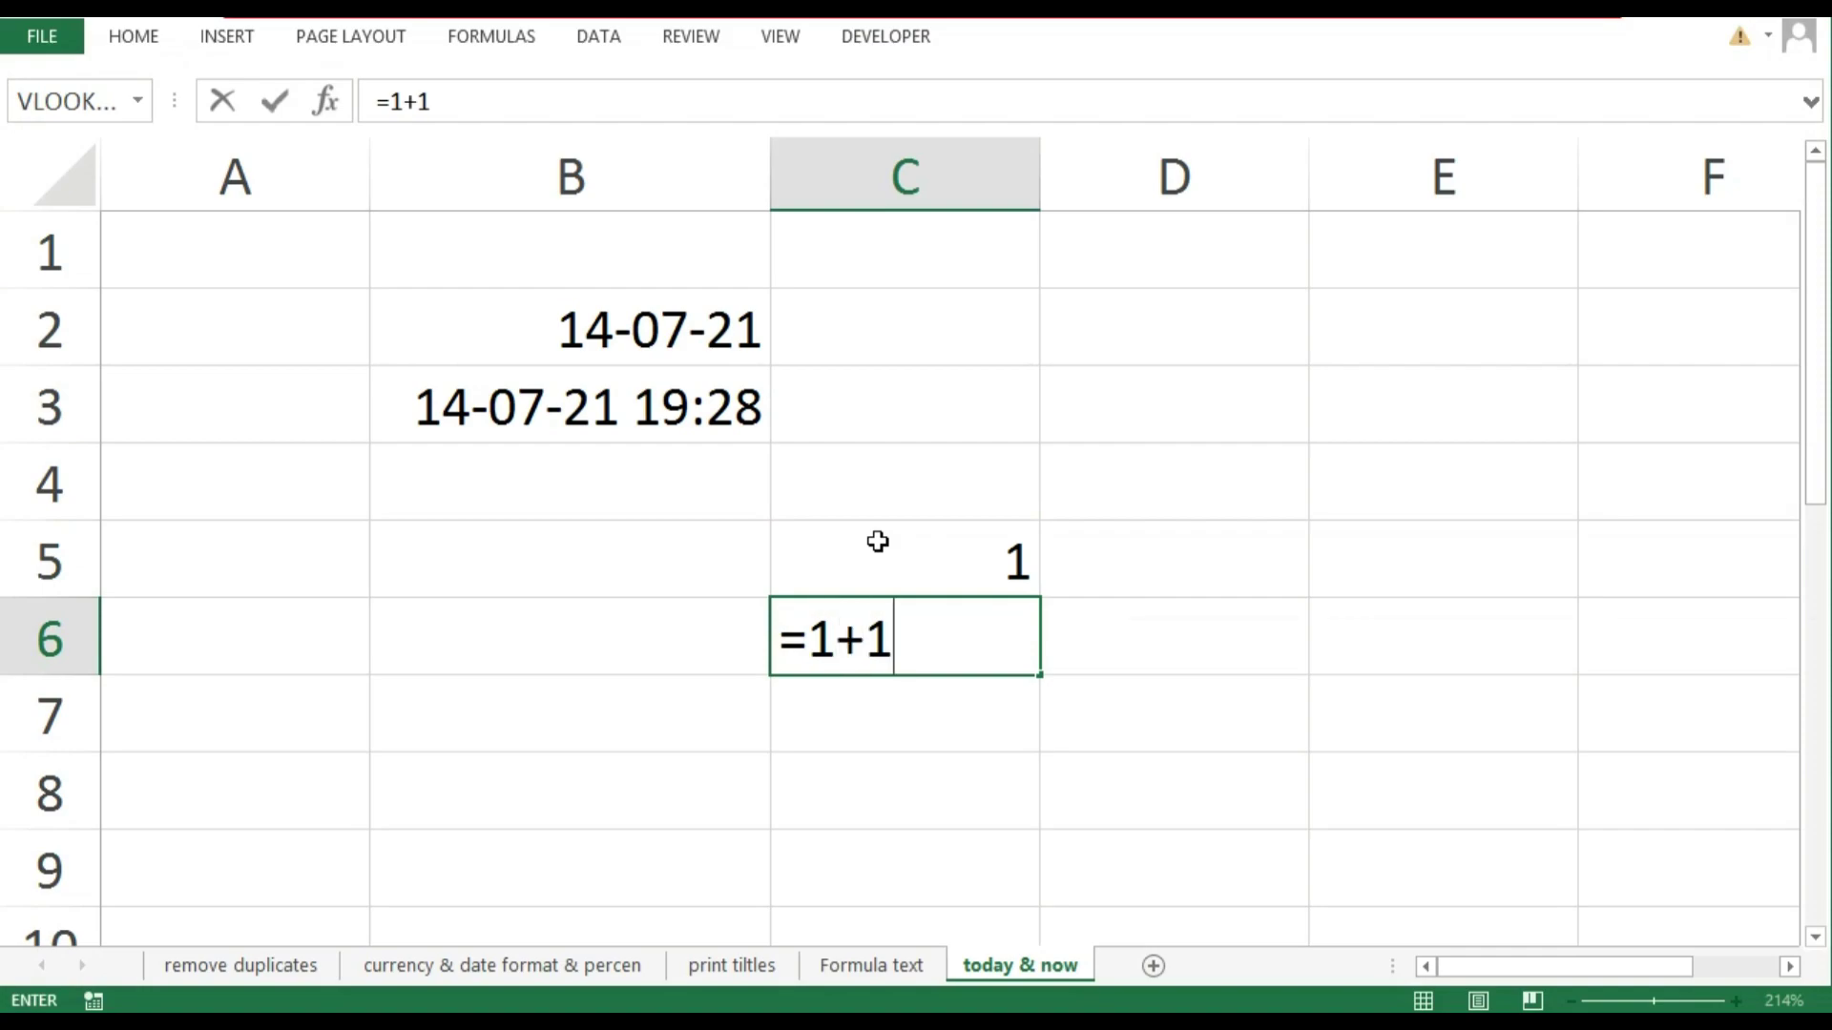
key("Return")
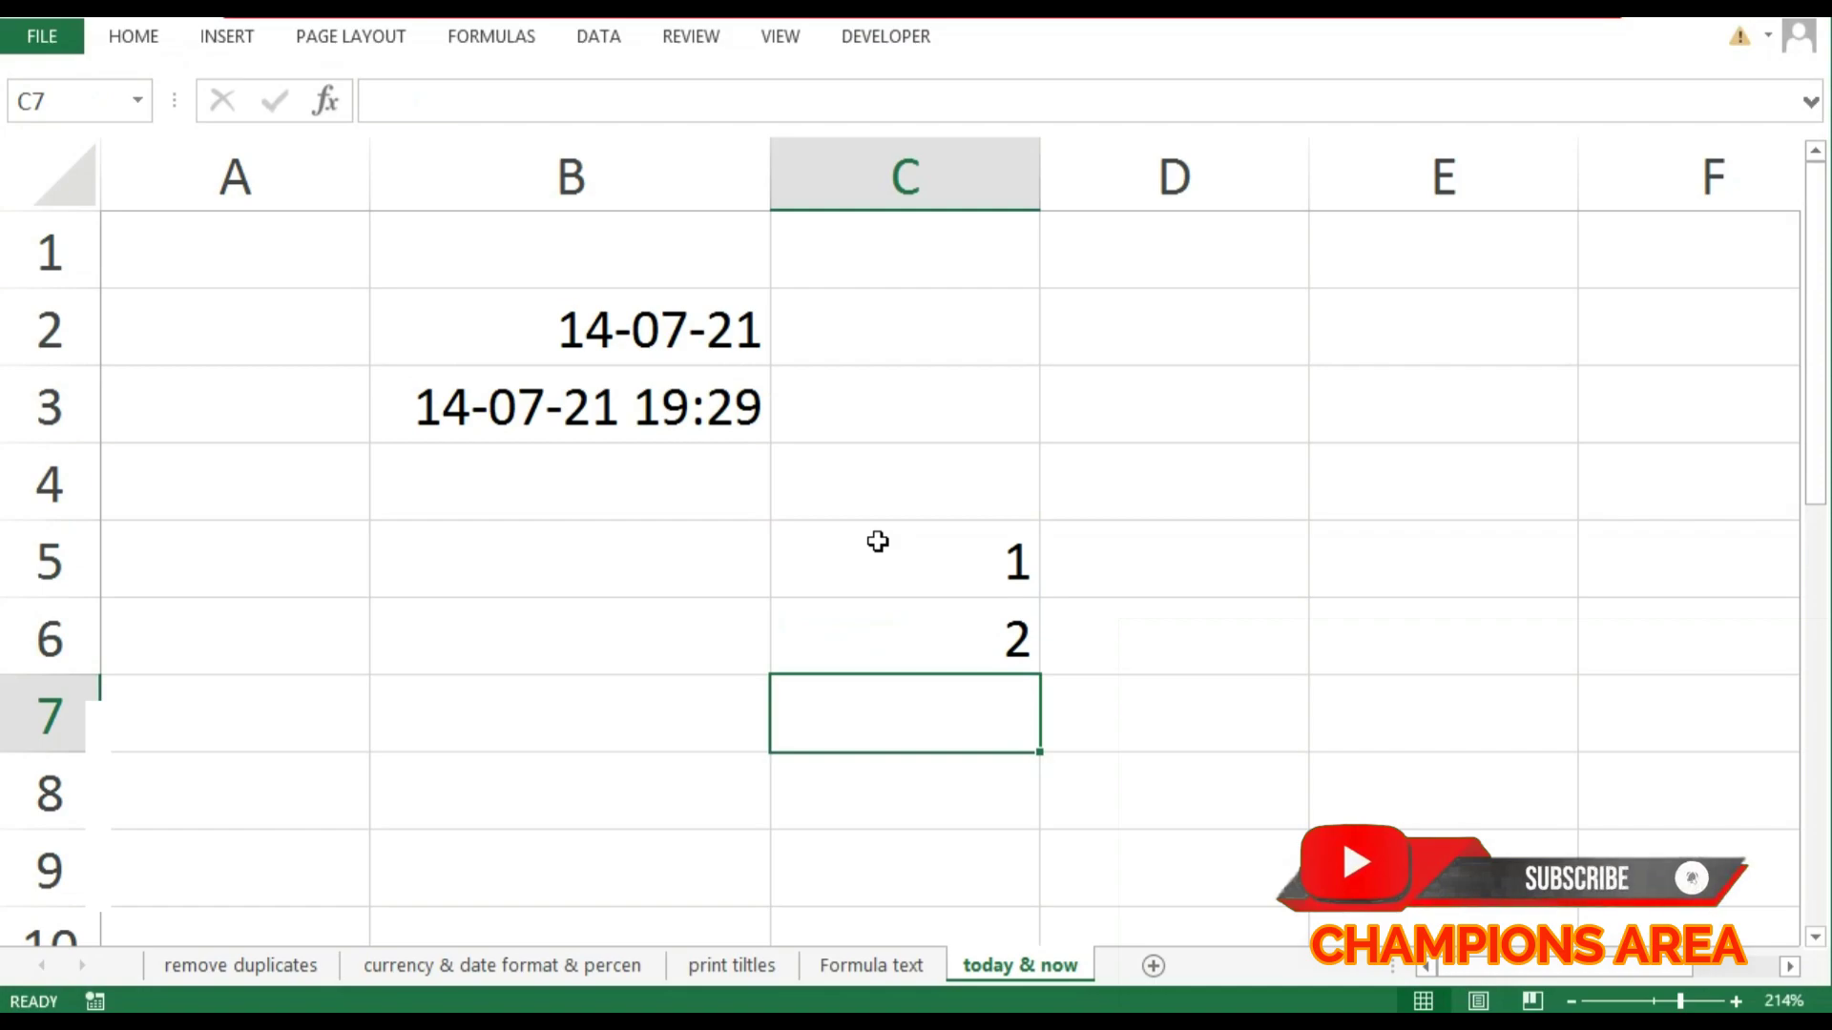
type("2")
key("Return")
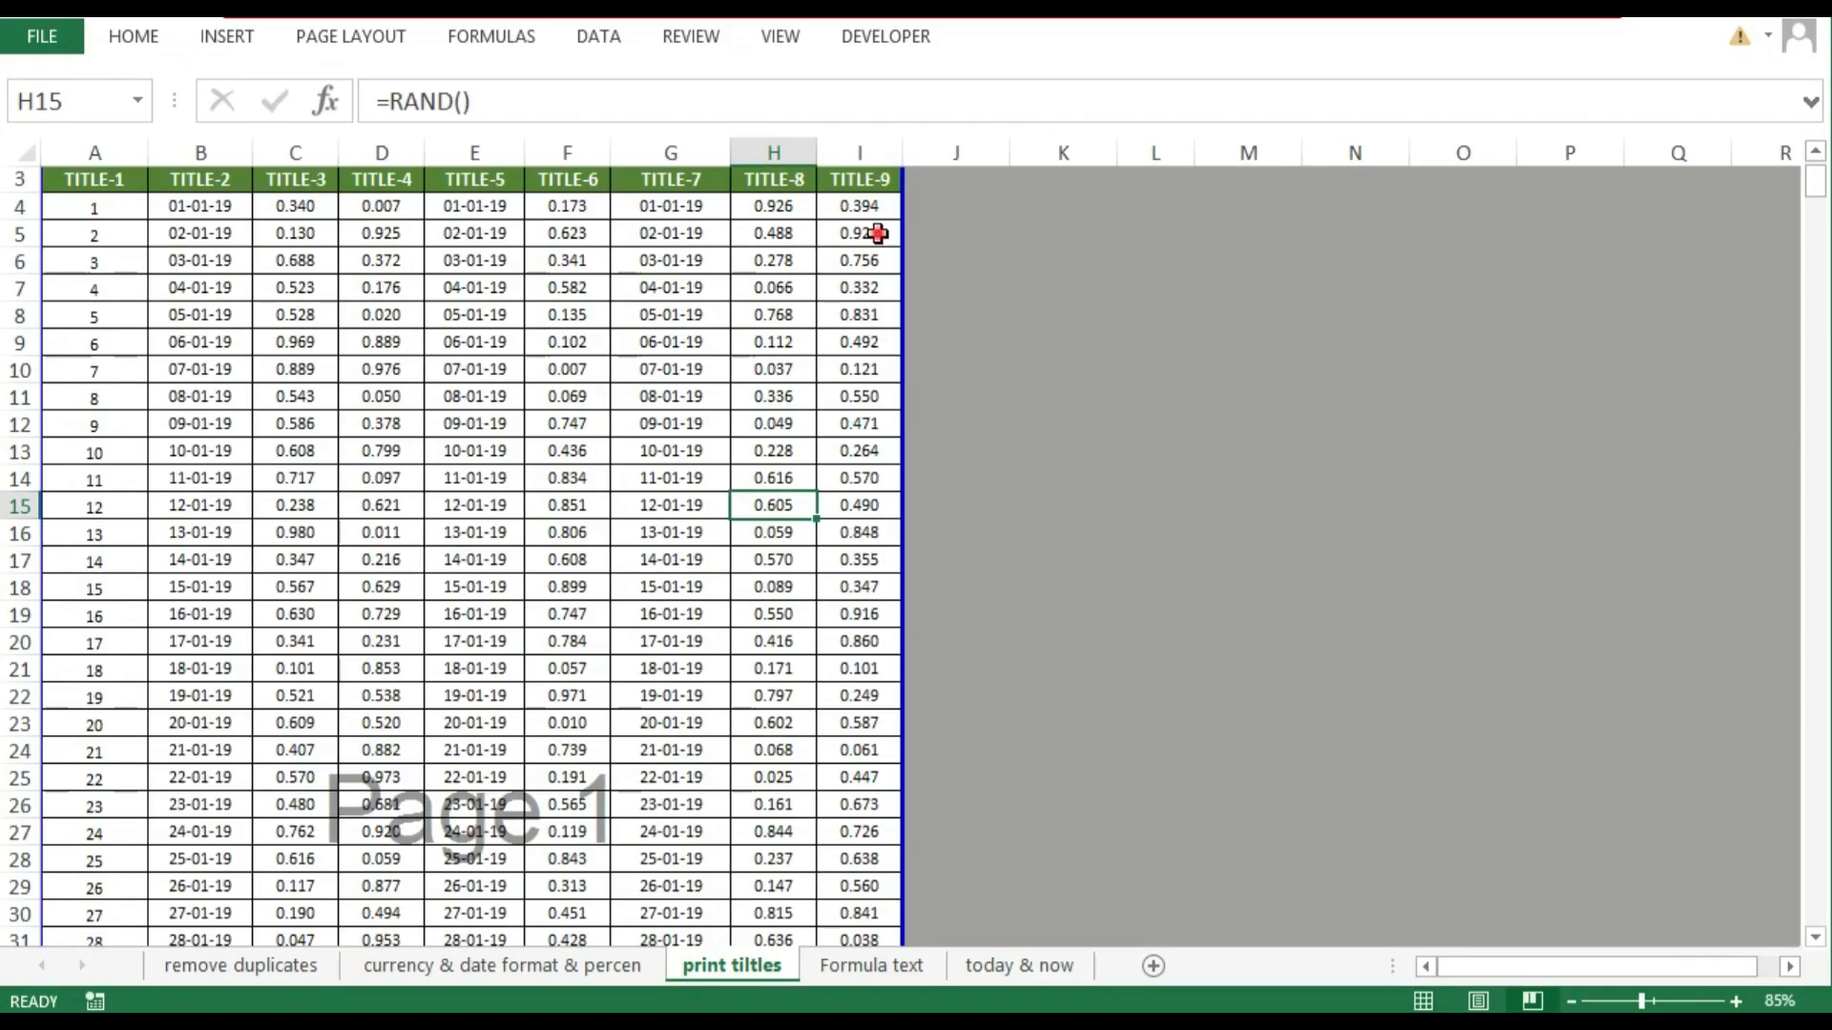
On the print tiltles sheet, make title row 3 taller
left_click(878, 233)
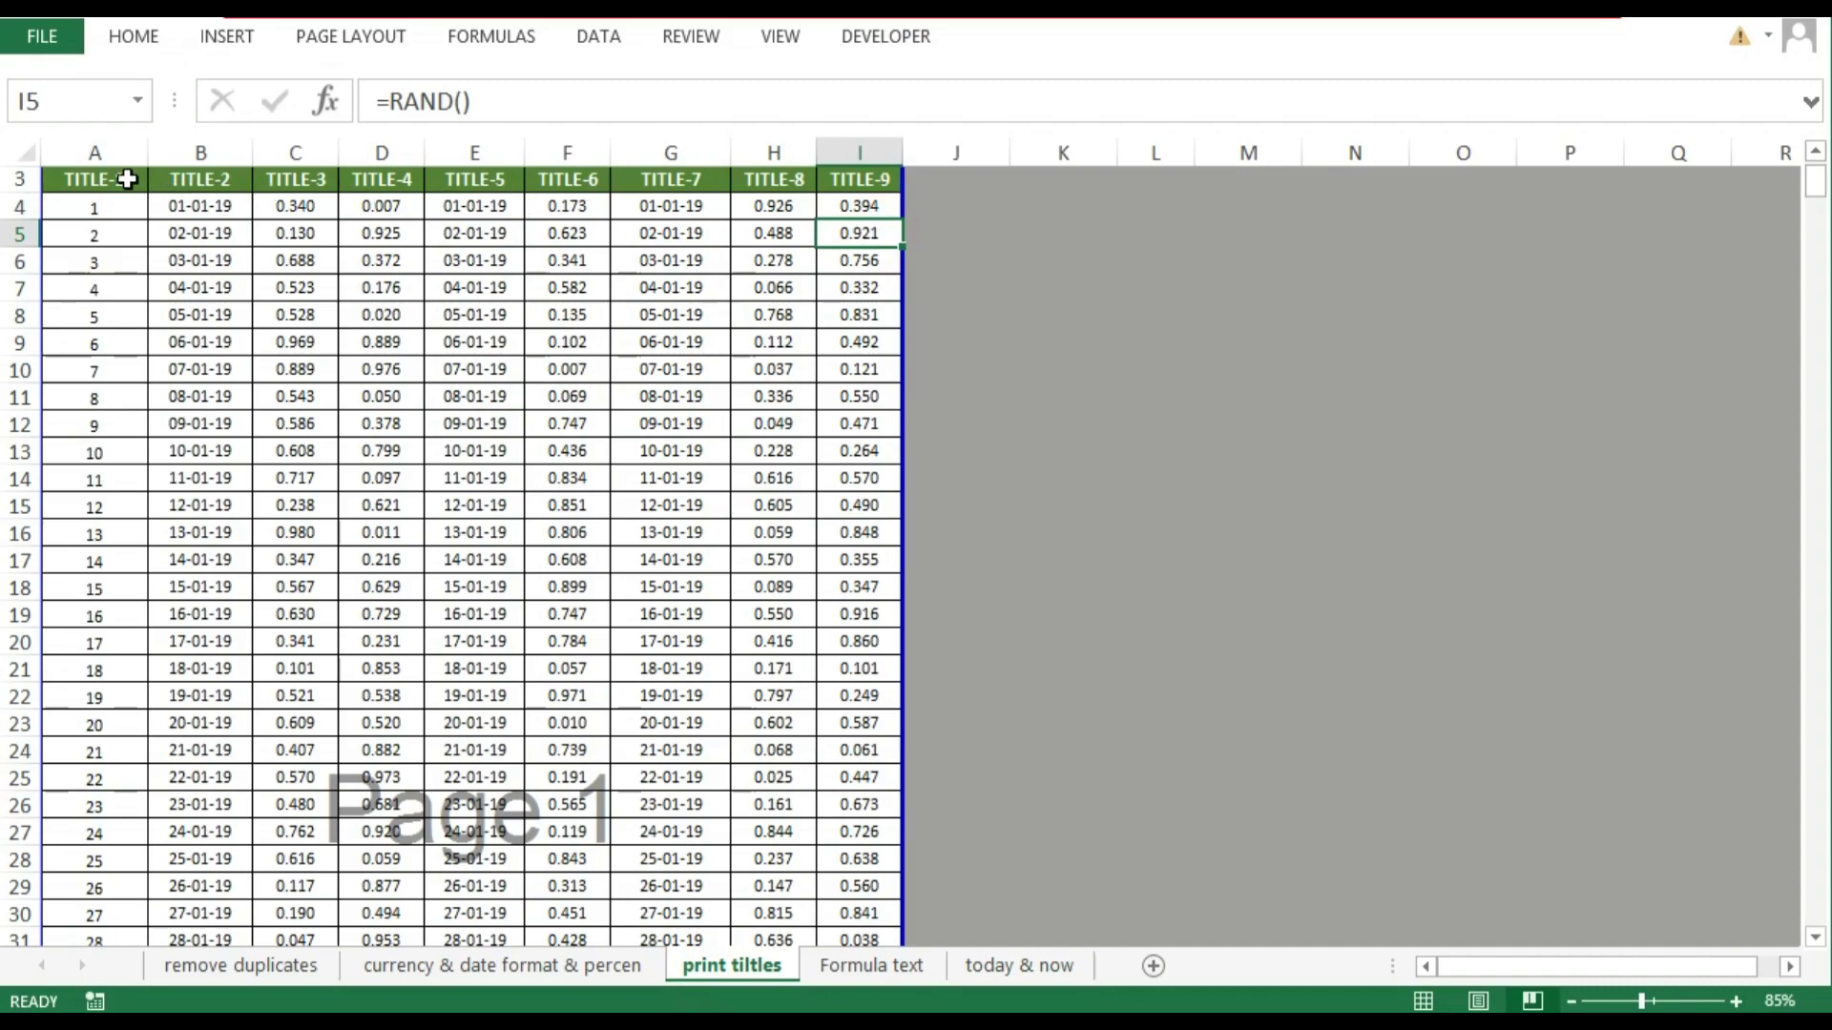
mouse_move(126, 181)
left_mouse_down()
mouse_move(662, 200)
mouse_move(859, 181)
left_mouse_up()
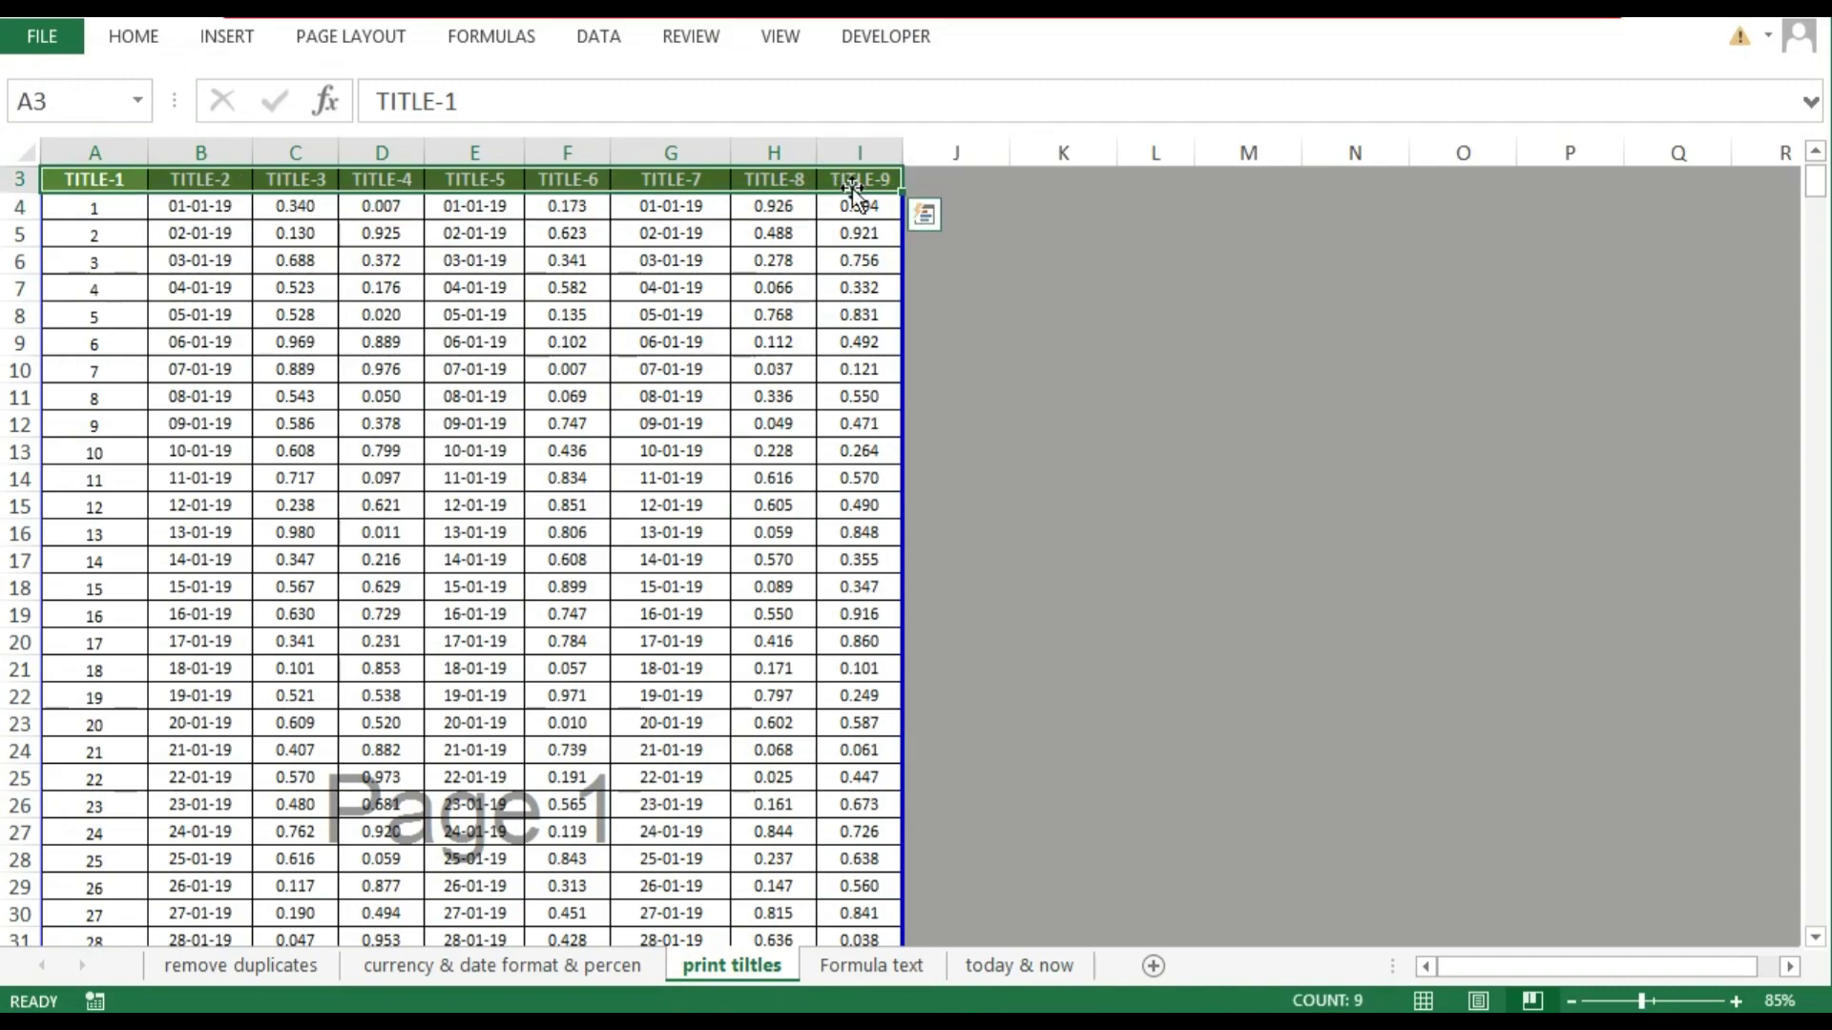
left_click_drag(24, 191, 25, 206)
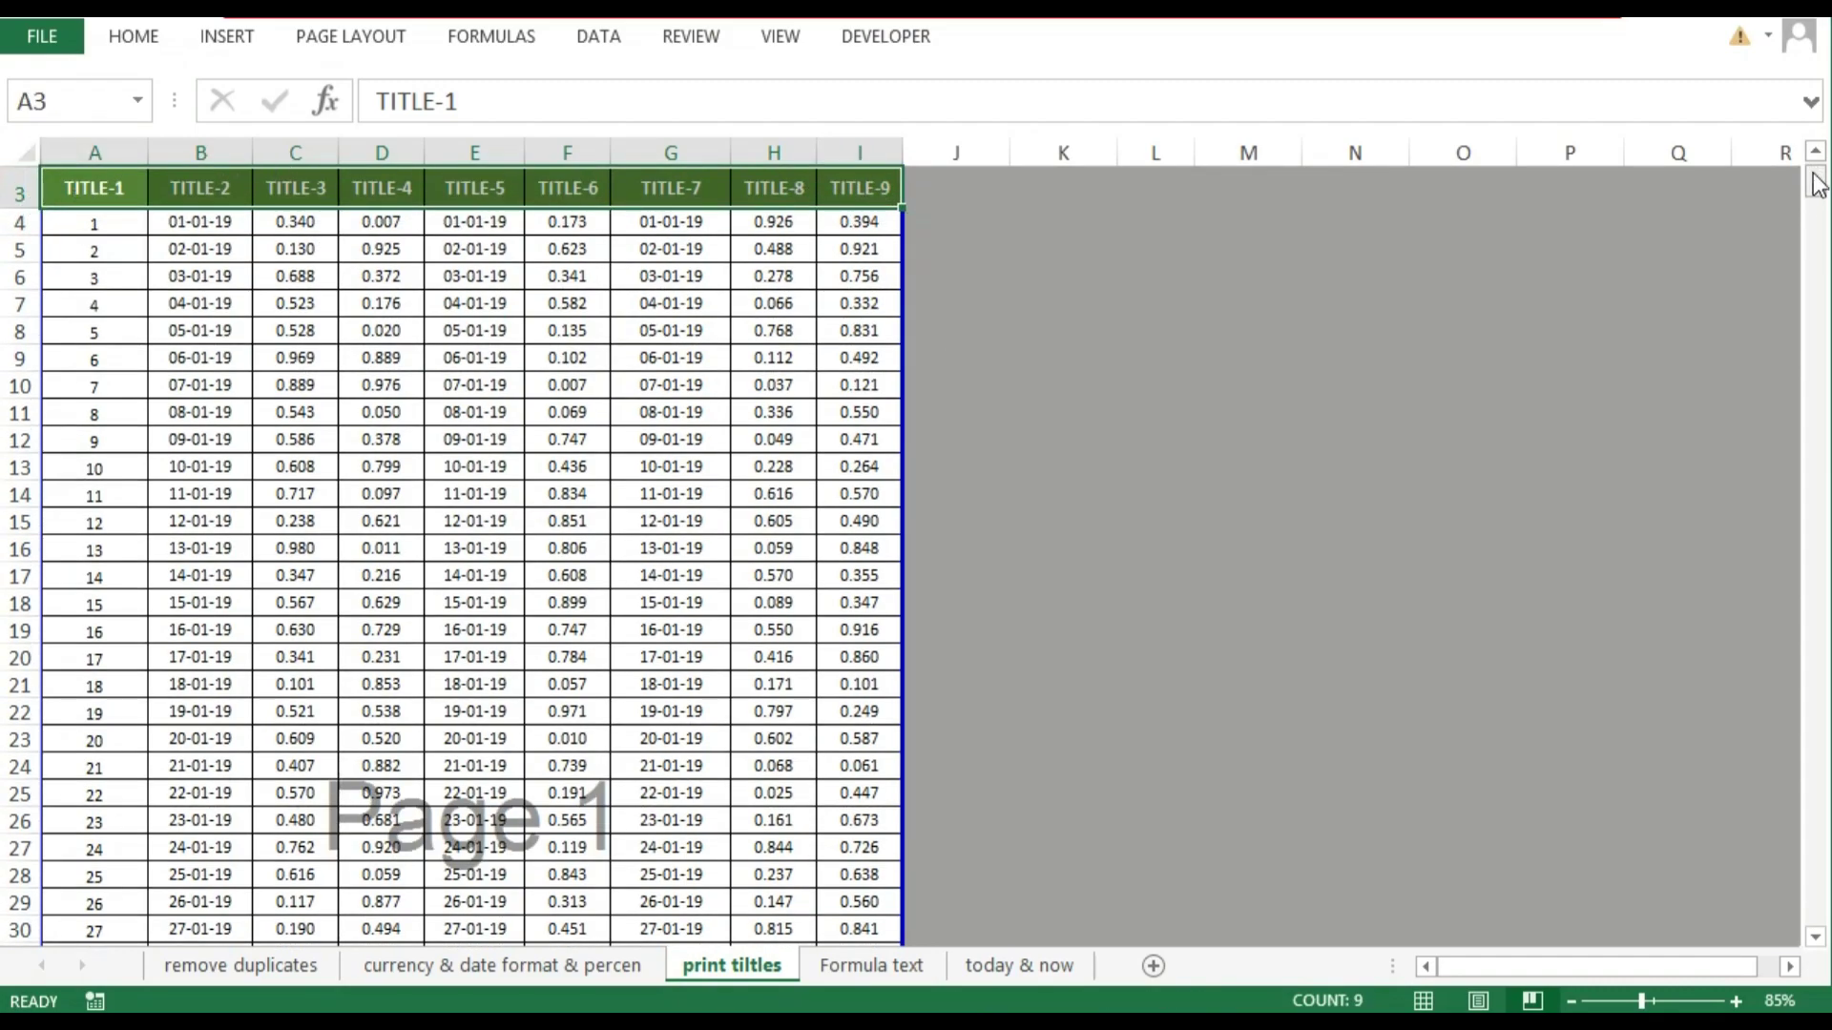
Select the row 3 titles and open the print preview, page 1 of 12
scroll(1816, 176, "up", 1)
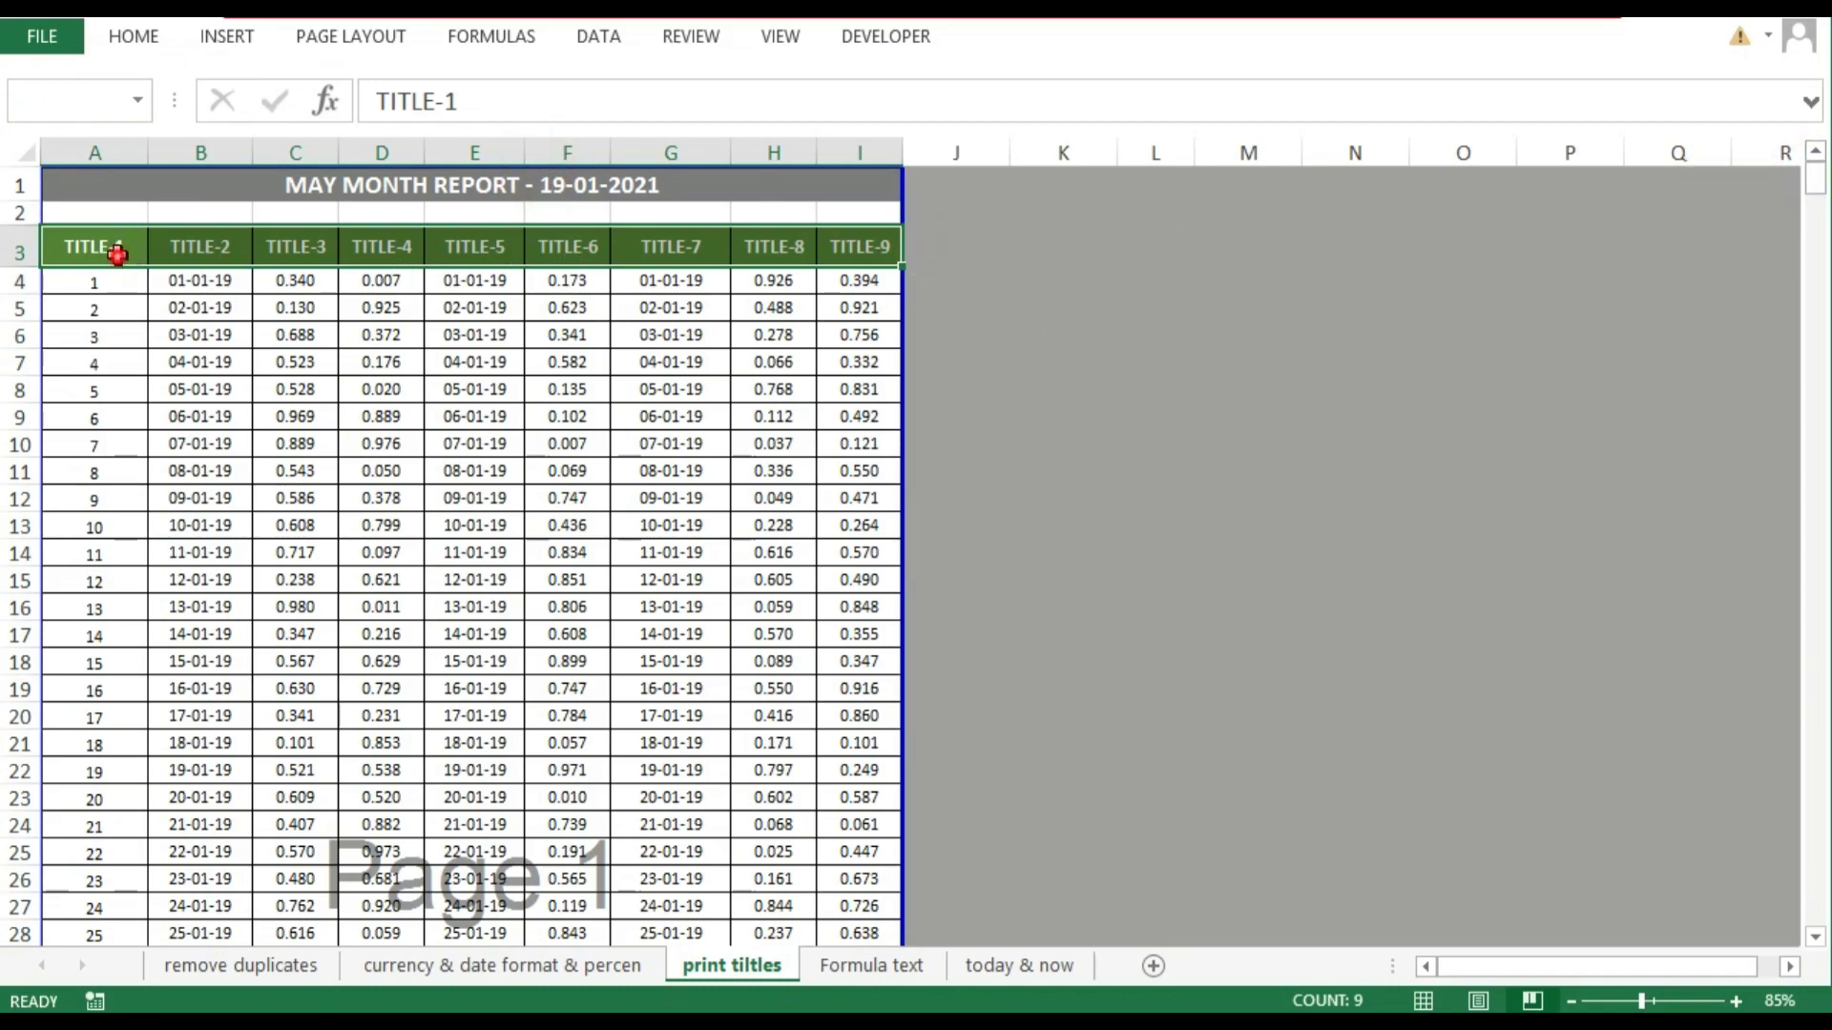
left_click_drag(122, 250, 769, 267)
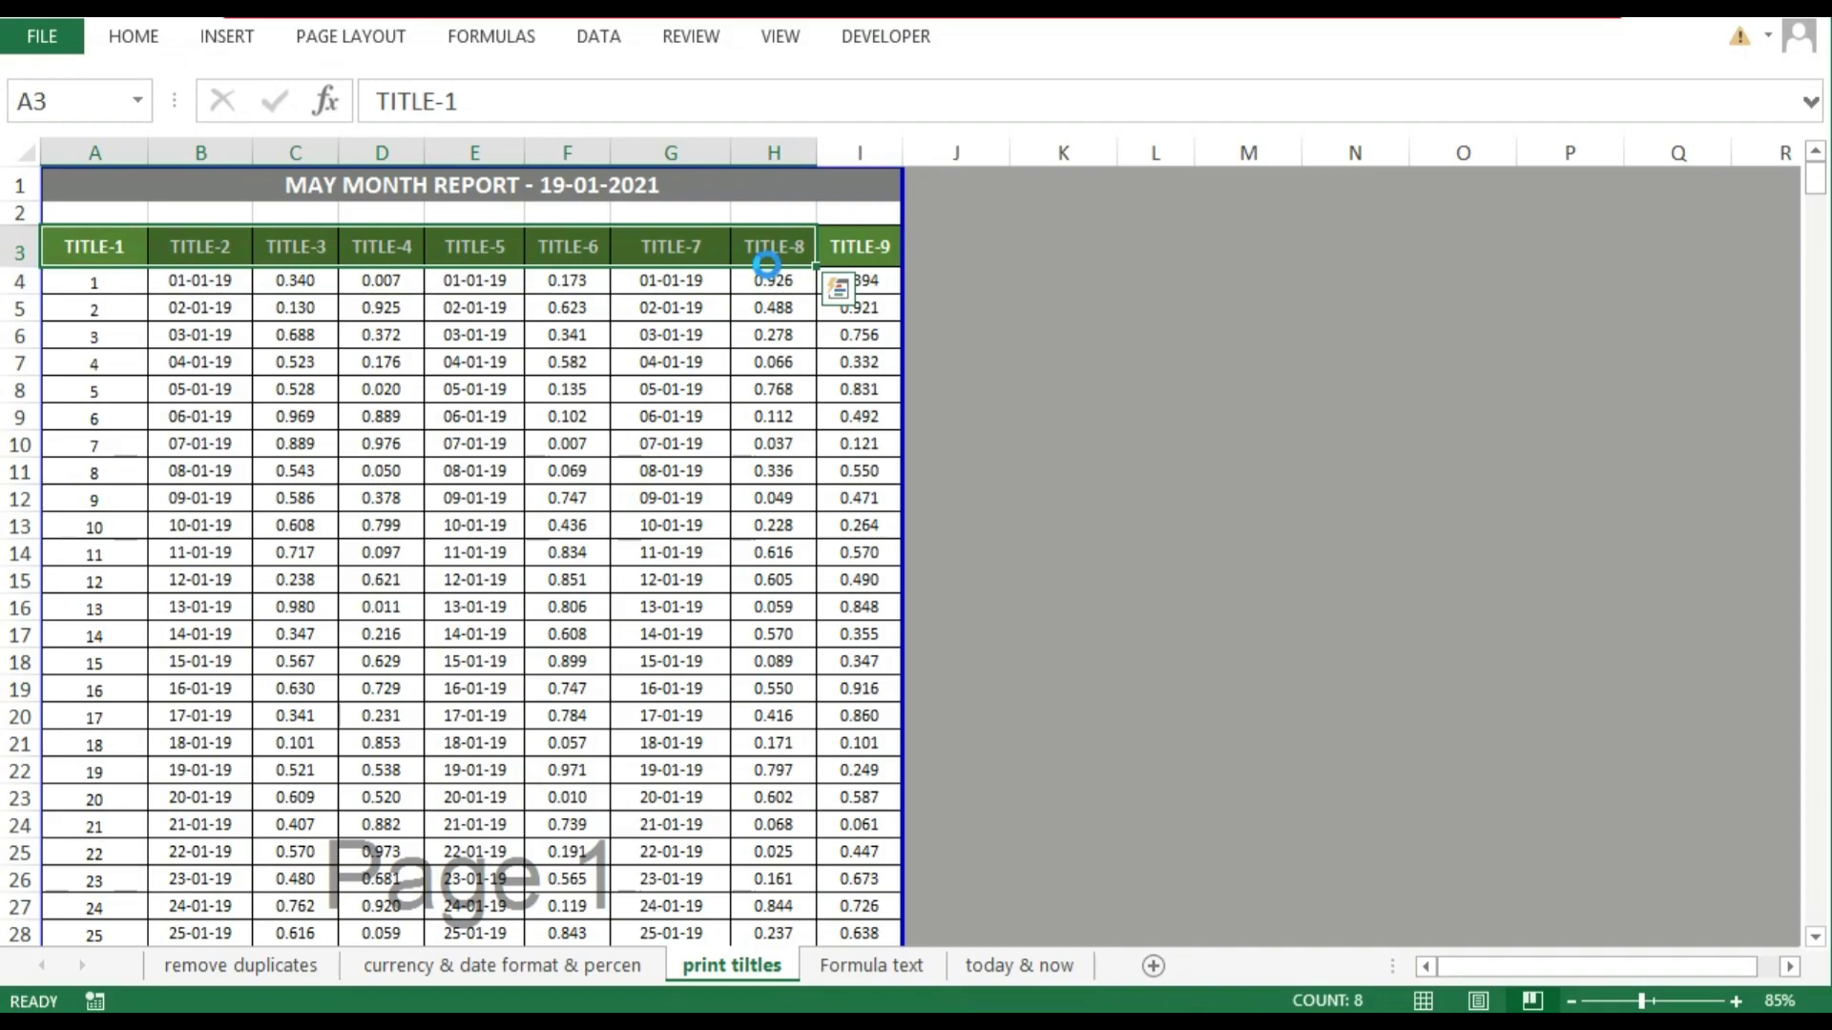
key("ctrl+p")
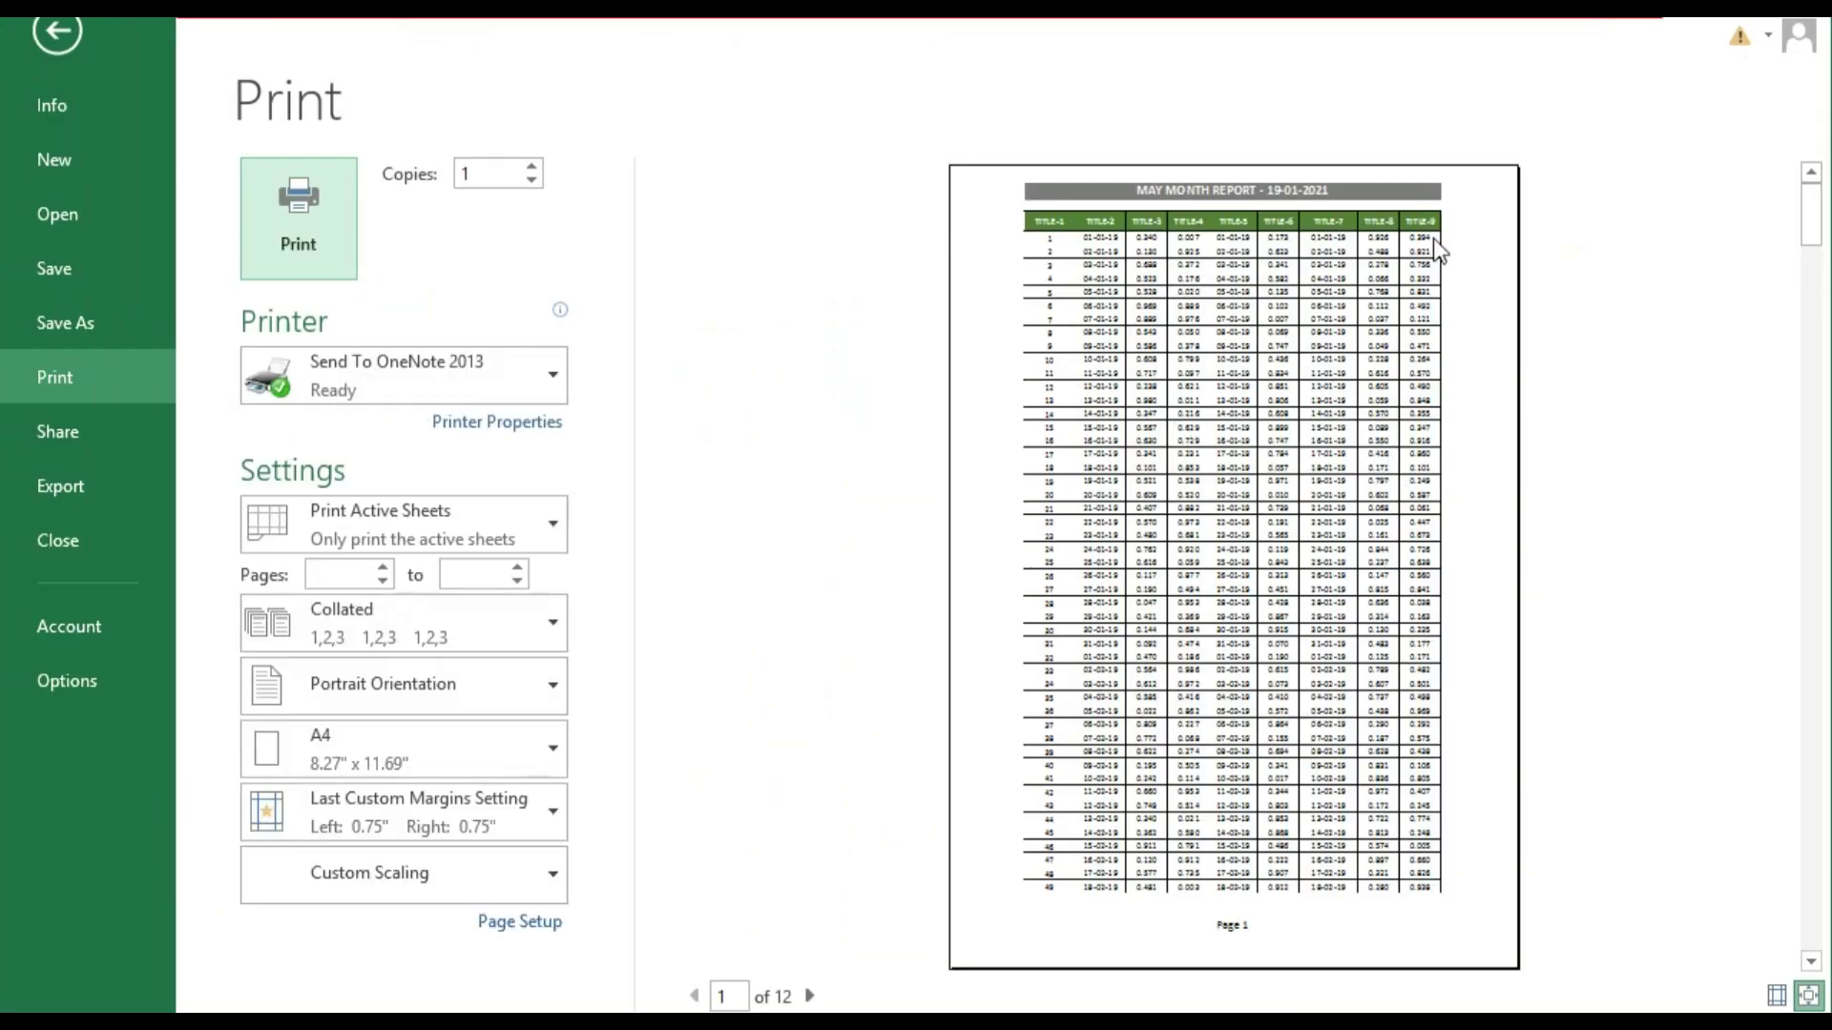
Check page 2 of the preview for the missing title row, then return to the worksheet
left_click(809, 995)
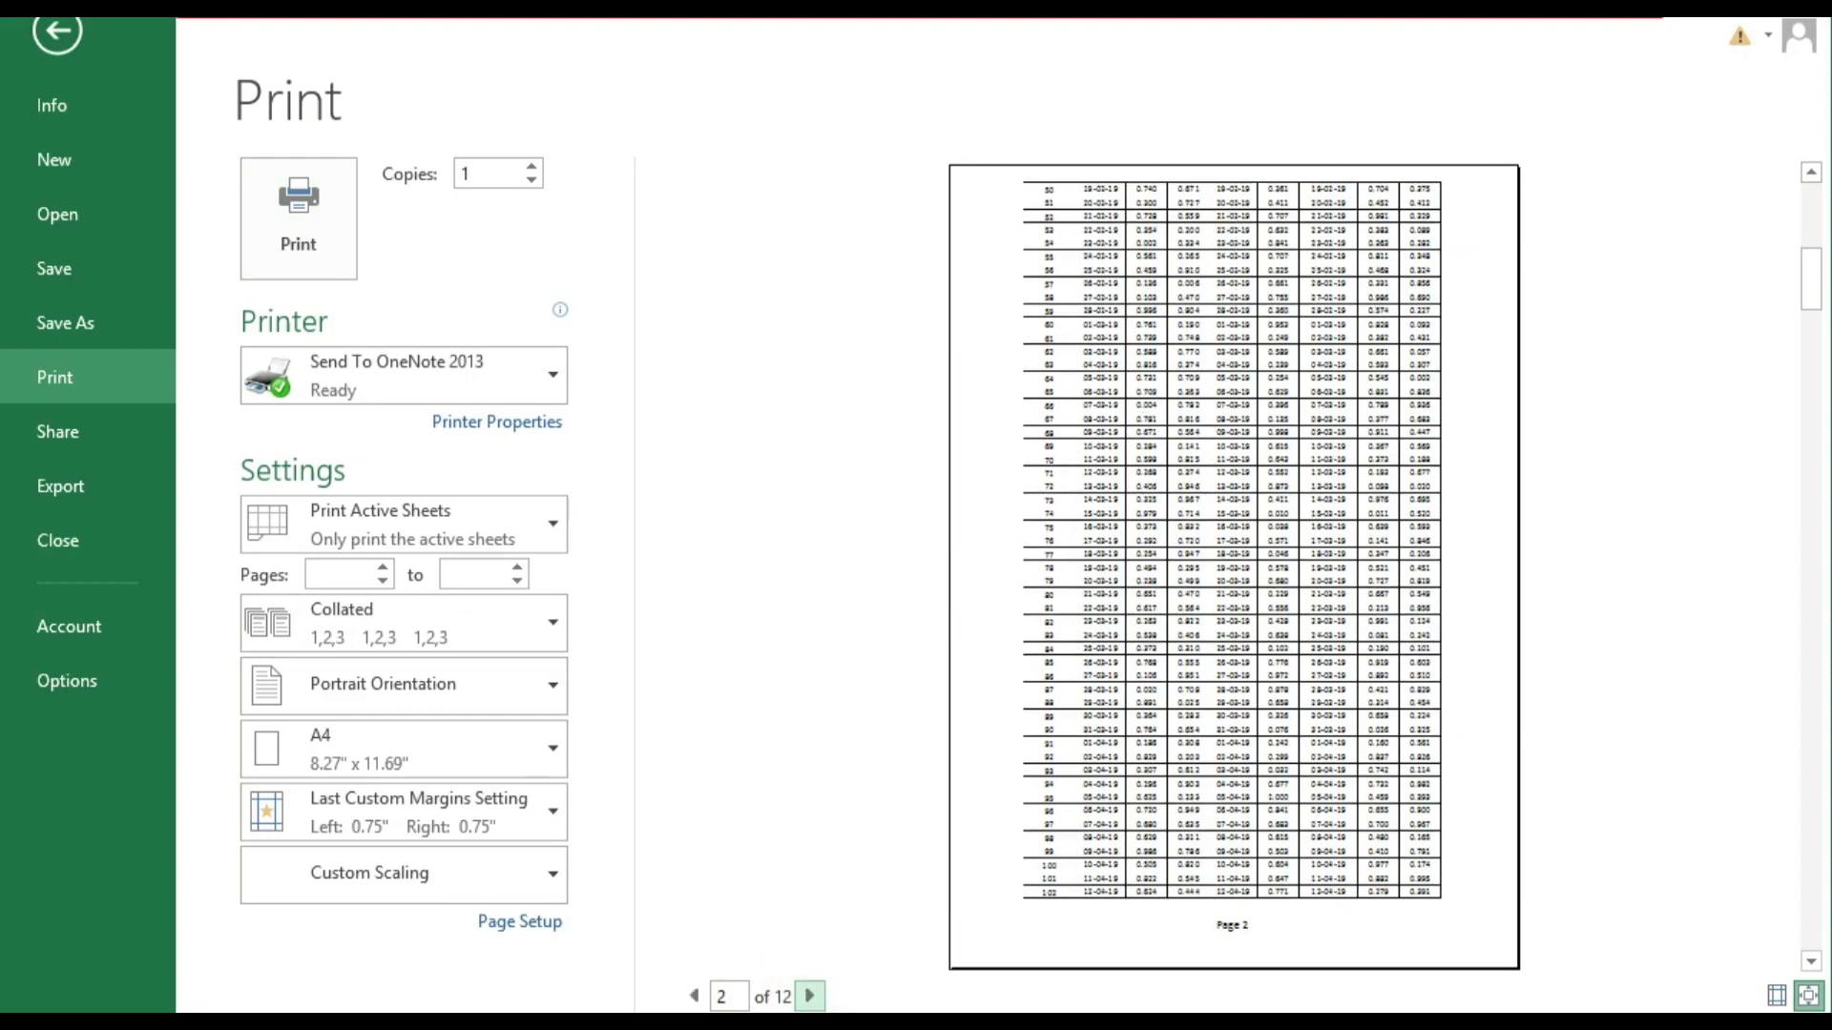
left_click(692, 995)
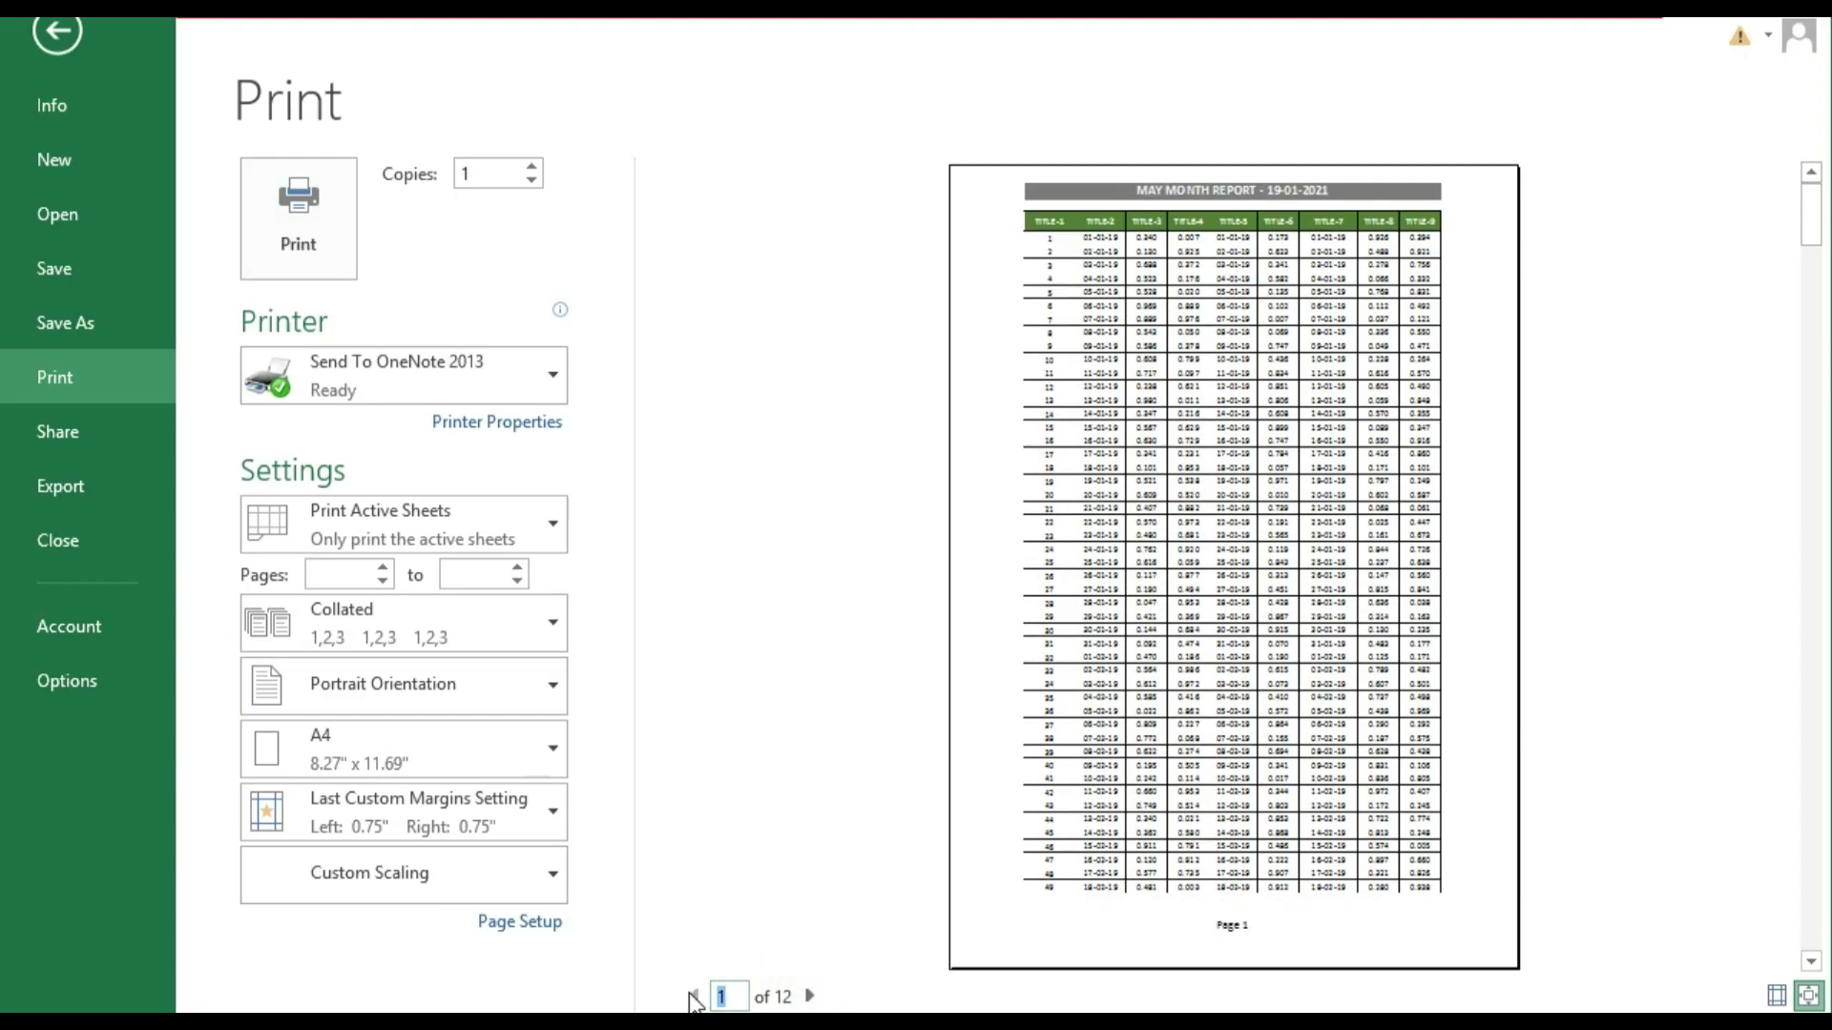
left_click(57, 32)
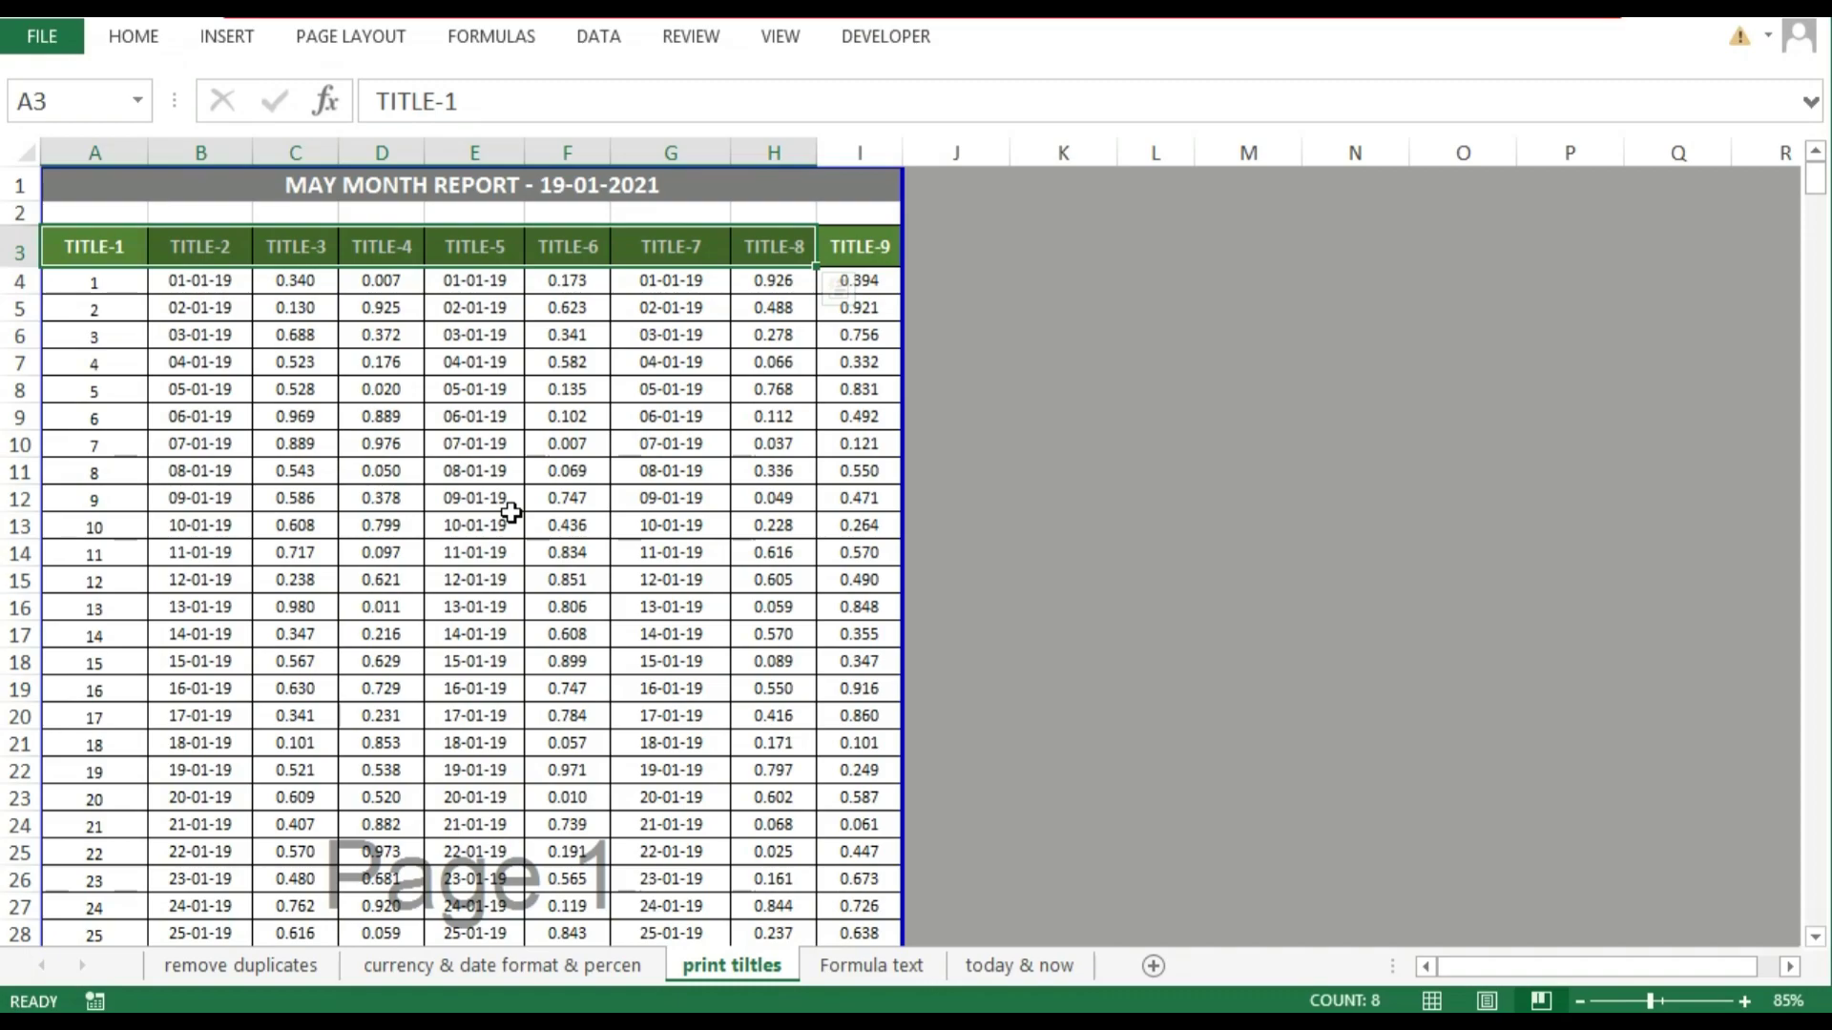
Display the Page Layout ribbon commands above the MAY MONTH REPORT table
left_click_drag(94, 246, 839, 256)
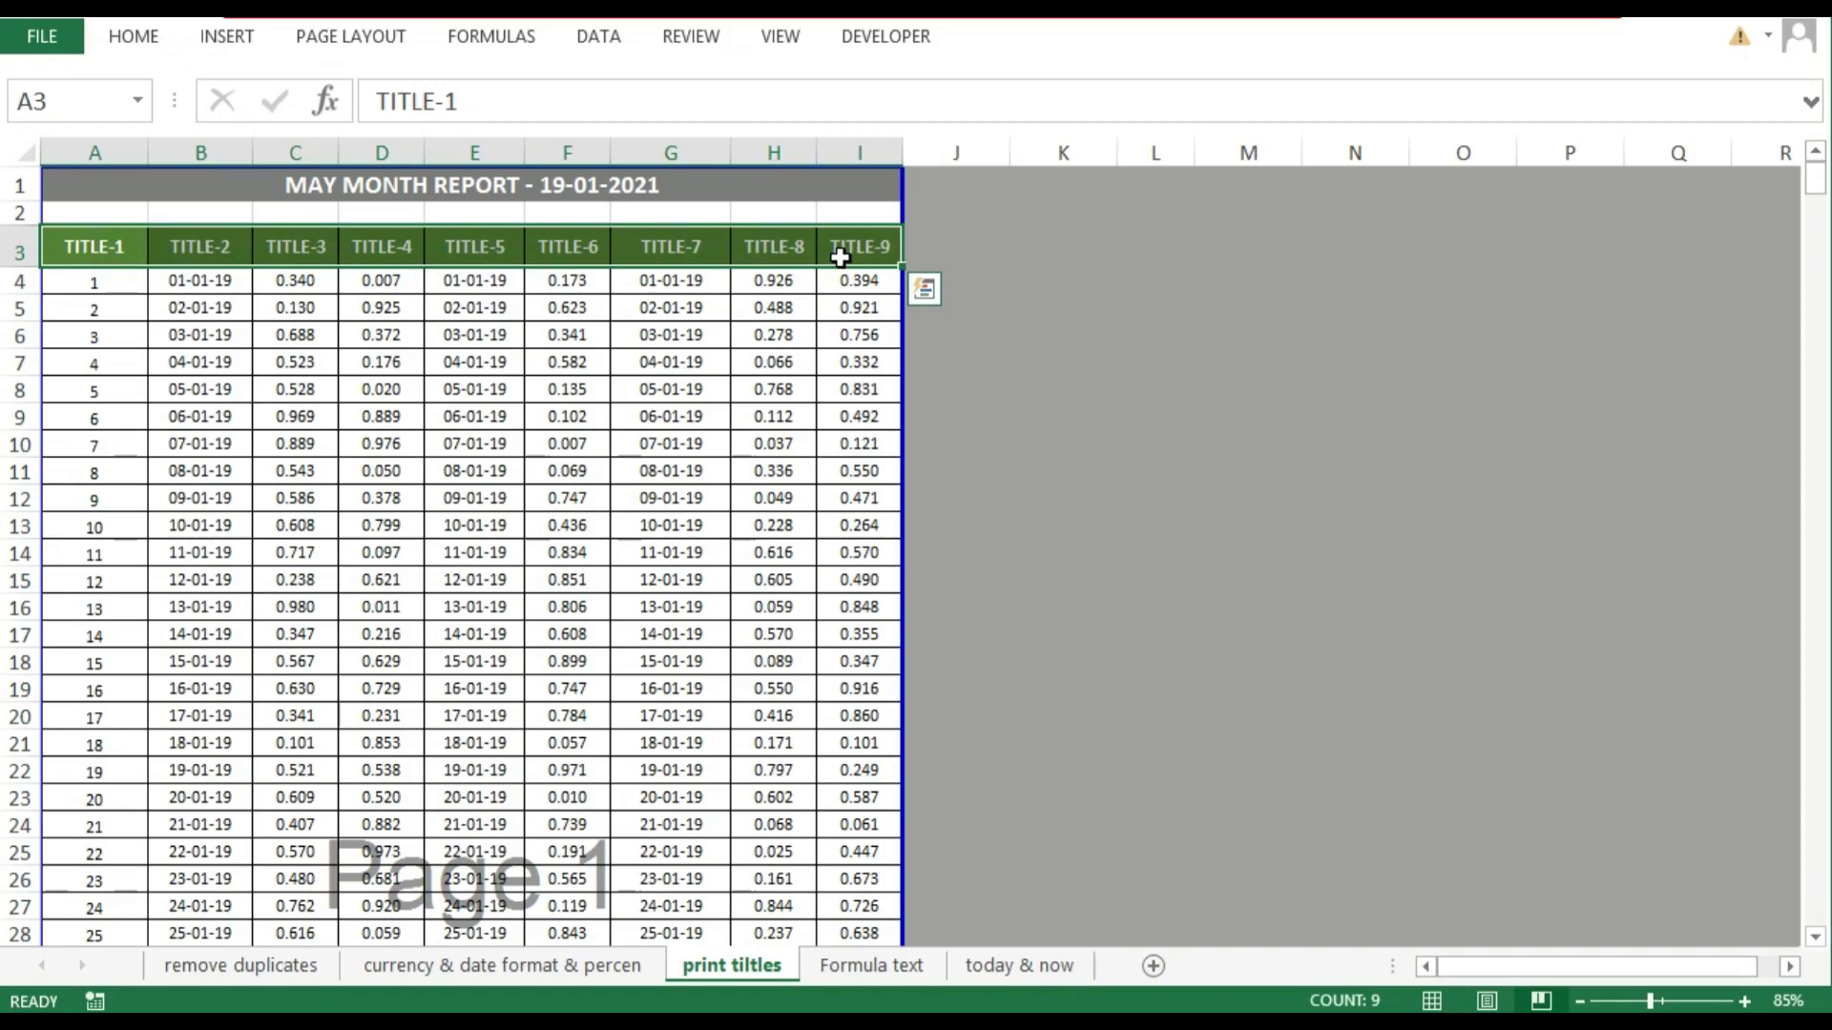
left_click(1083, 335)
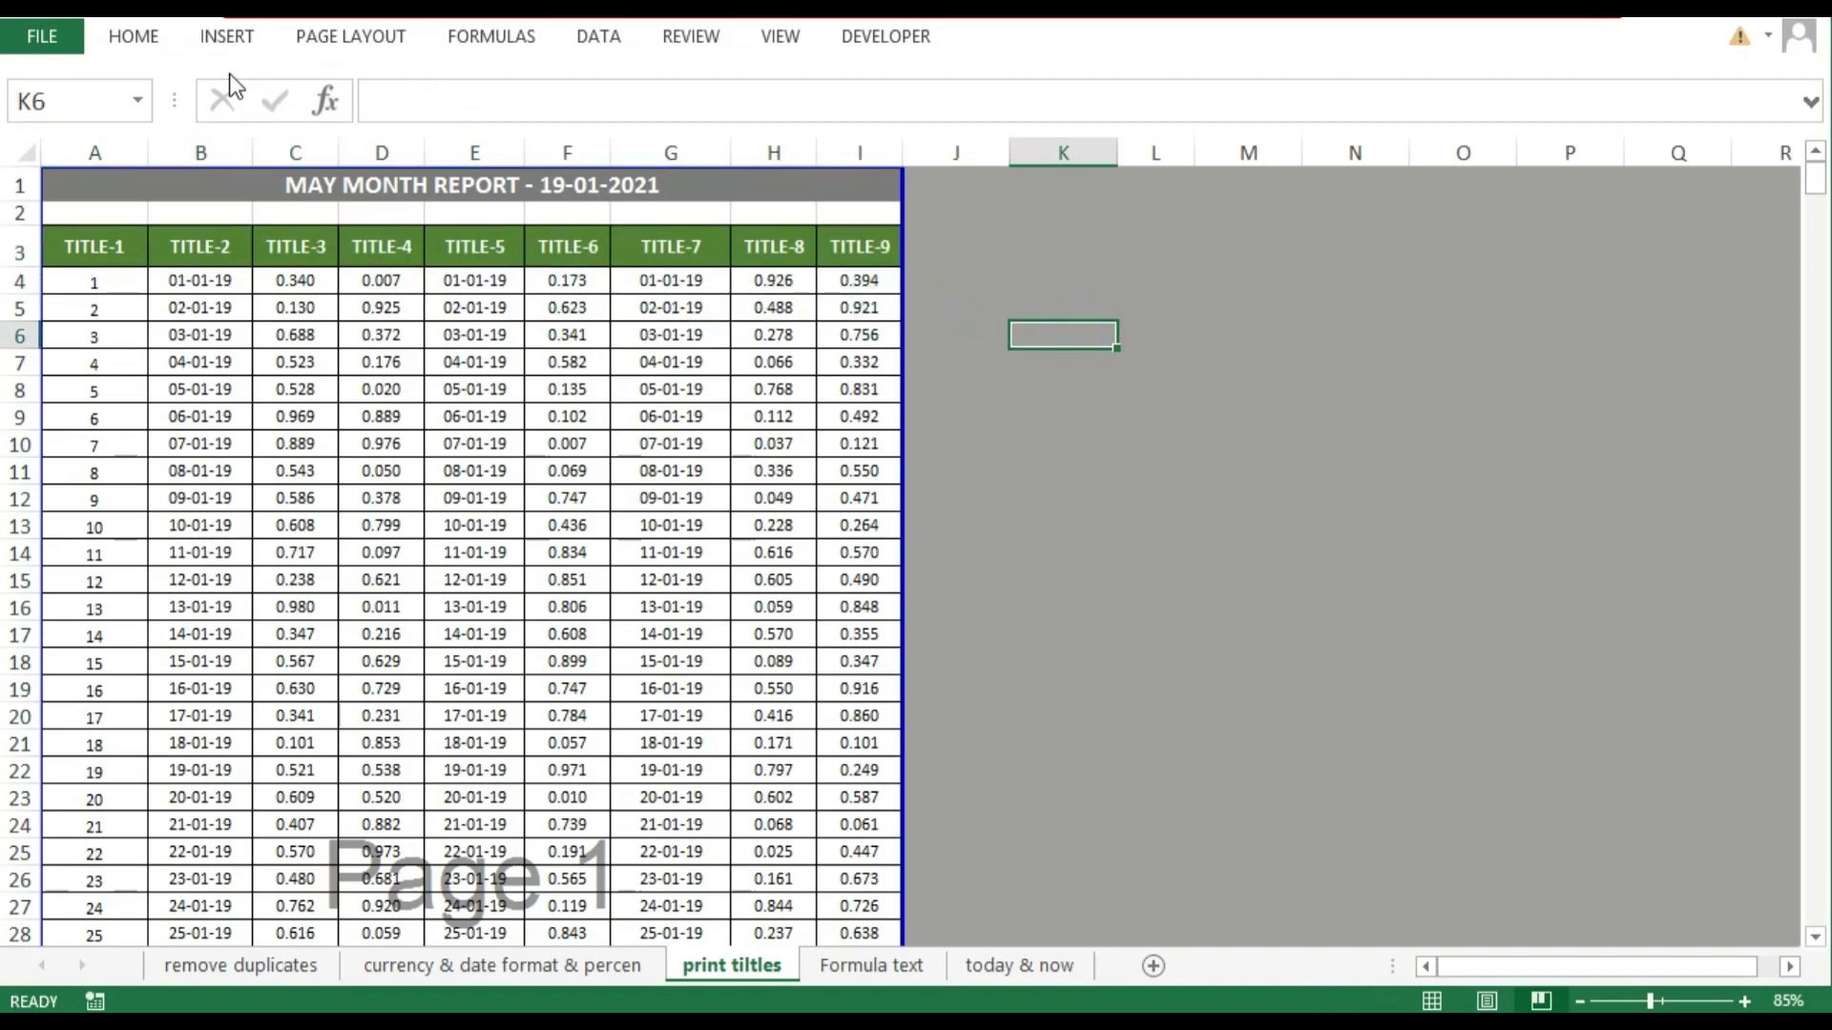
left_click(381, 38)
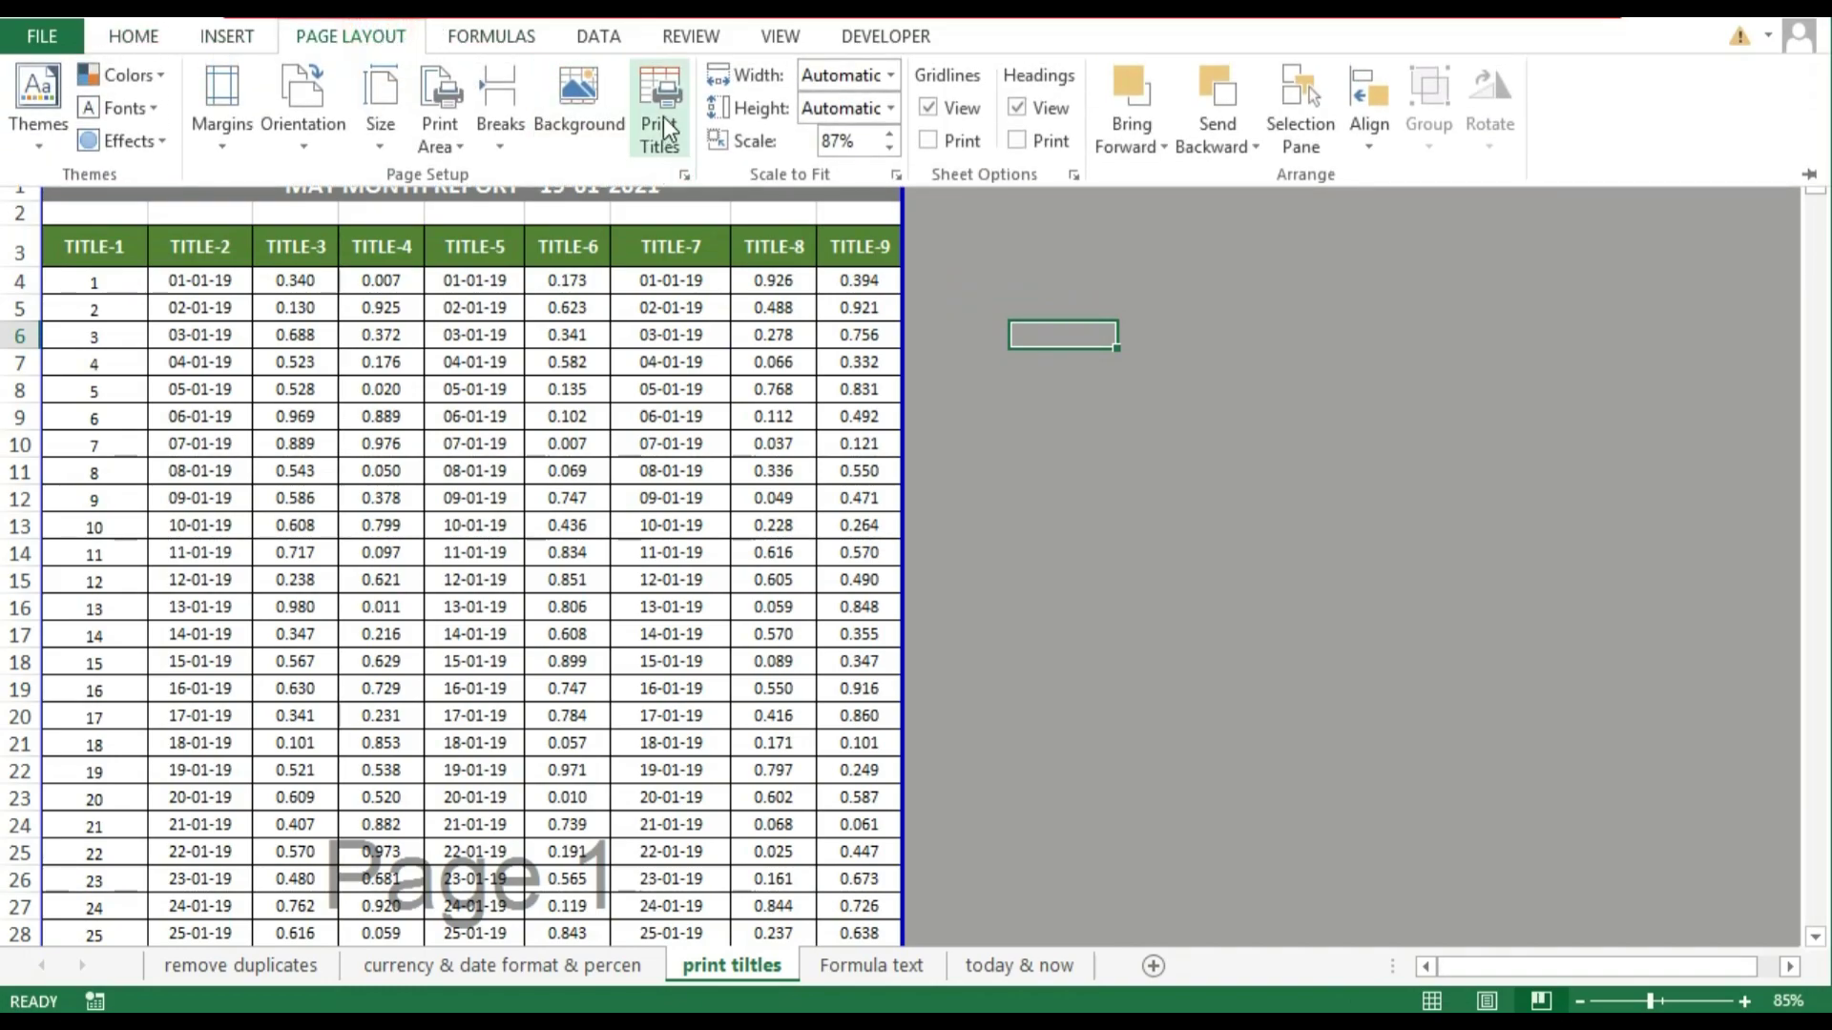
Set Print Titles so row 3 ($3:$3) repeats at the top of every printed page
left_click(662, 117)
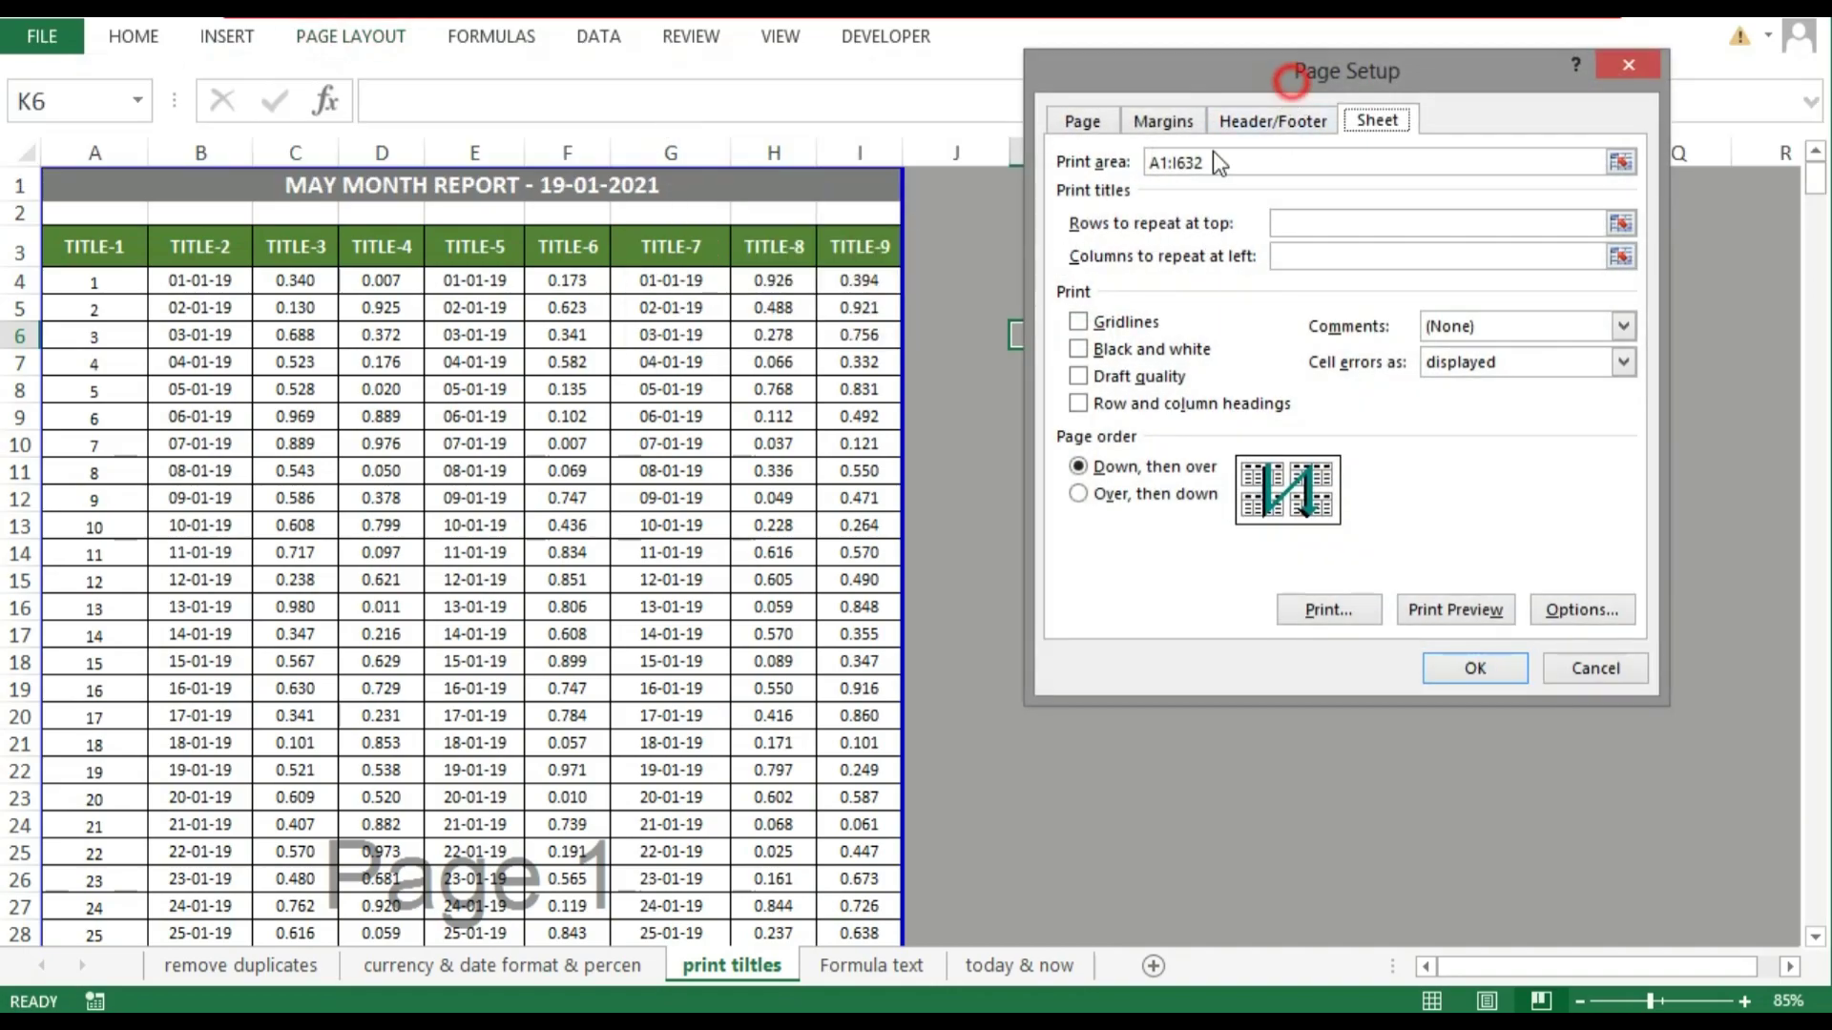
left_click_drag(1292, 87, 1177, 324)
left_click(1210, 467)
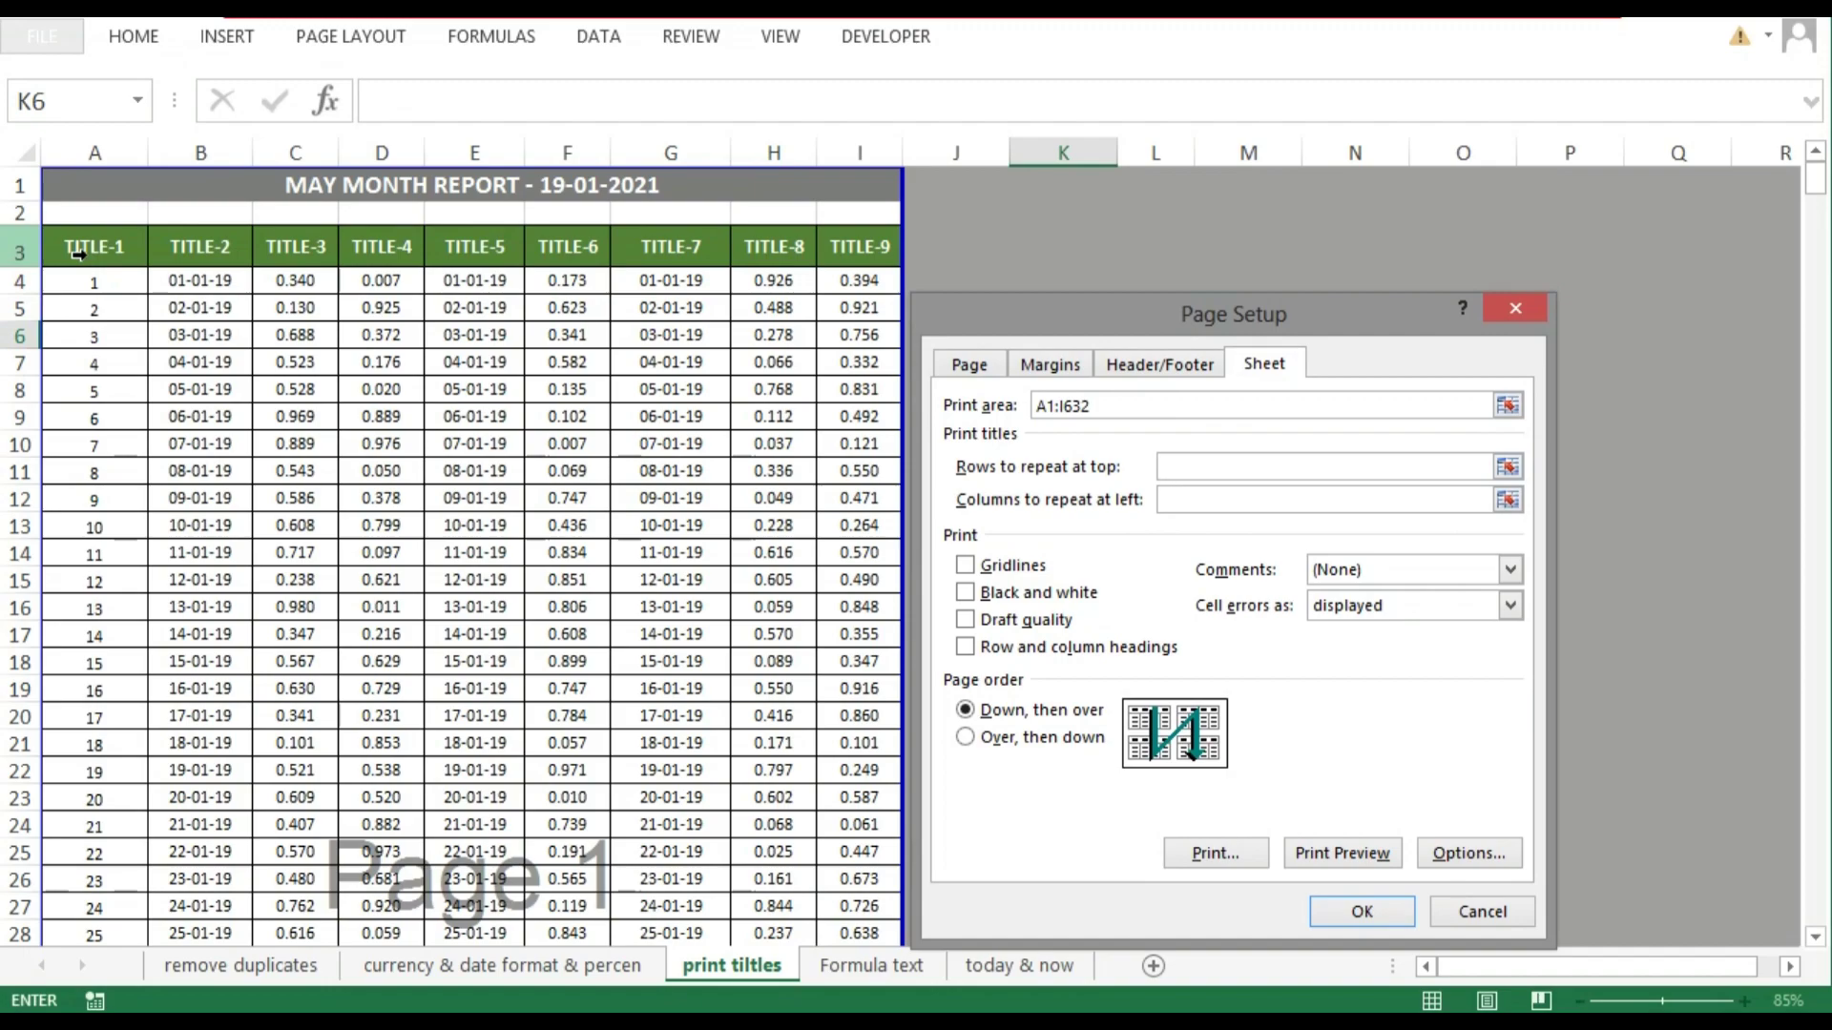
left_click(38, 242)
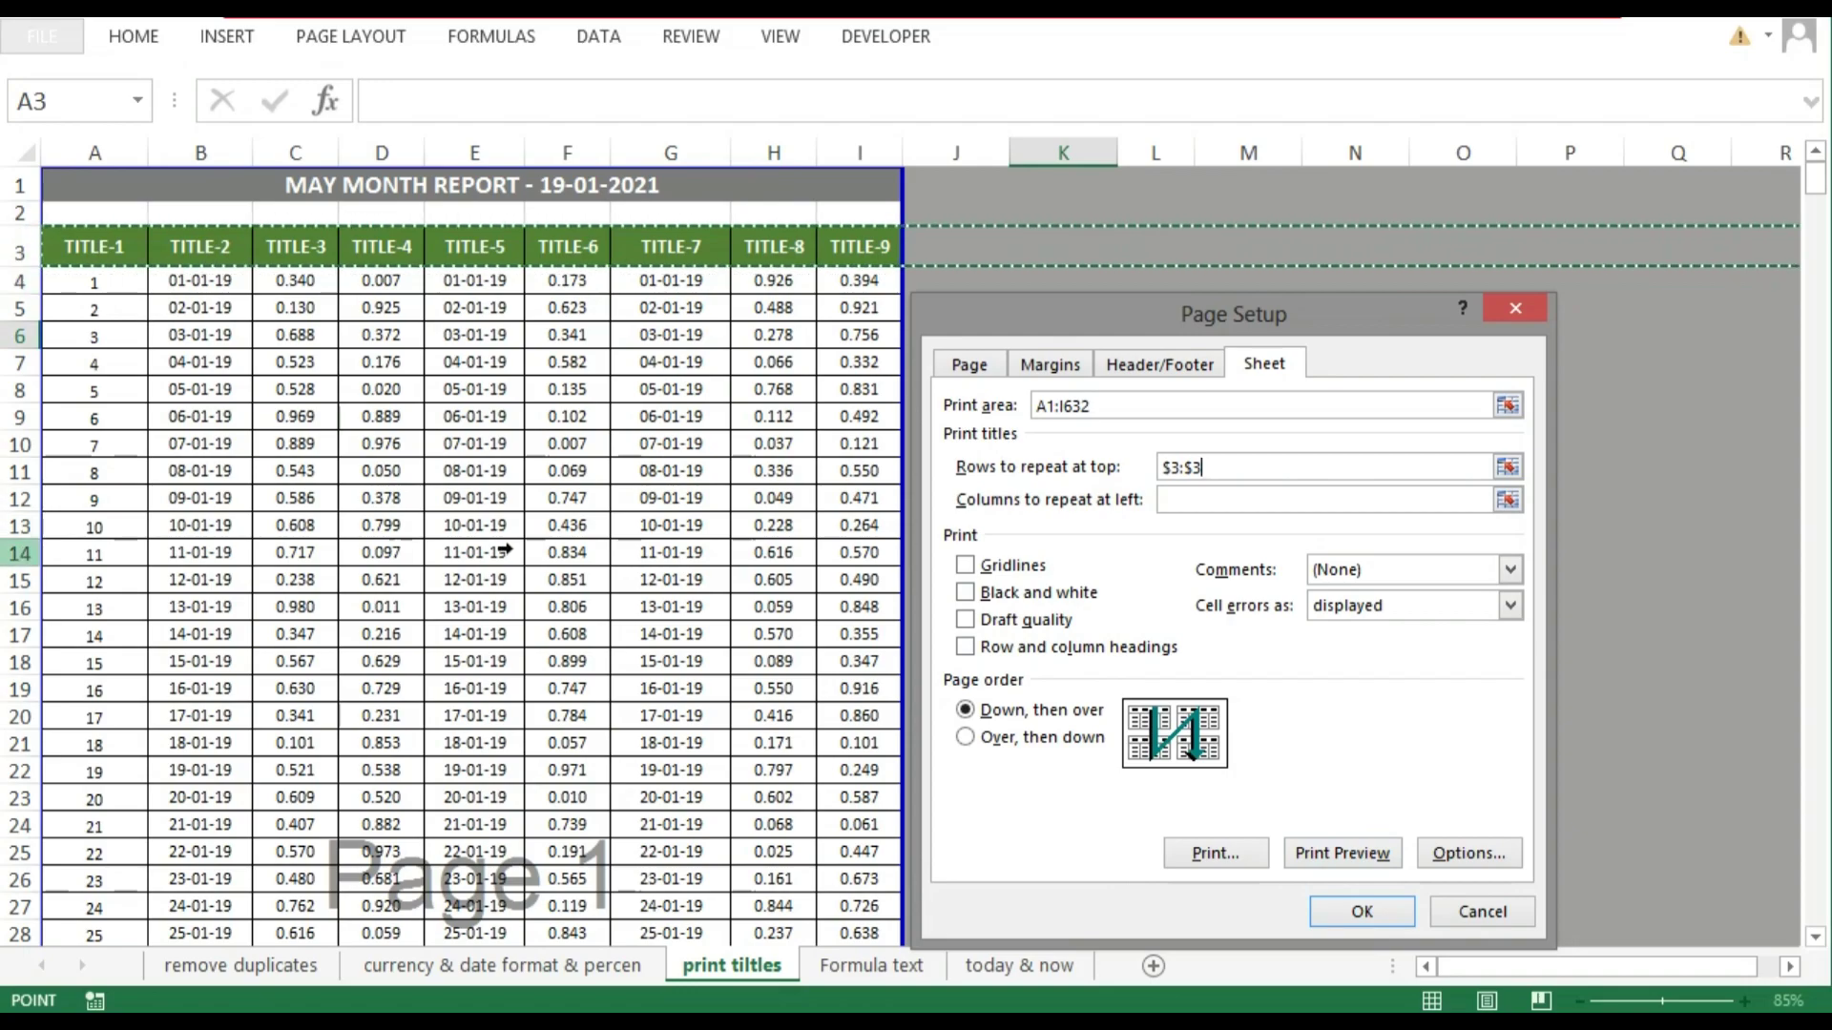
left_click(1364, 912)
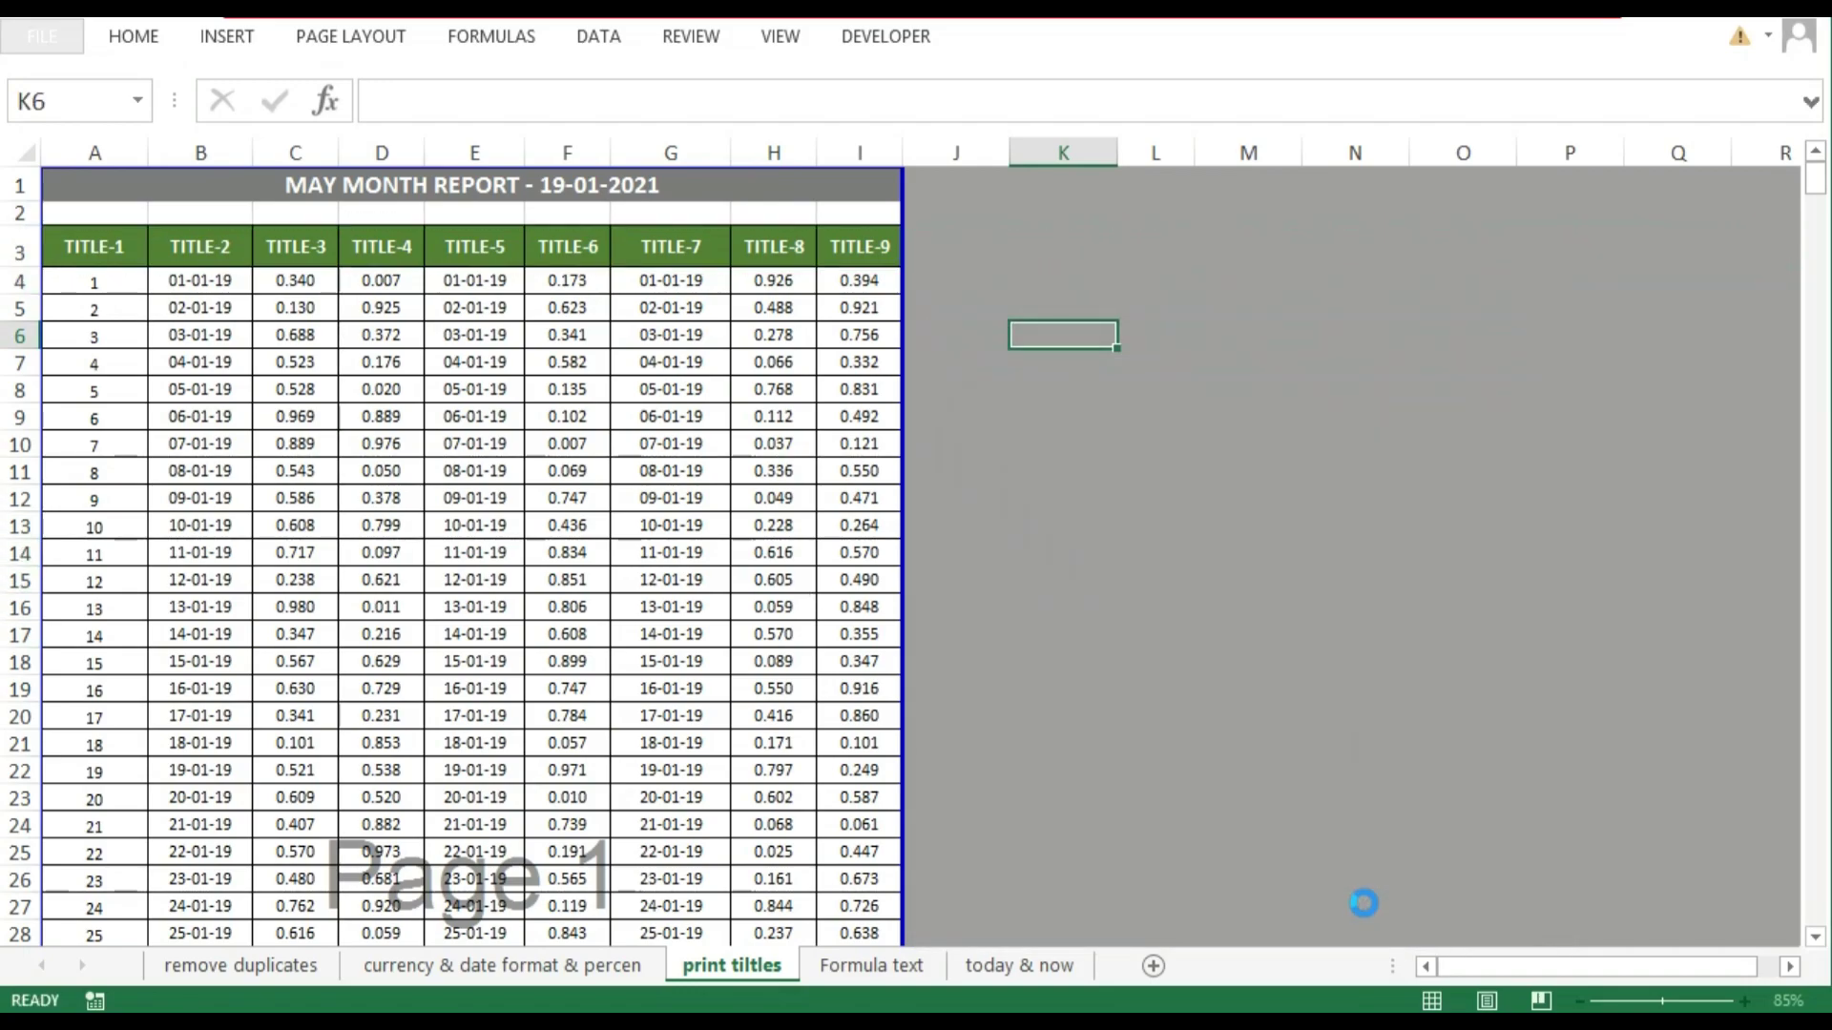
left_click(980, 410)
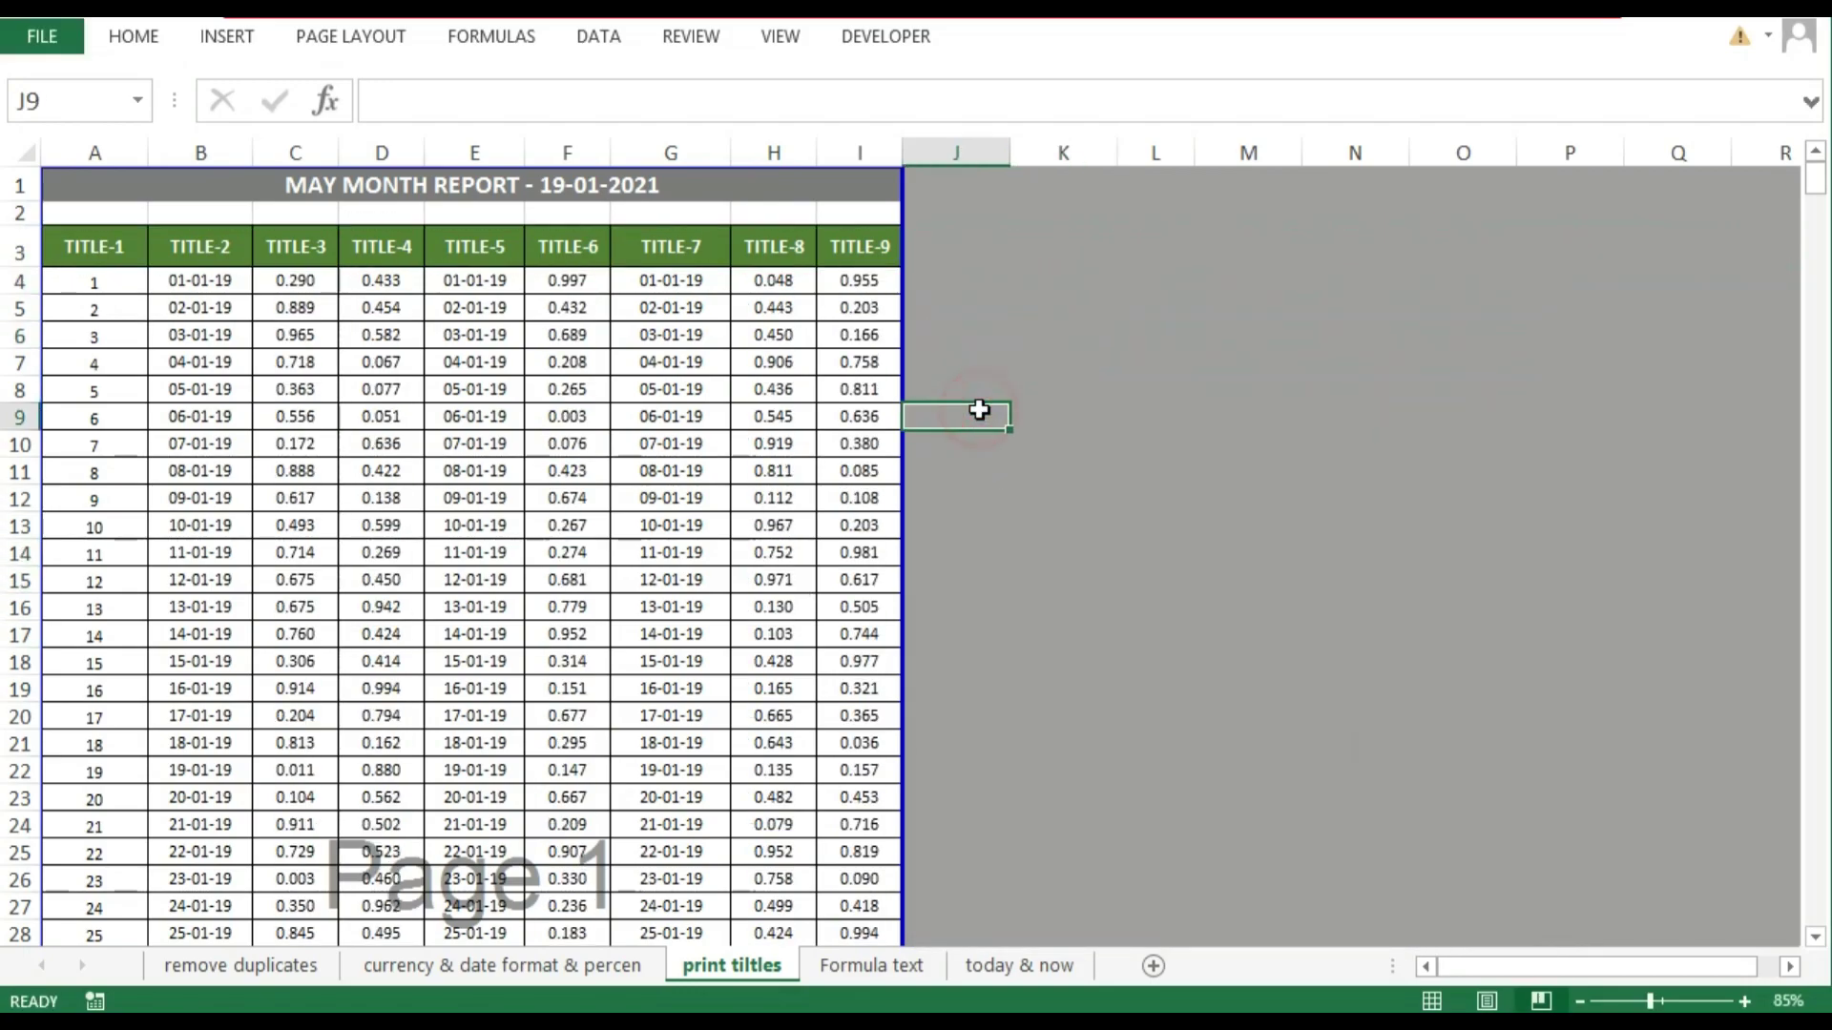
Page through the print preview to confirm the TITLE header row appears on every page
key("ctrl+p")
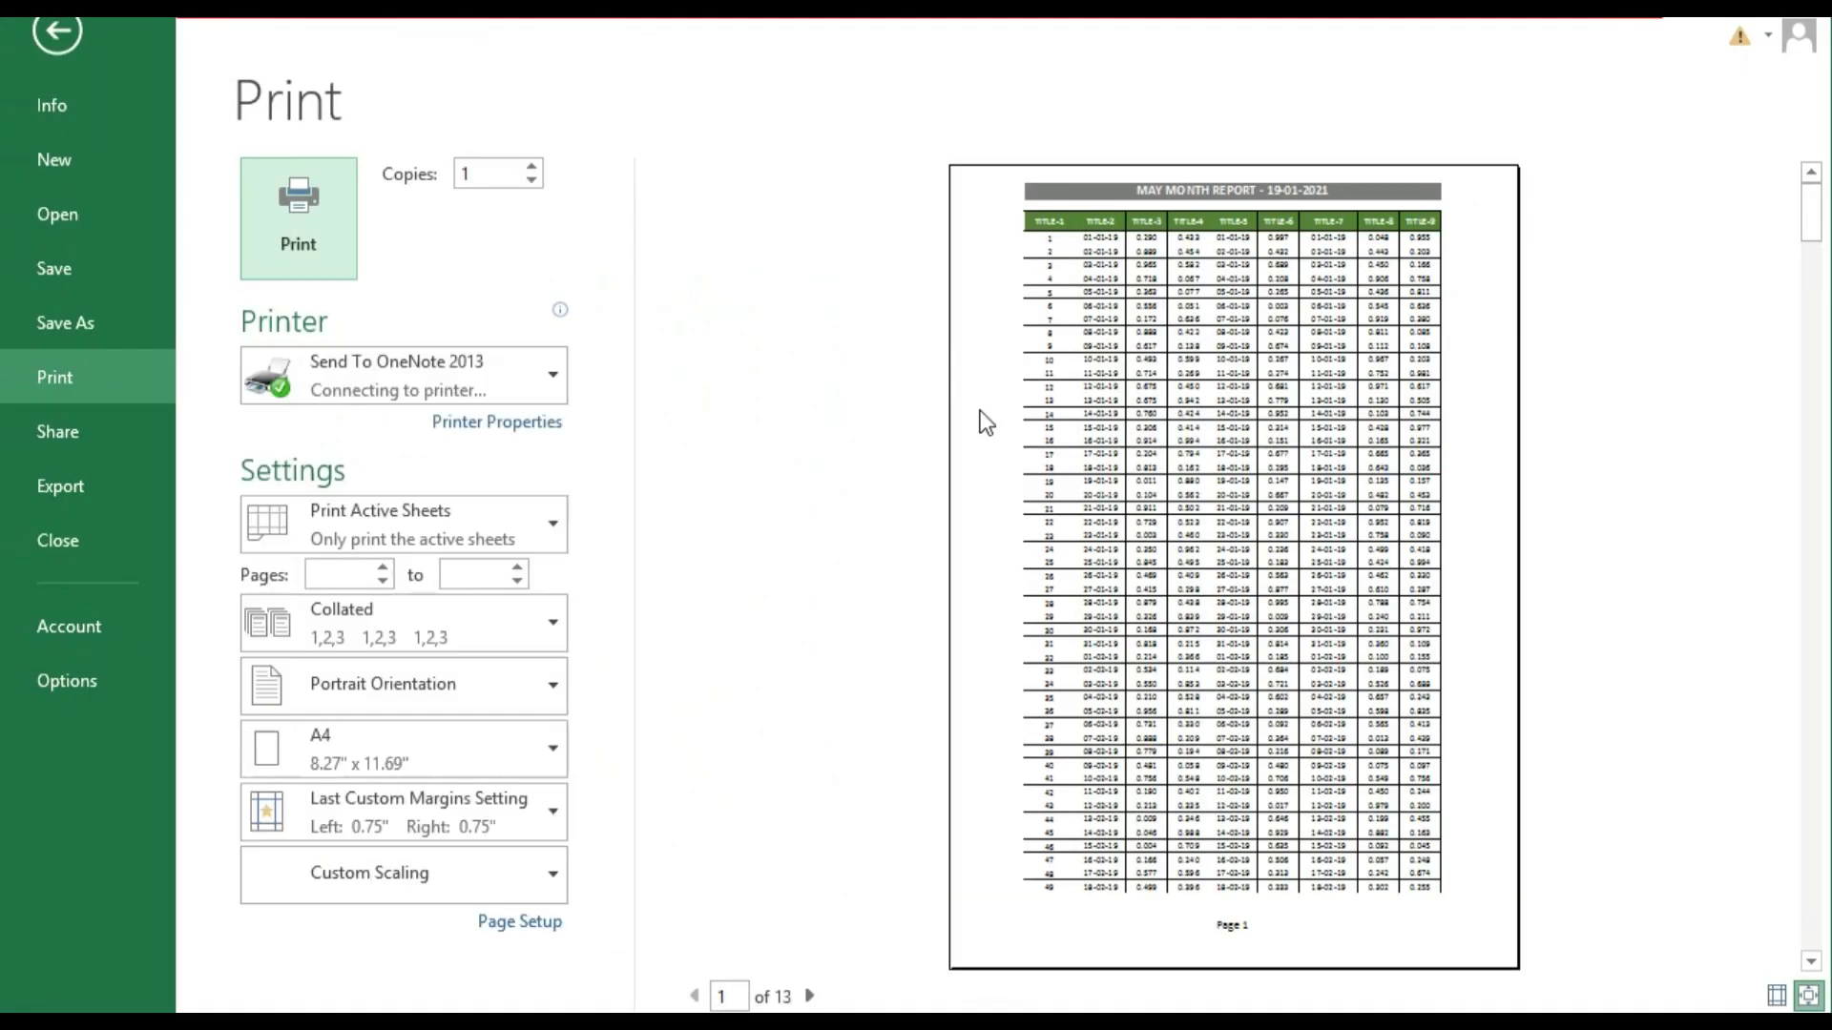
left_click(810, 996)
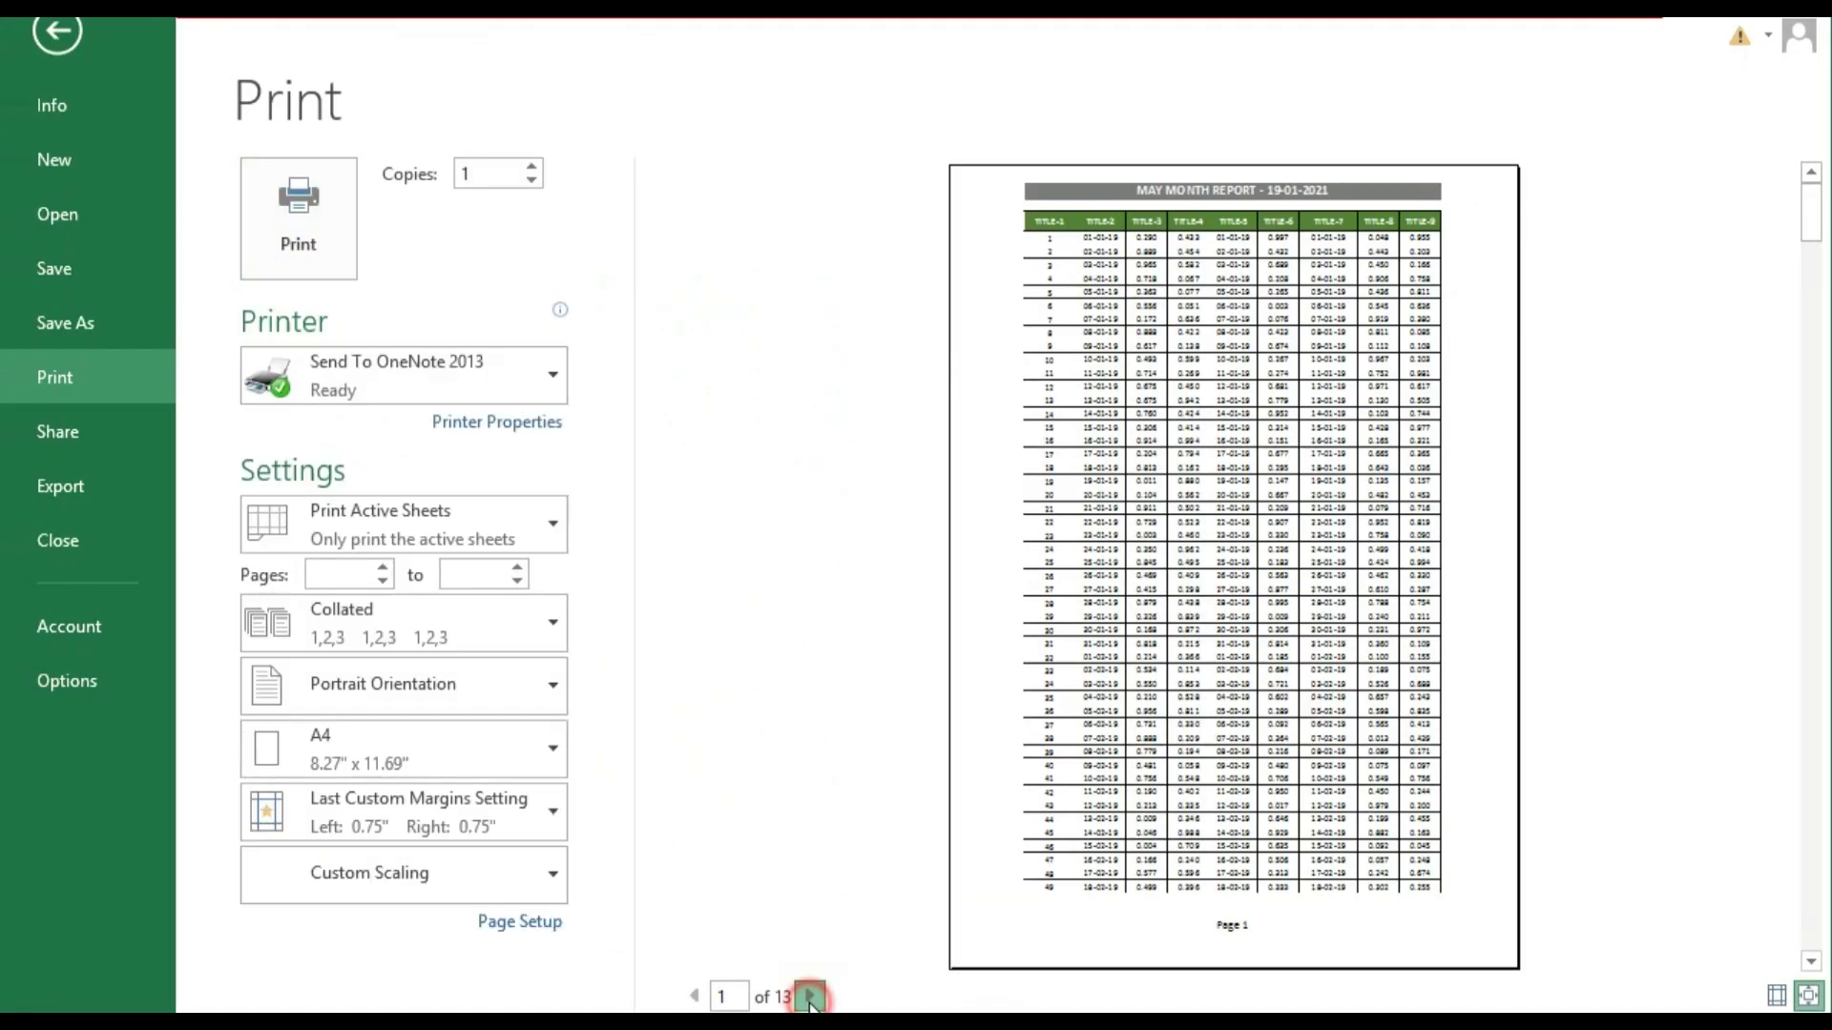
left_click(810, 996)
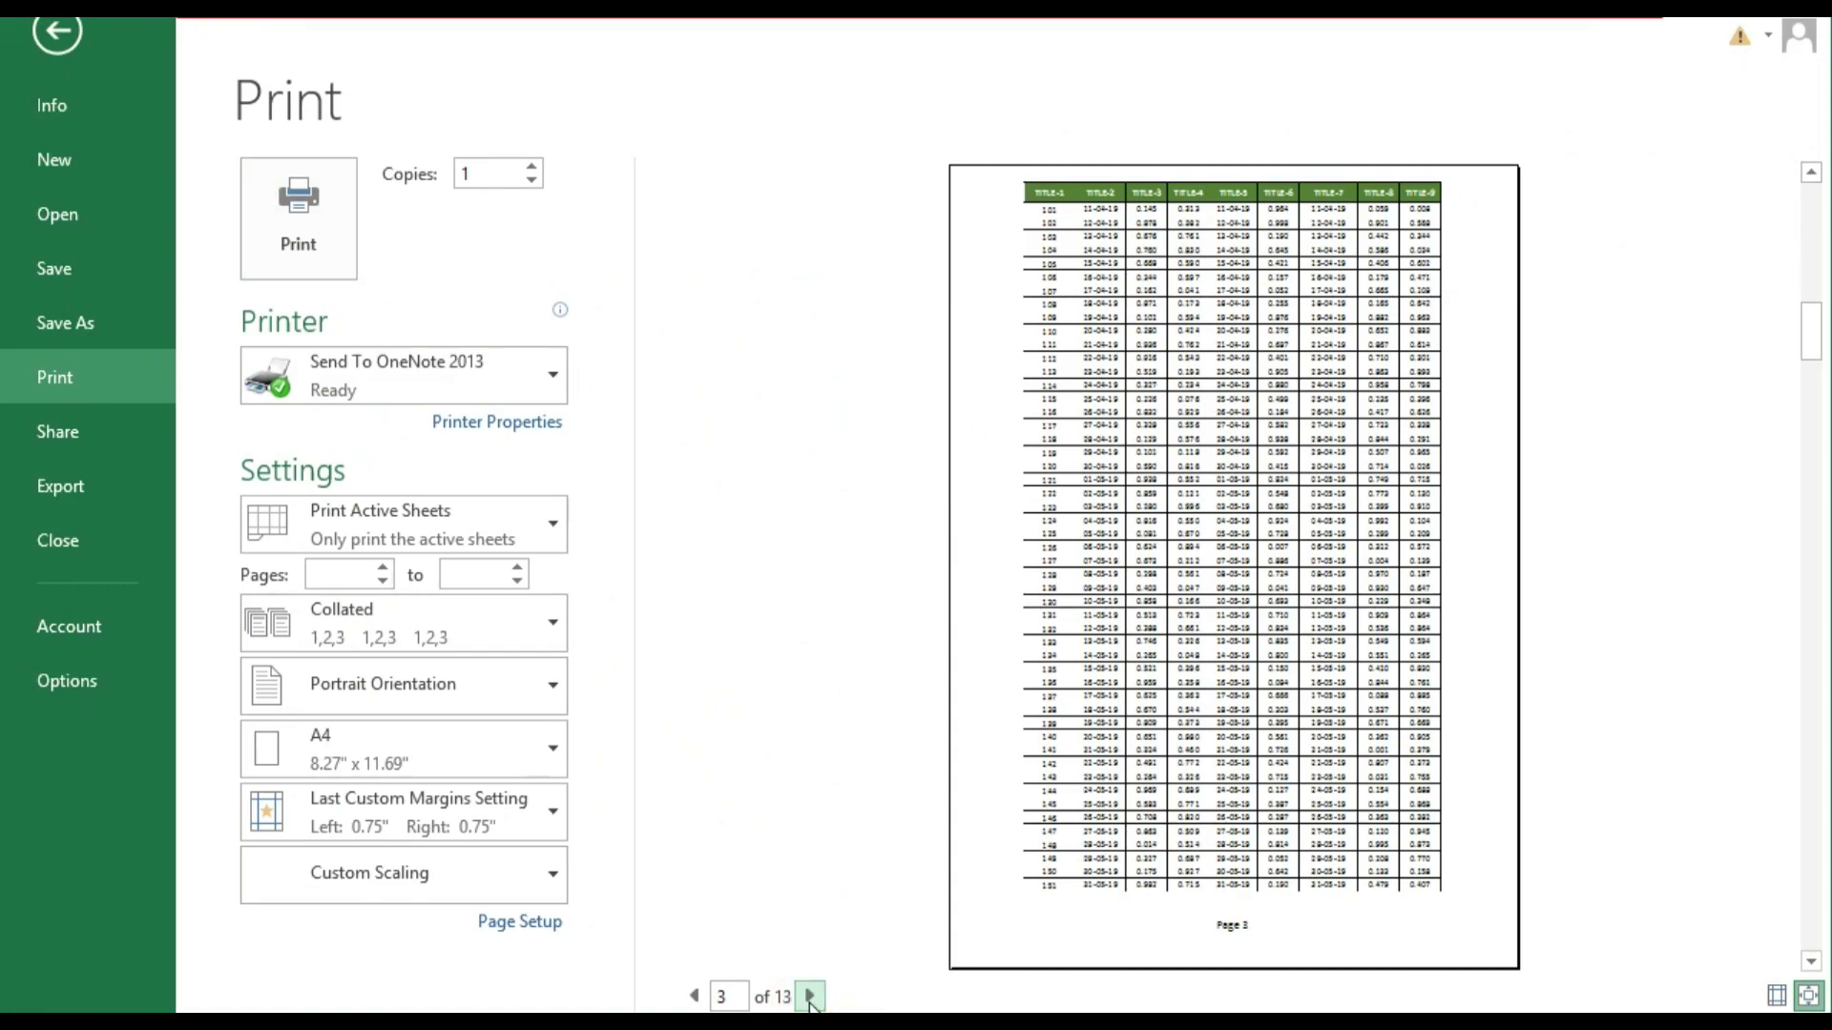
left_click(1807, 995)
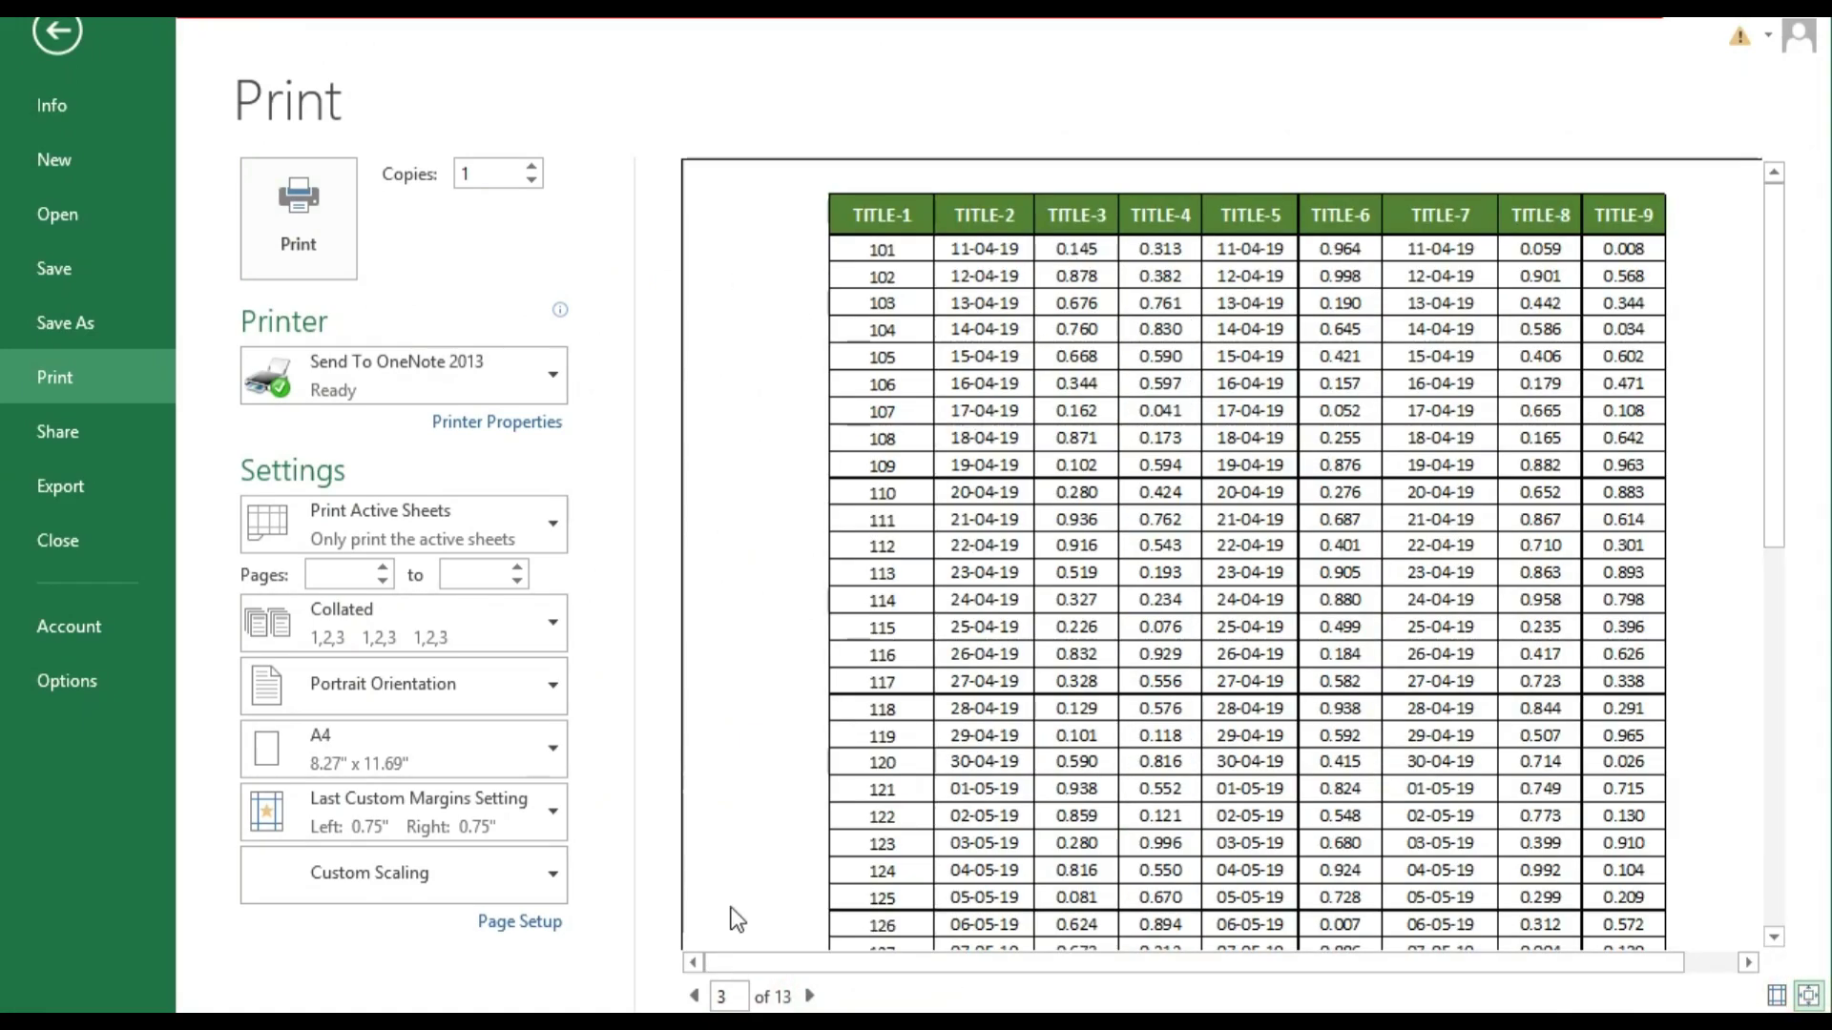
left_click(810, 996)
left_click(810, 996)
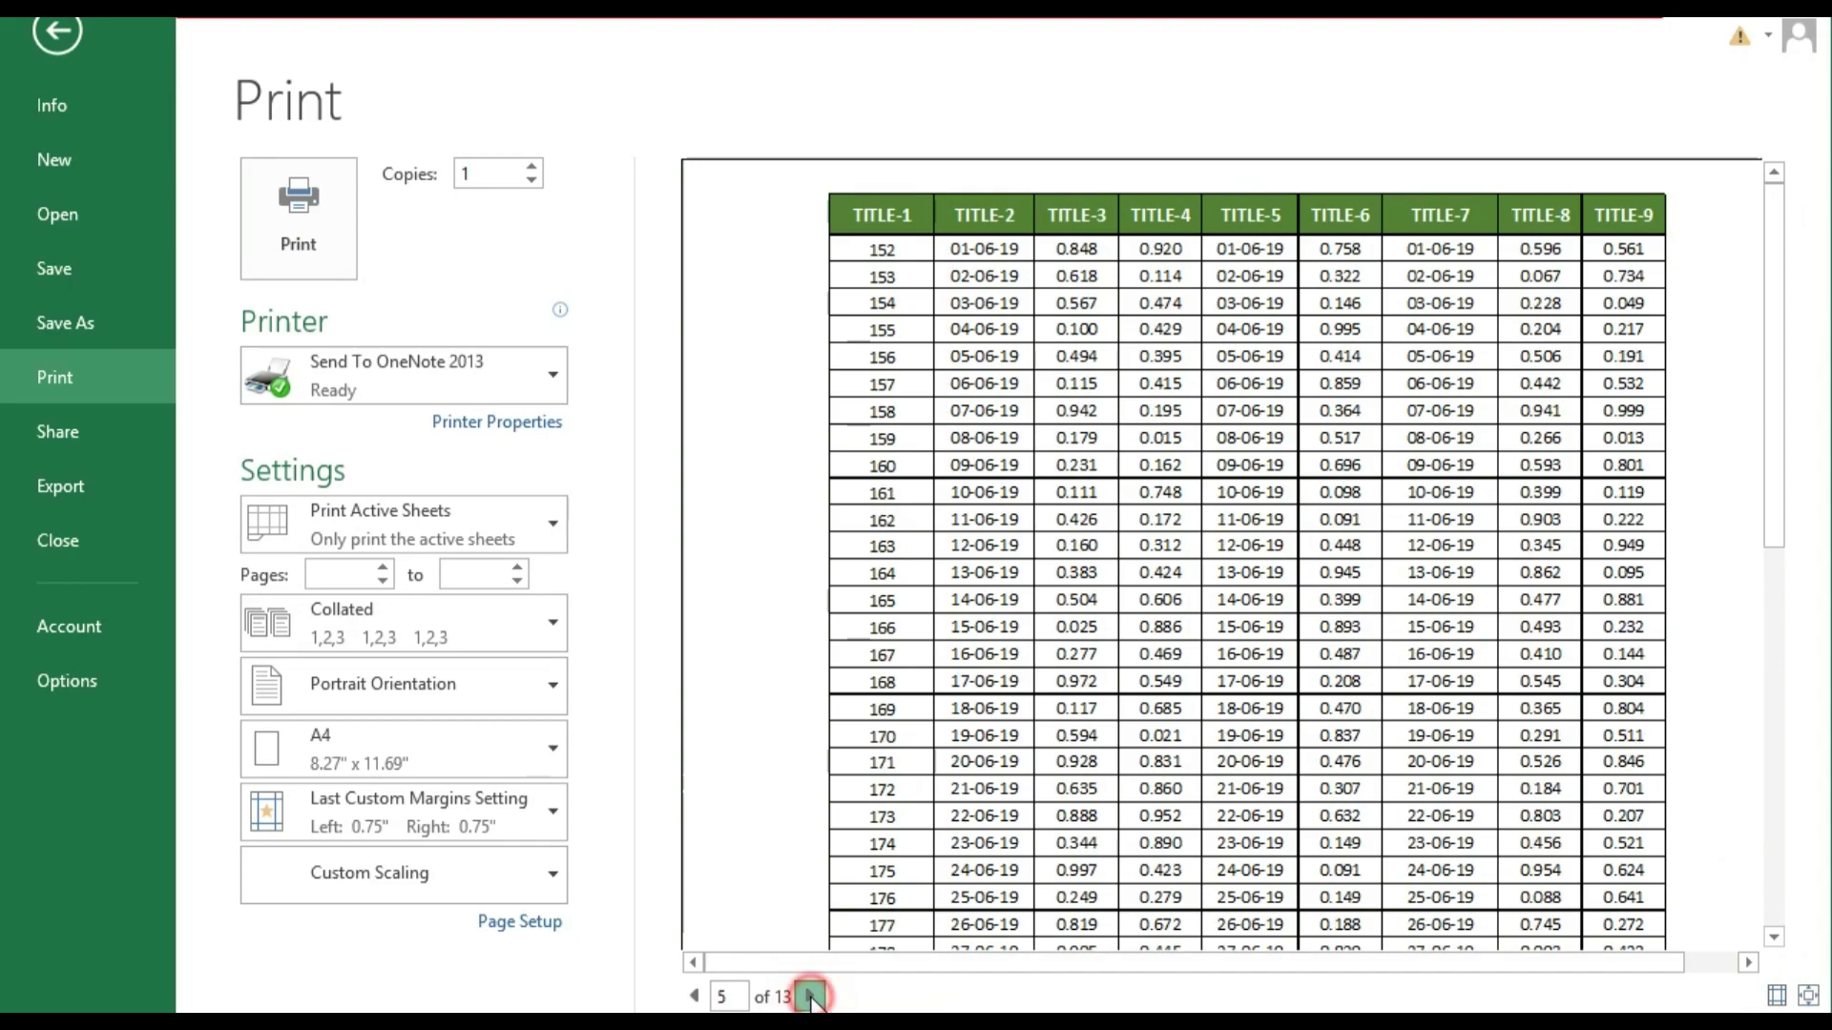
left_click(810, 996)
left_click(810, 996)
left_click(810, 996)
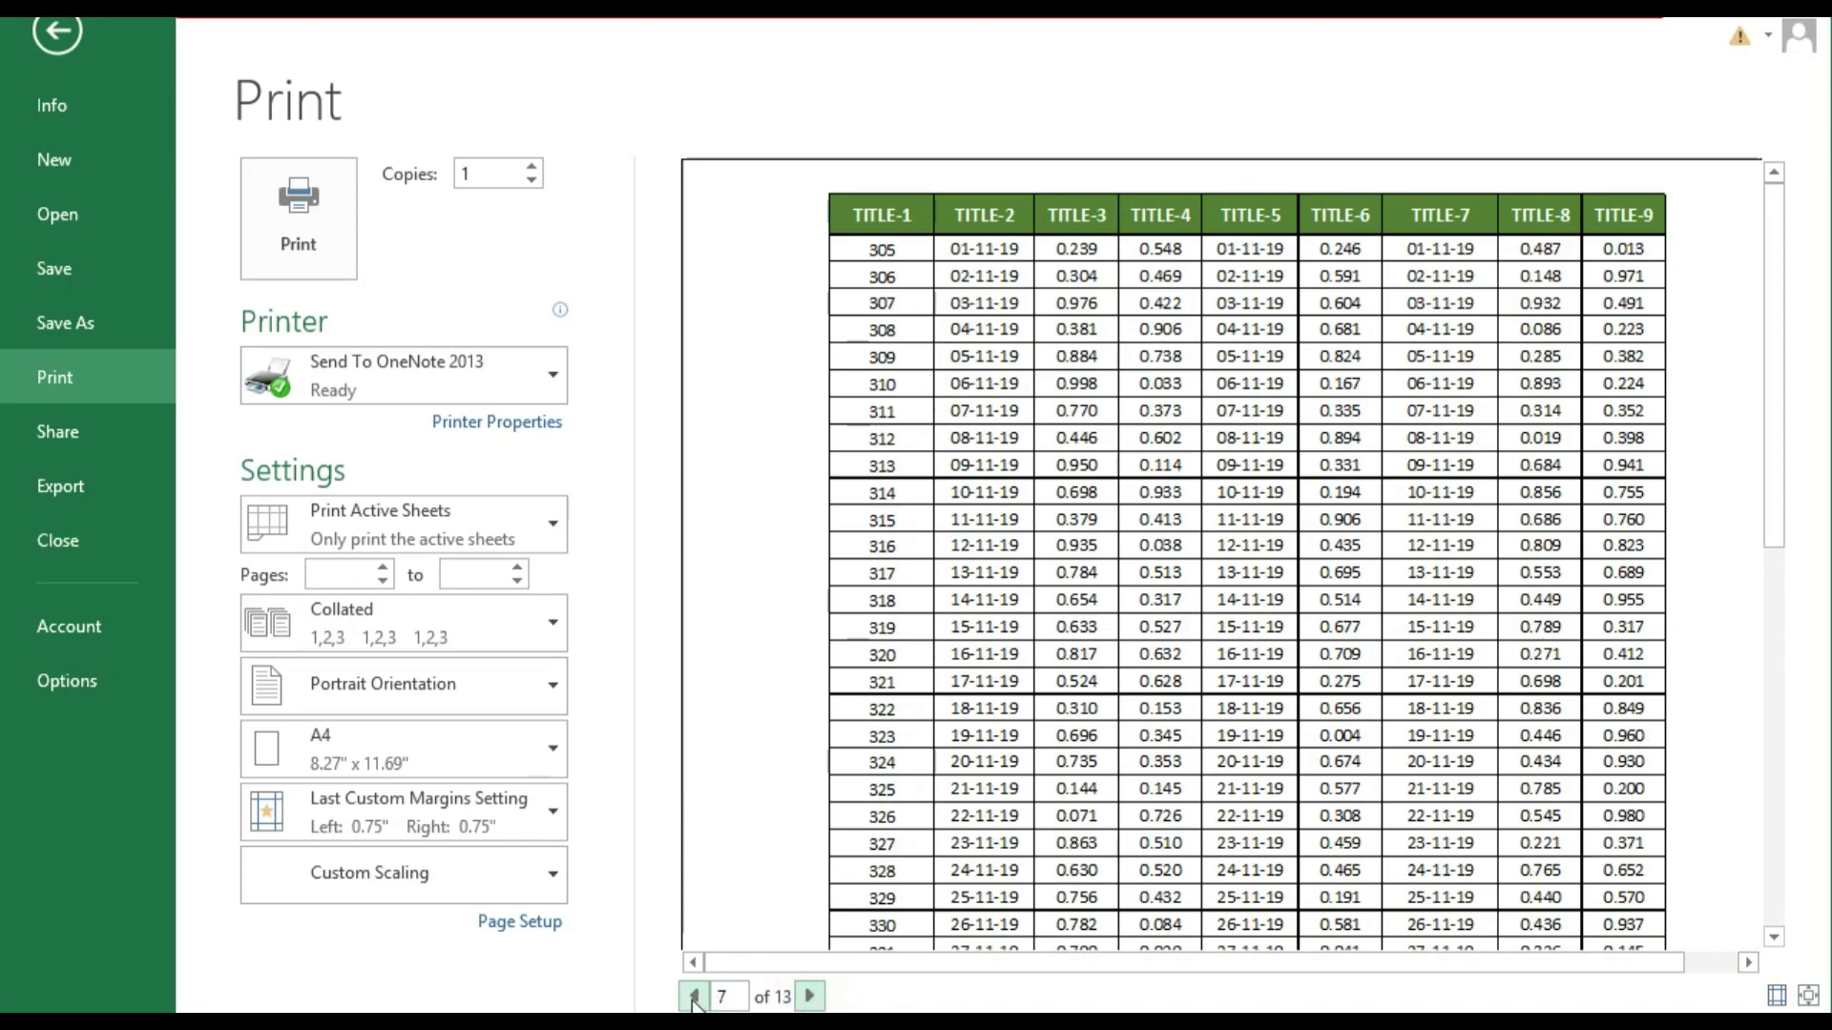
left_click(692, 996)
left_click(692, 996)
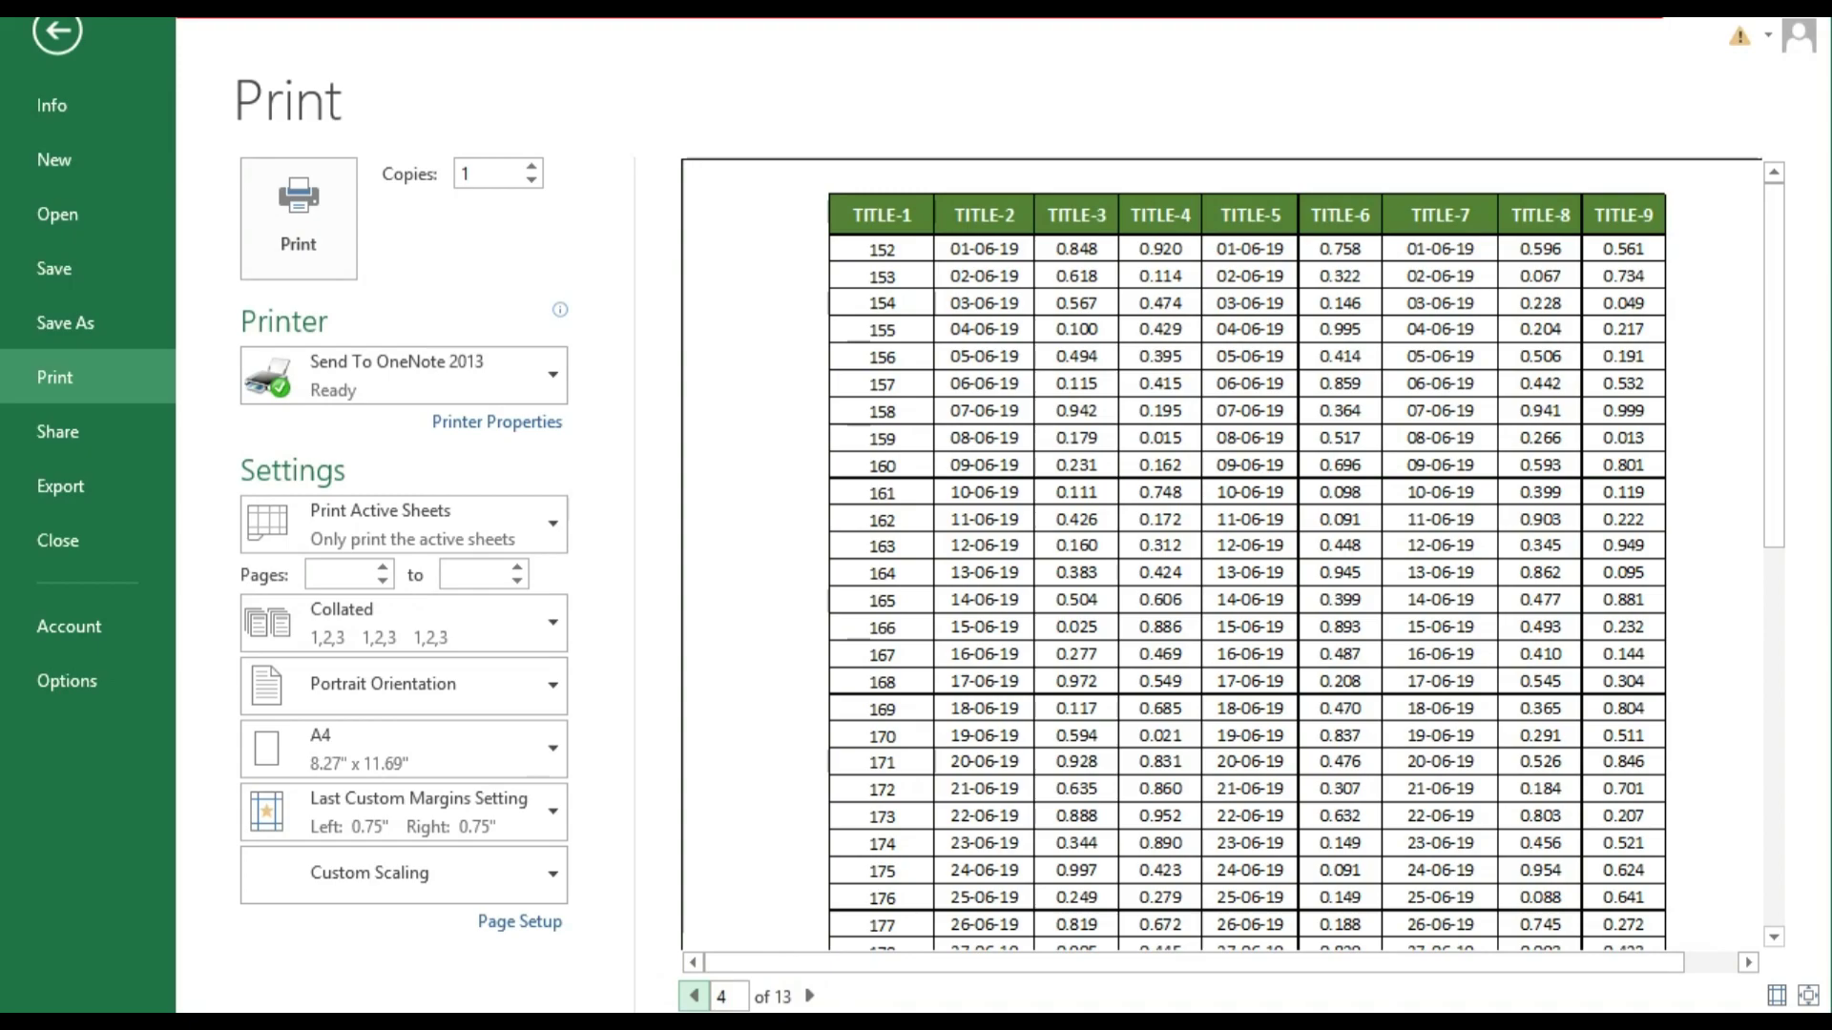
left_click(1809, 996)
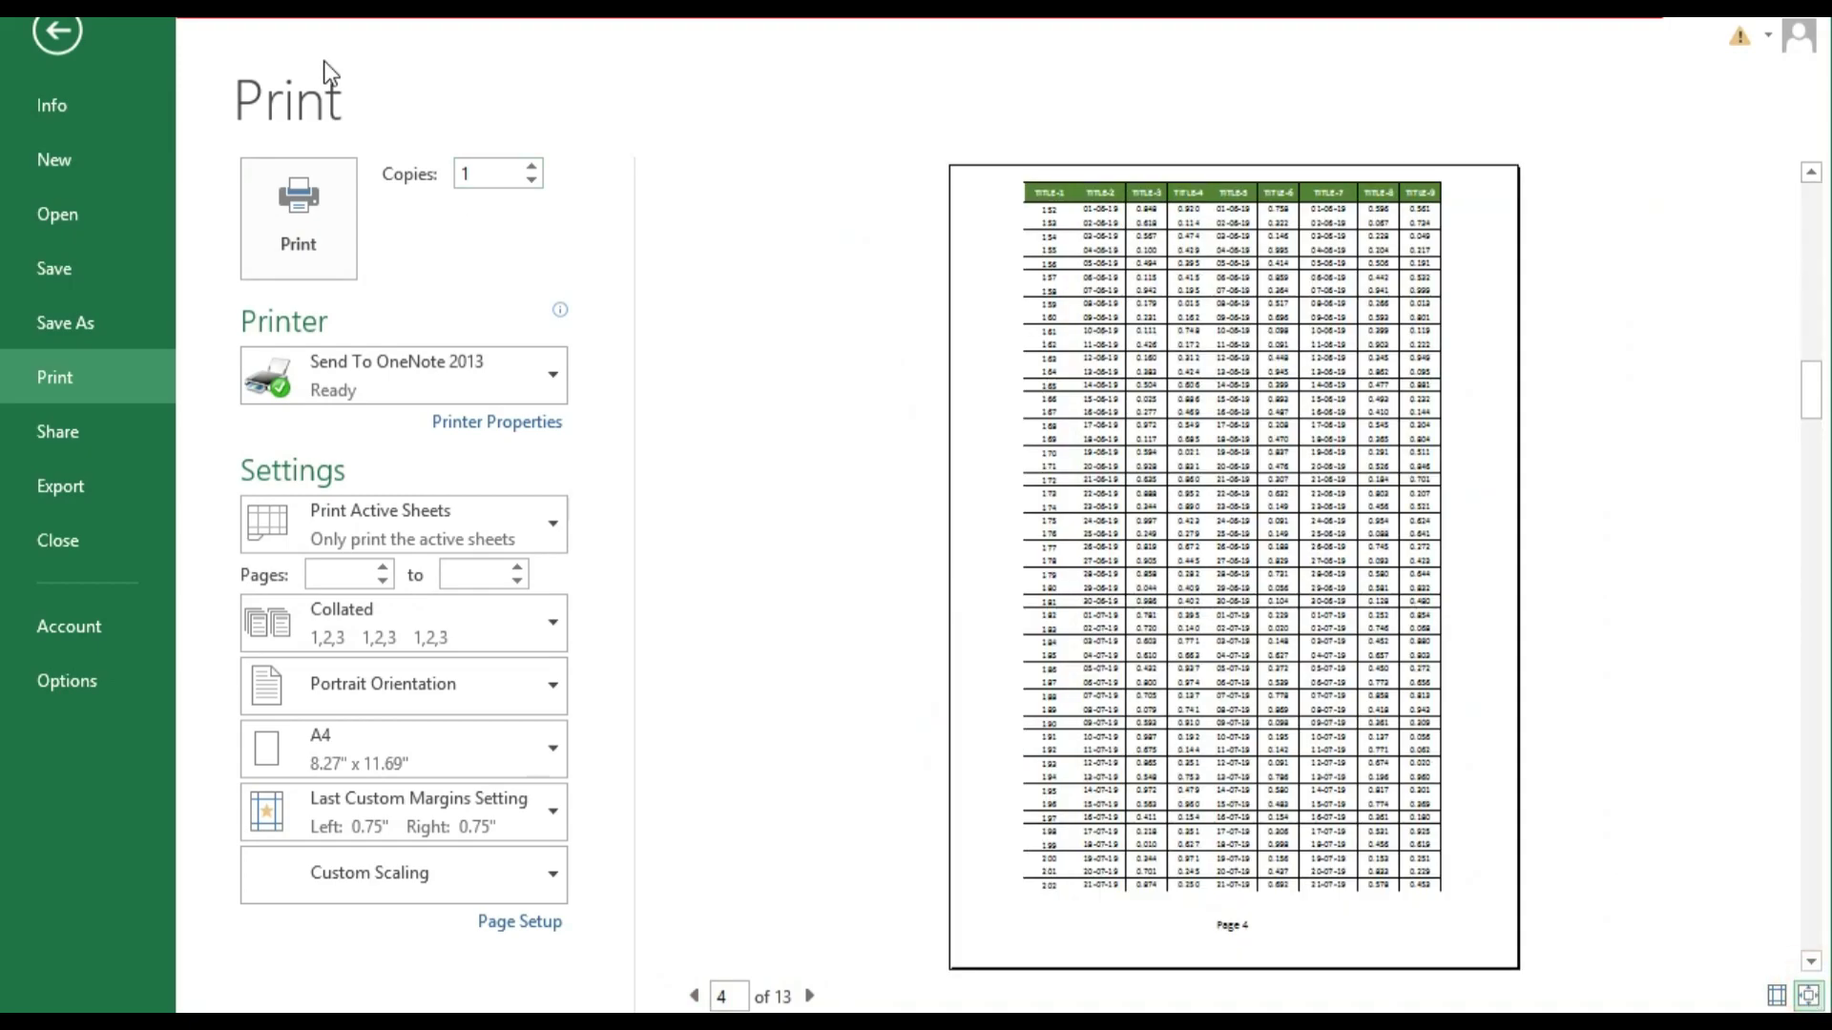
Close the print preview and return to the print tiltles worksheet
left_click(78, 43)
left_click(496, 523)
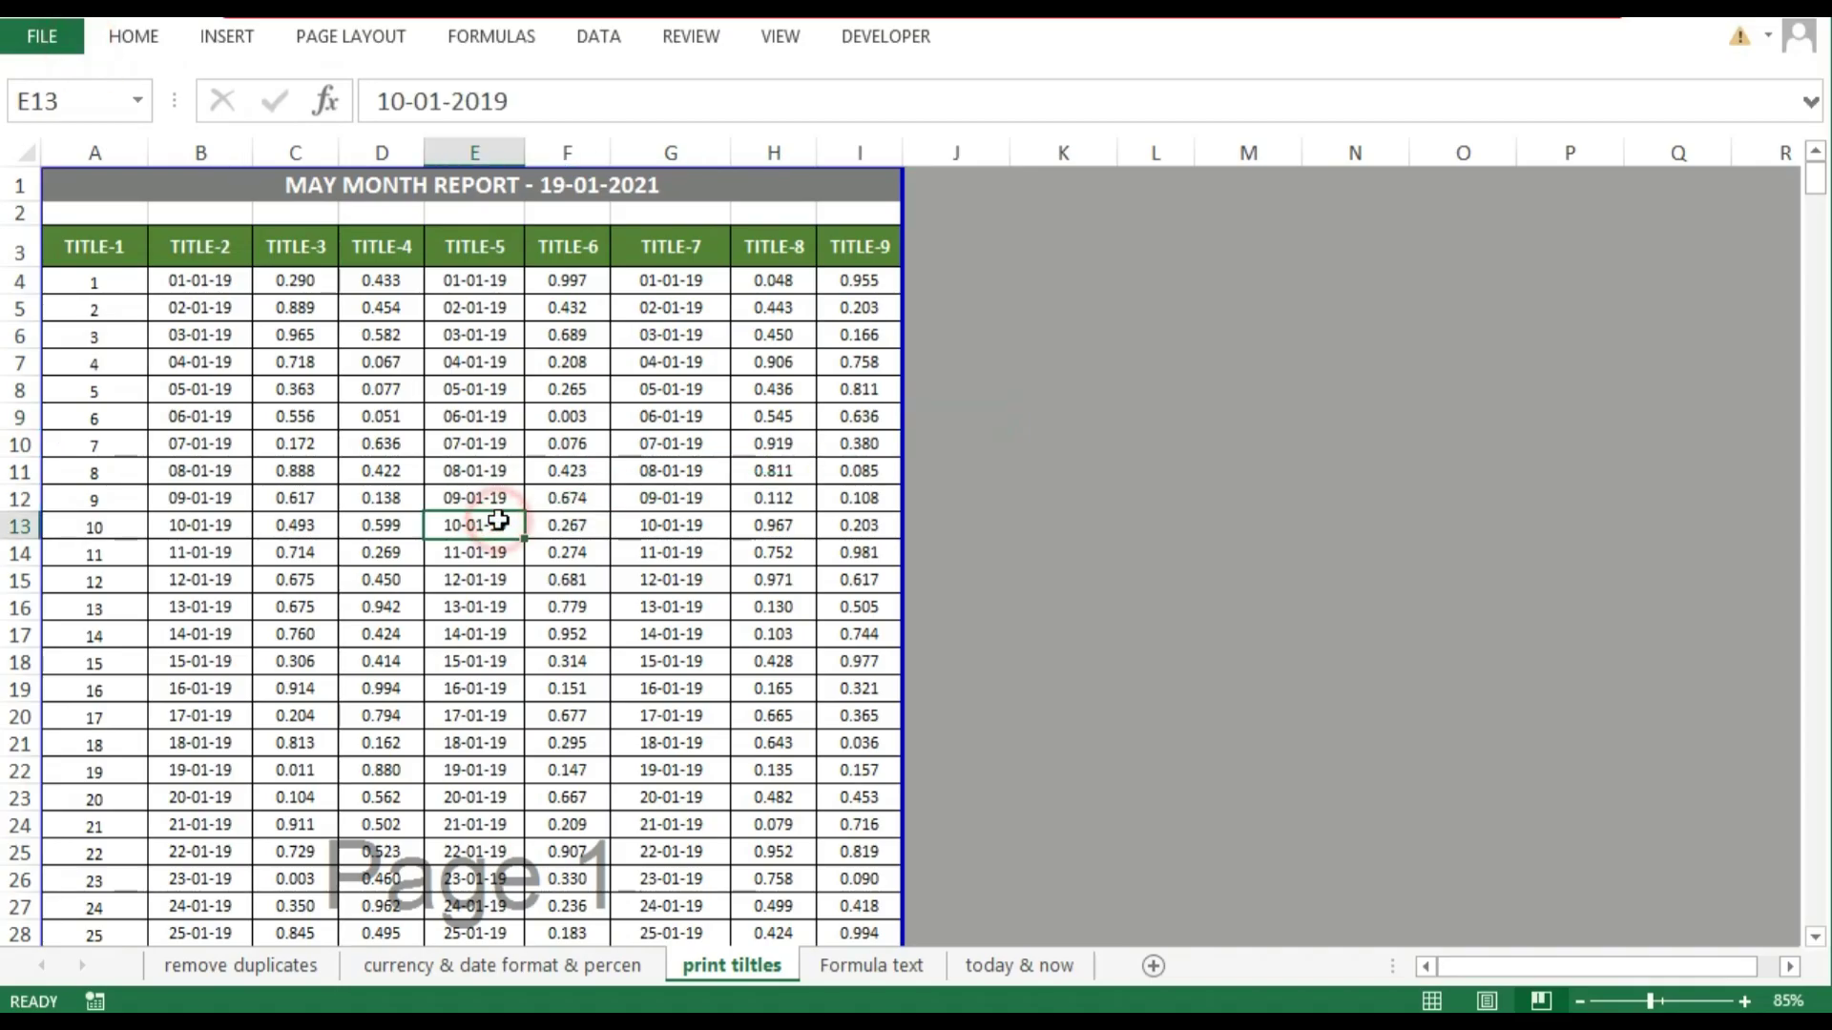
key("ctrl+p")
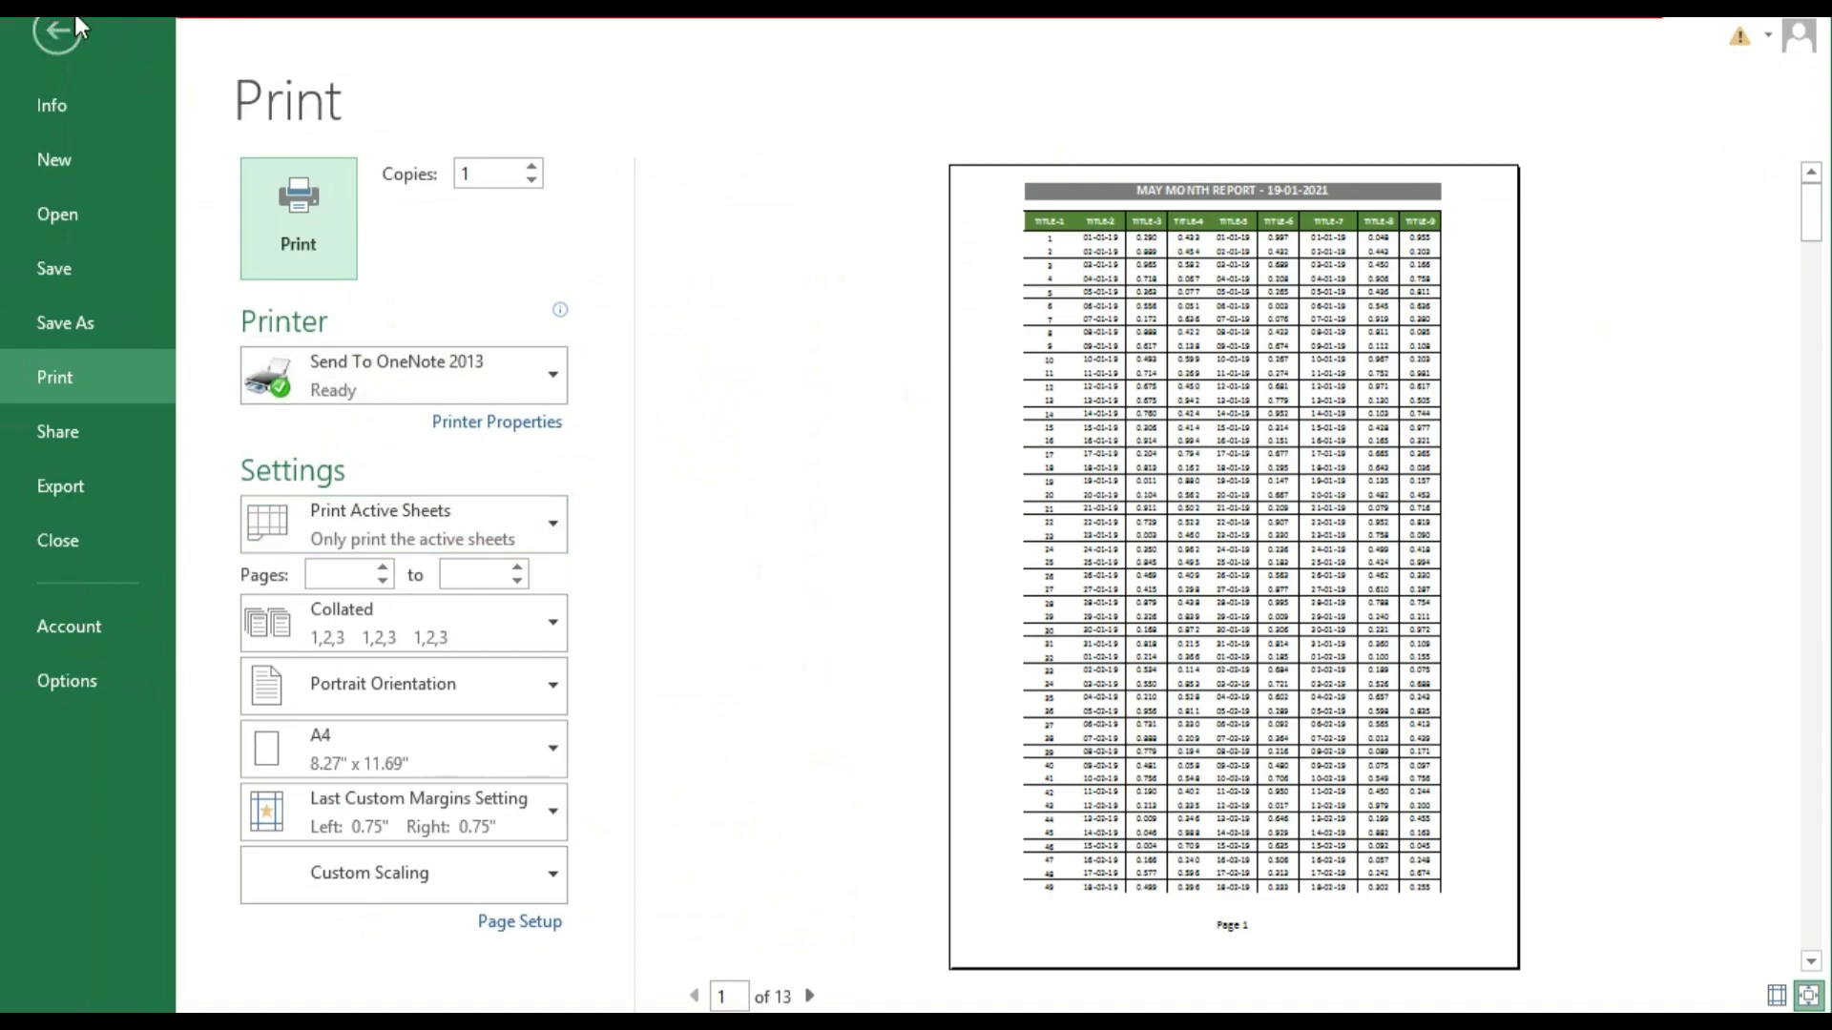
left_click(57, 30)
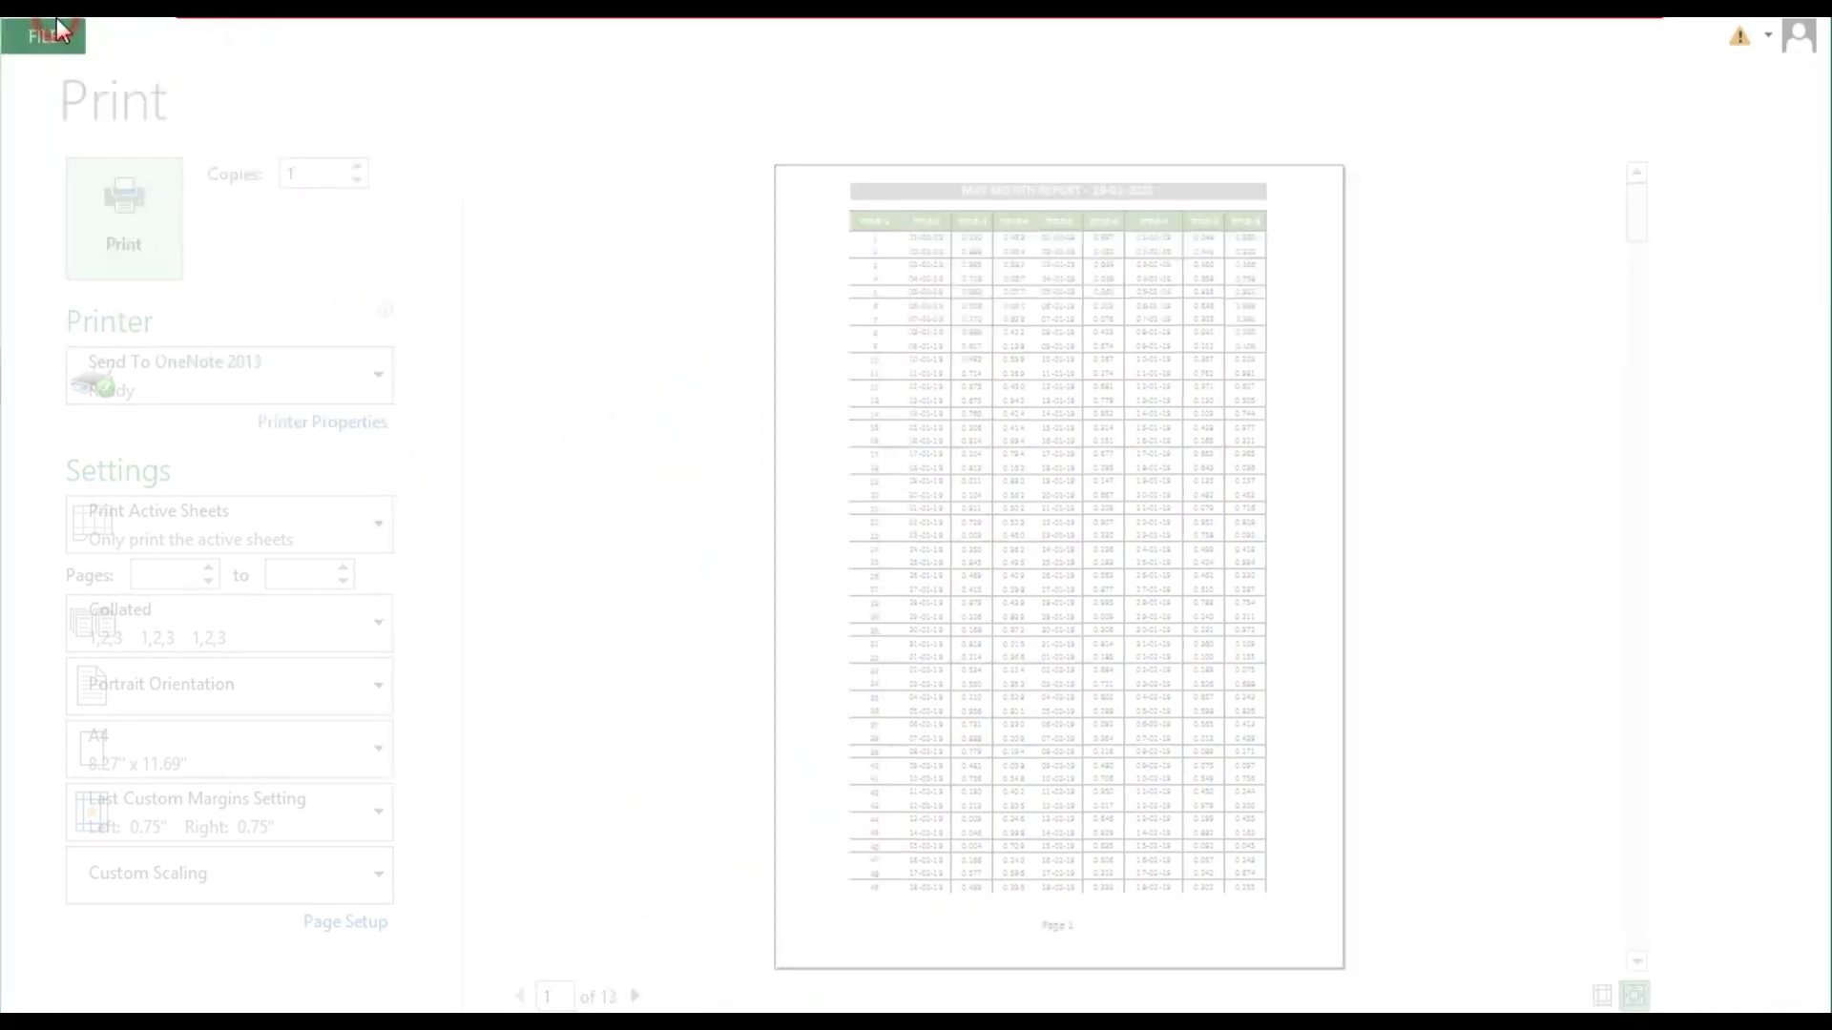
left_click(737, 641)
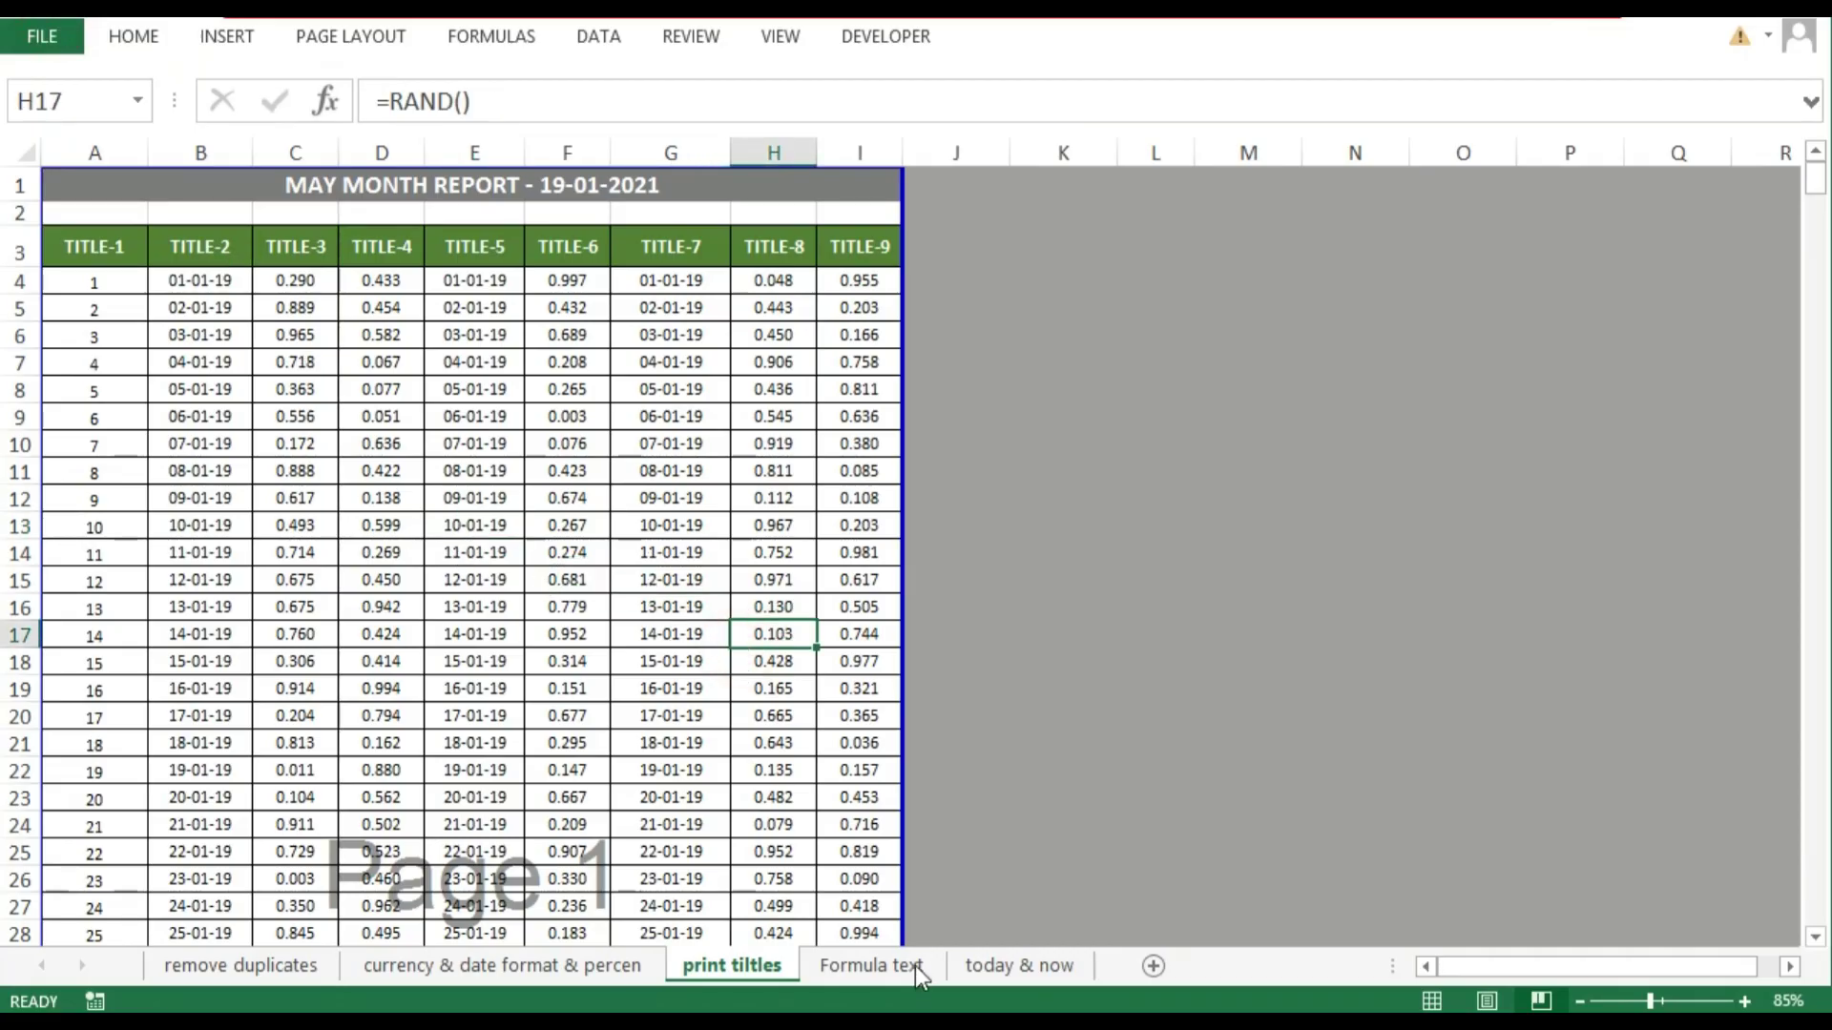
Switch to the Formula text sheet and select E3, the STOCK values D3:D7, and columns C:D
left_click(889, 977)
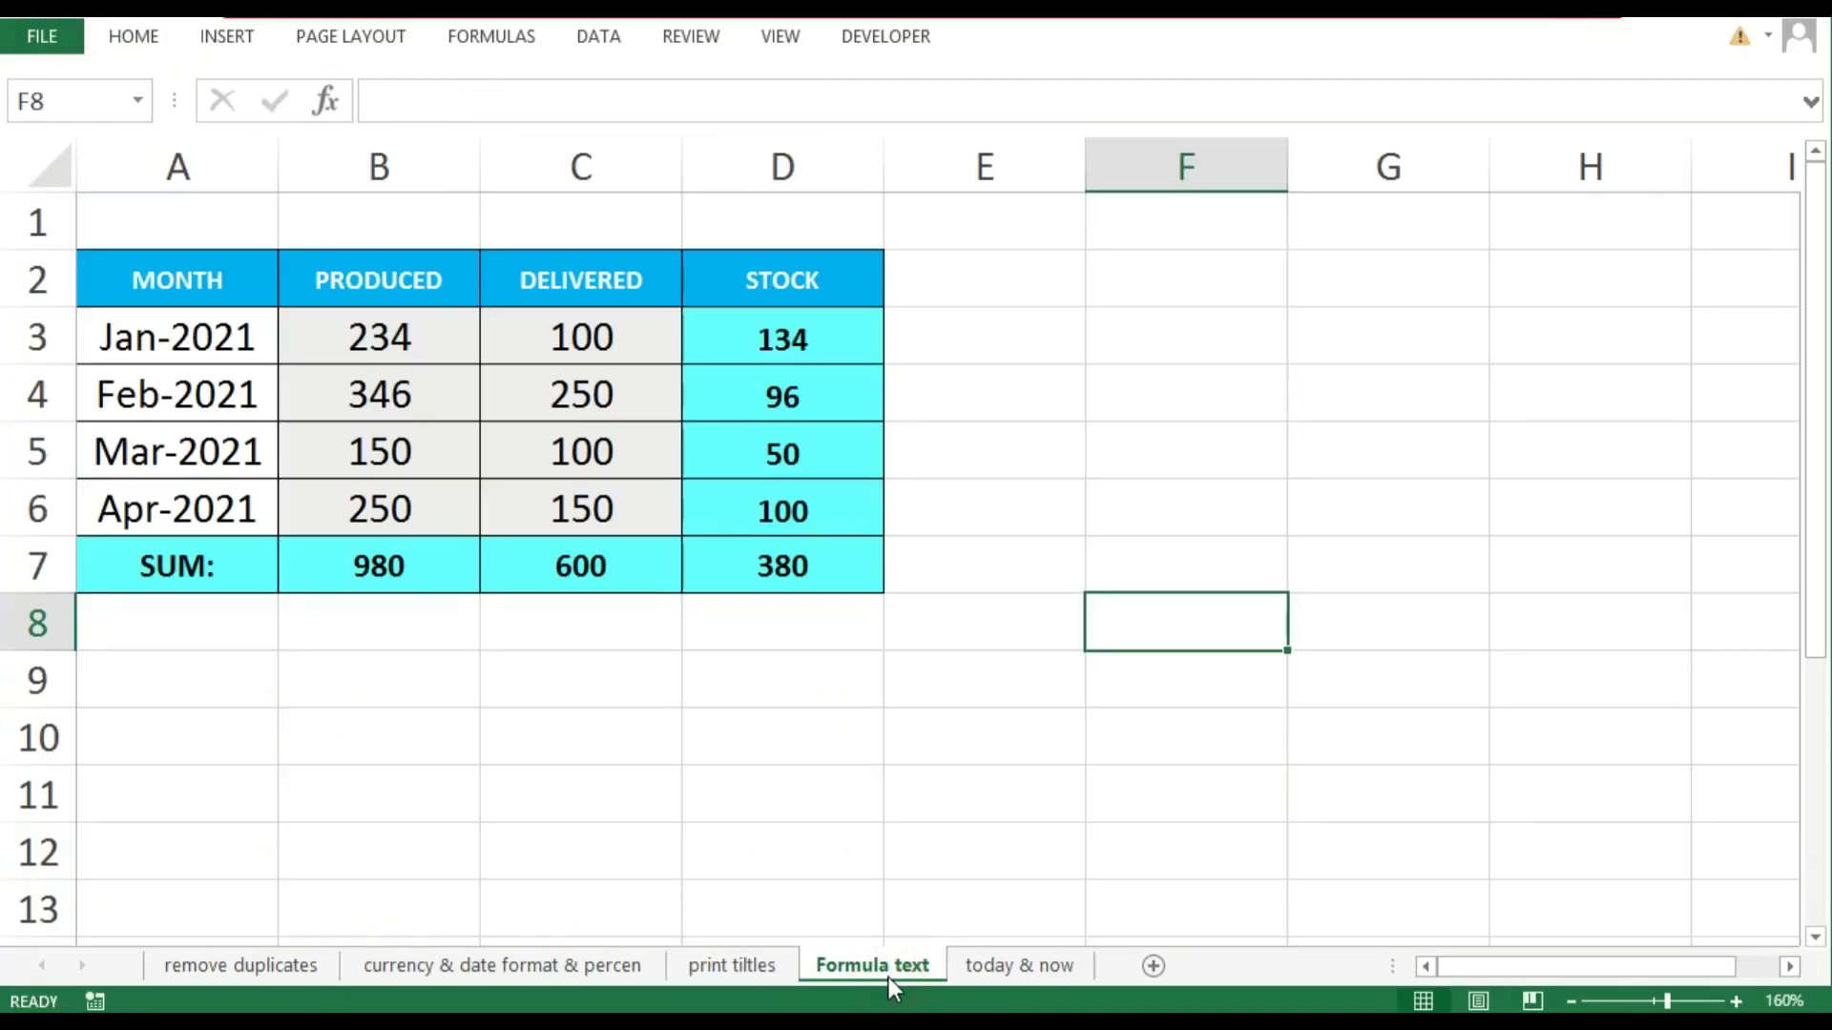
left_click(1559, 967)
left_click(1050, 307)
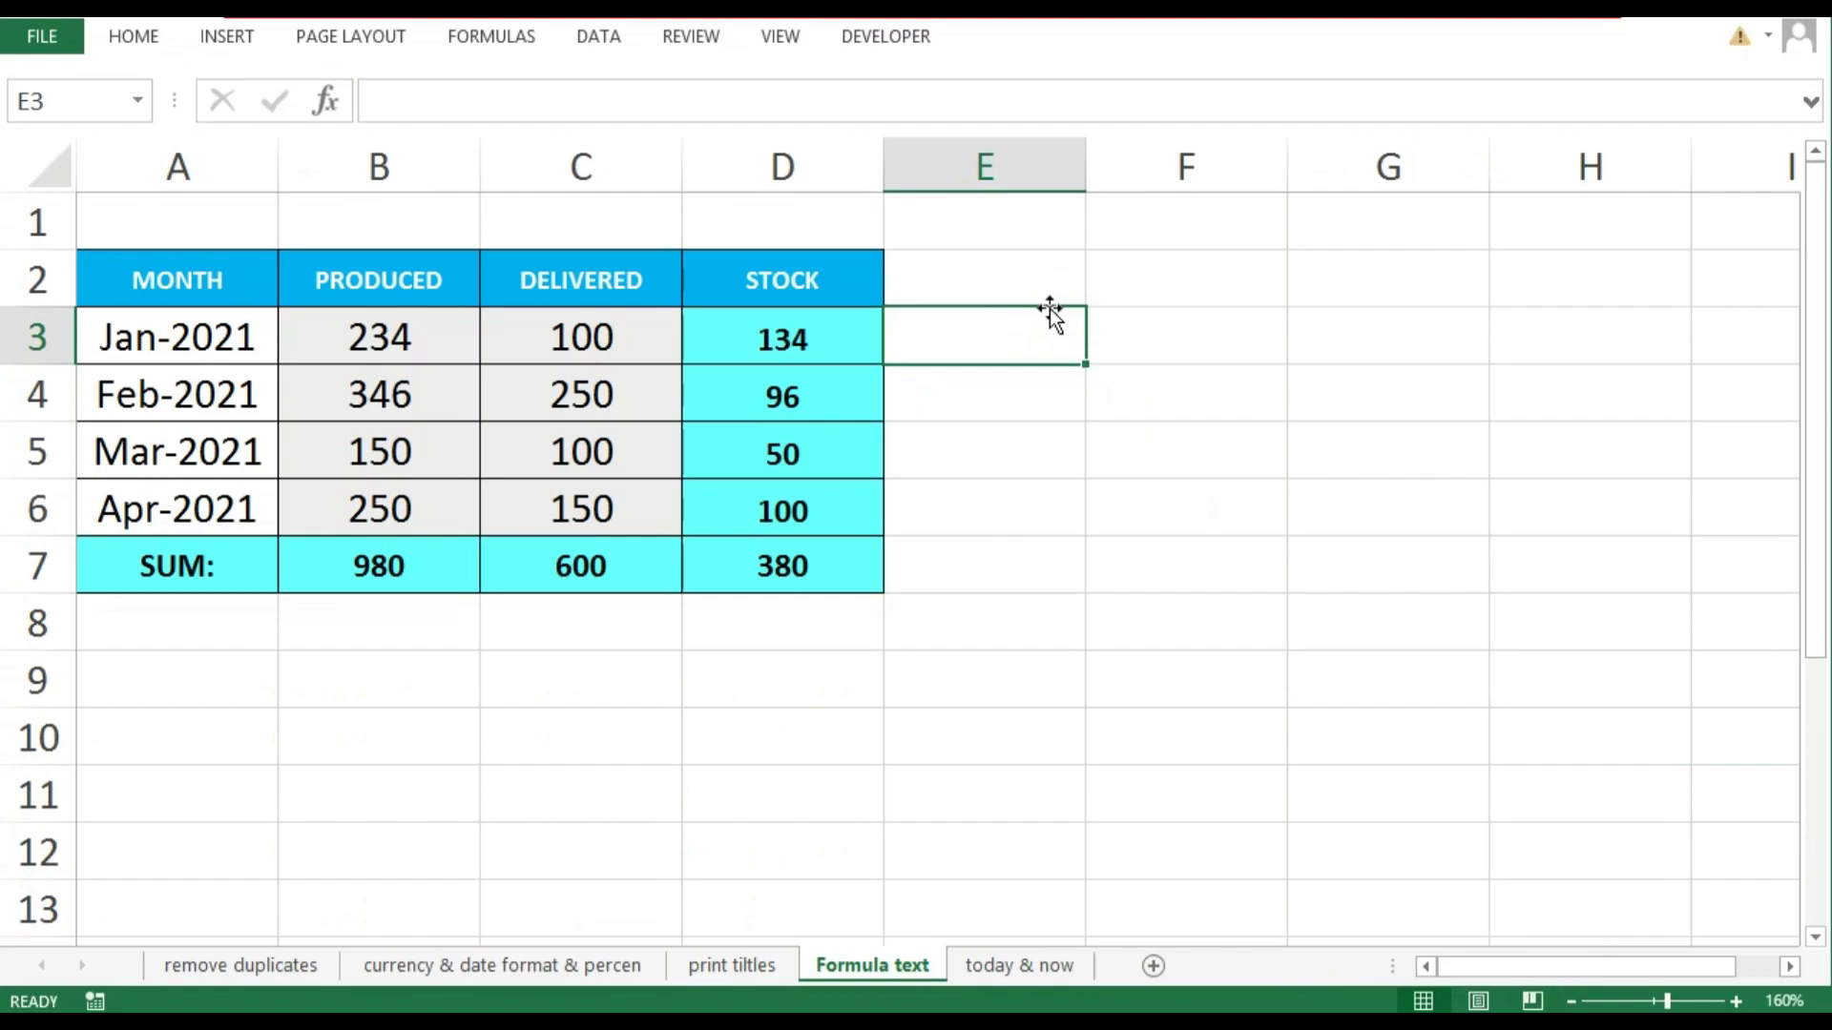
left_click_drag(744, 340, 787, 587)
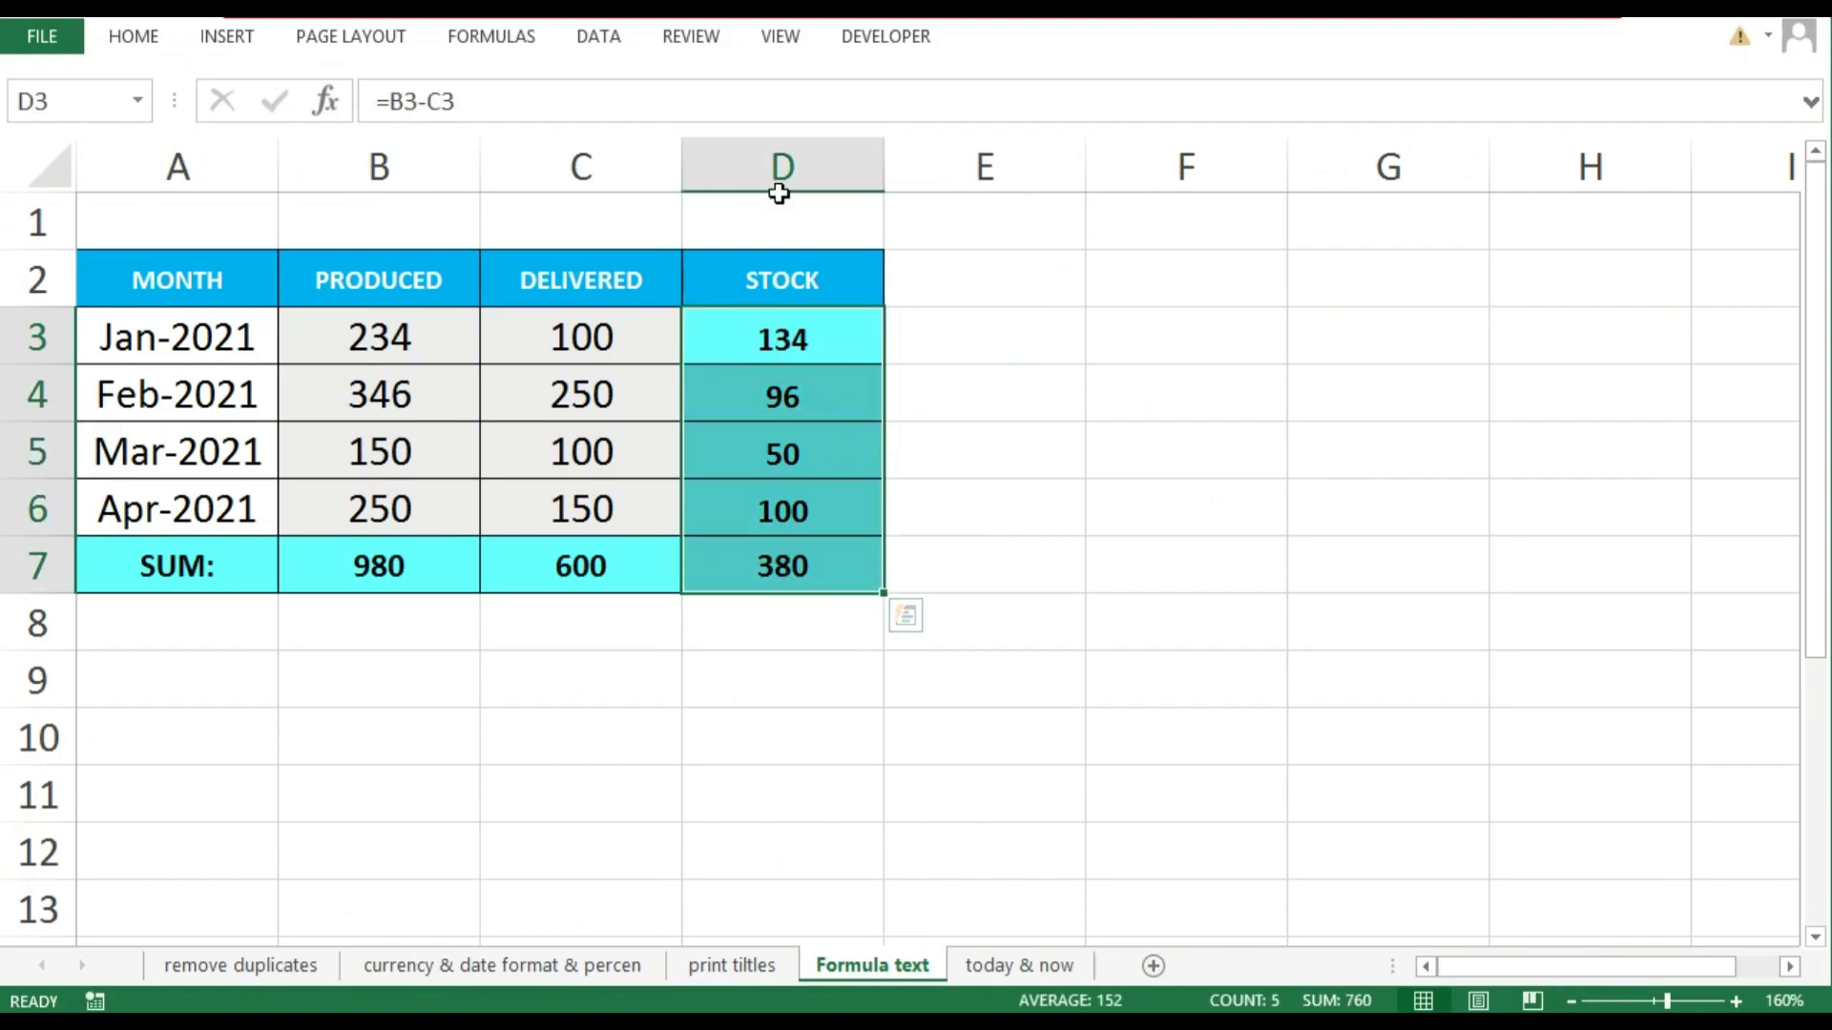
left_click(531, 189)
left_click_drag(530, 169, 755, 169)
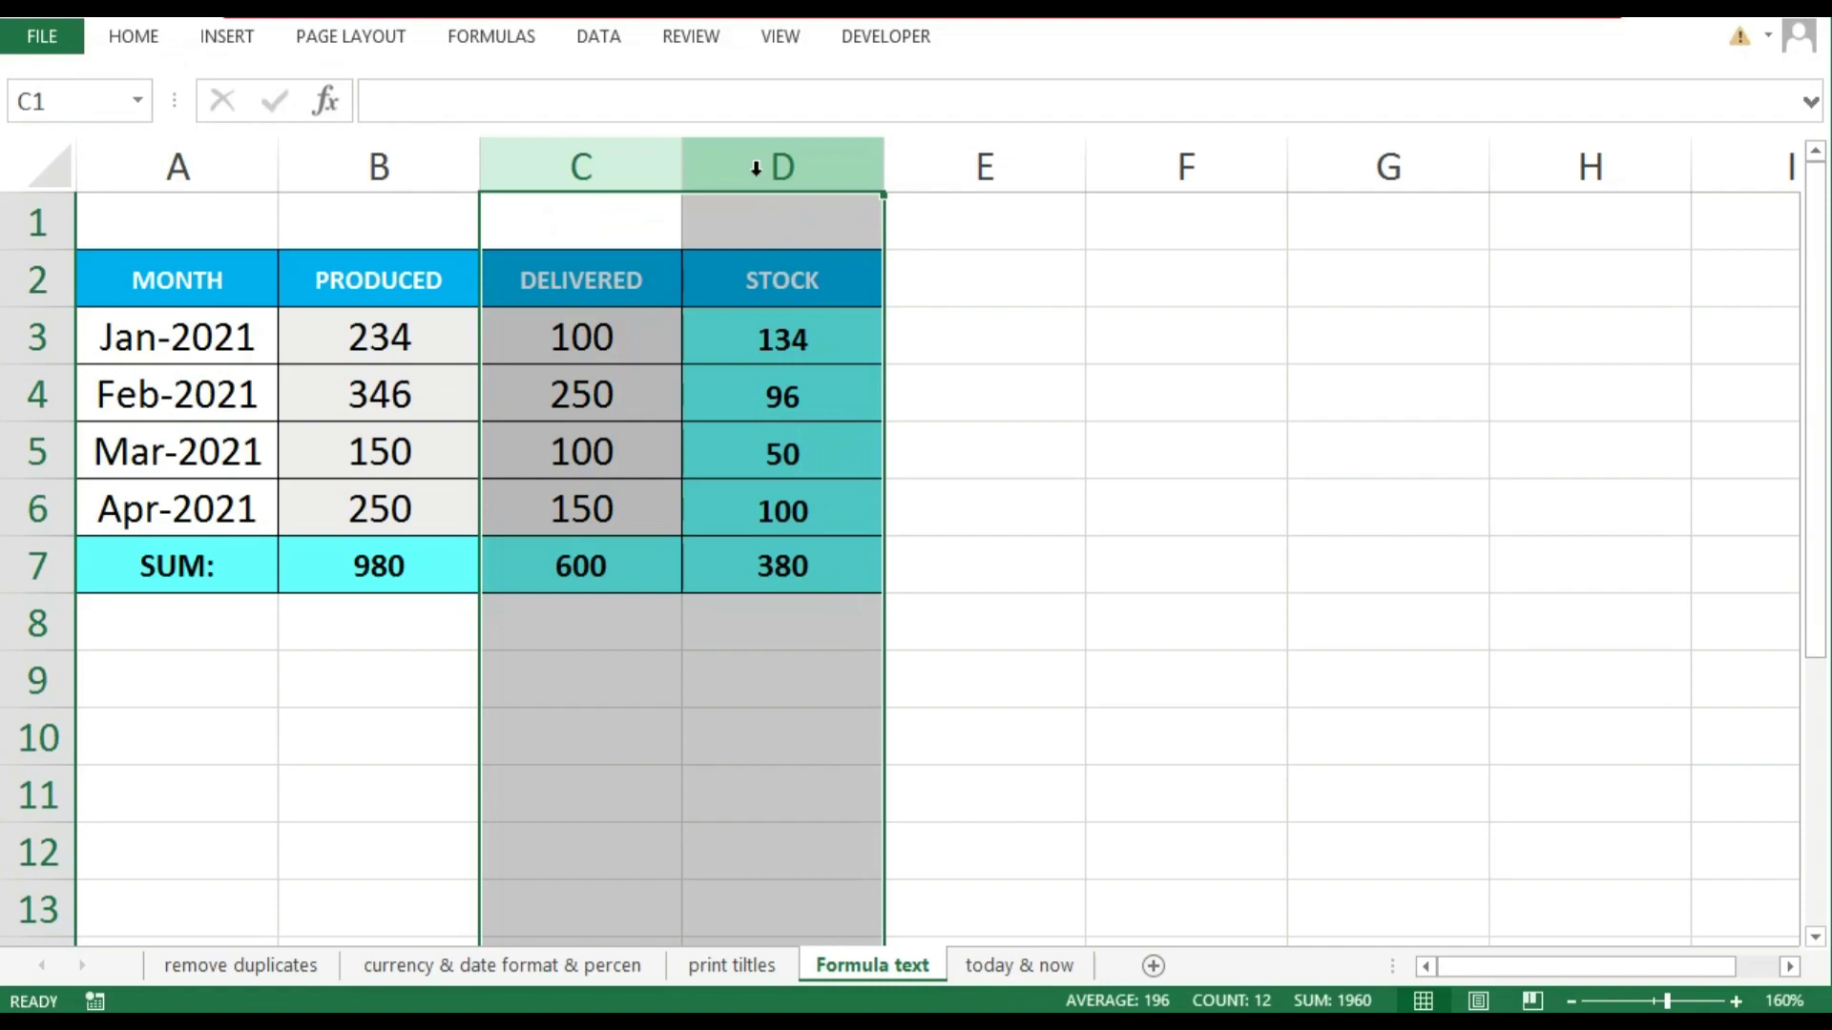
Enter =FORMULATEXT(D3) in E3 to show D3's formula as text
left_click(1042, 353)
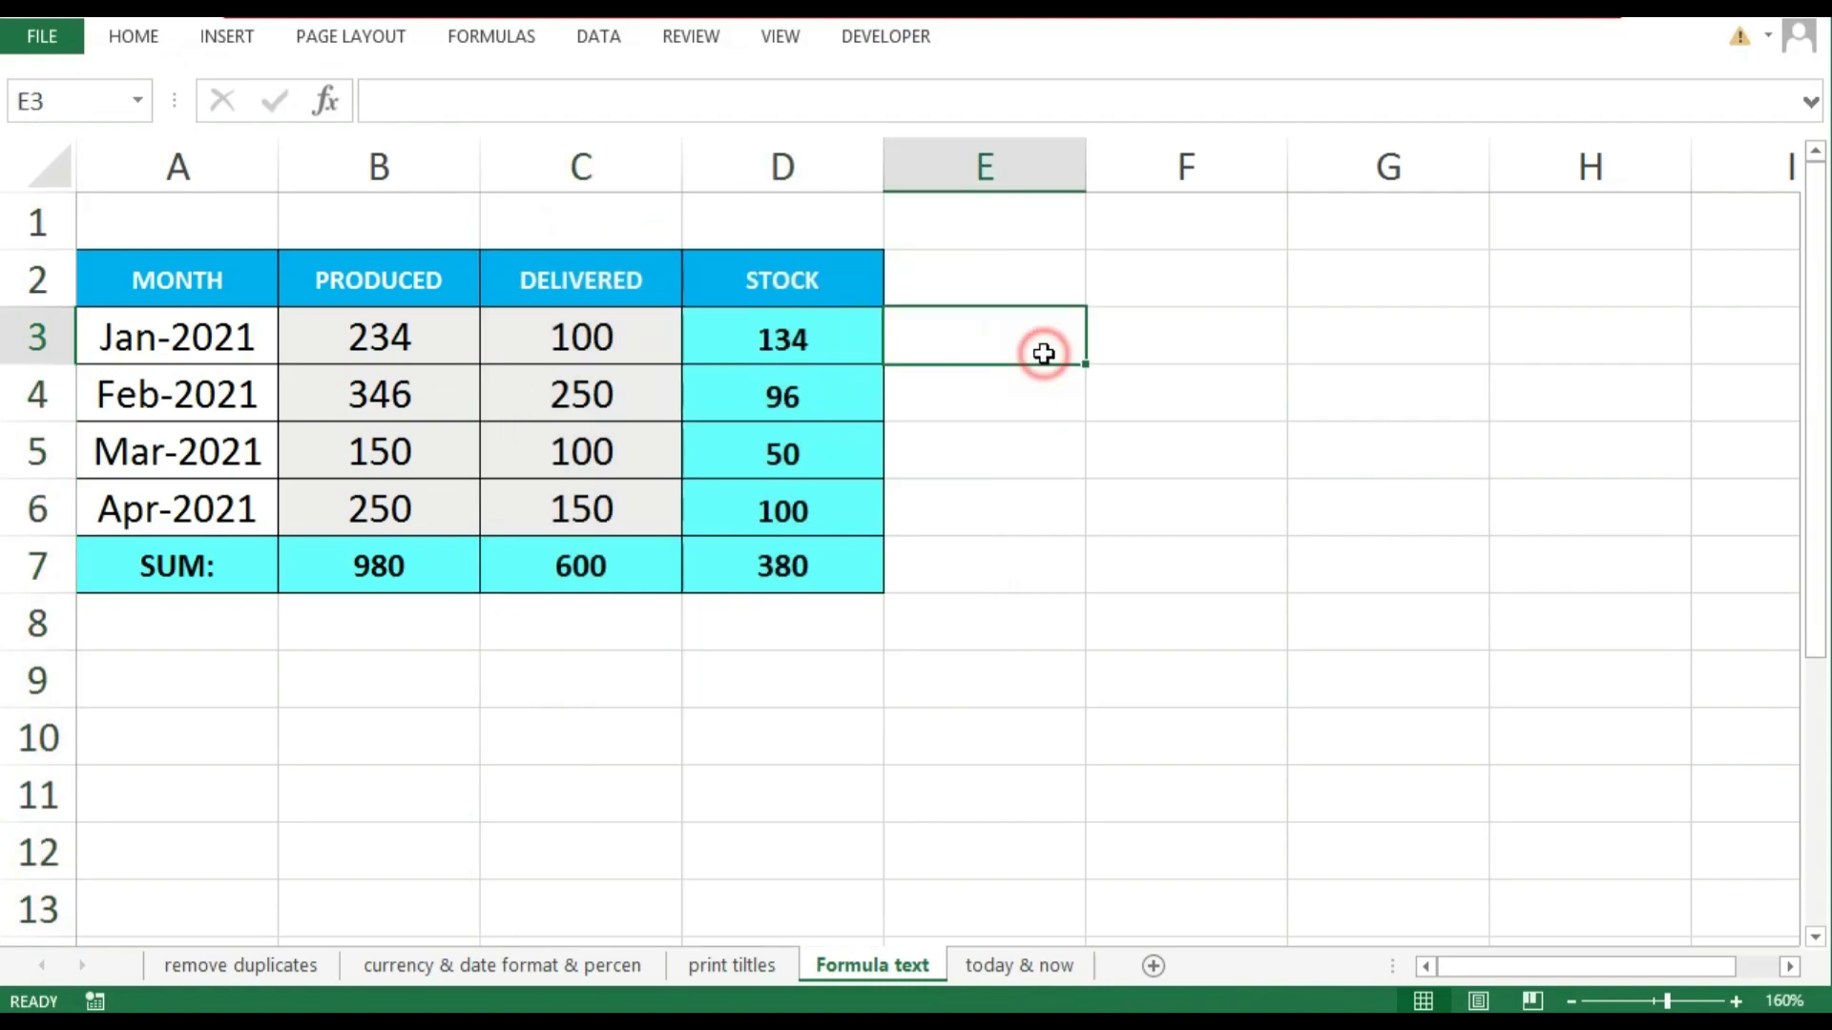
type("=fo")
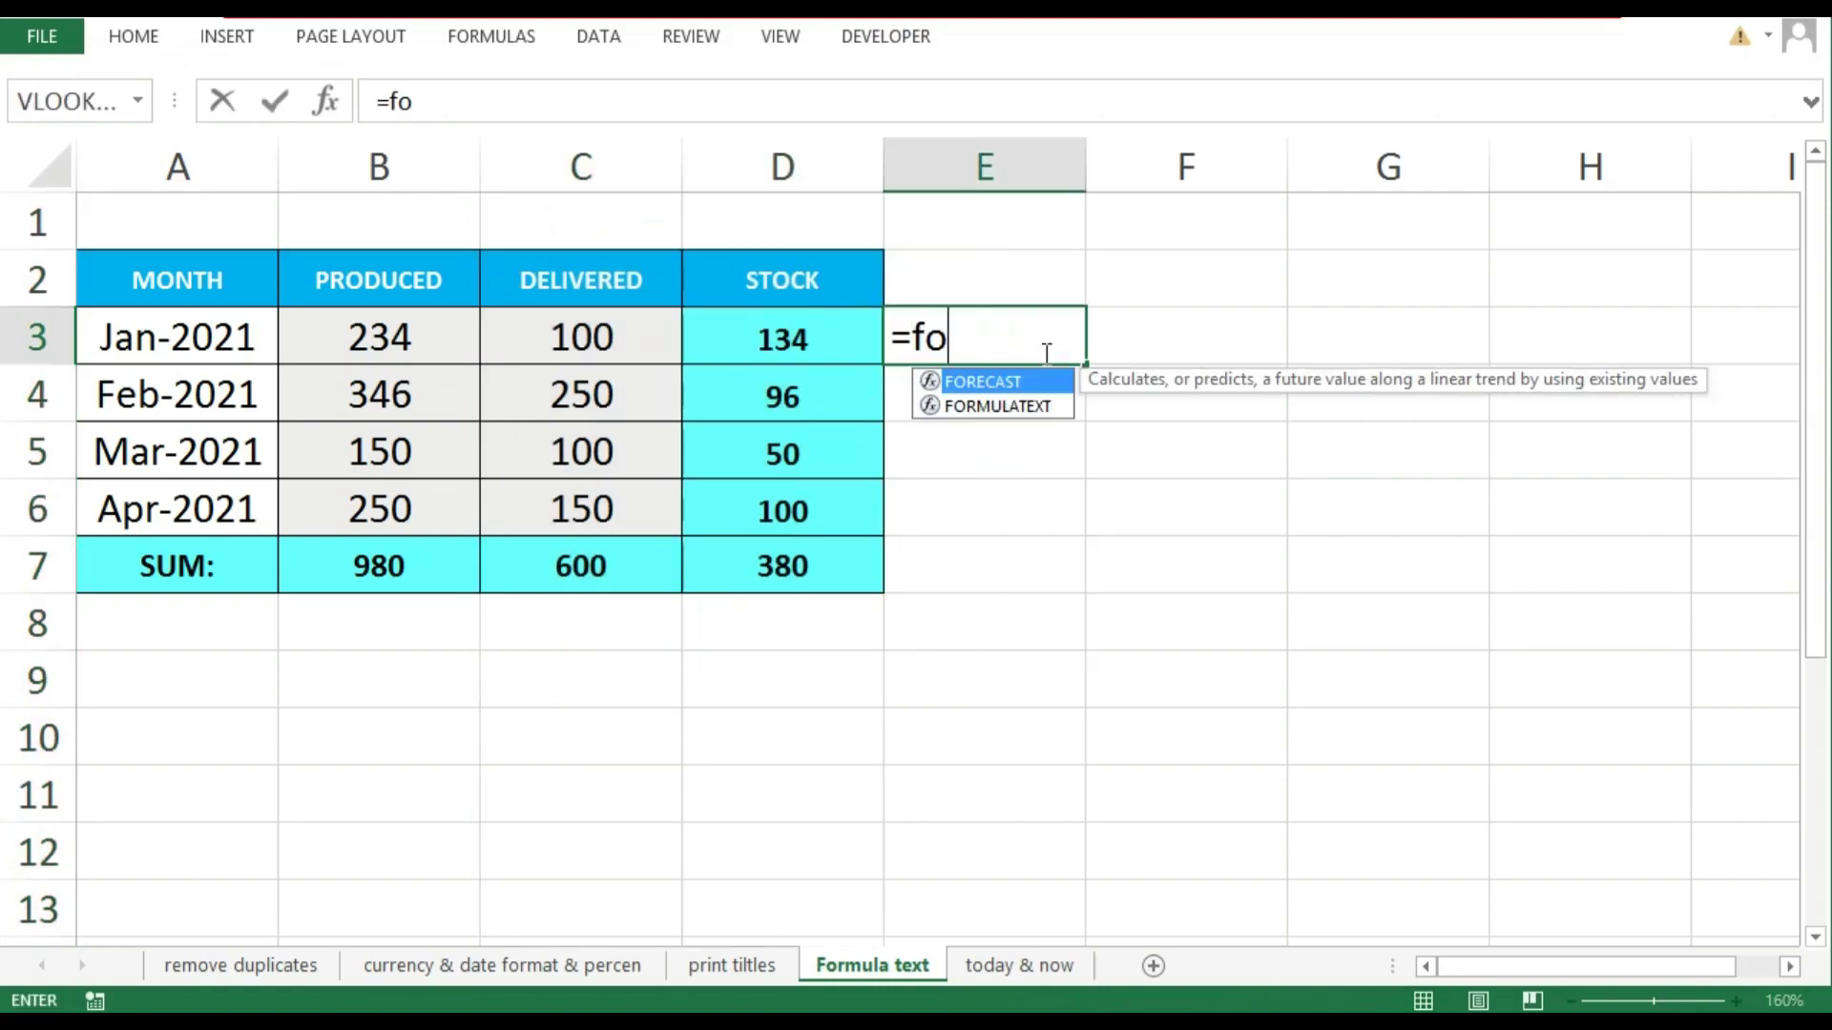
type("r")
key("Down")
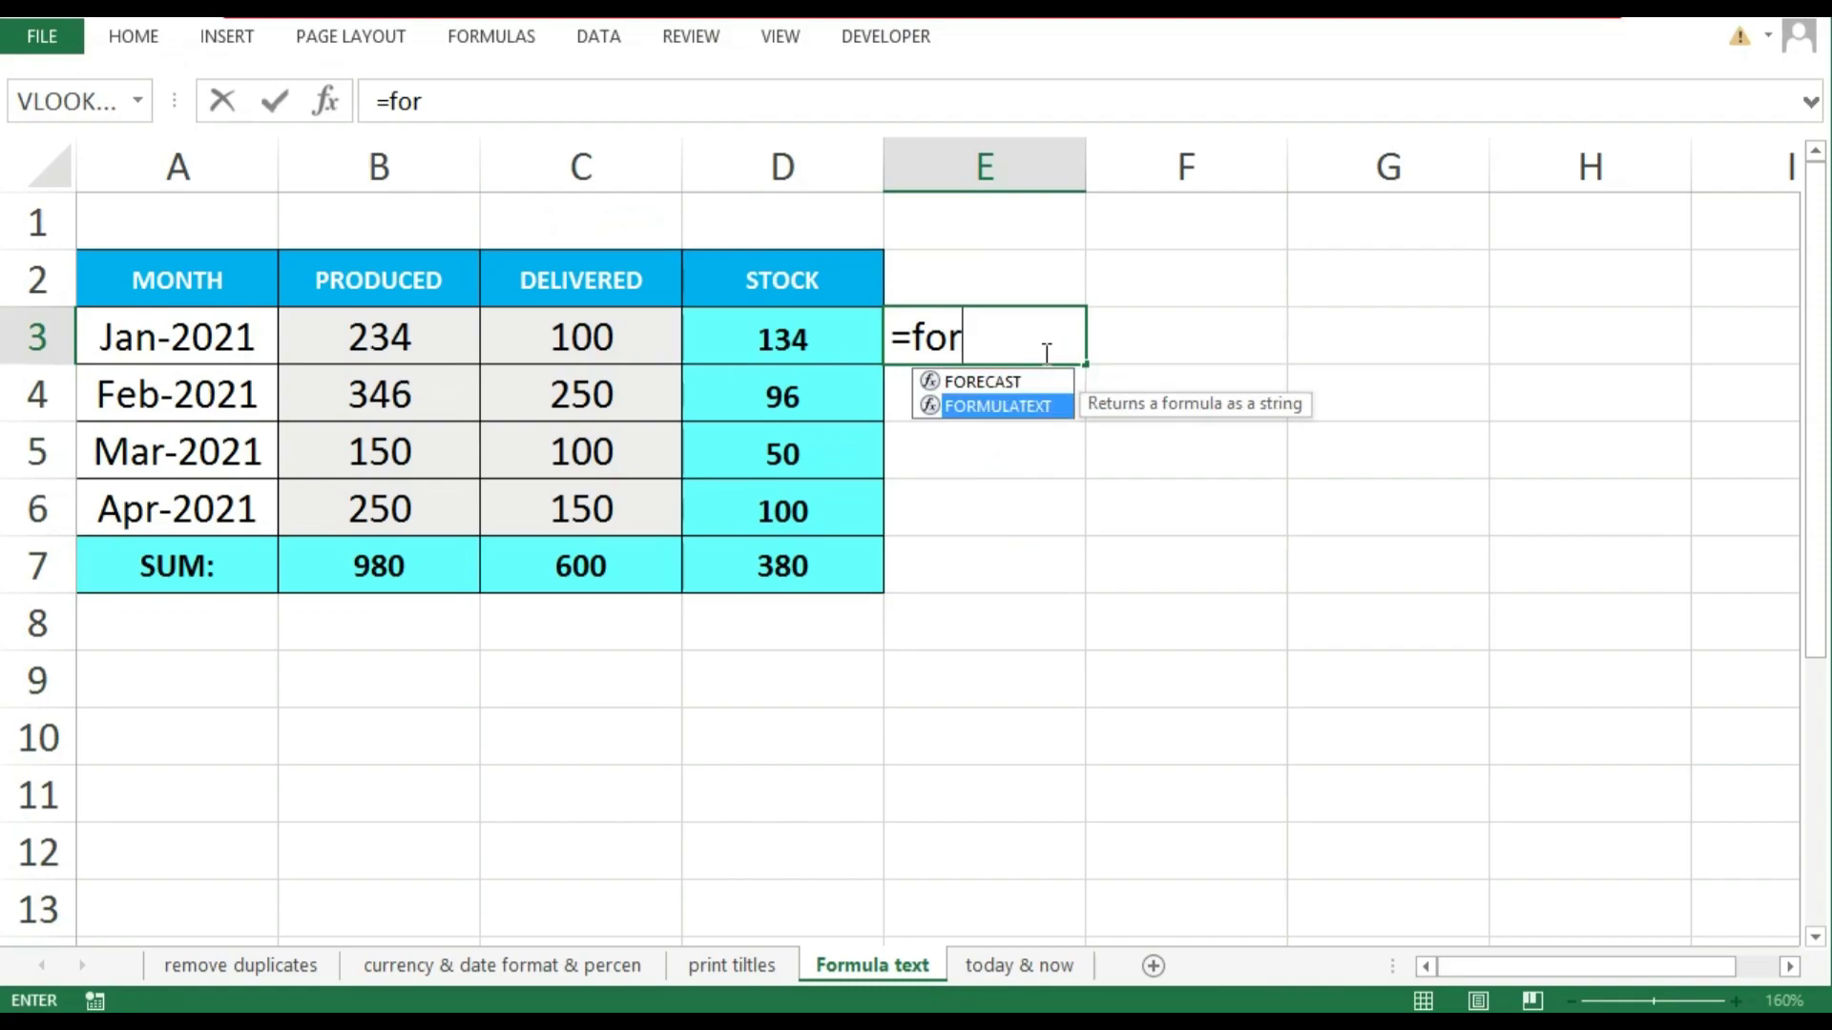
key("Tab")
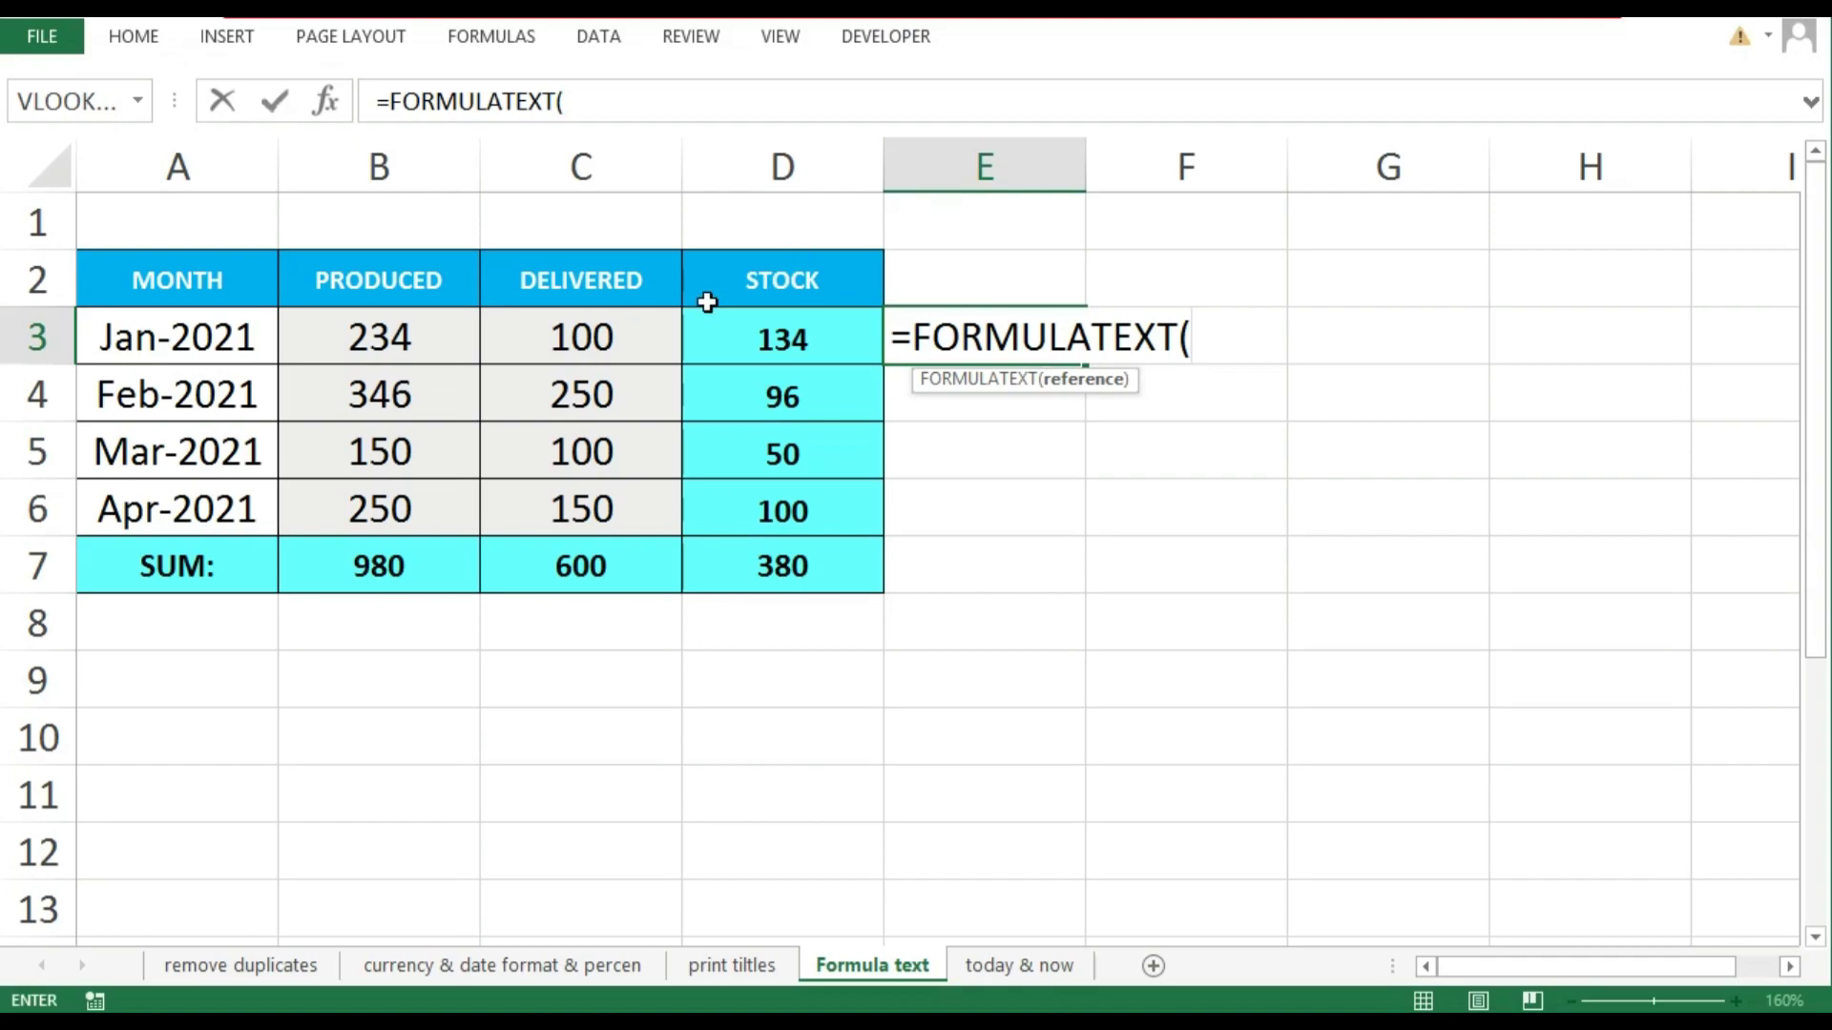
left_click(733, 329)
type(")")
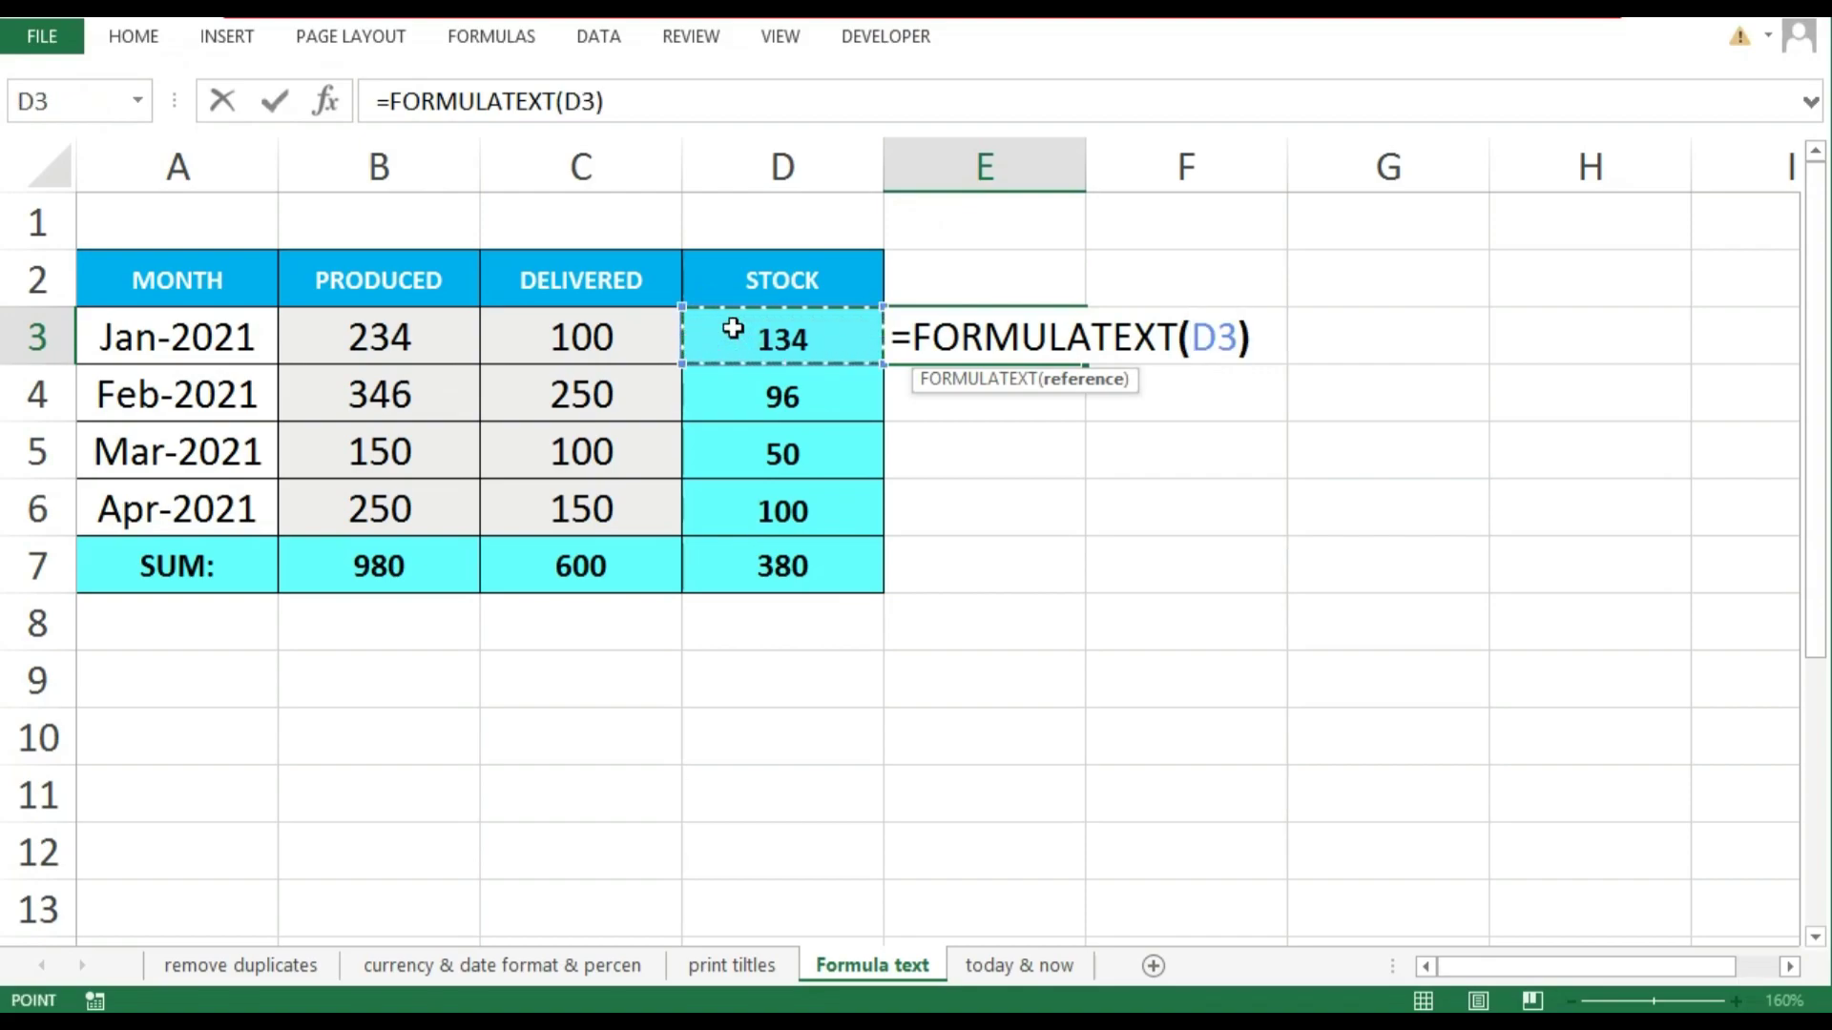
key("Return")
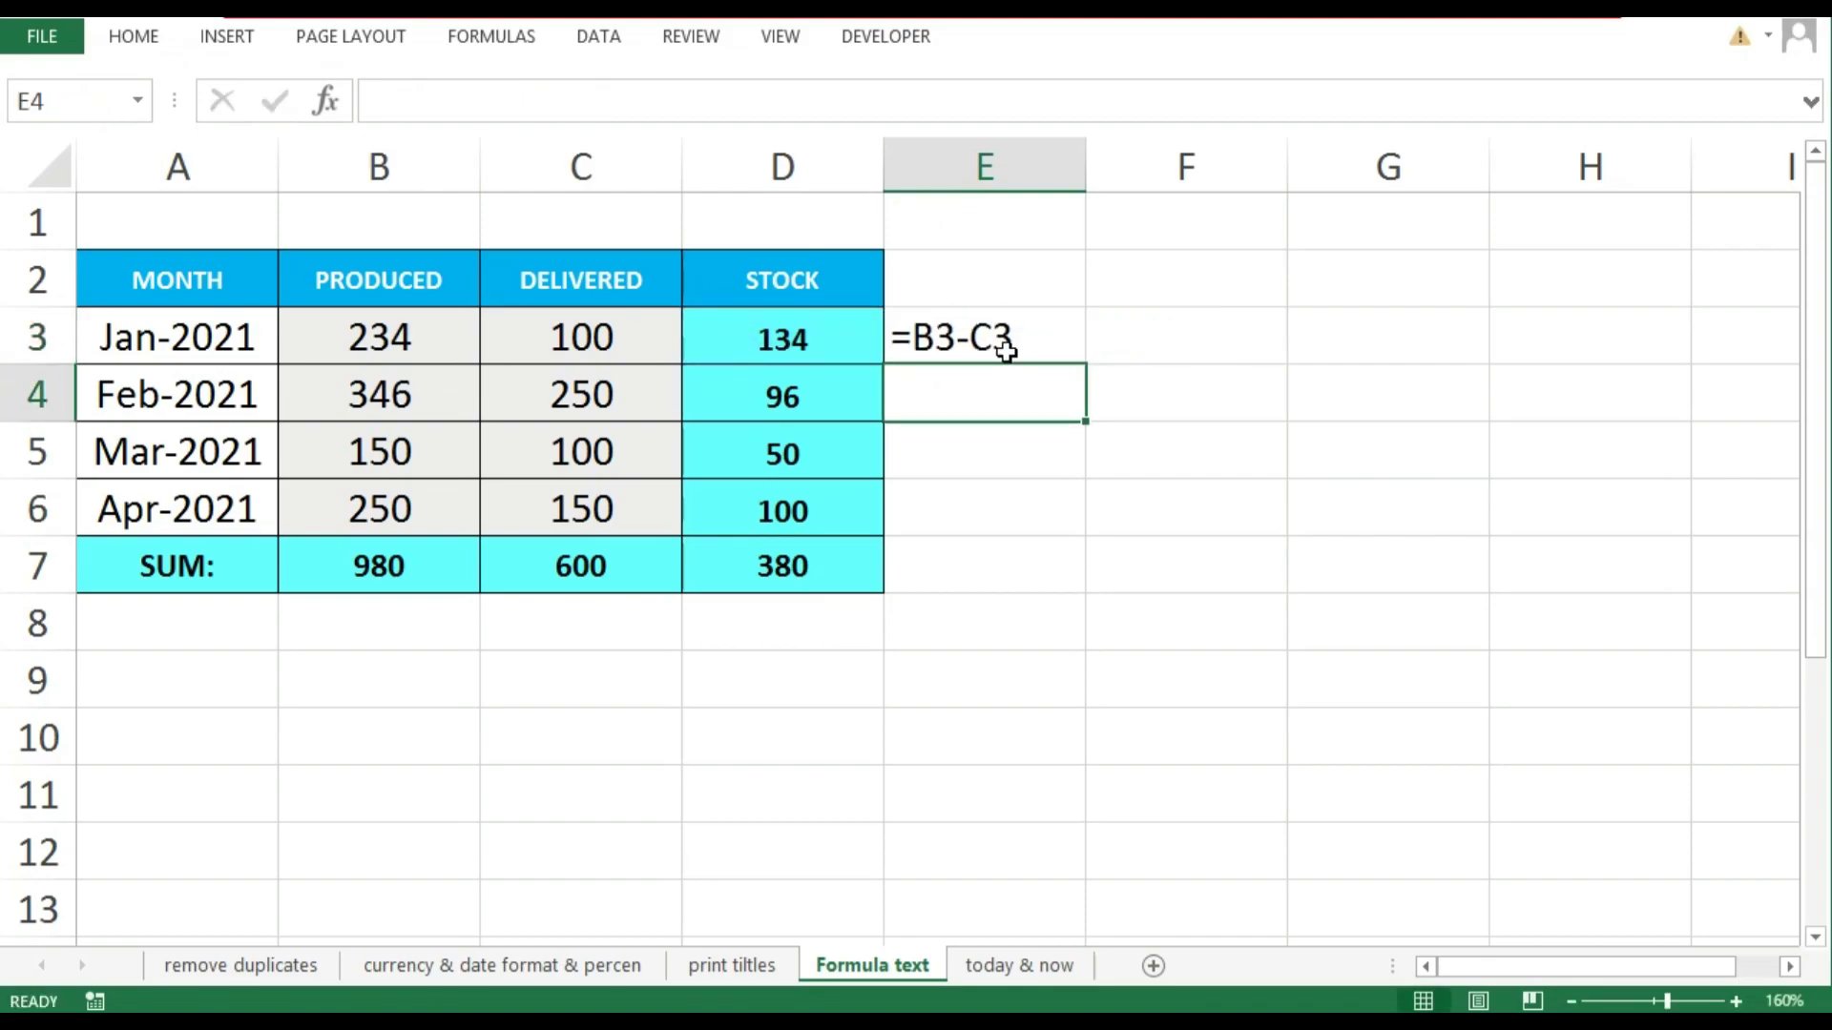
Fill the FORMULATEXT formula down to E7 and autofit column E
left_click(1007, 353)
double_click(1007, 353)
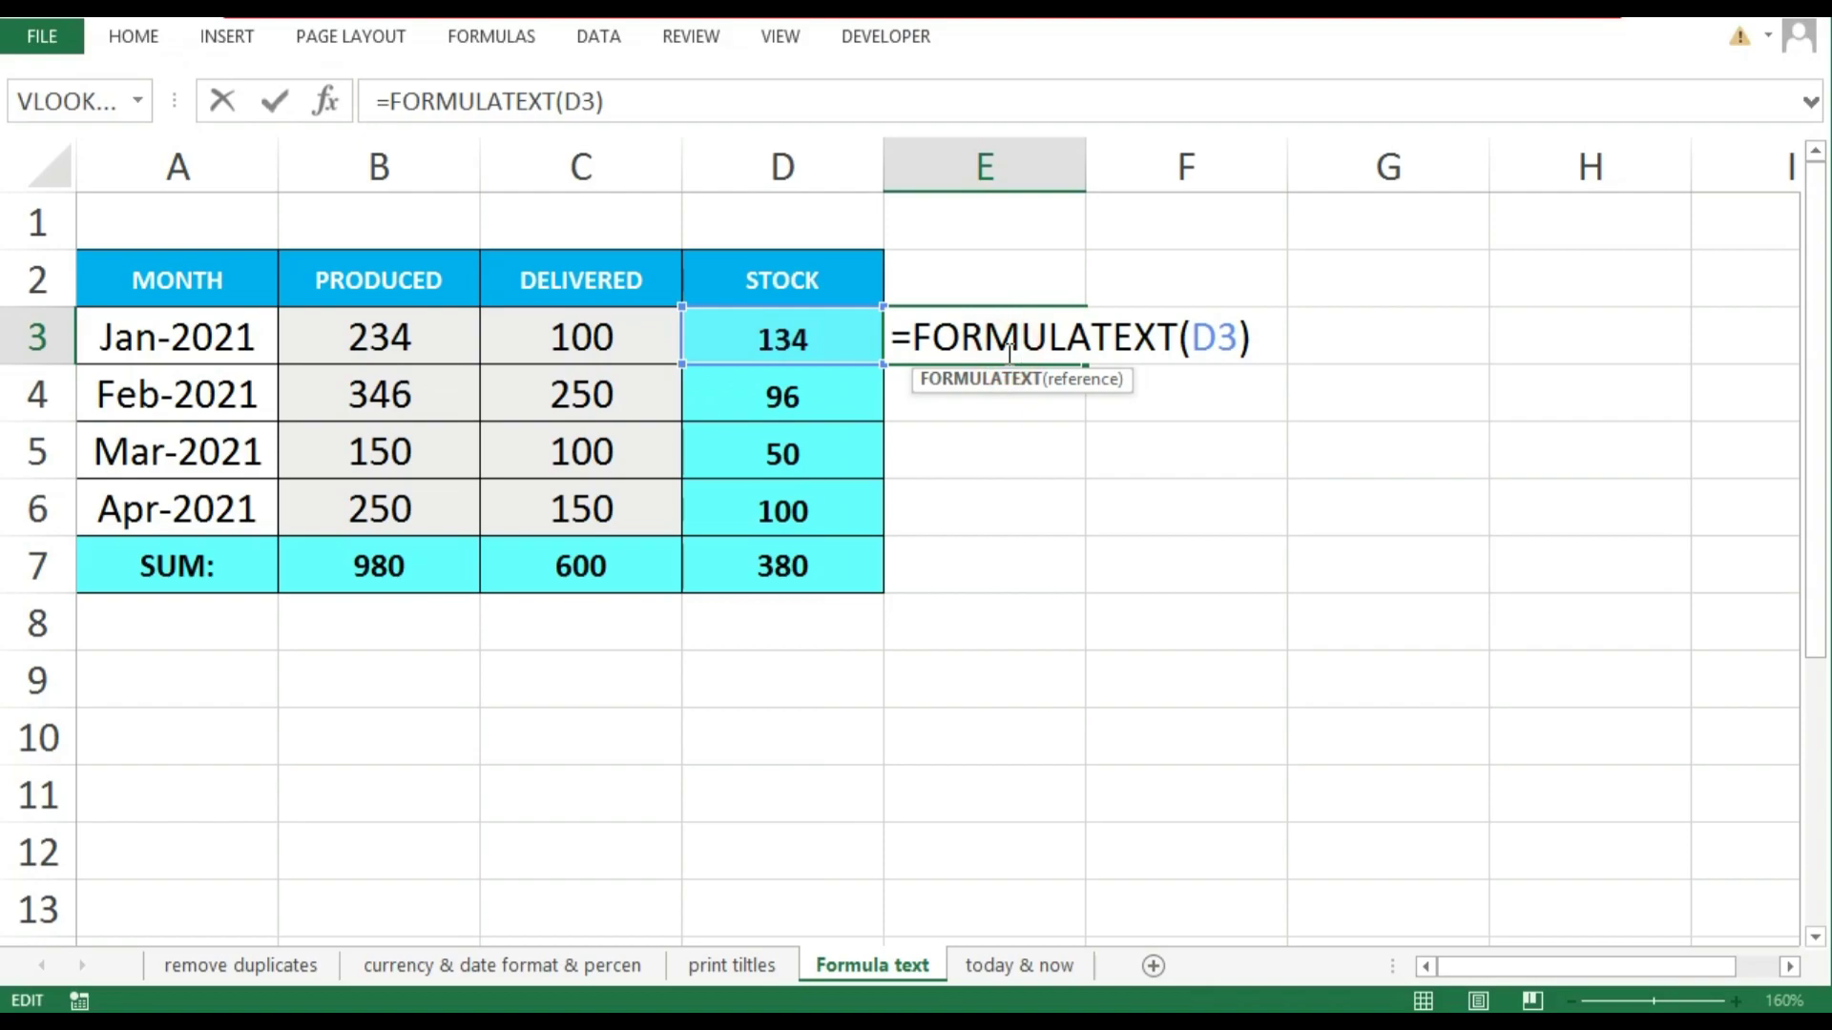
key("Return")
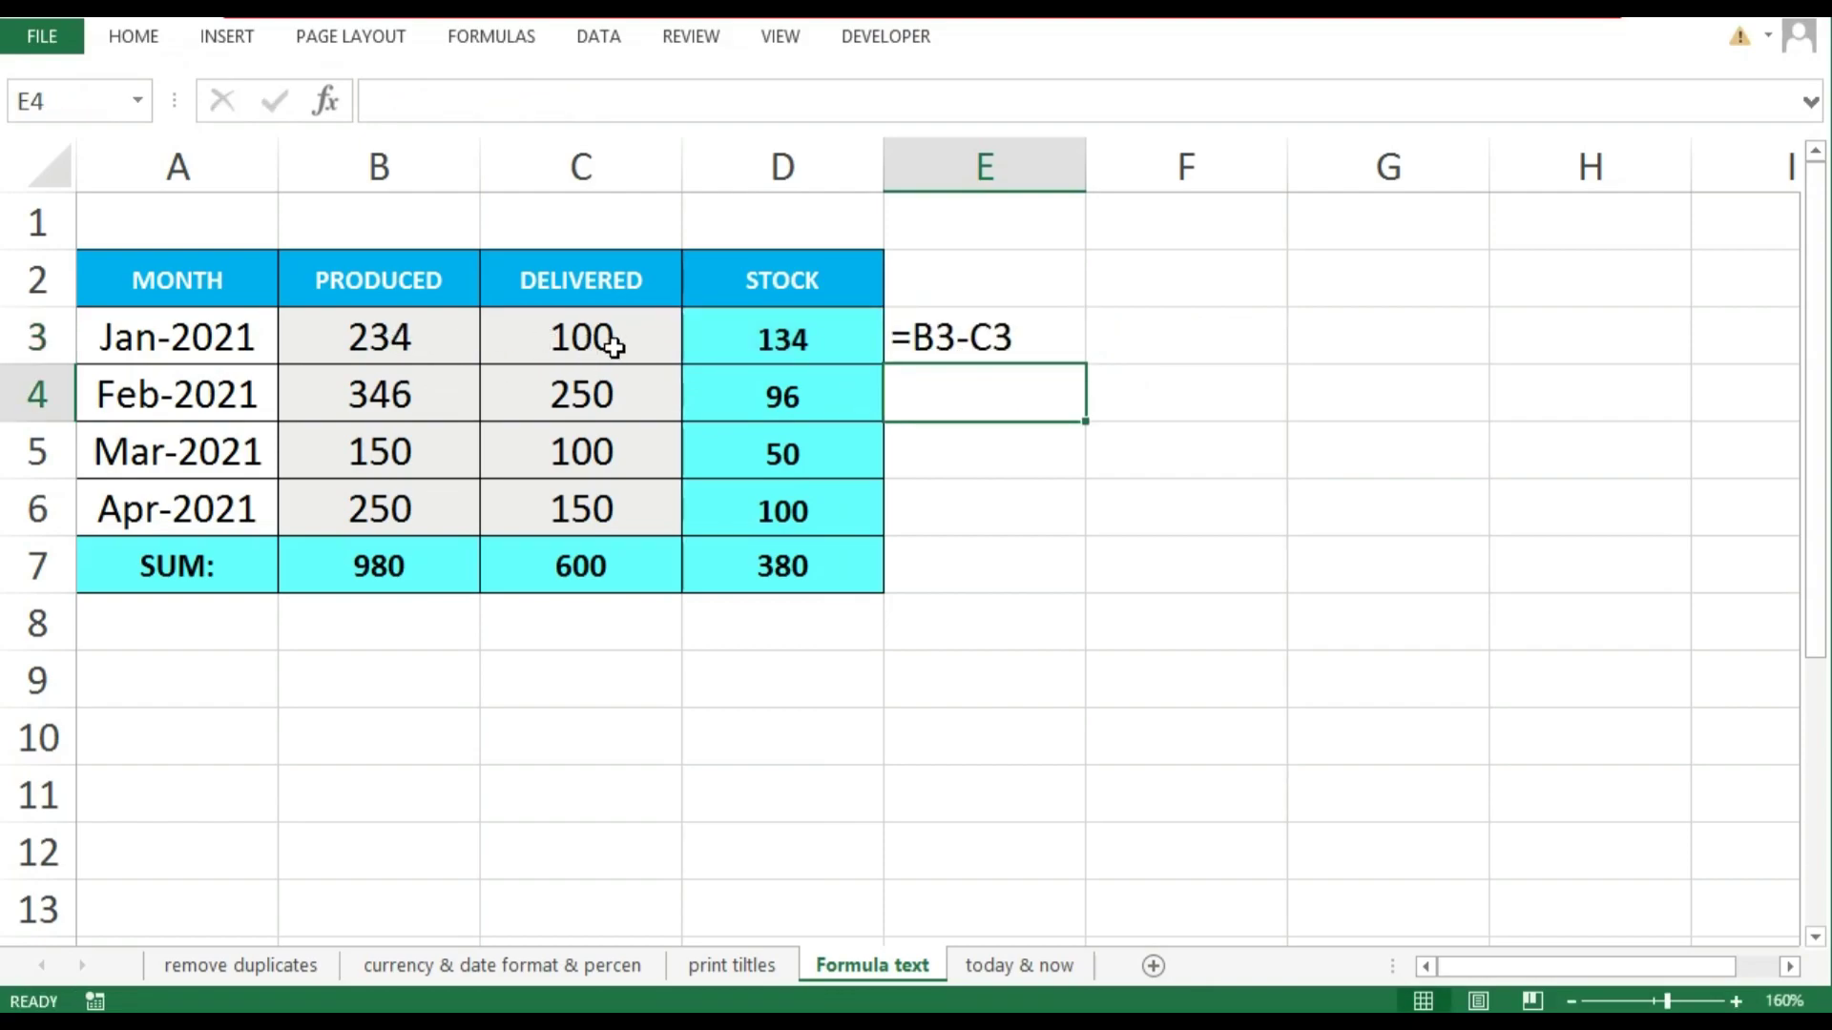
left_click(1019, 322)
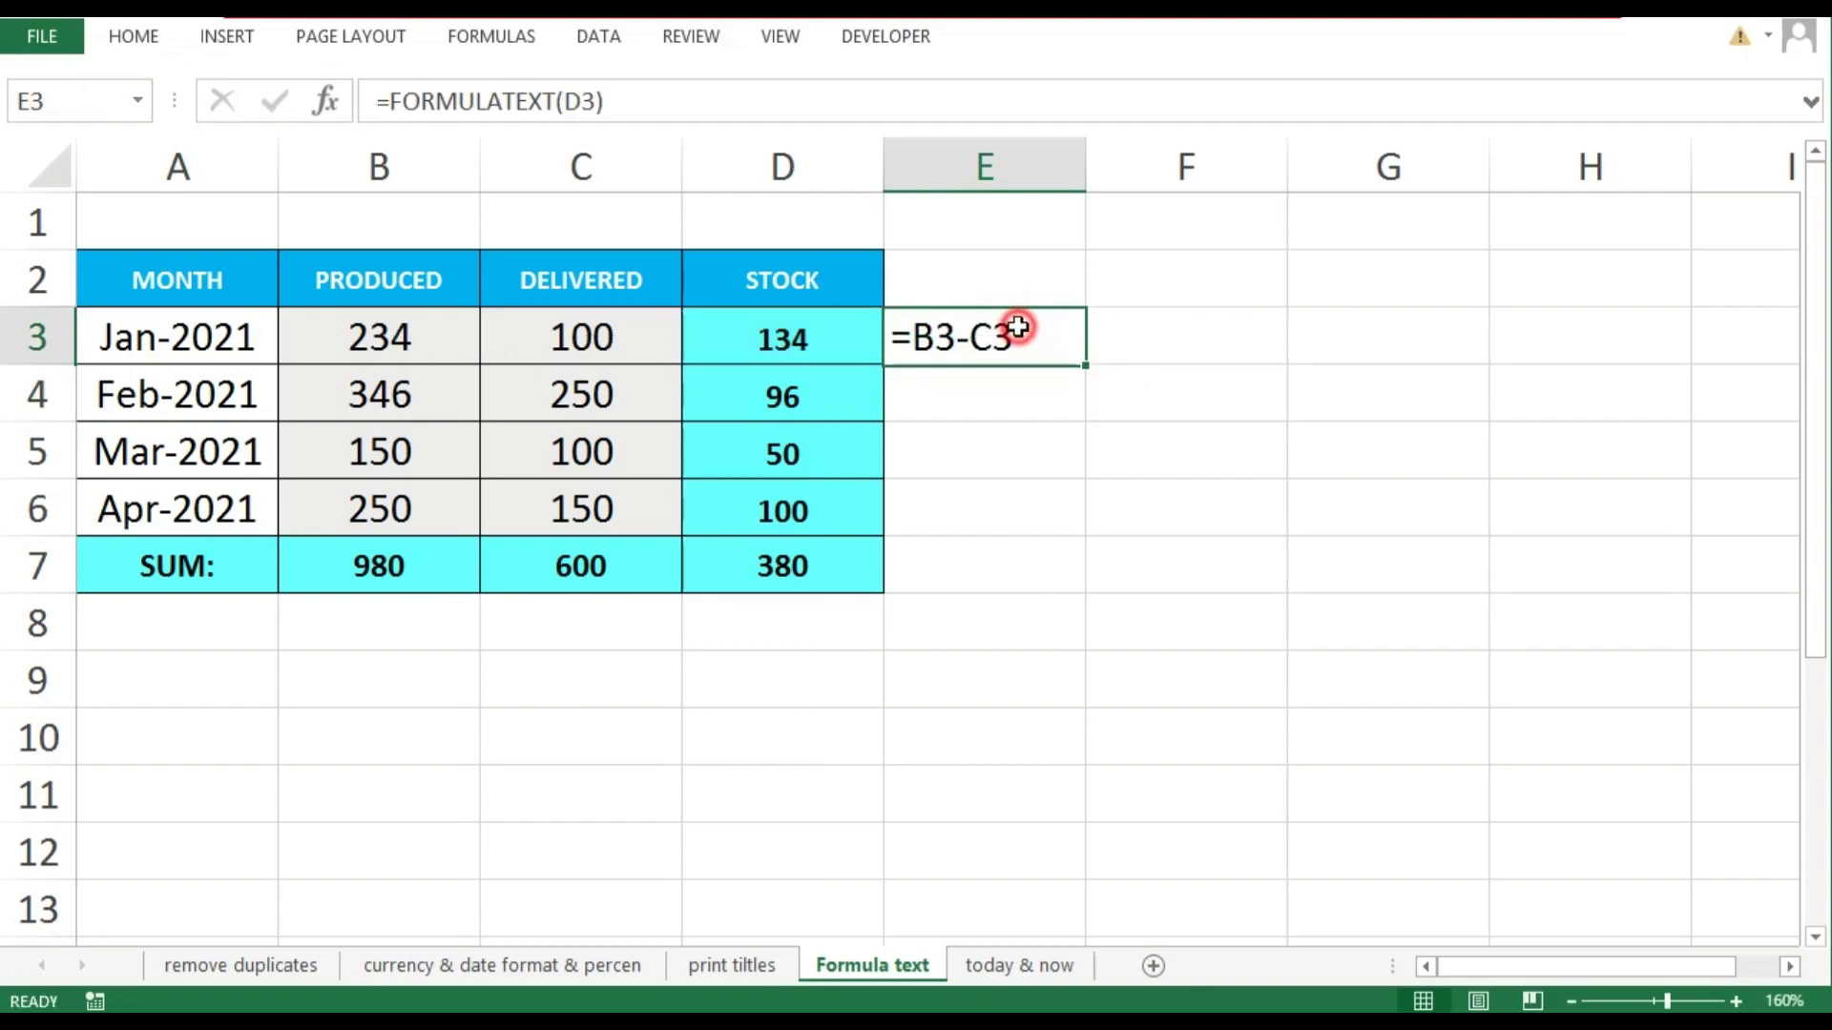
left_click_drag(1087, 376, 1087, 578)
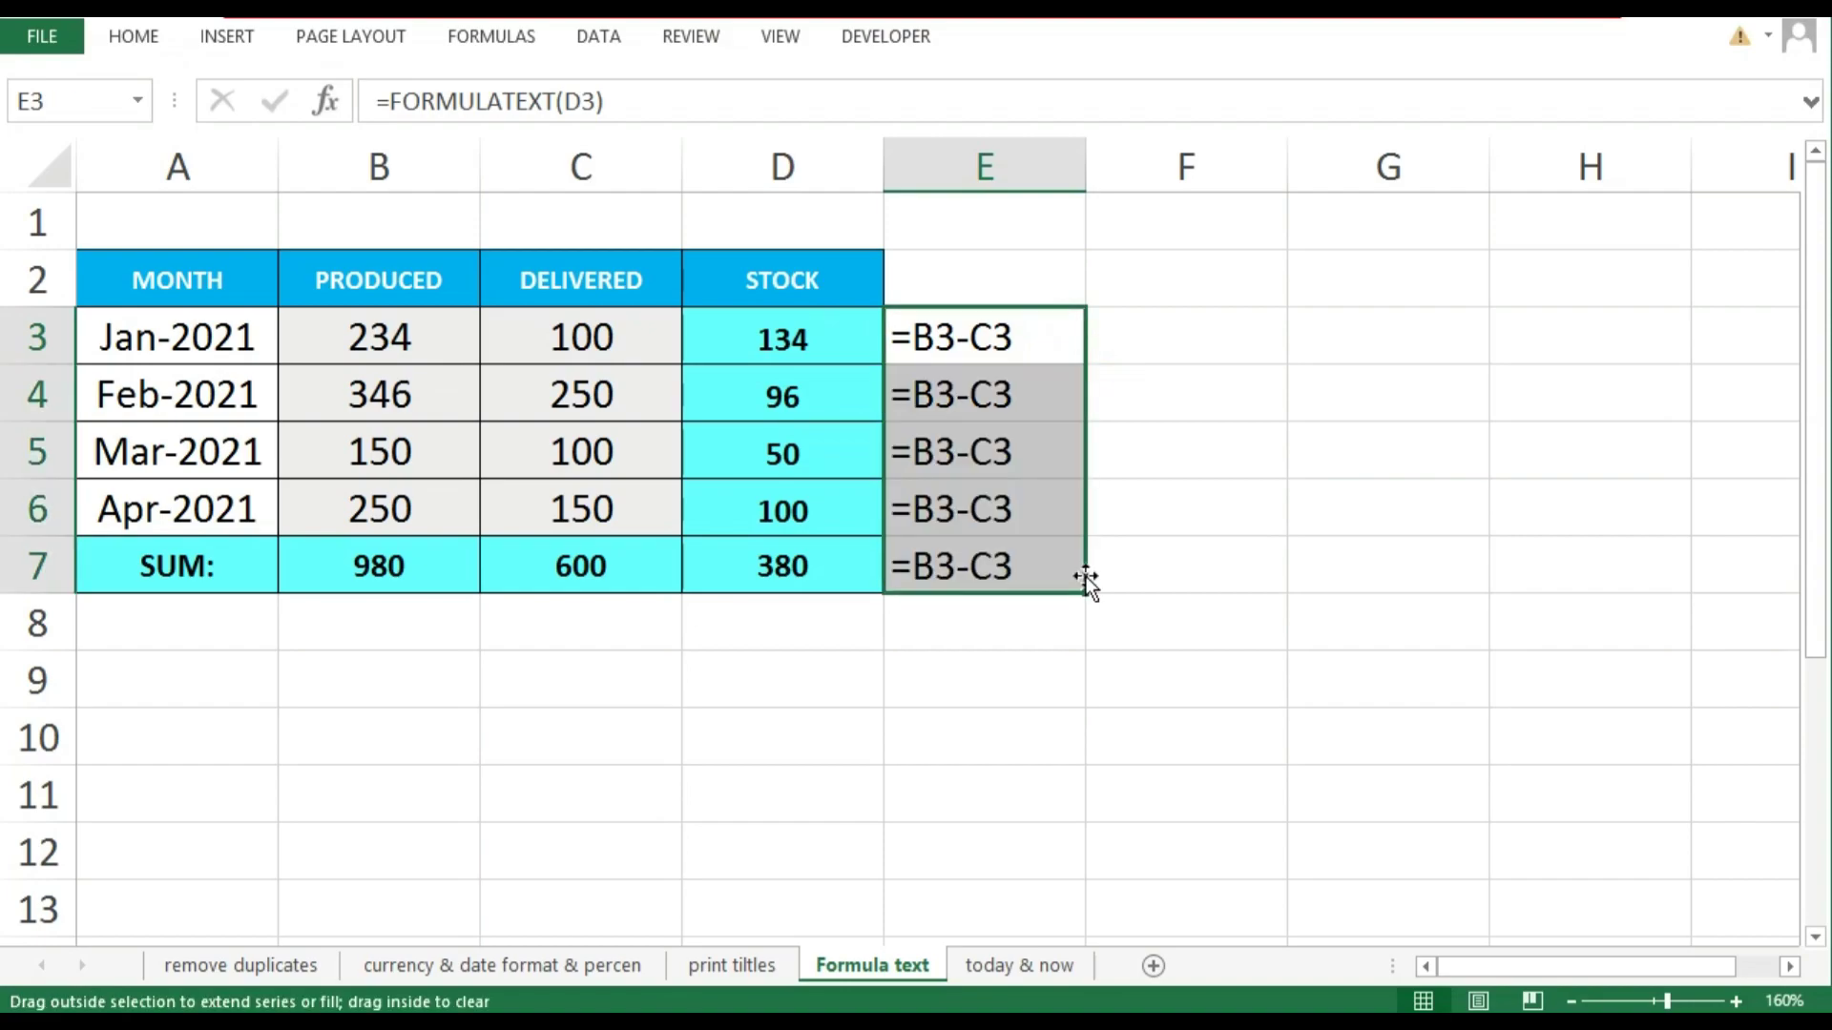
double_click(1085, 164)
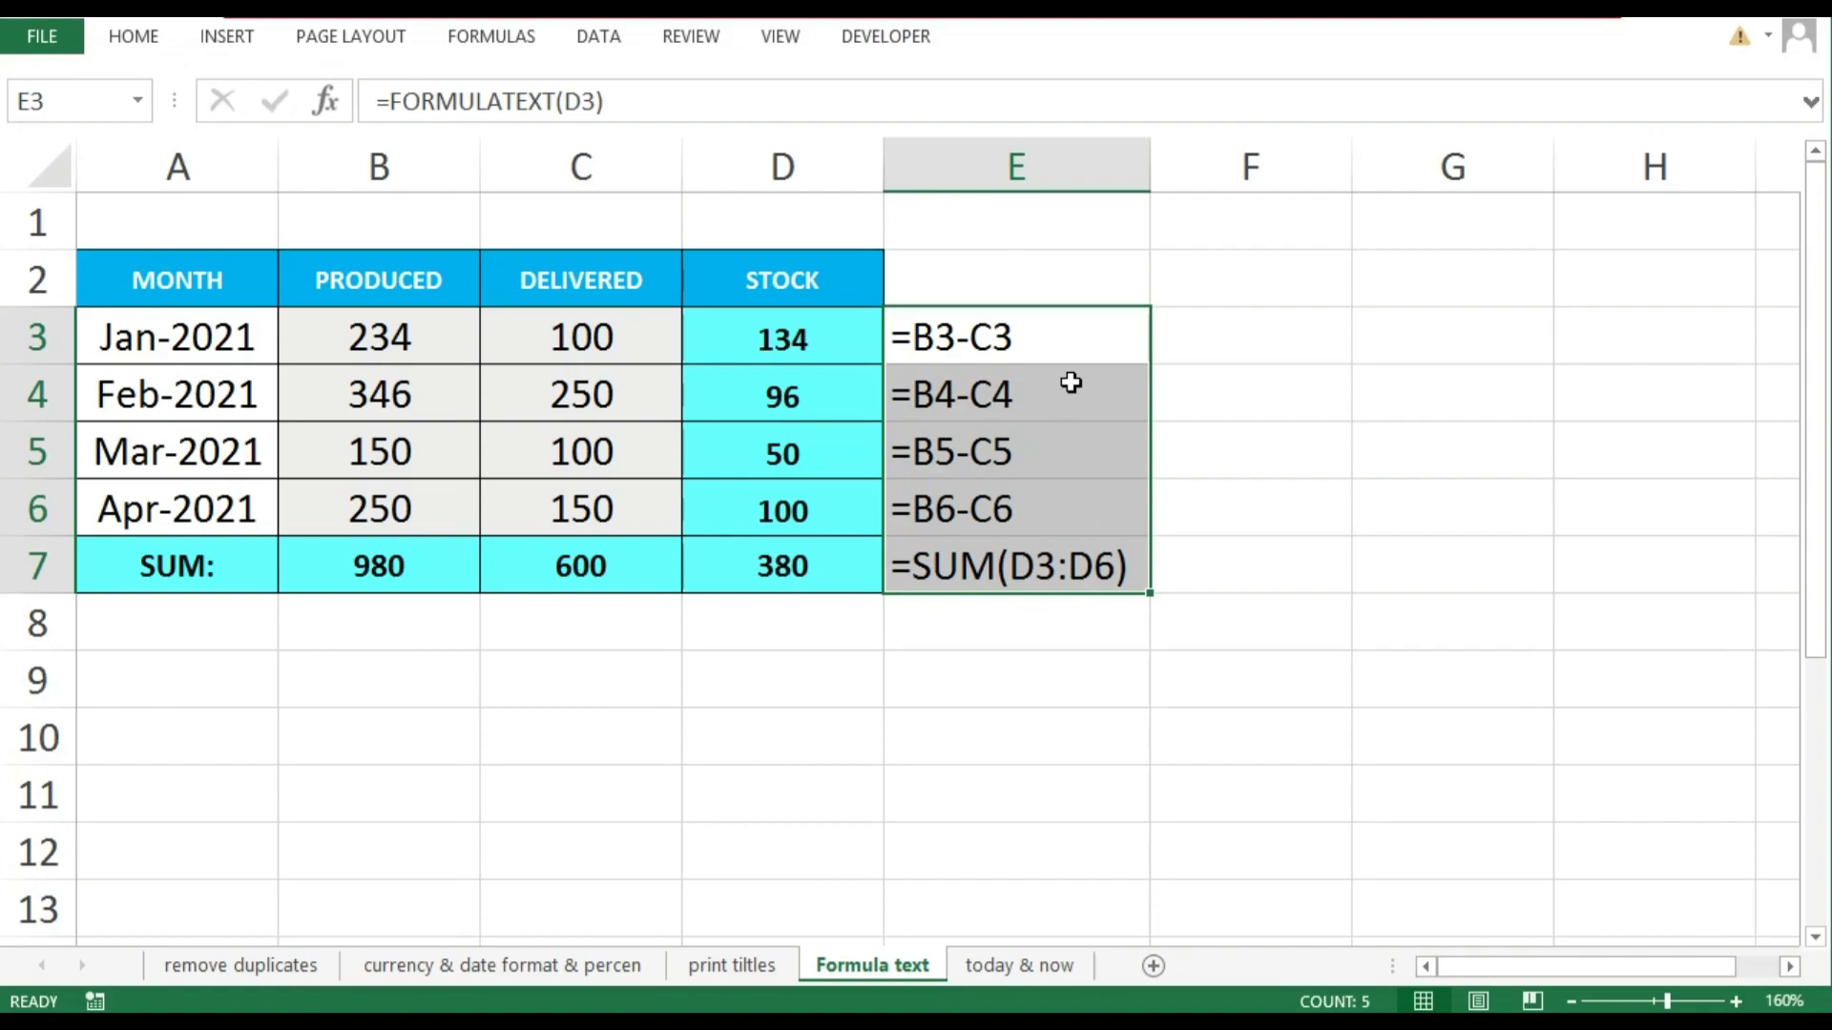
Clear the formula texts from E2:E10, leaving column E empty
key("BackSpace")
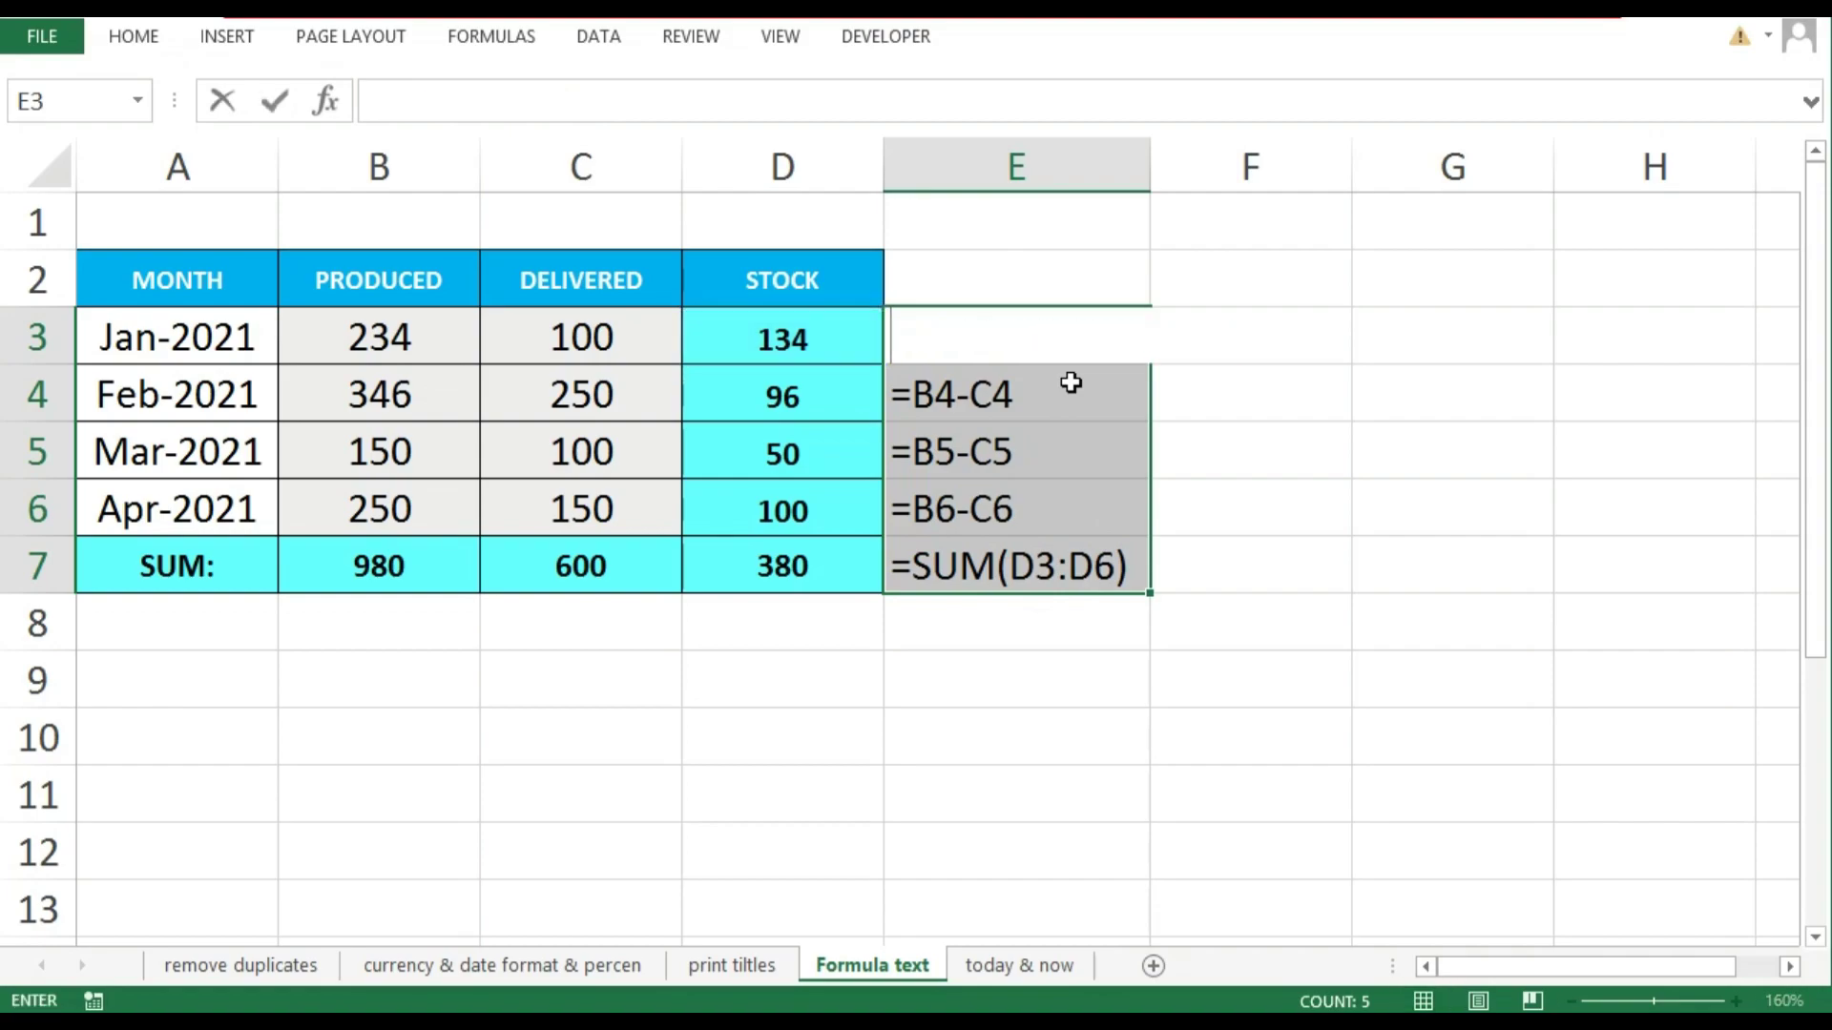
key("Escape")
left_click_drag(1044, 270, 1086, 720)
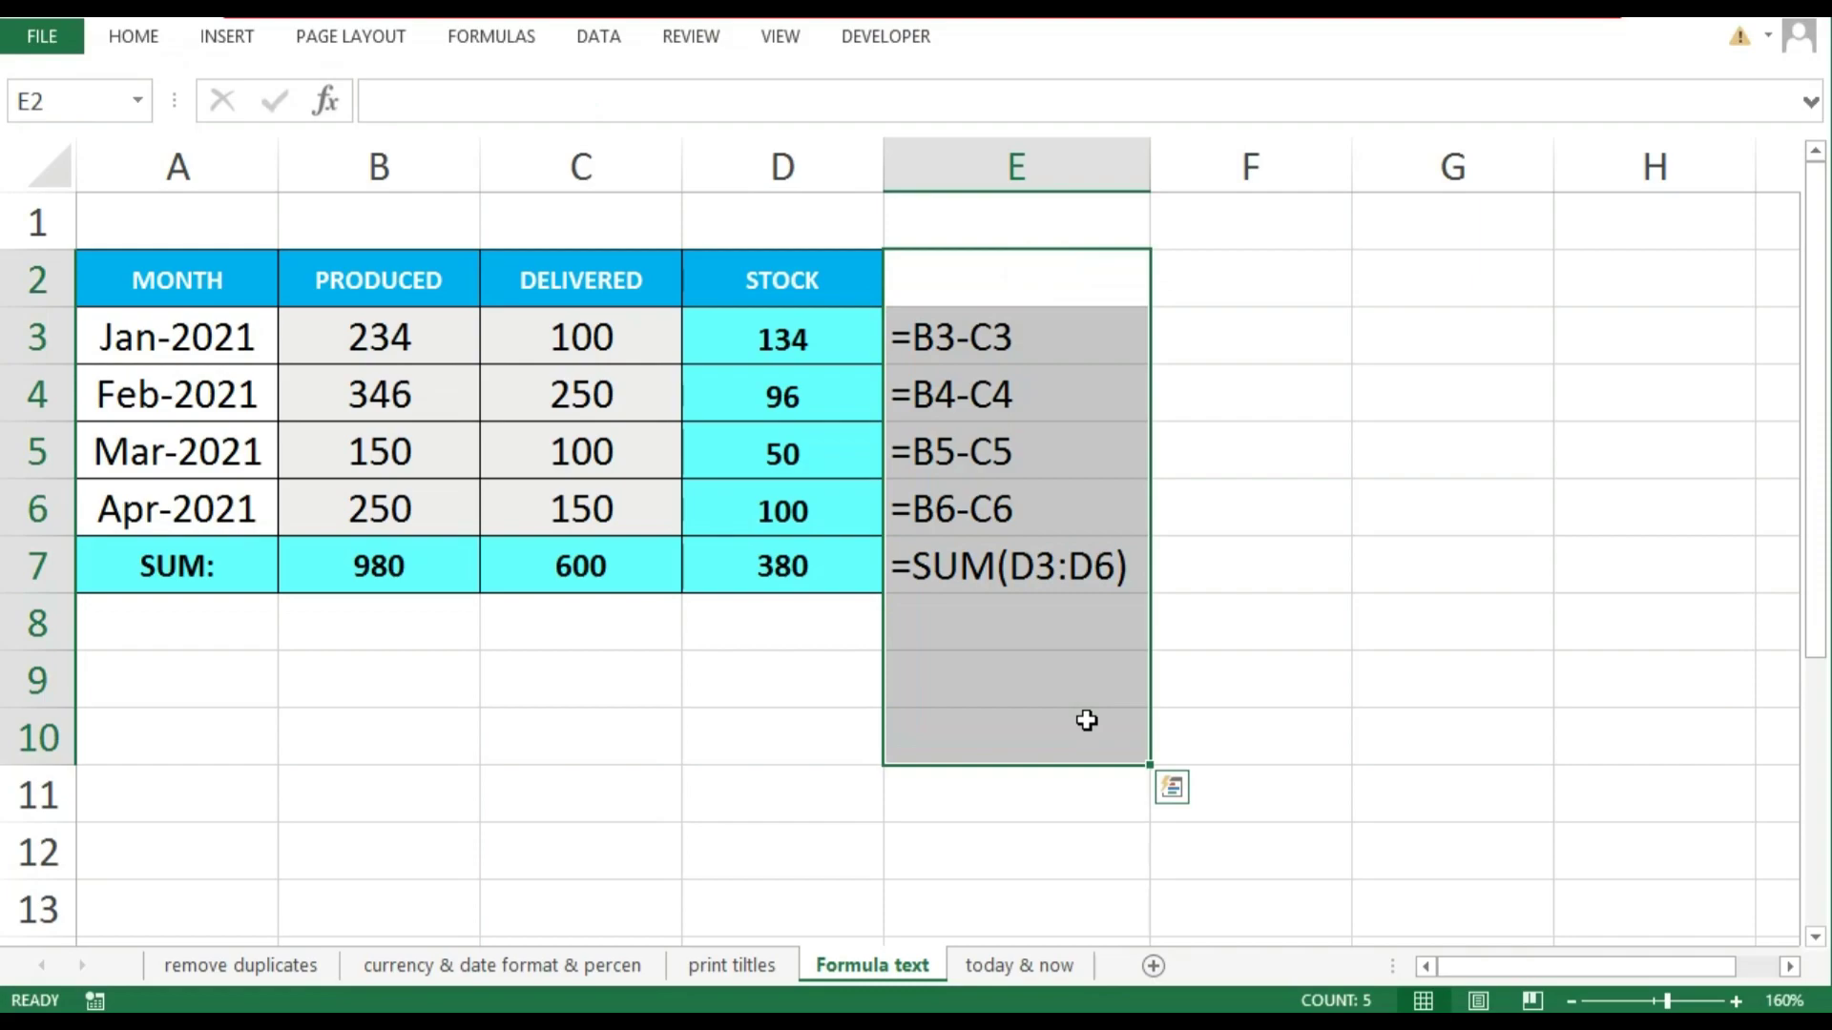
key("Delete")
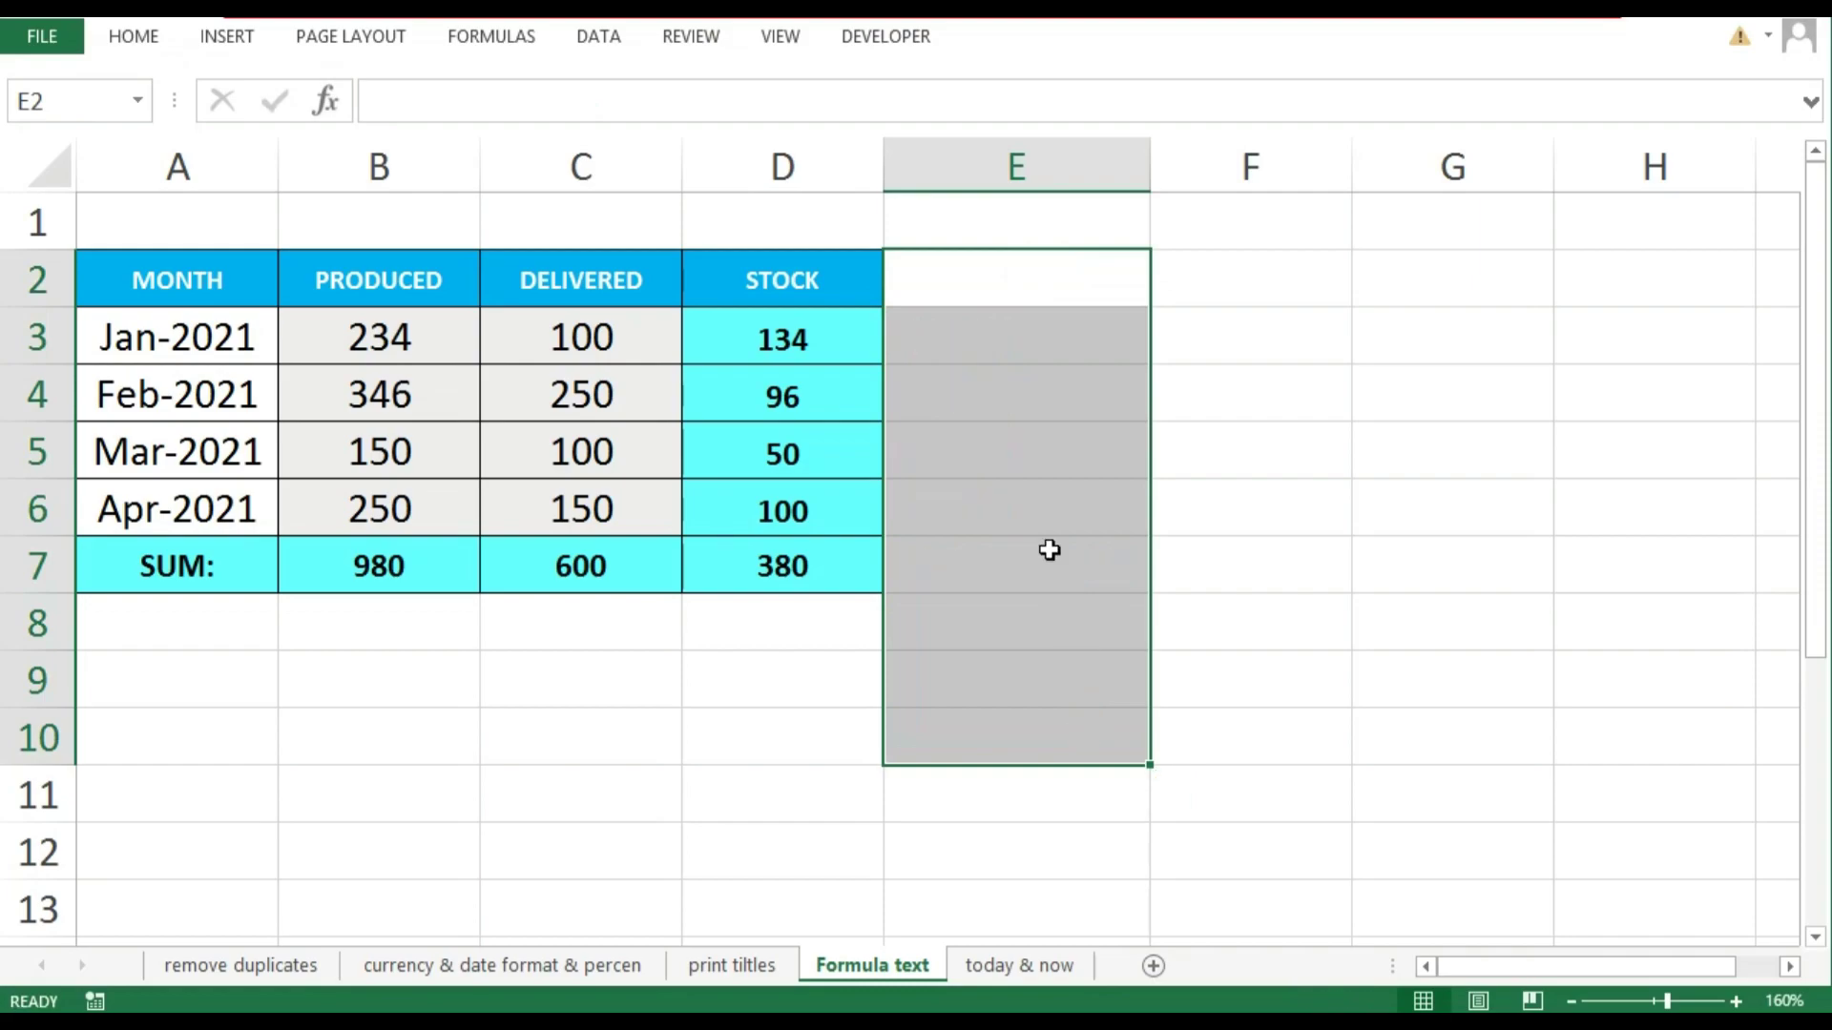
left_click(1041, 511)
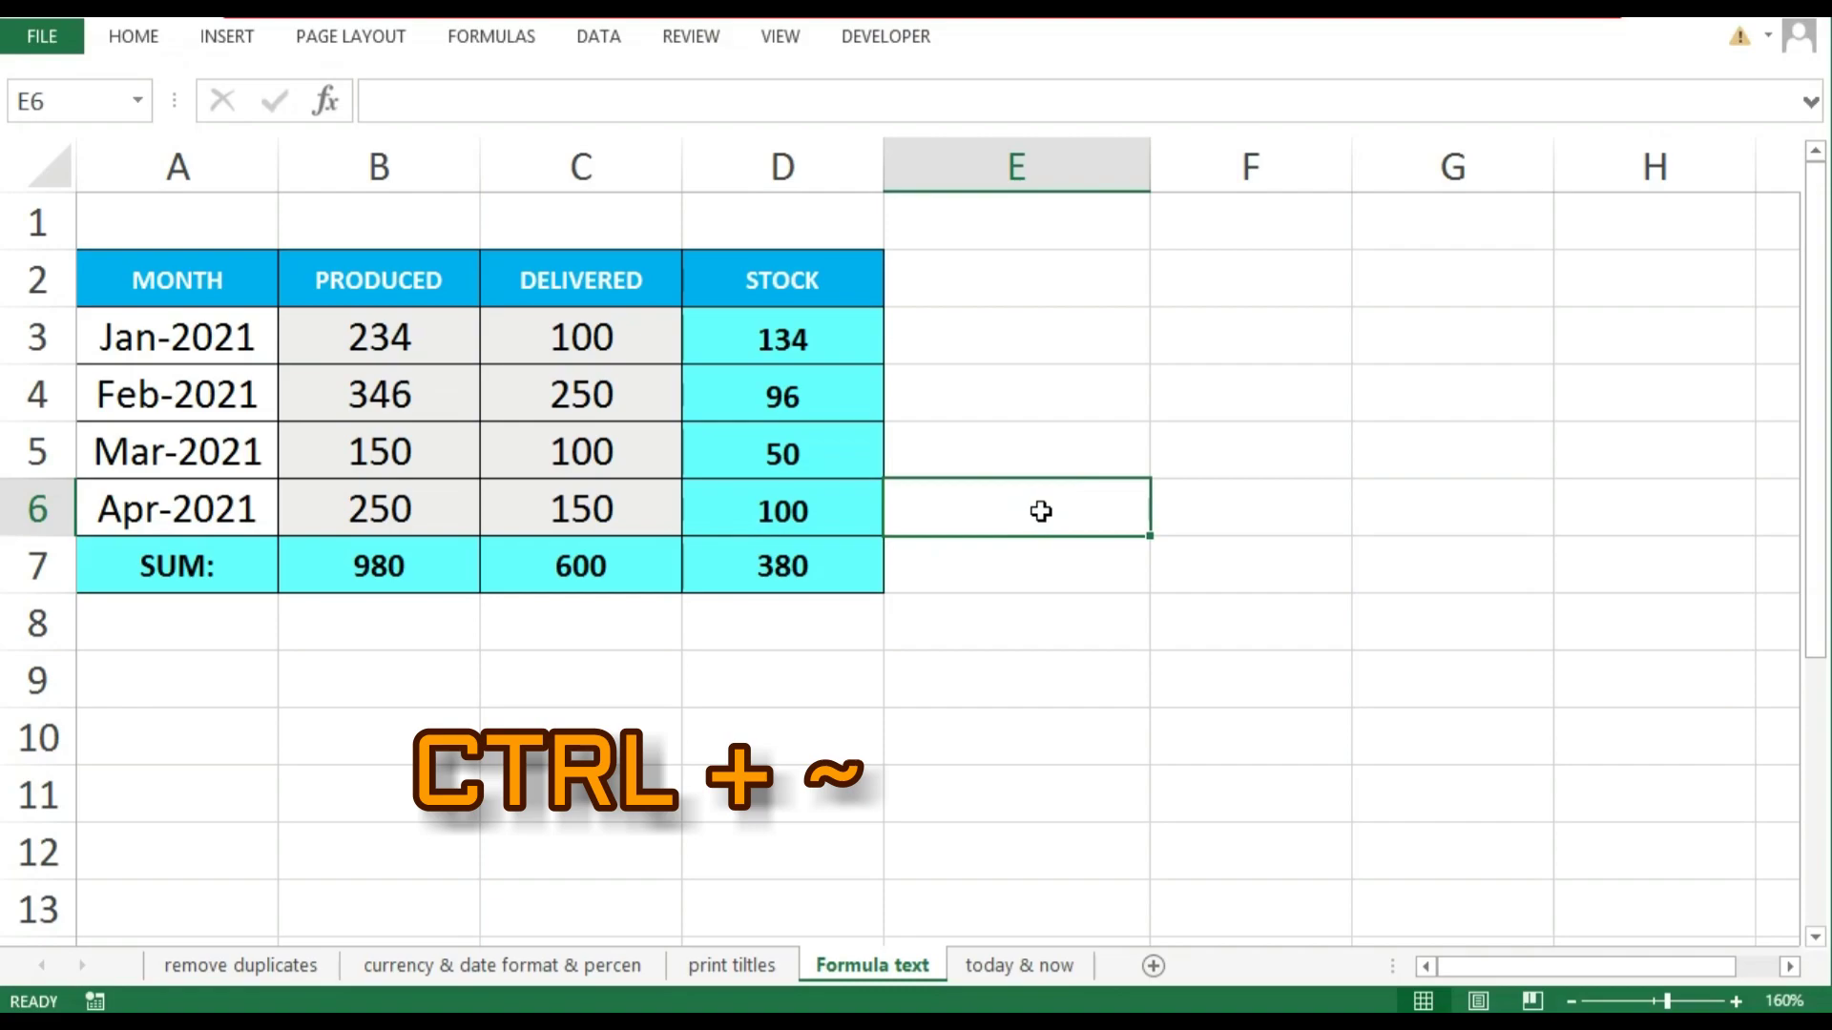
key("ctrl+grave")
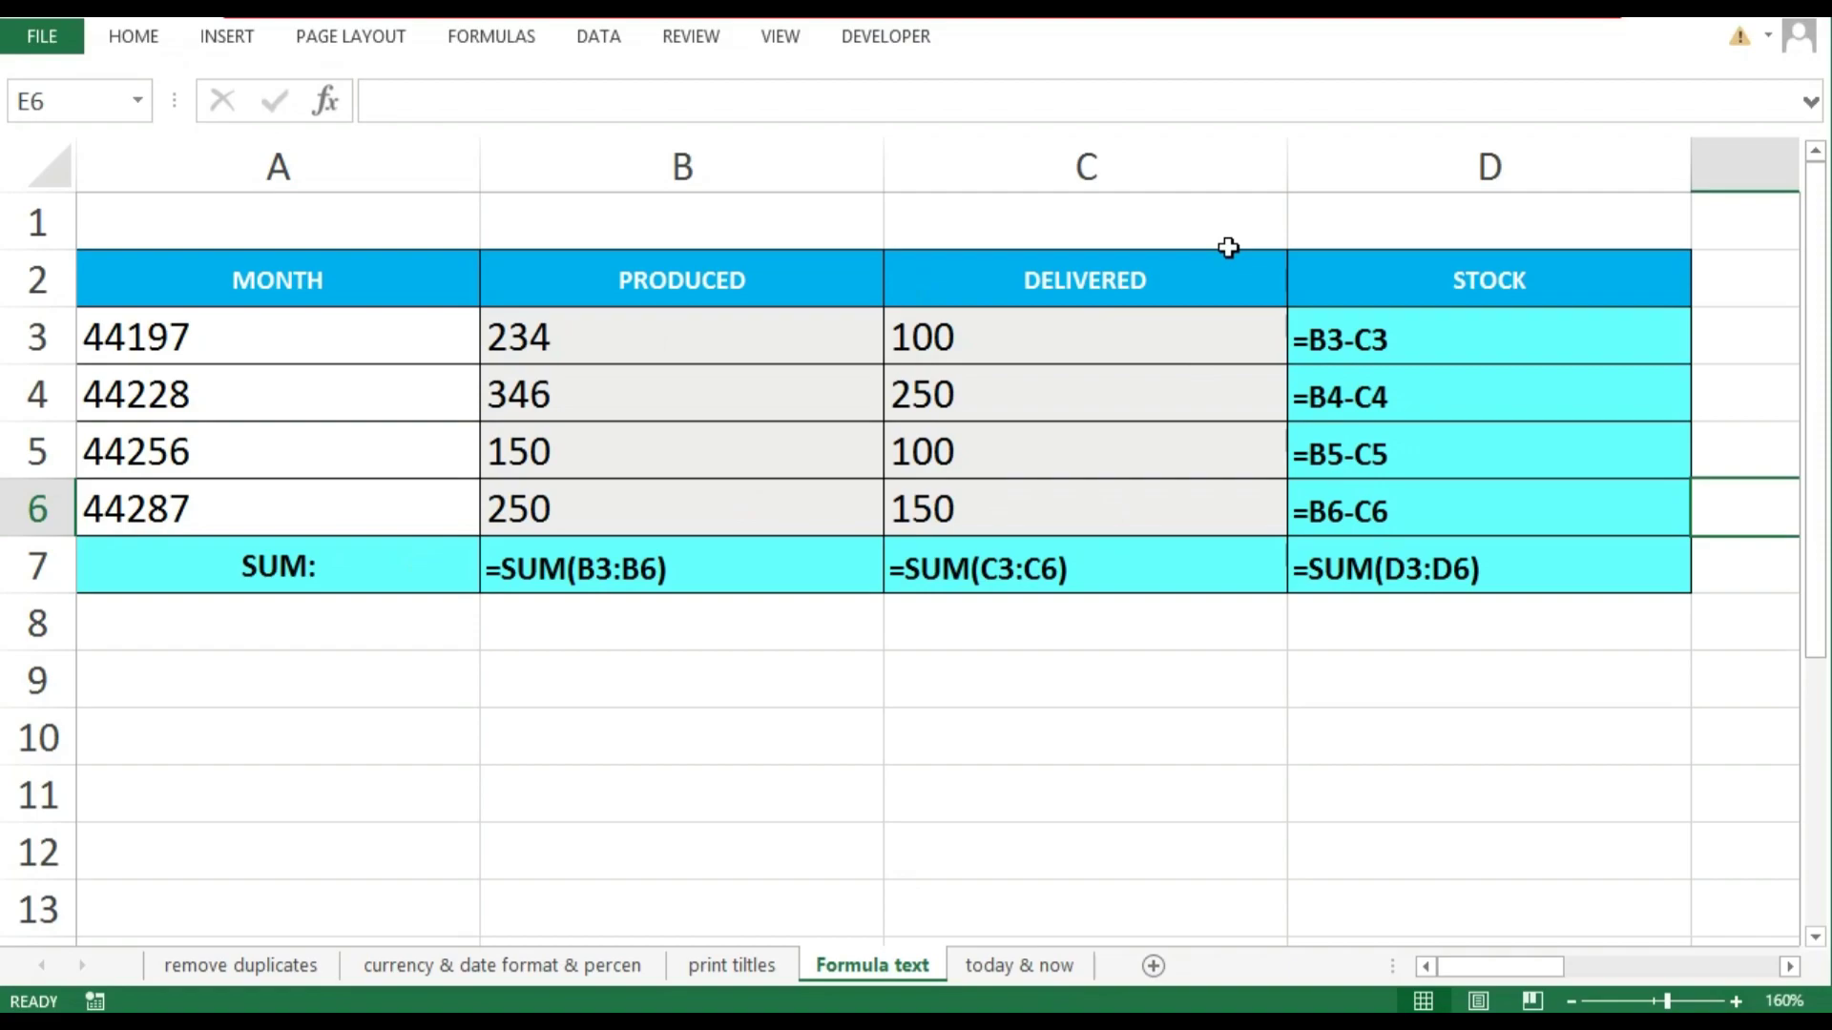
key("ctrl+grave")
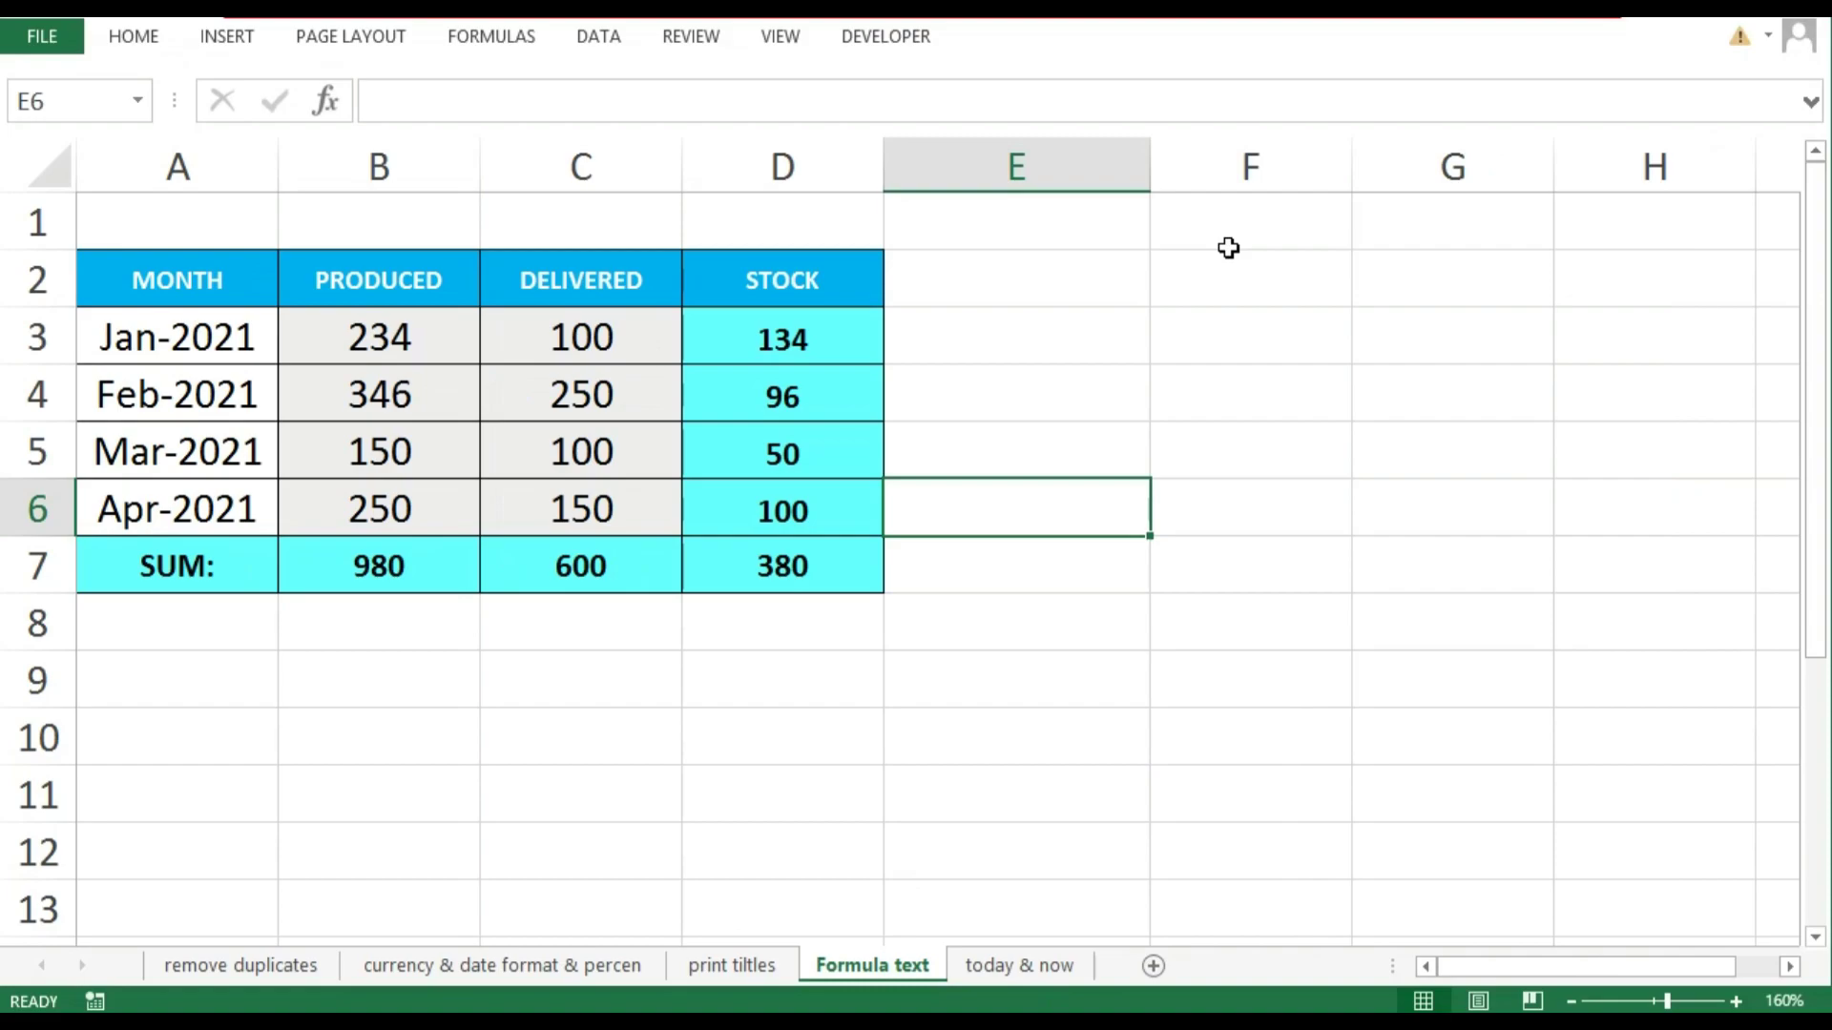